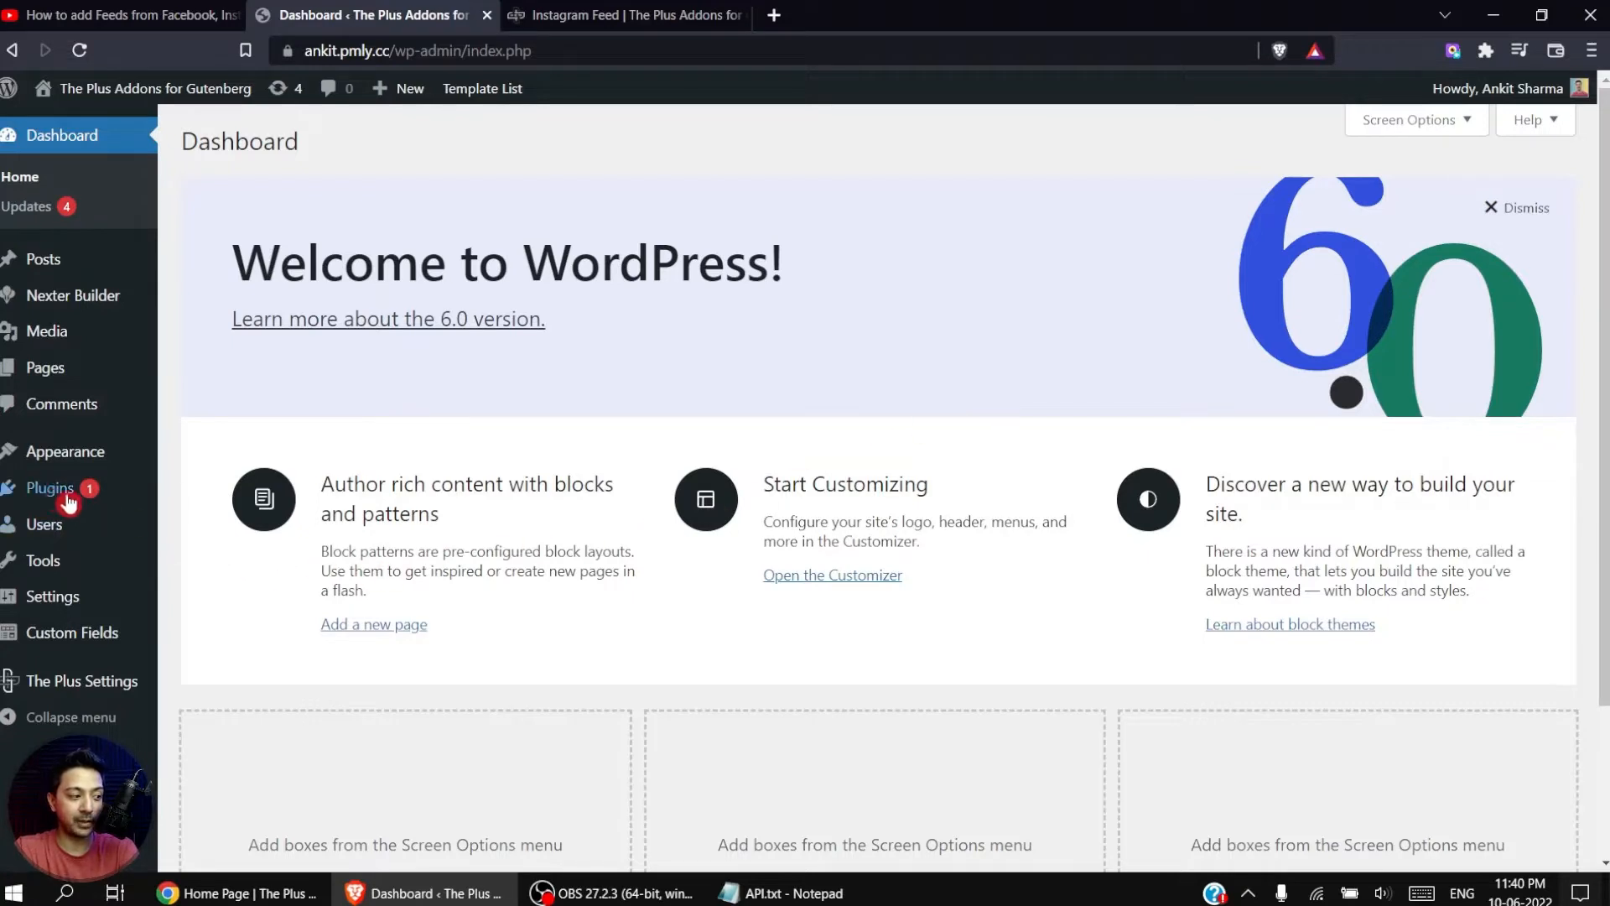
Step: Open the installed plugins list, open the Plus Blocks settings of The Plus Addons and search for "social feed"
click(293, 489)
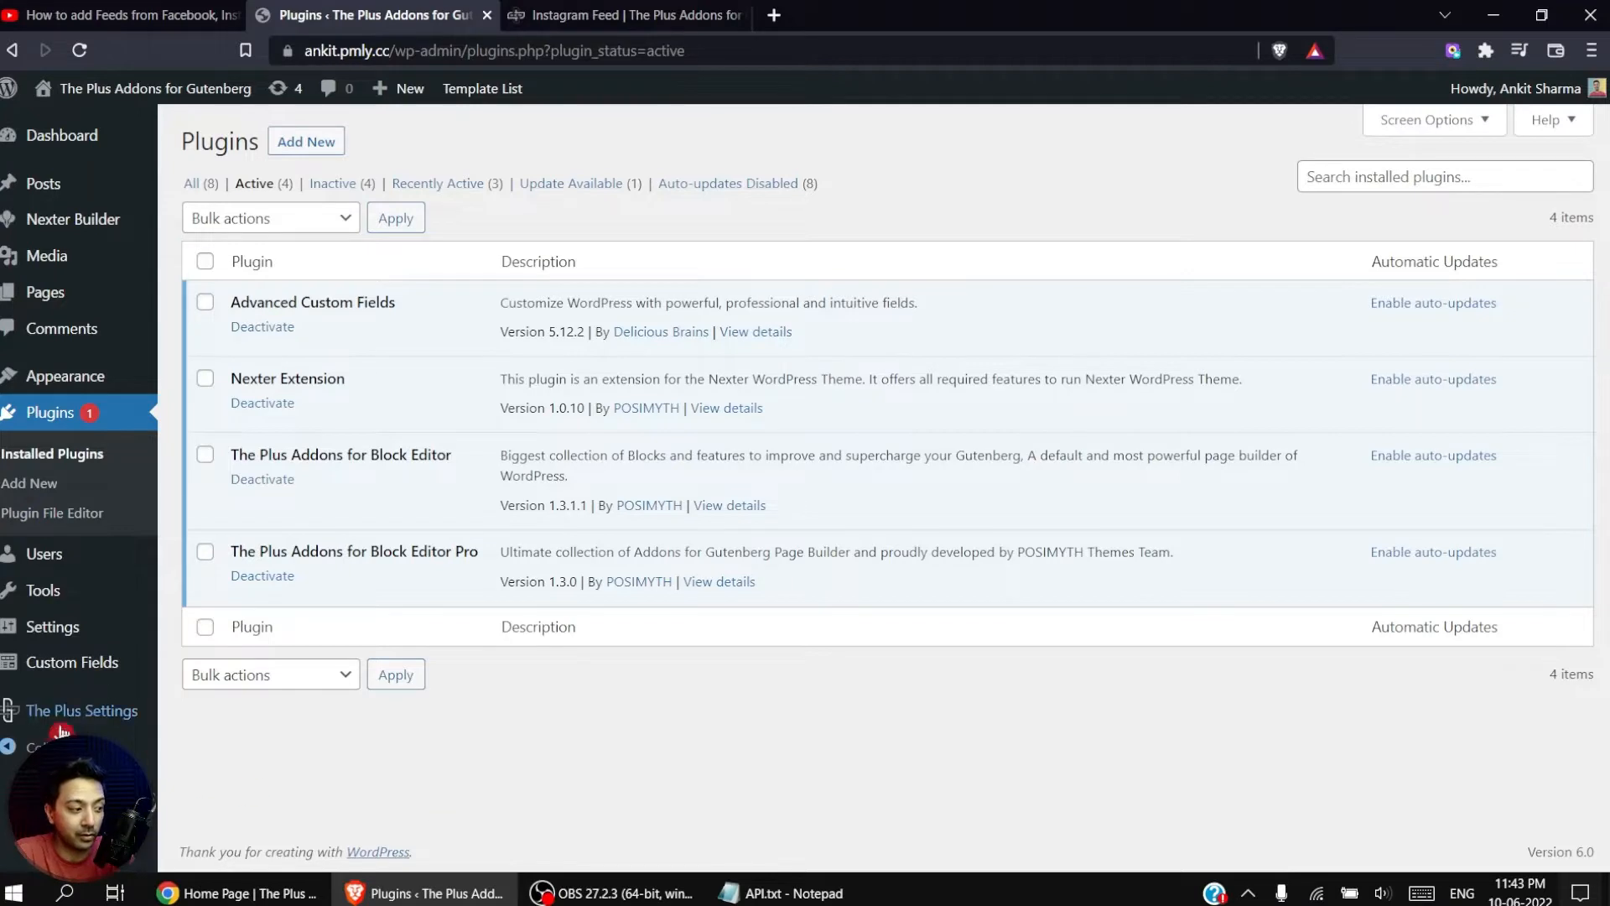
mouse_move(41, 720)
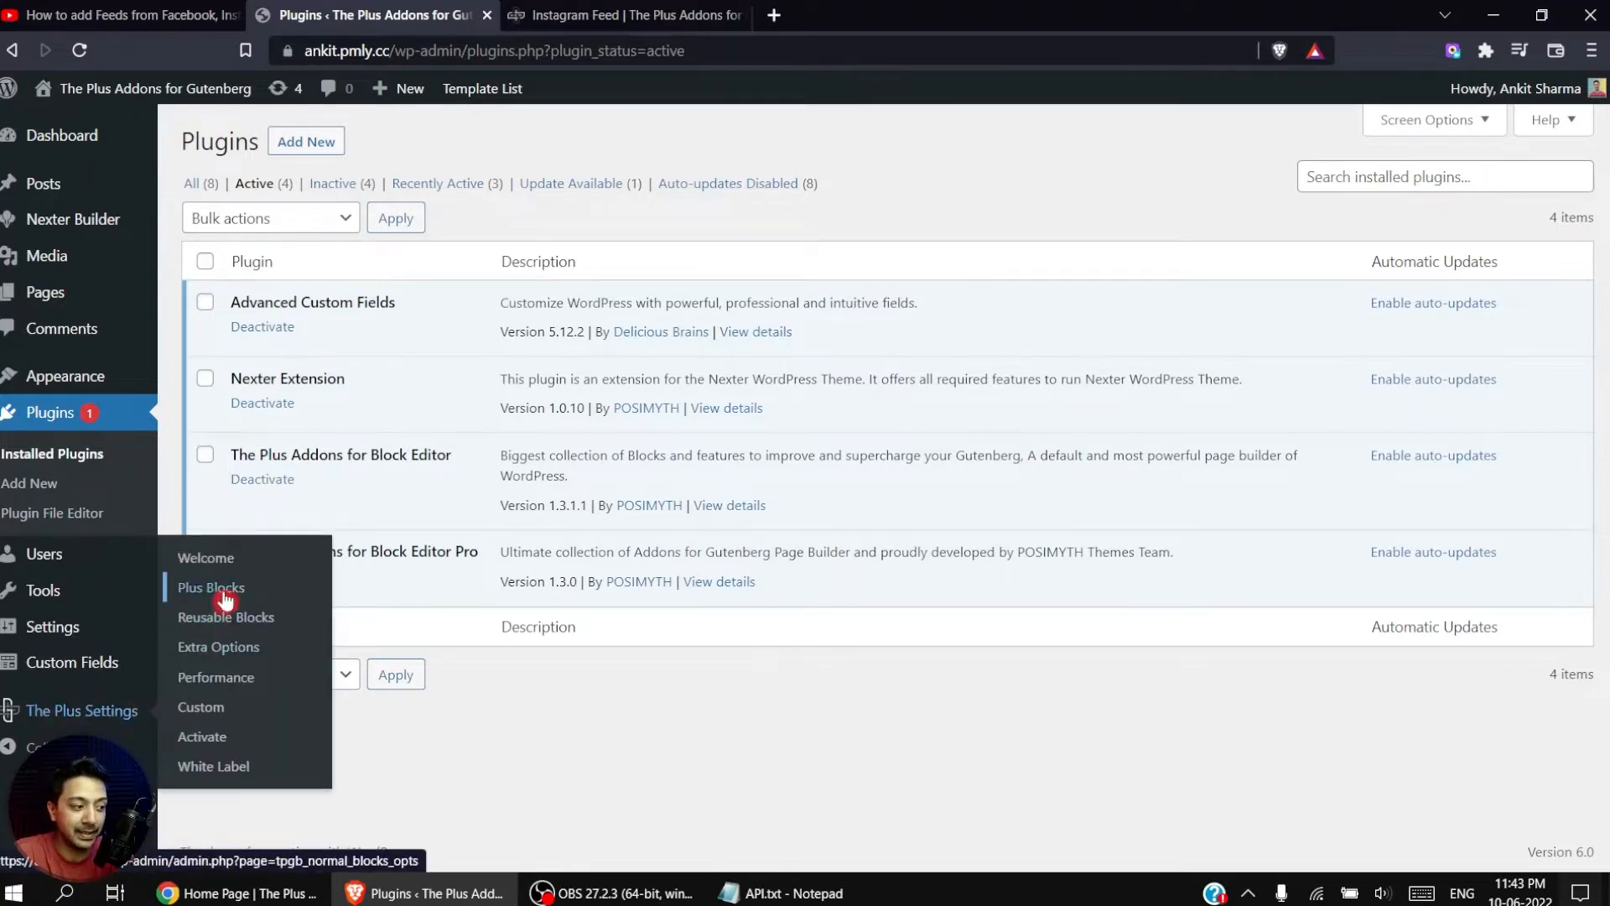
click(226, 597)
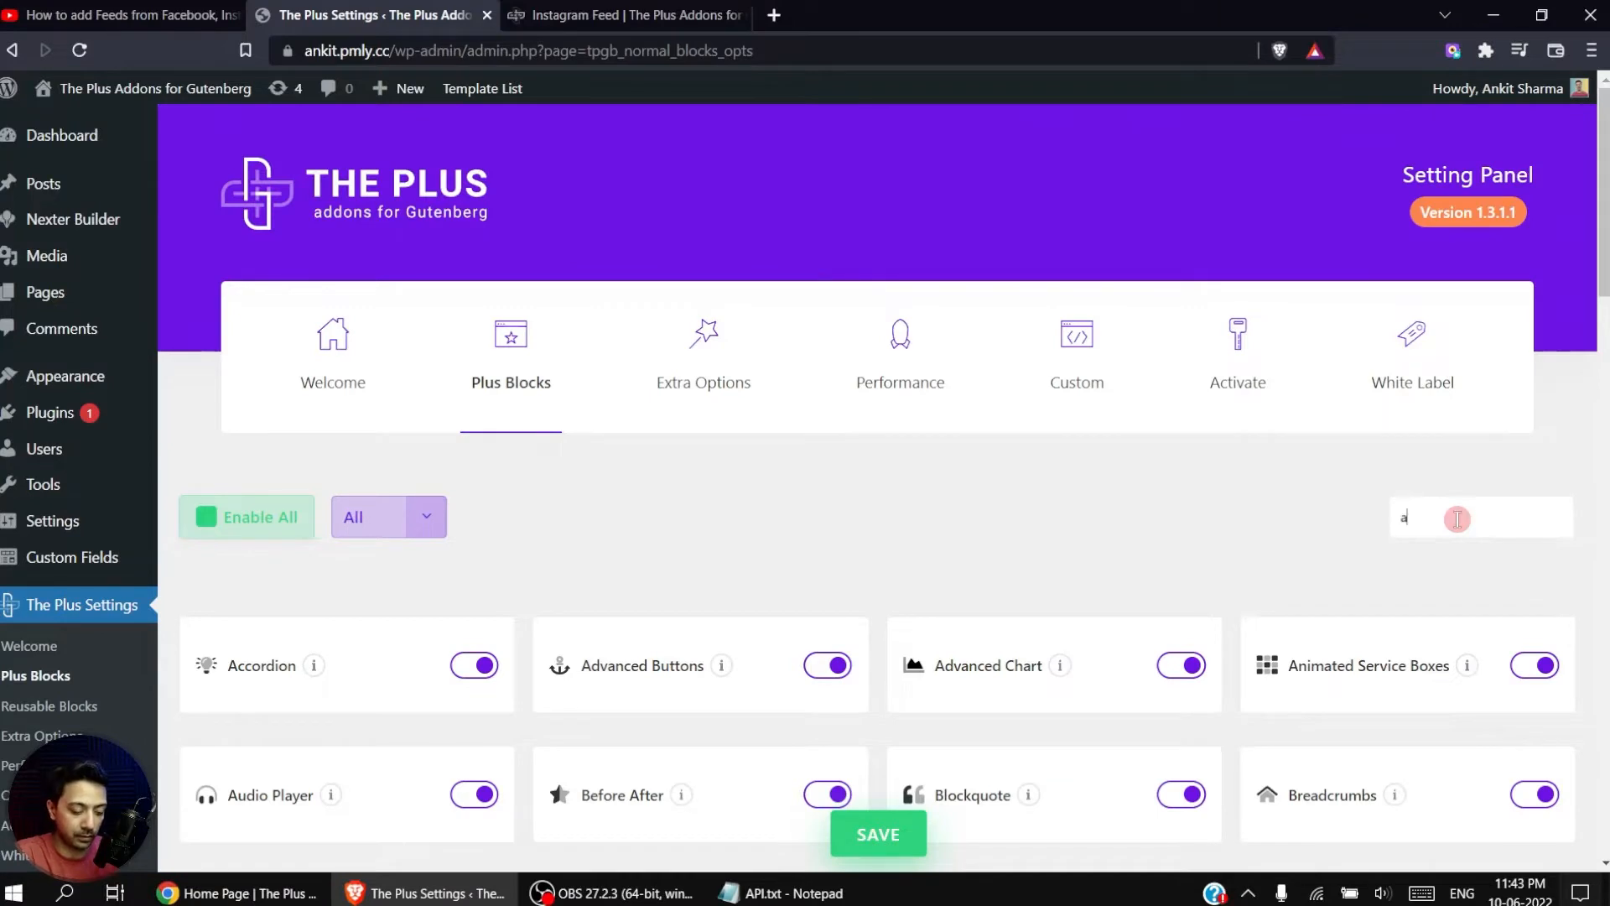
click(1457, 518)
text(social feed)
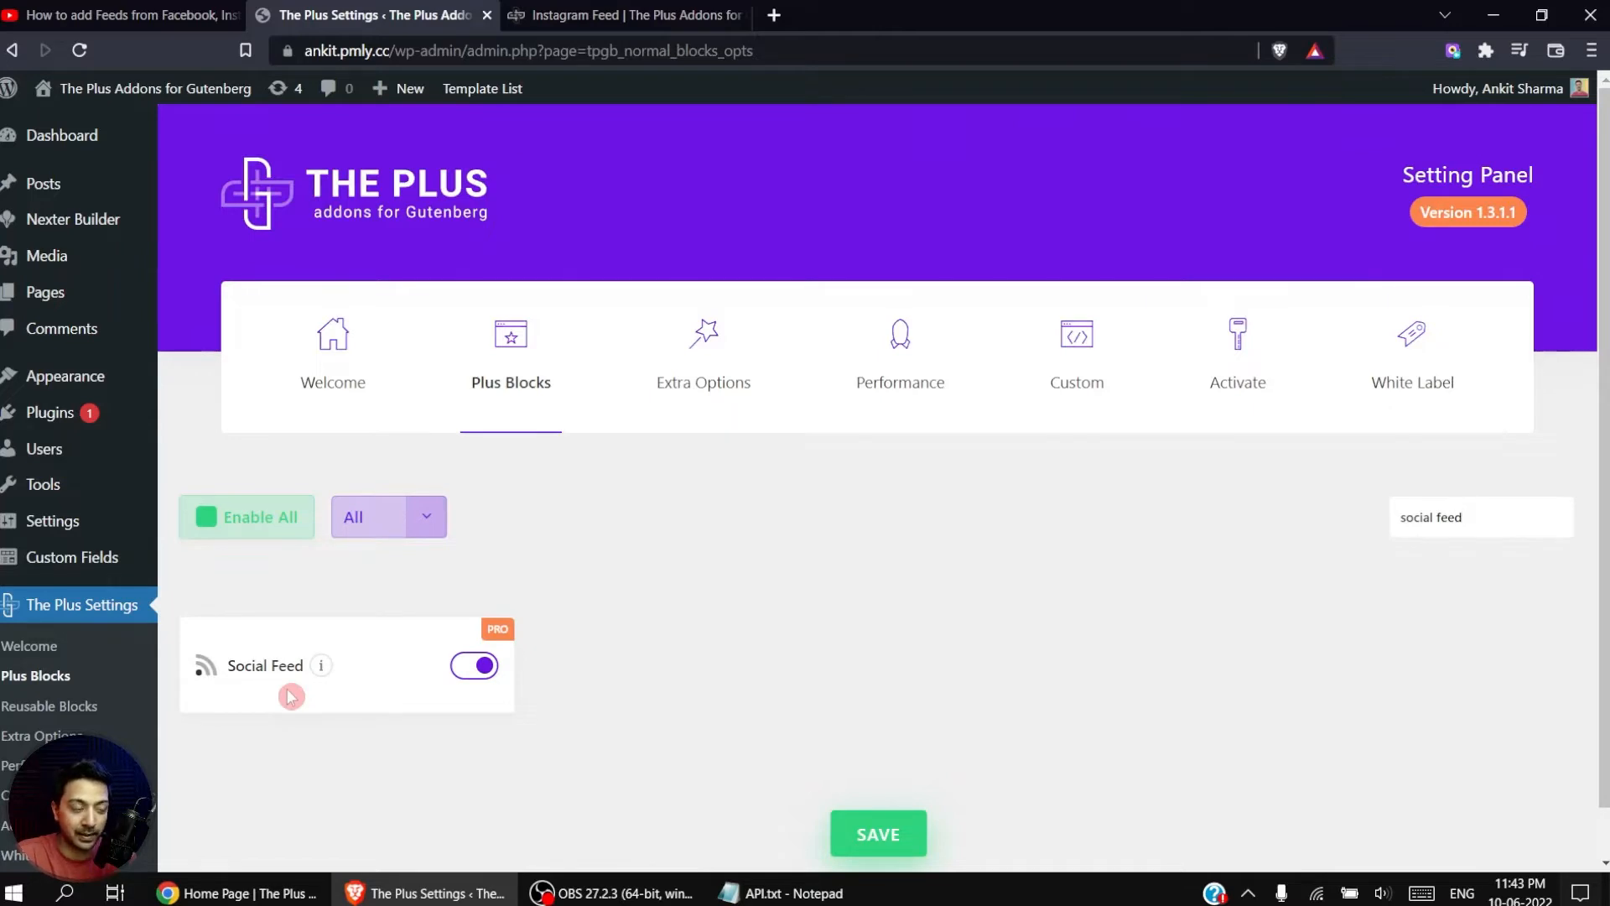
Step: Toggle the Social Feed block off and back on so it is enabled, and save the block settings
click(474, 667)
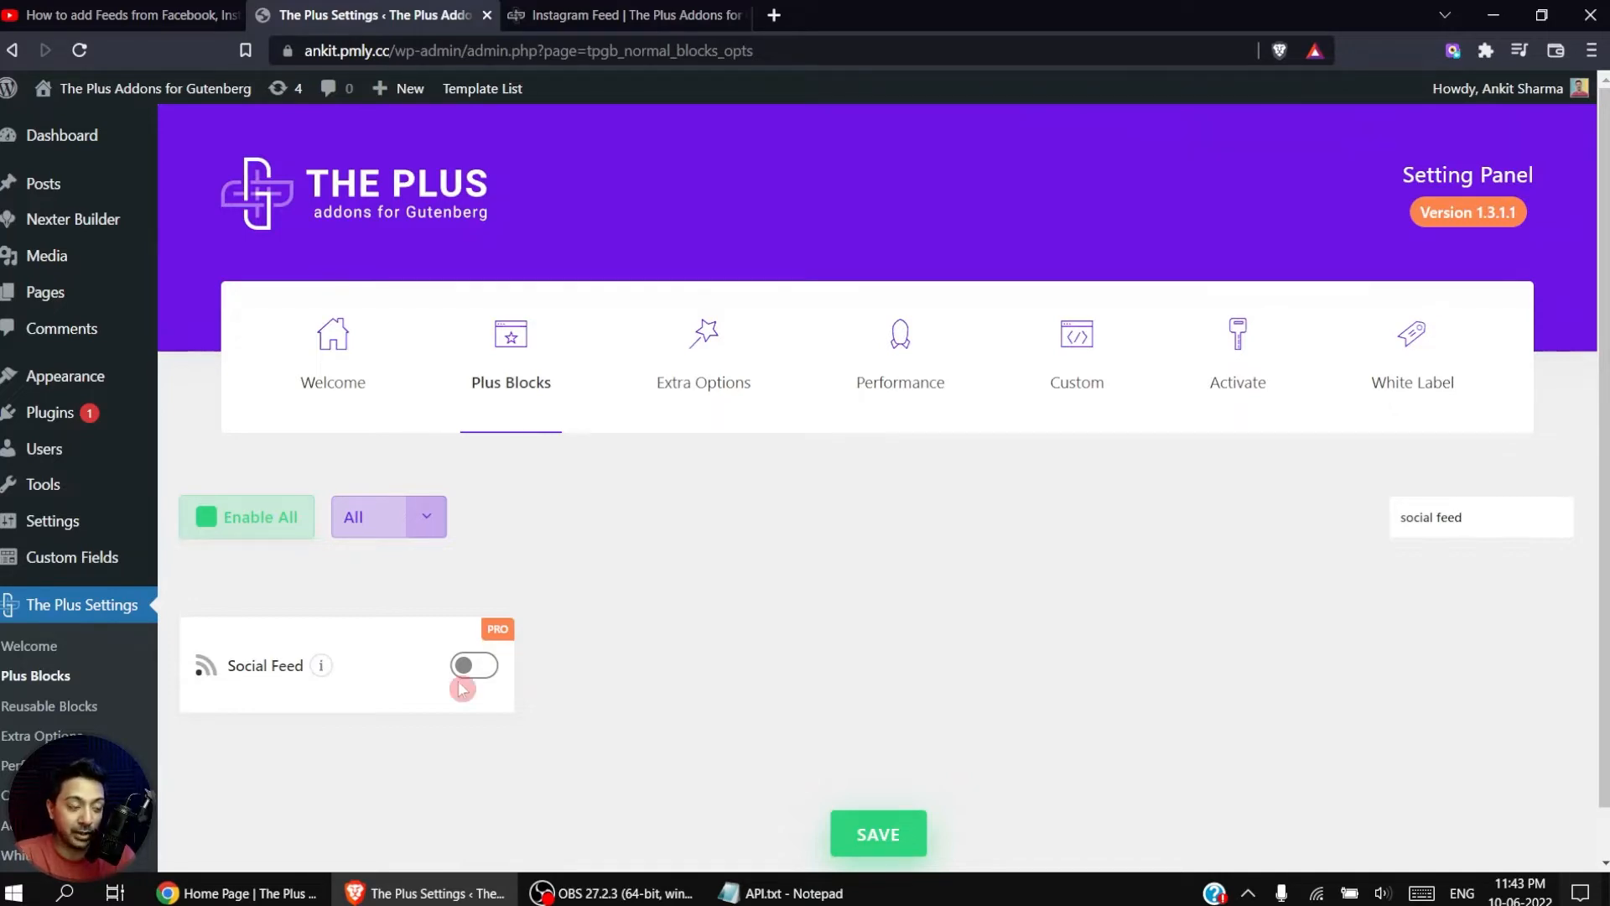
click(483, 667)
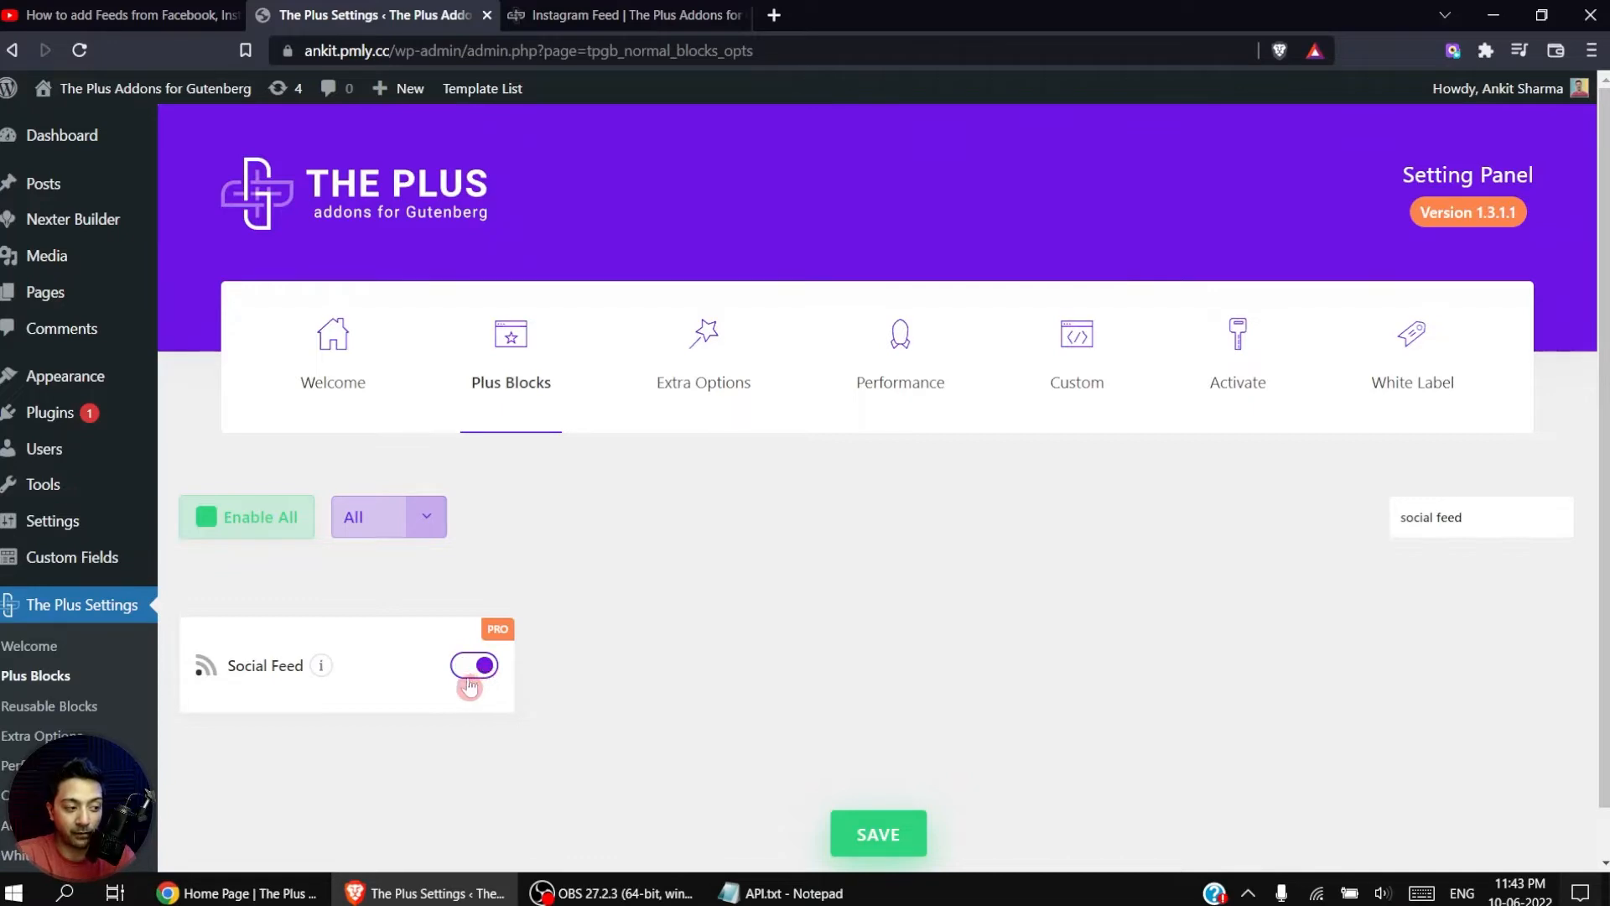
click(915, 837)
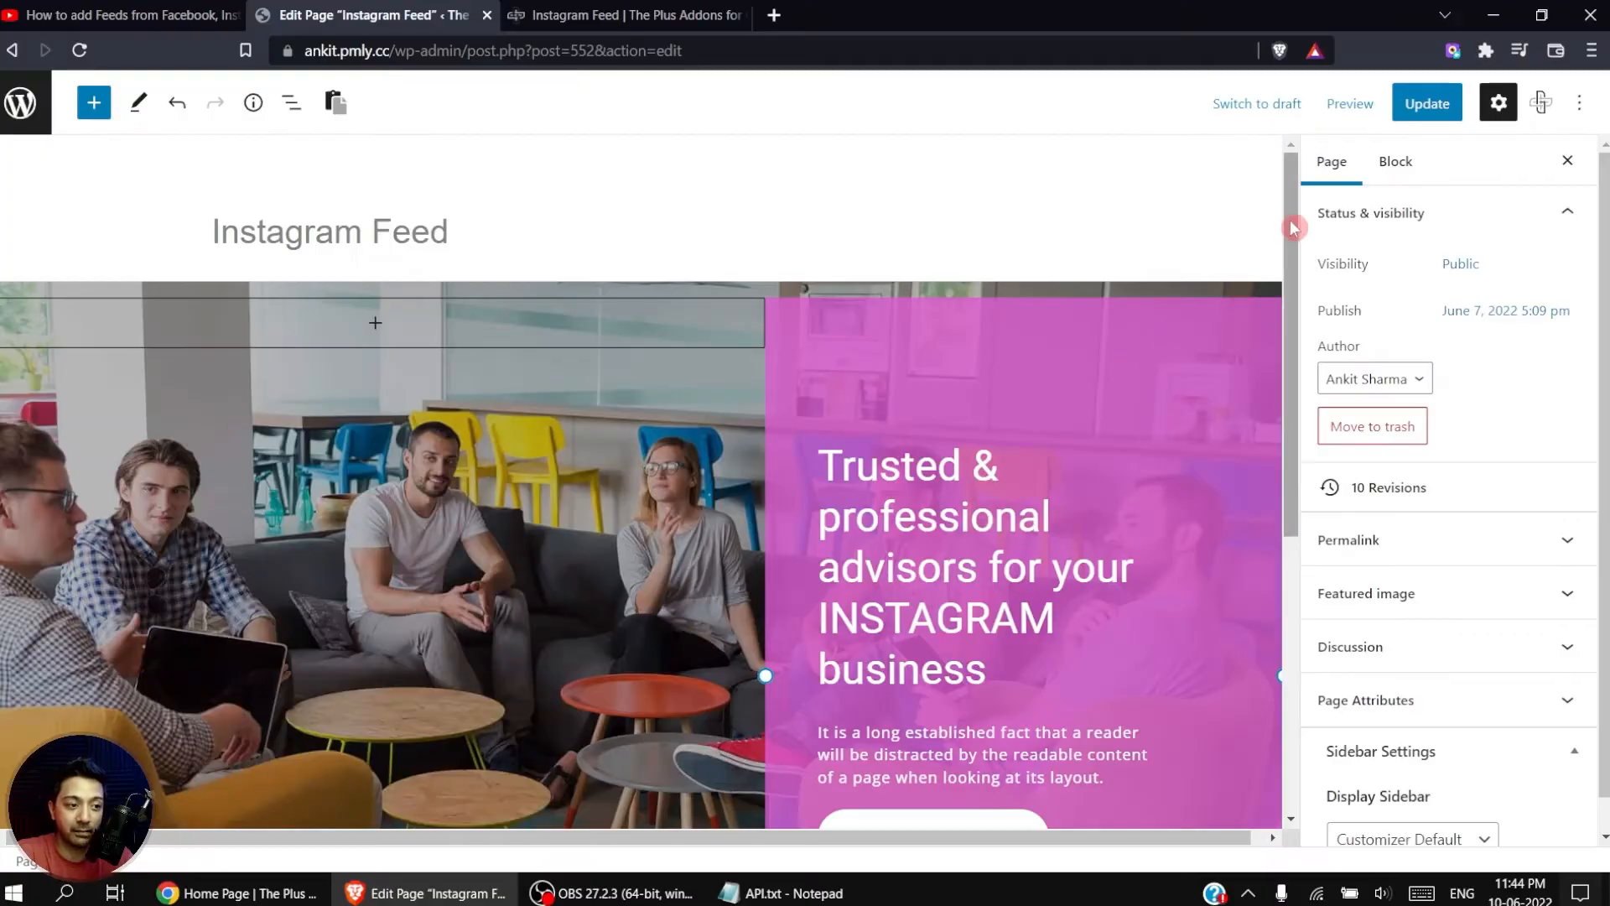
Step: Insert a TP Row block with a single-column layout below the "Our Instagram Feed" heading on the Instagram Feed page
drag(1297, 226, 1288, 620)
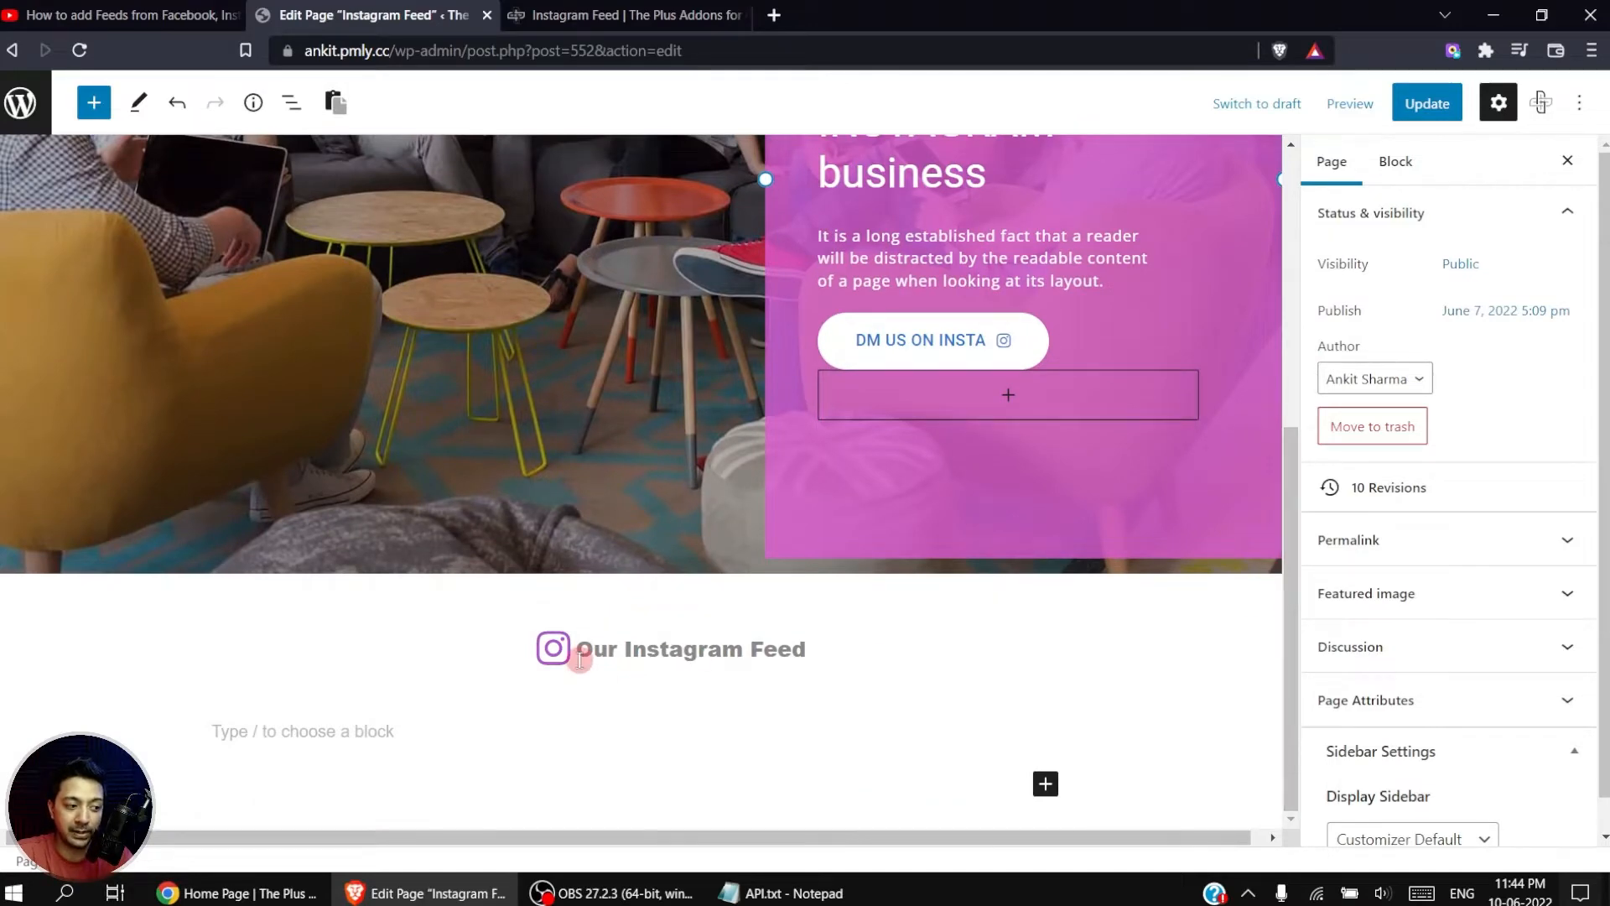
click(338, 738)
text(/tp row)
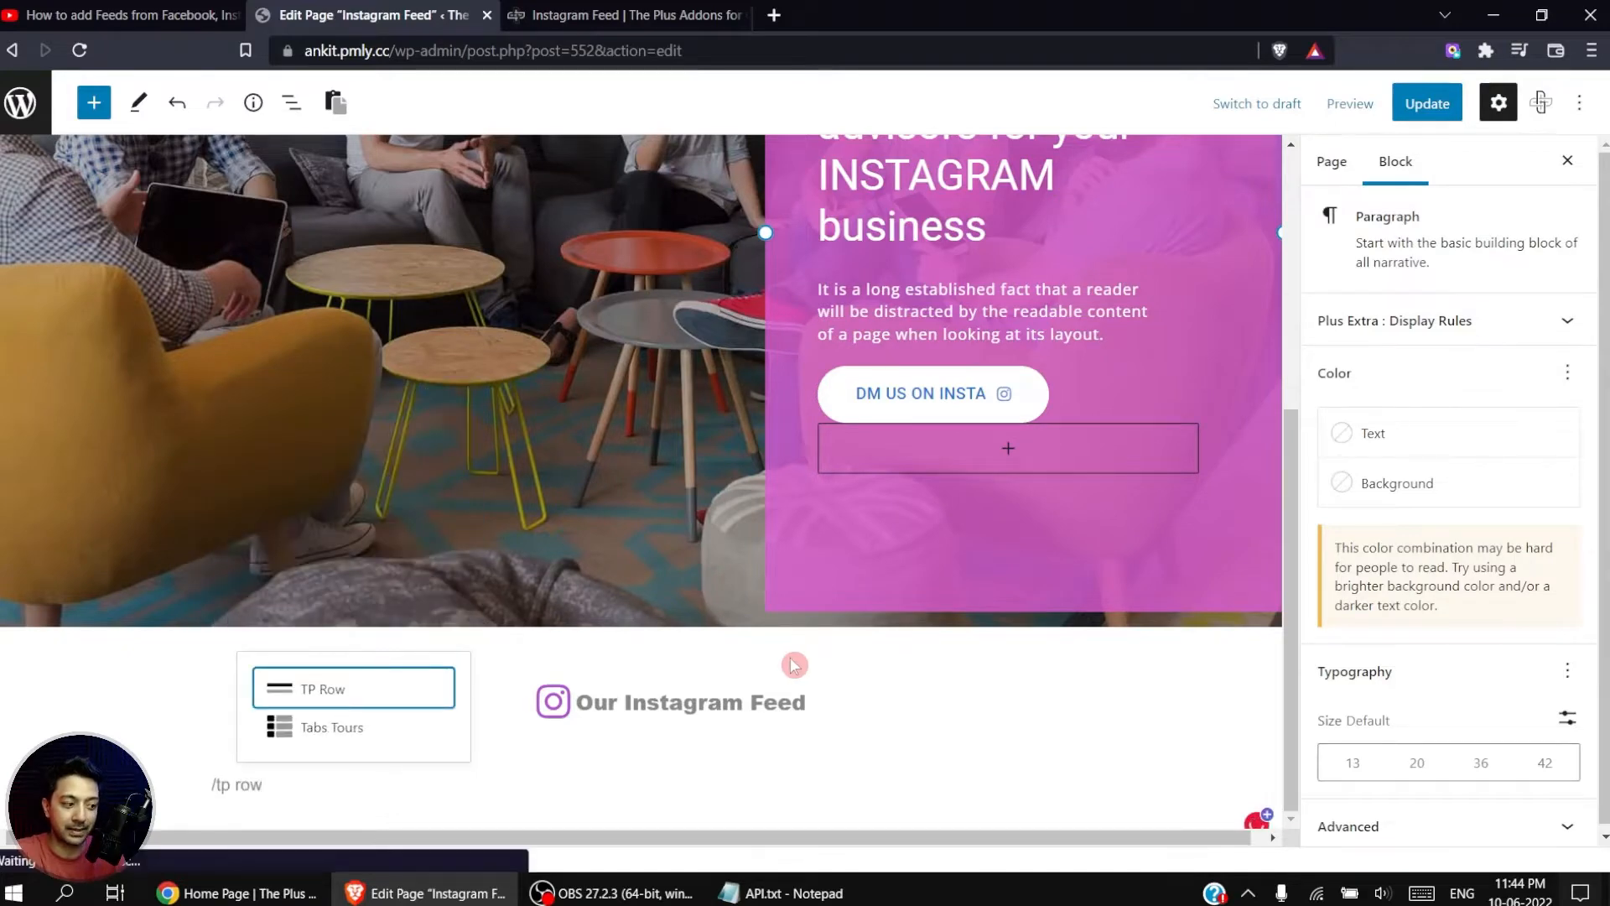
click(349, 692)
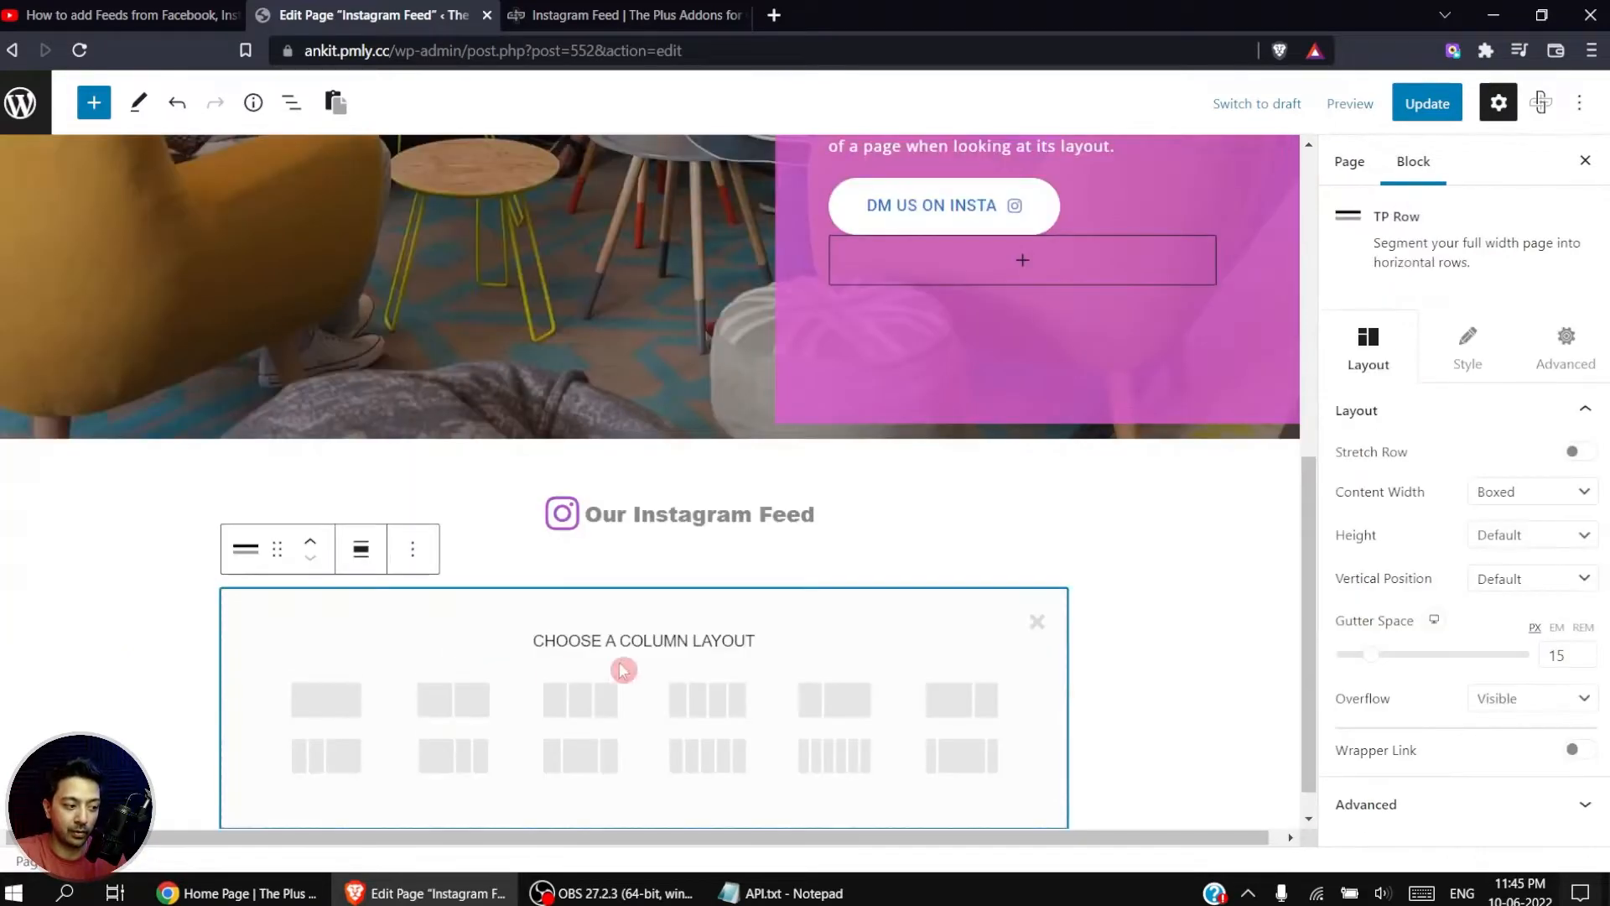
click(339, 699)
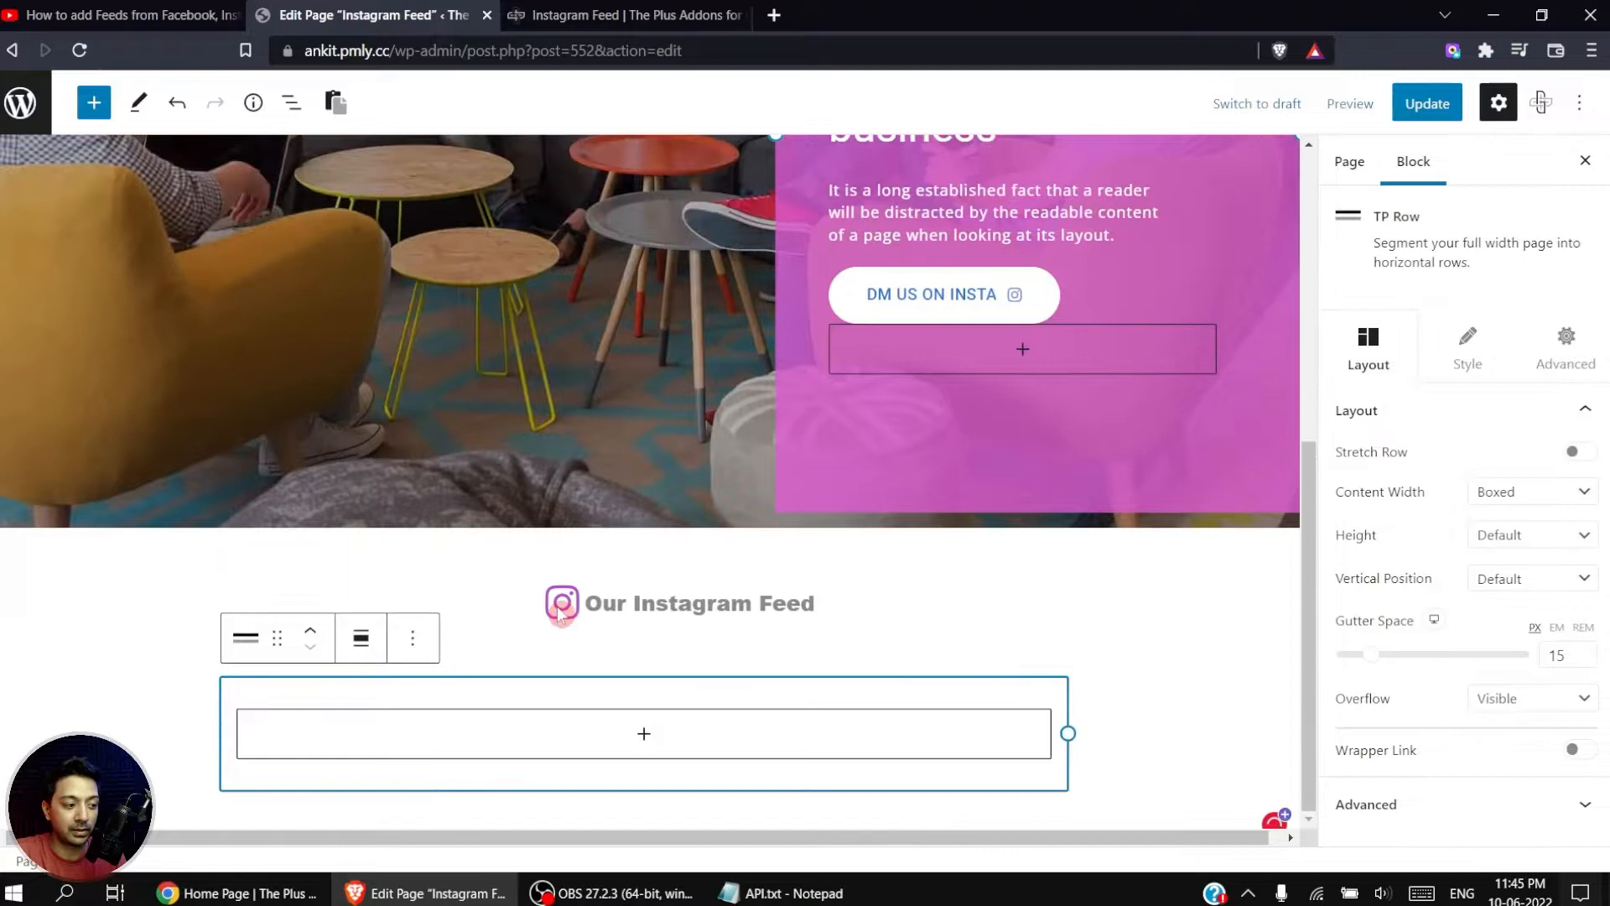
Step: Search the blocks for "social" and add a TP Social Feed block inside the new row's column
click(644, 736)
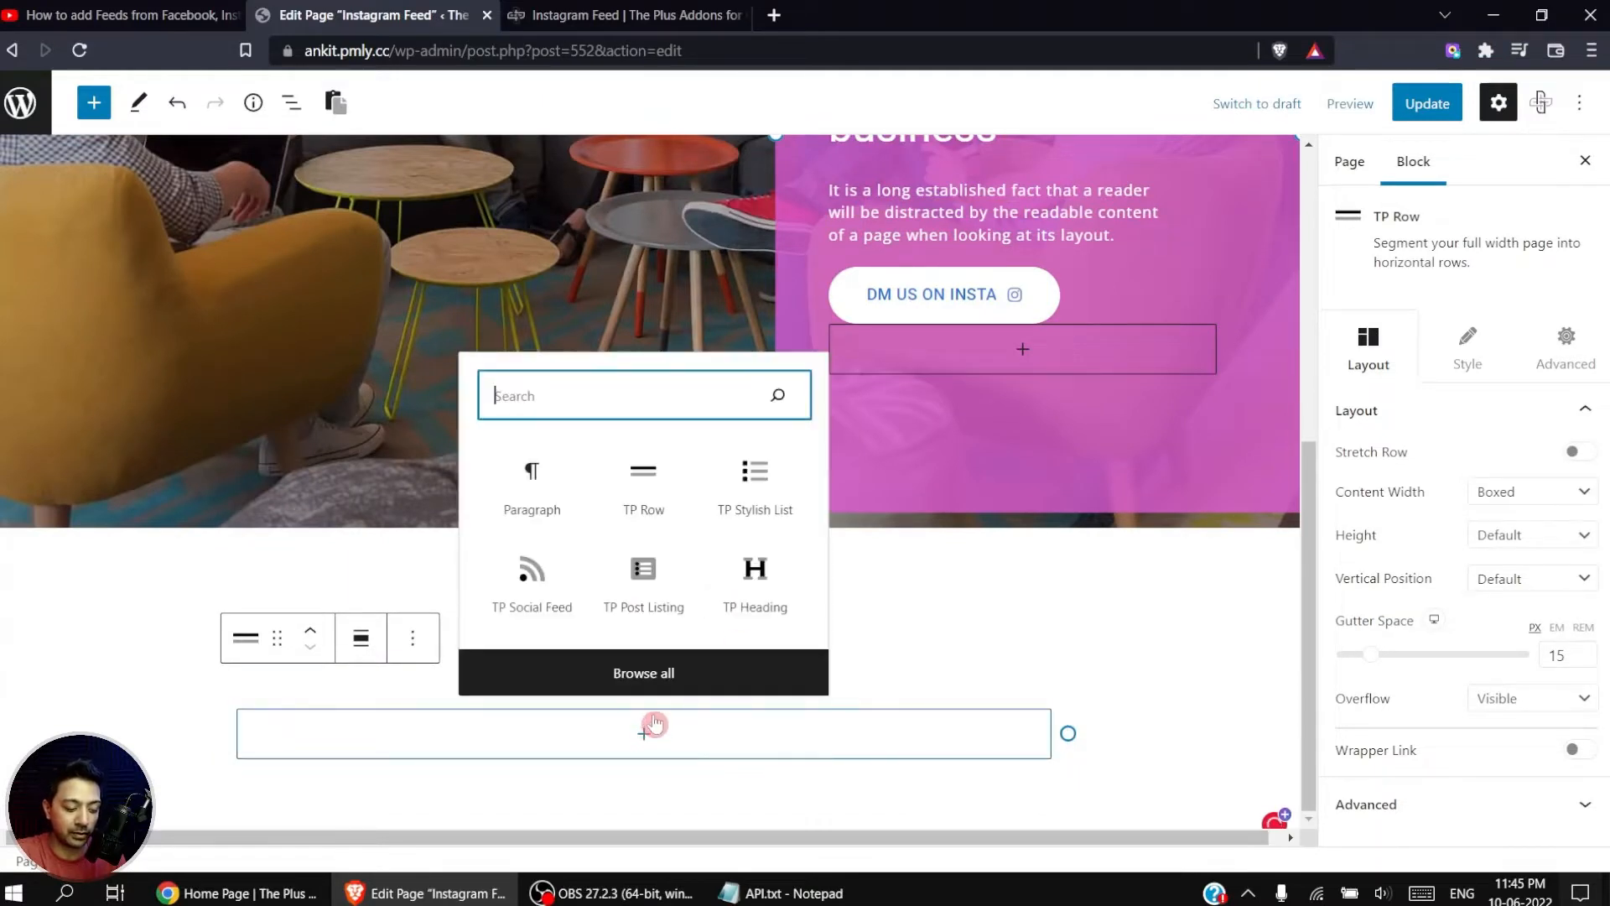
text(social)
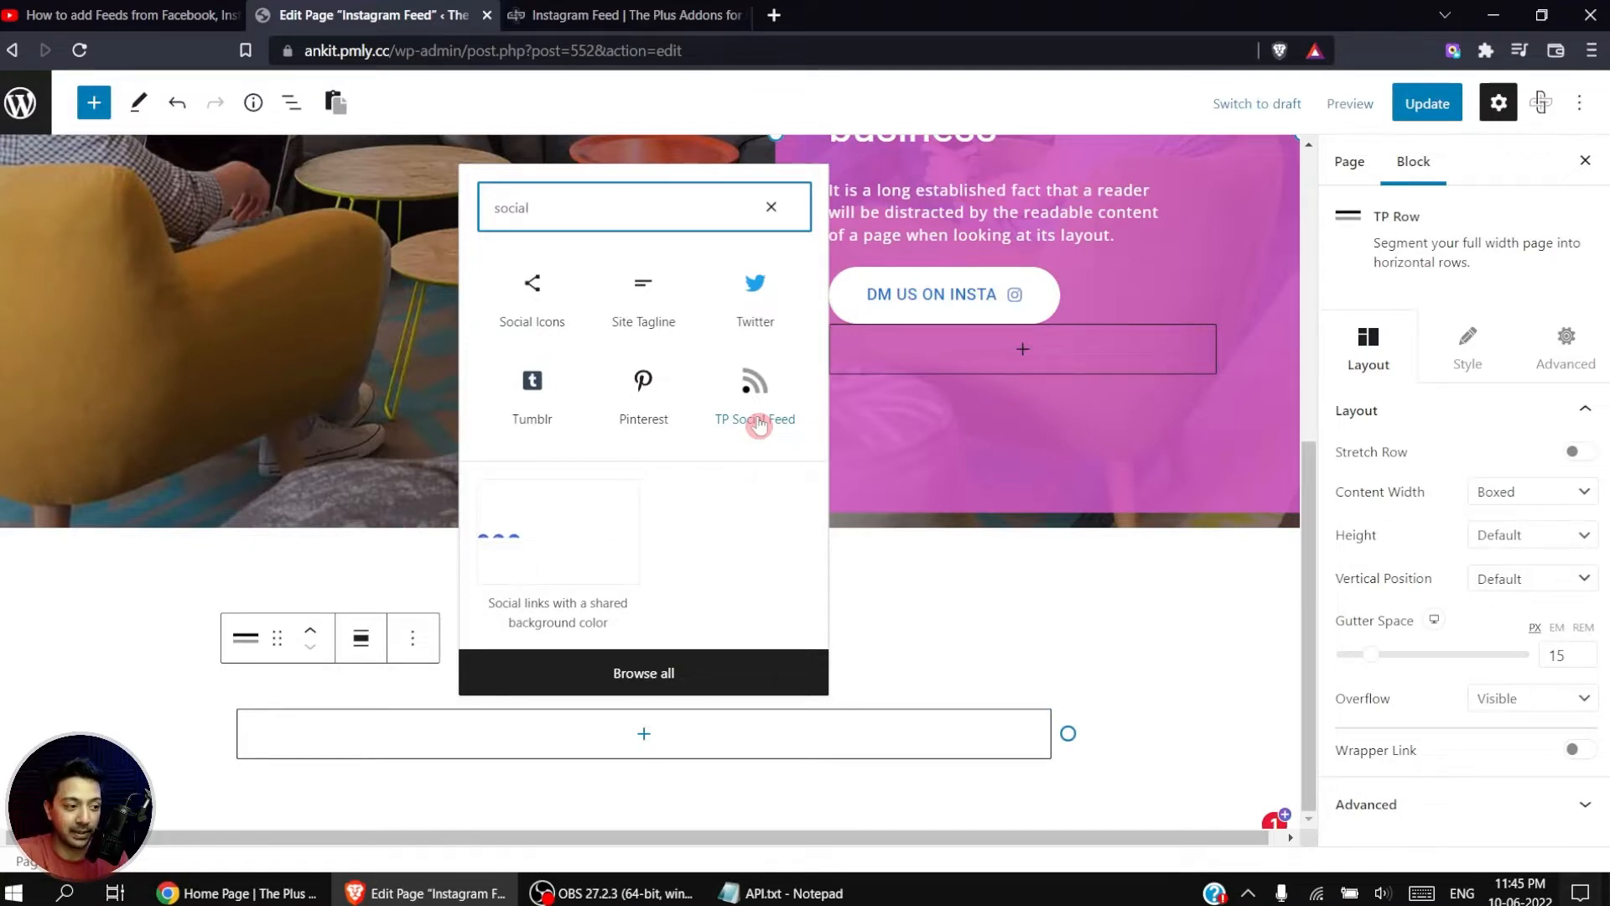
click(758, 422)
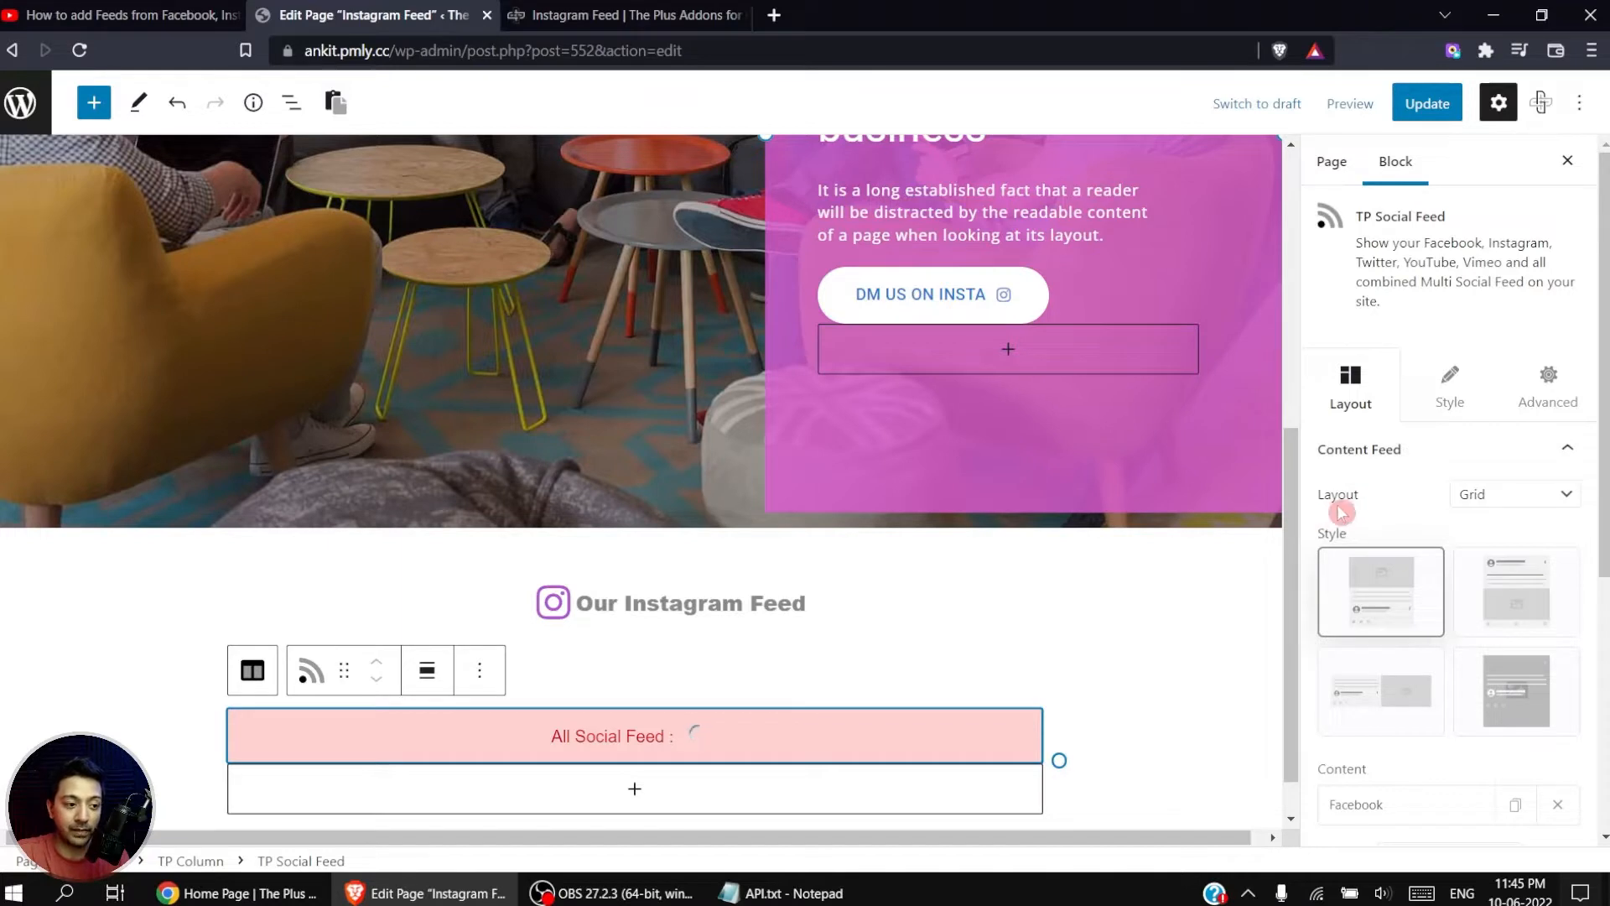
Step: Keep the Grid layout and change the feed type of the default Facebook content item to Instagram
click(1516, 501)
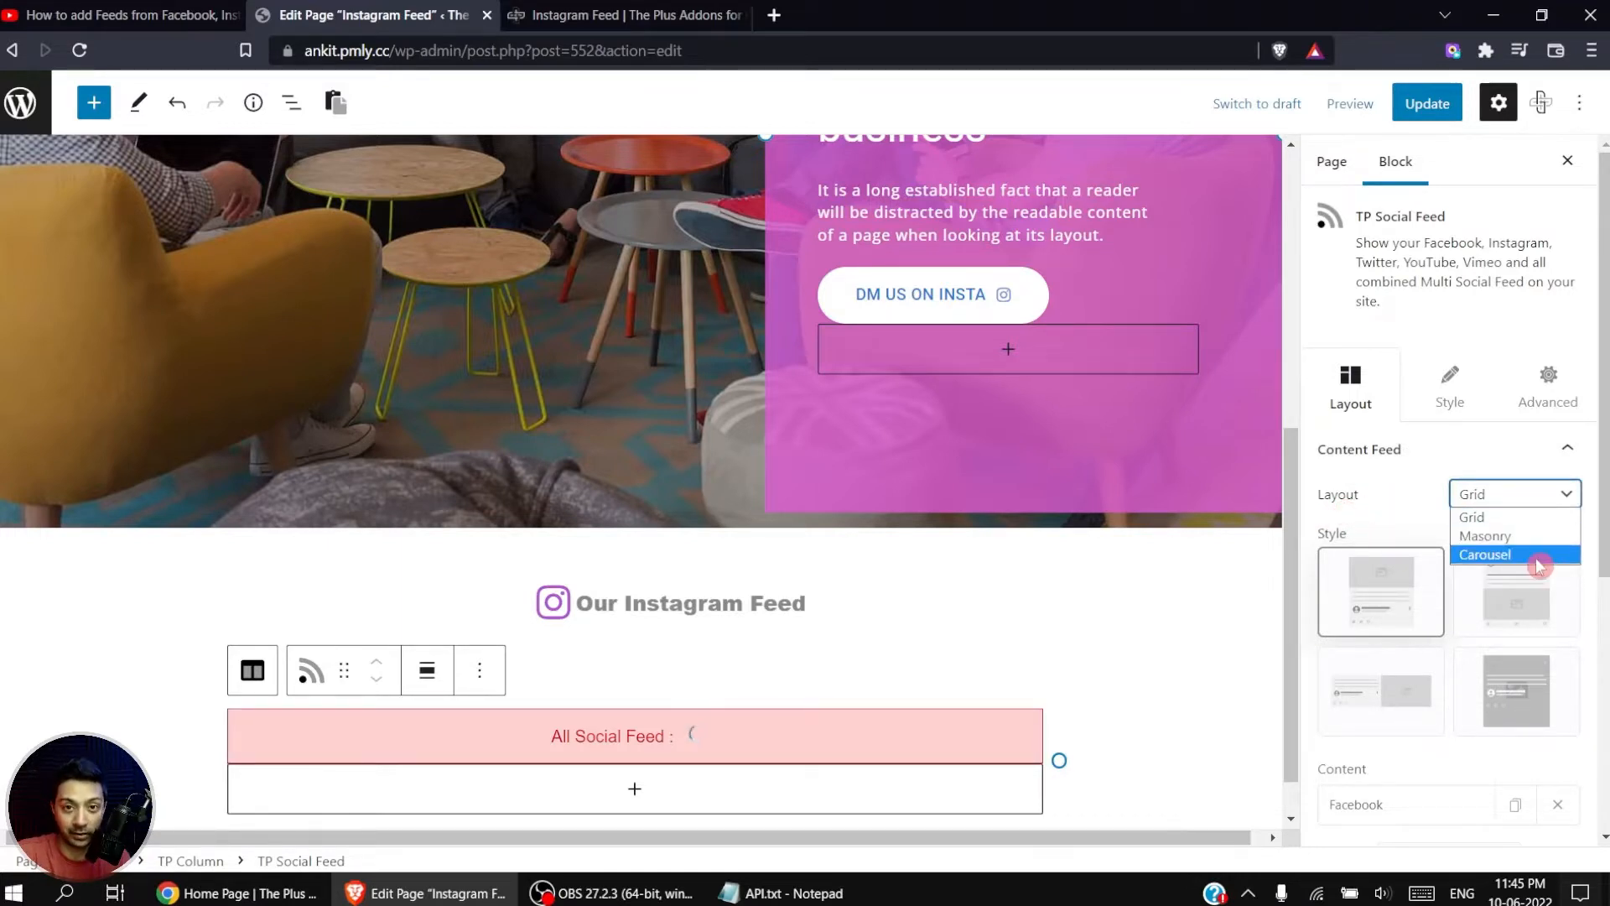
click(1448, 590)
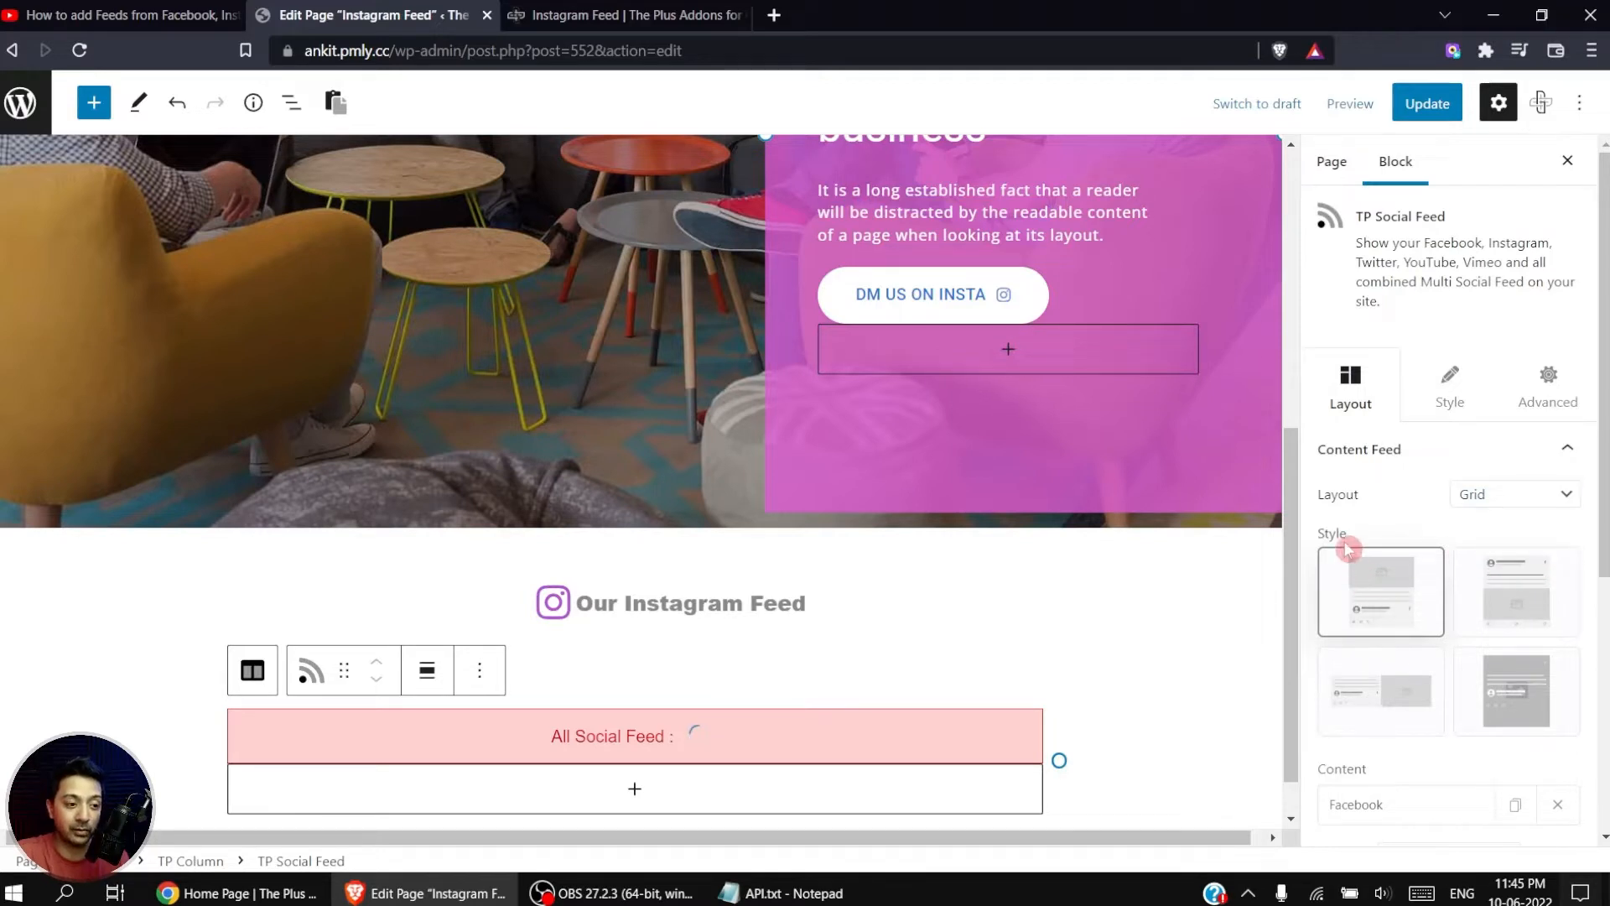
scroll(1508, 599, down, 3)
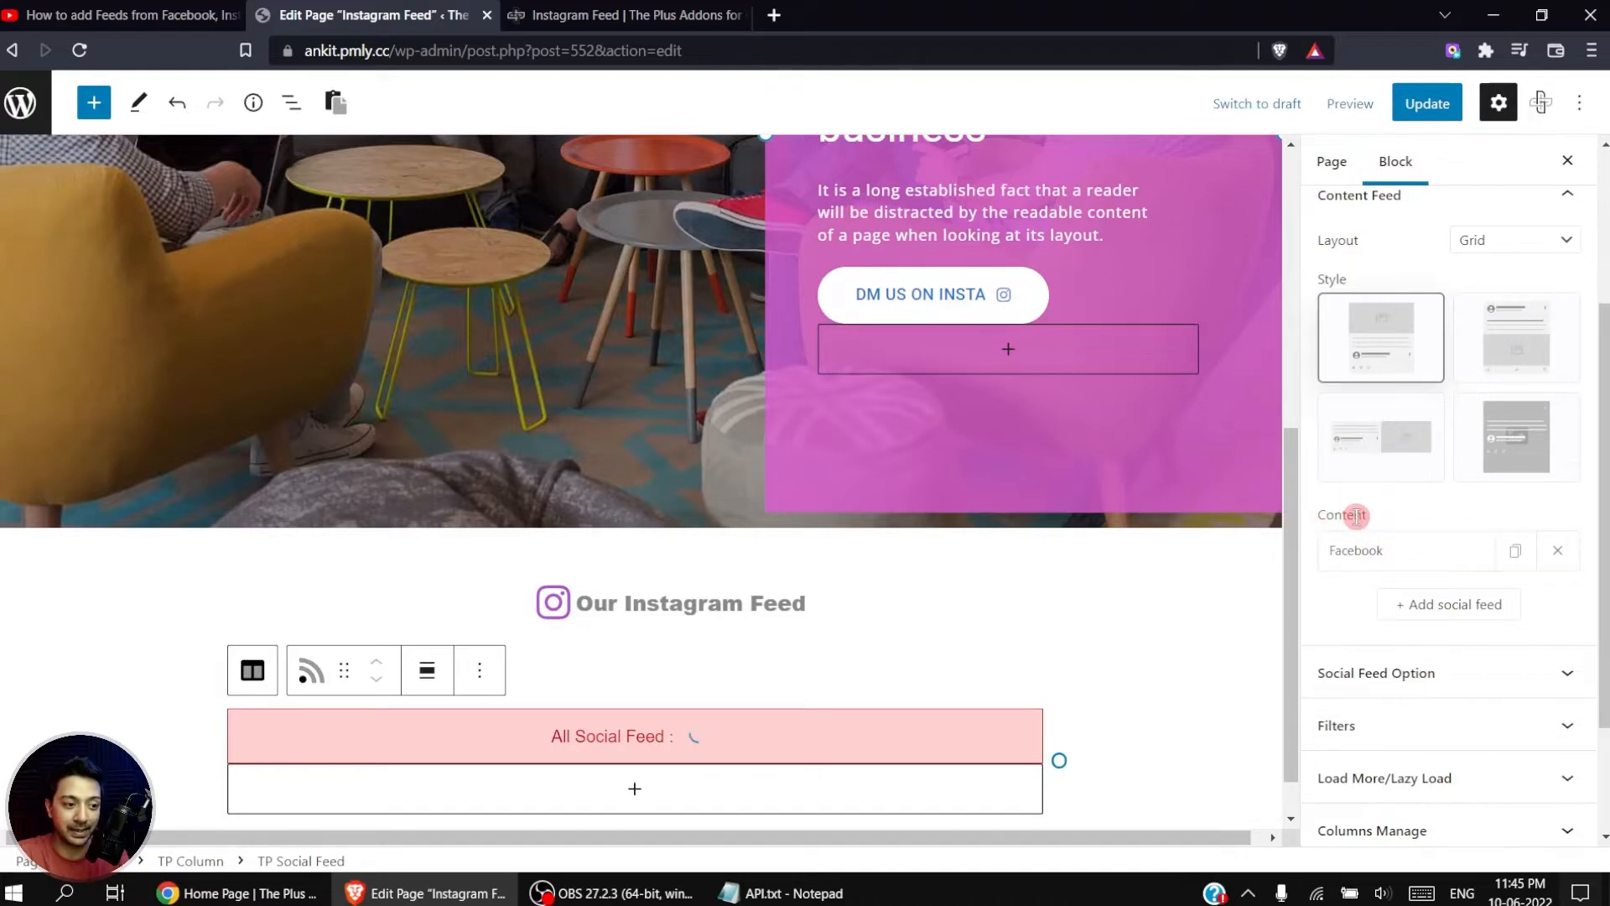
click(1371, 568)
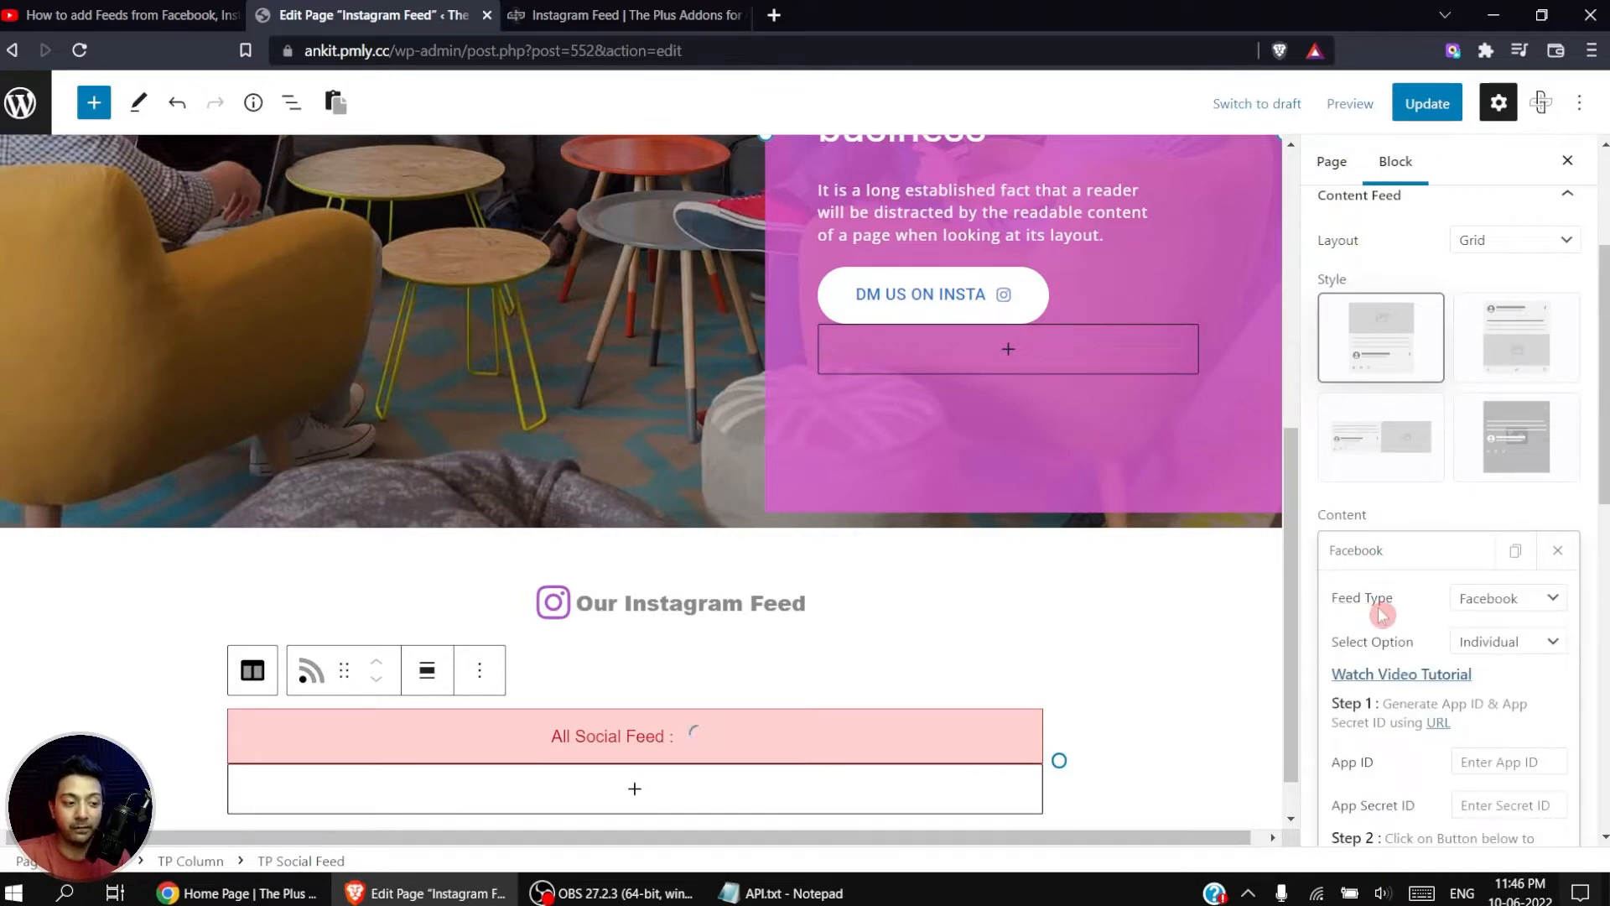
click(1553, 600)
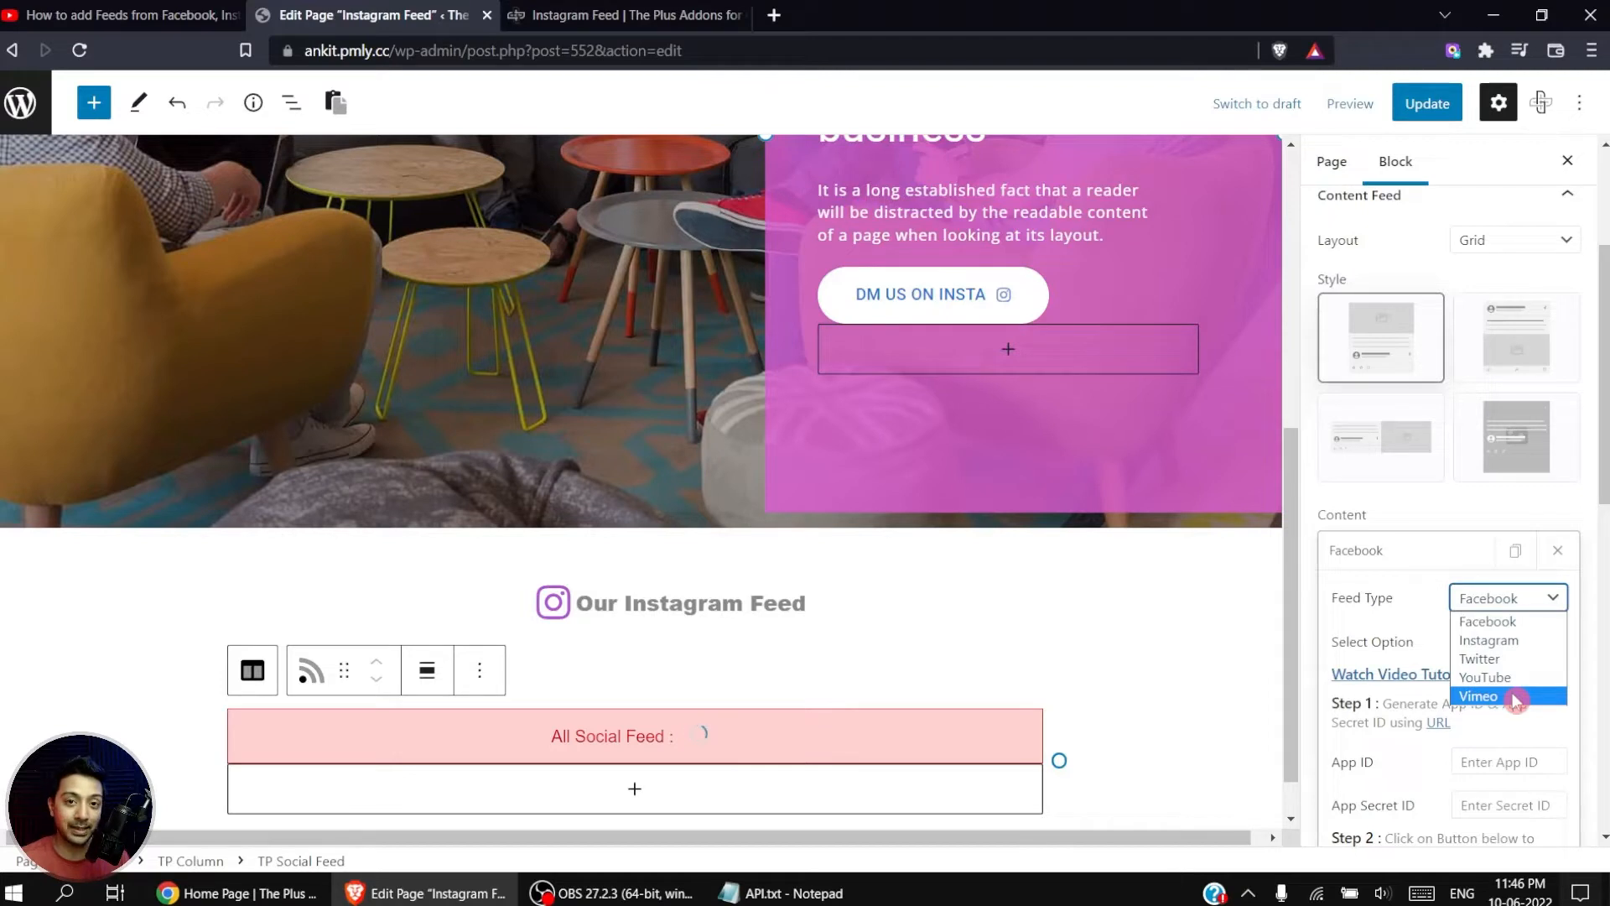
click(1535, 648)
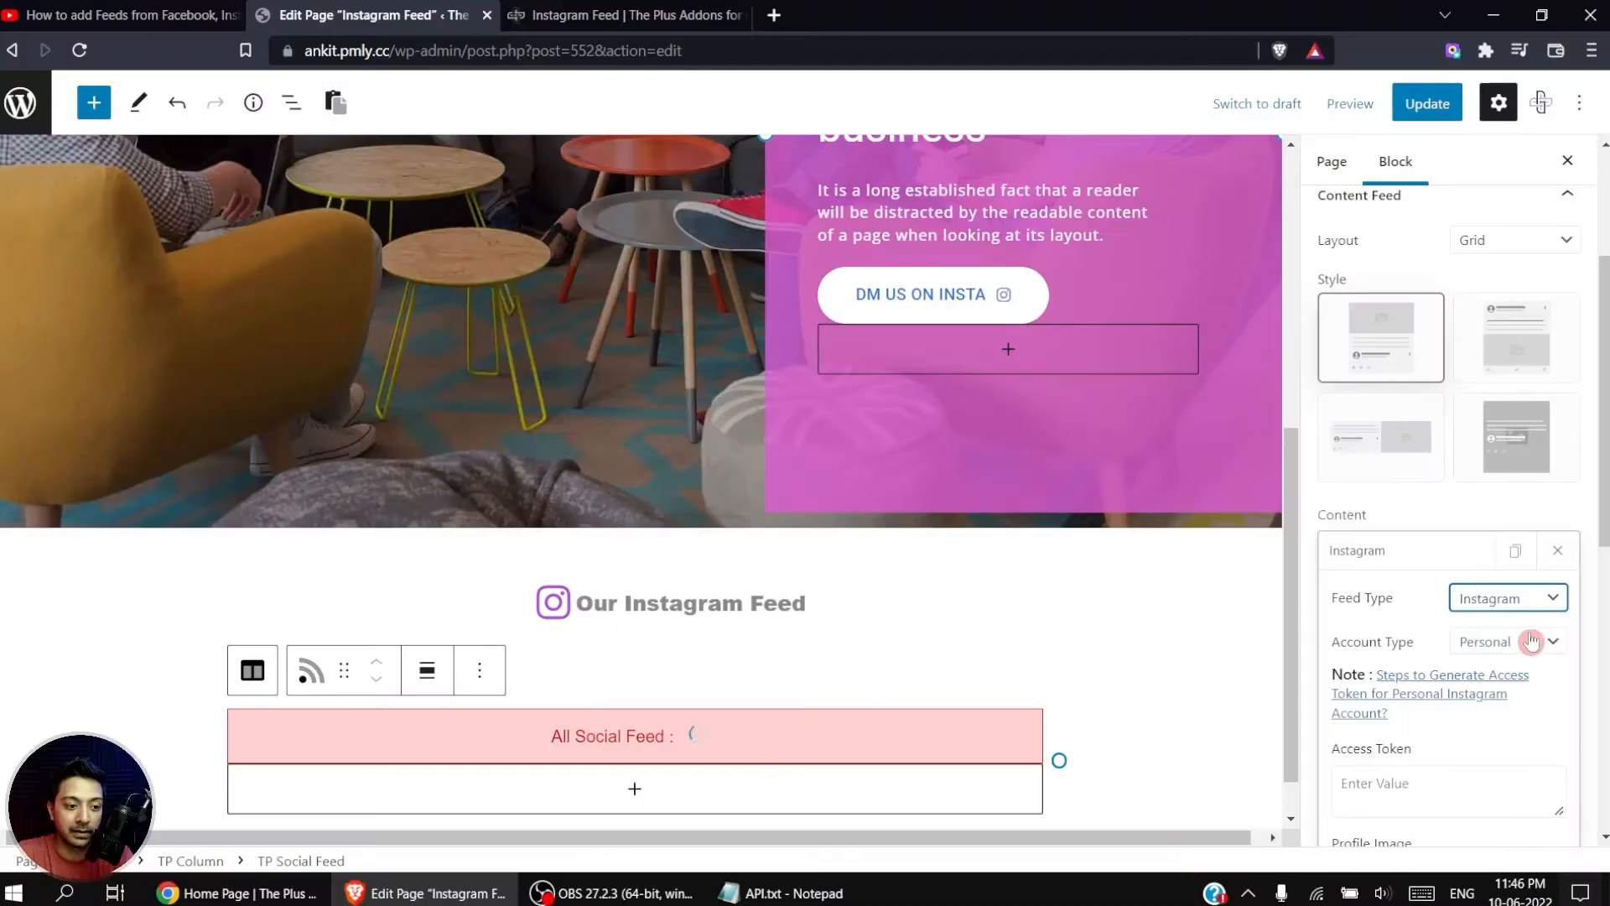
Step: Set the Instagram feed's account type to Business and its token generation to Using Token Generator
click(1484, 641)
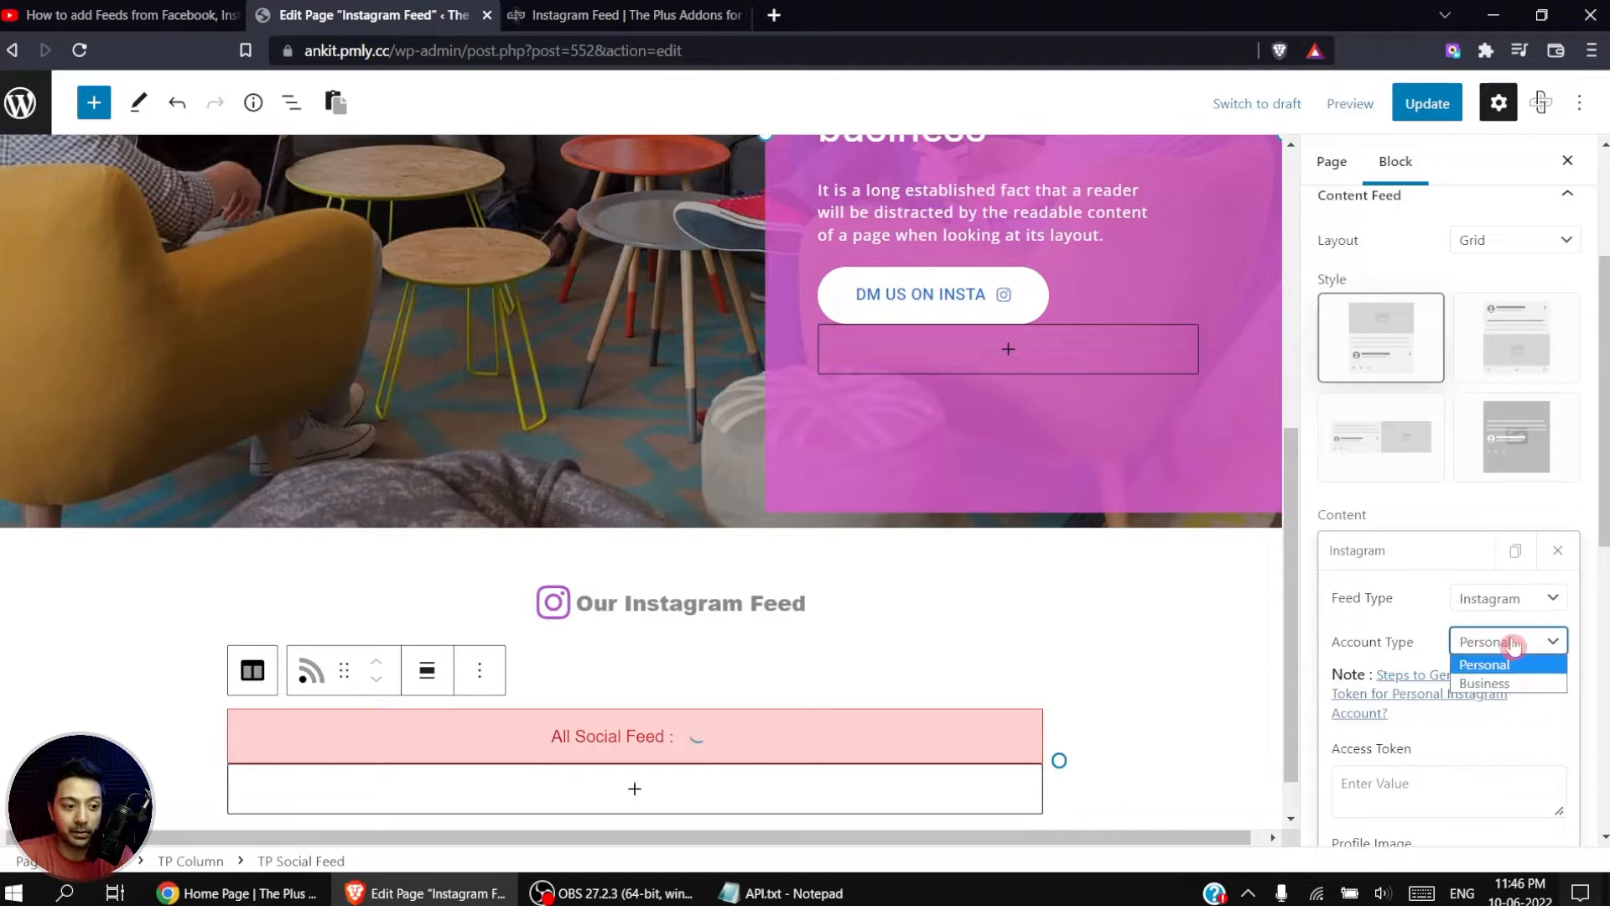
click(1533, 683)
scroll(1527, 686, down, 3)
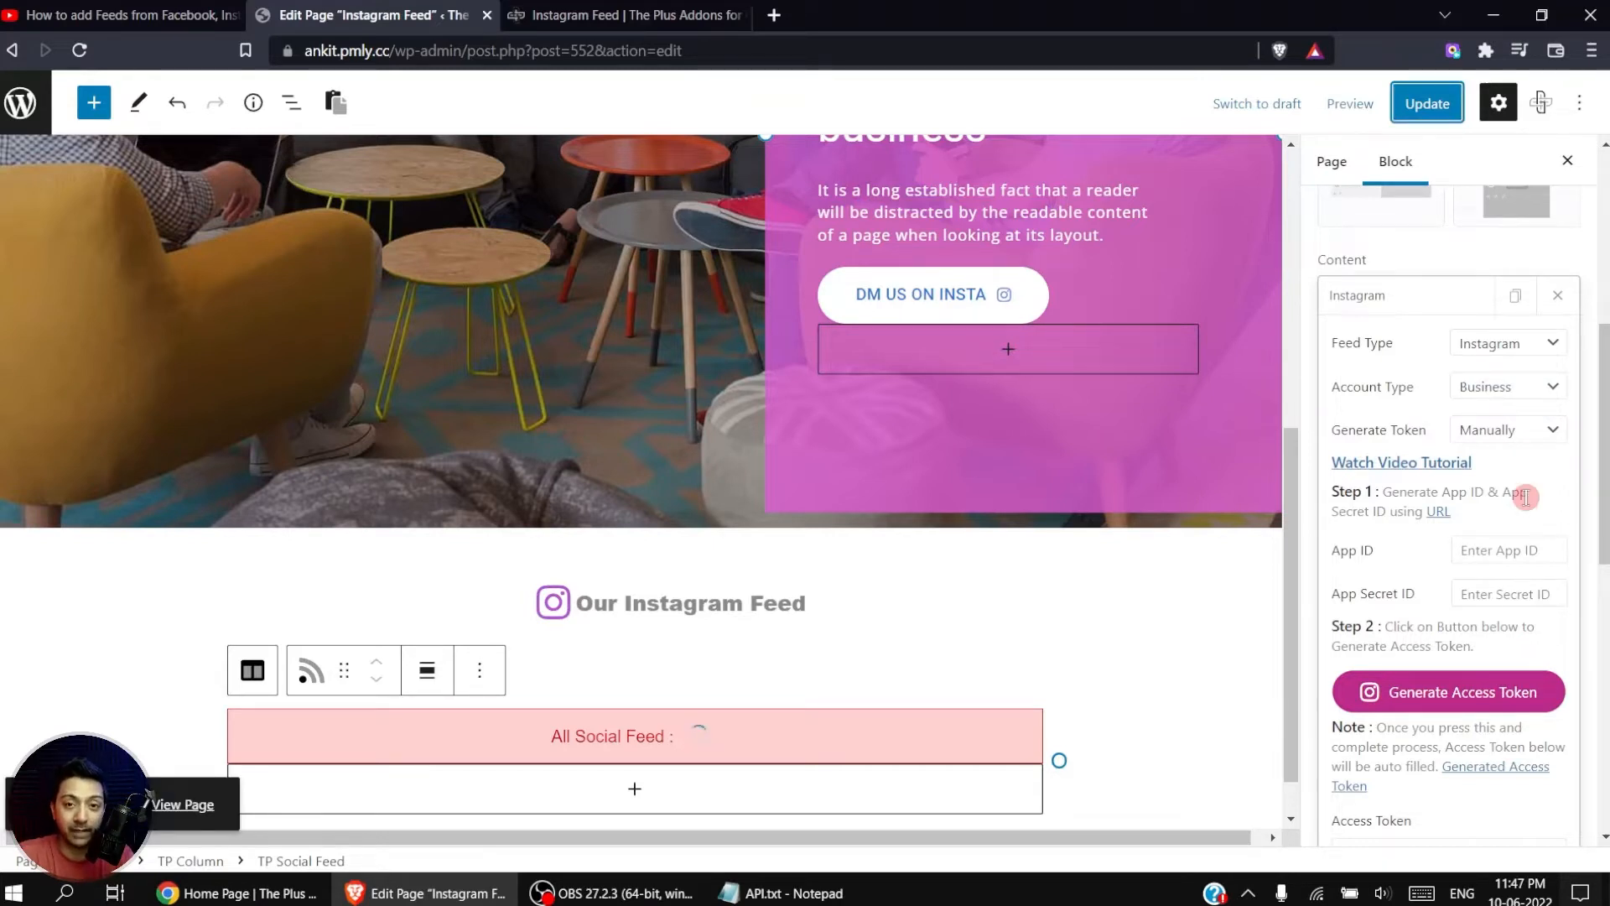
click(1522, 431)
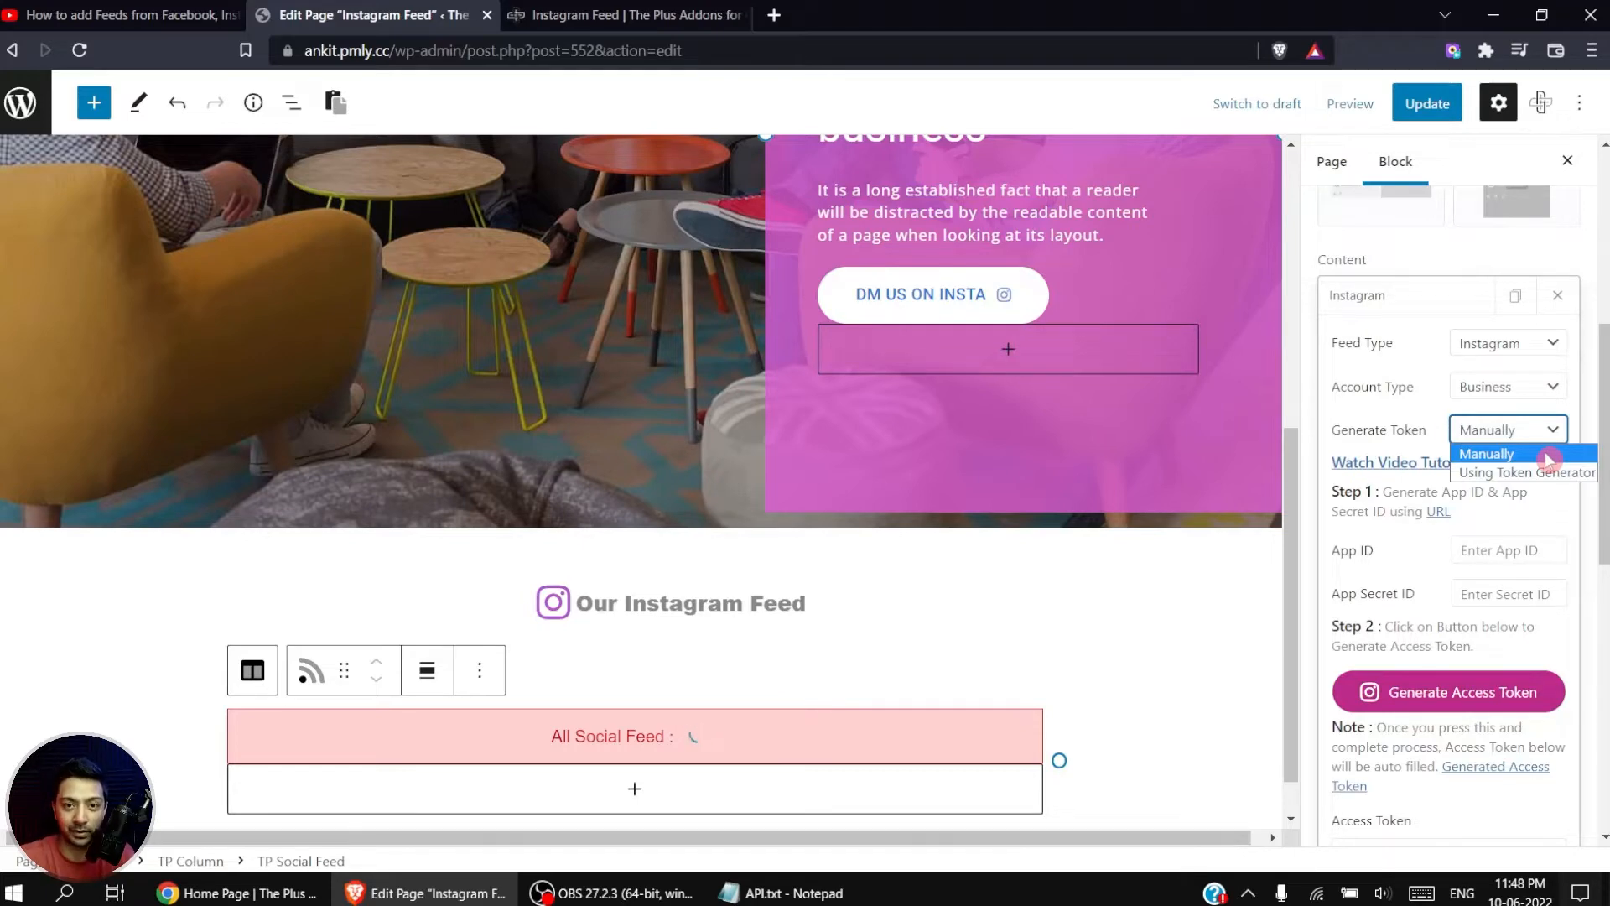
click(1538, 471)
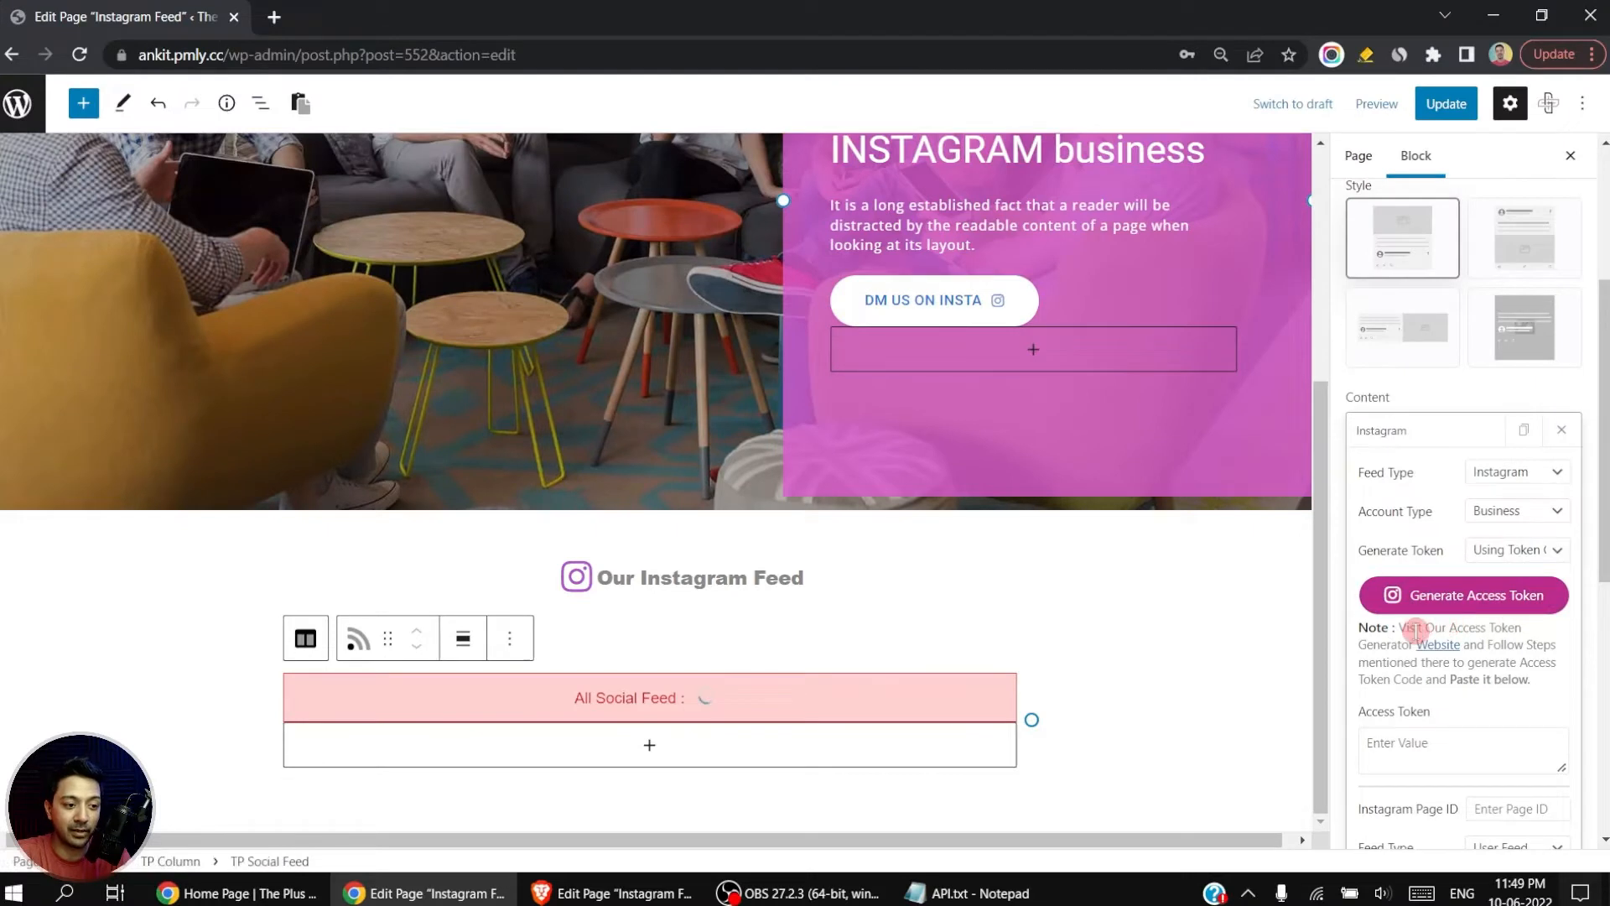
Step: Open the Instagram access token generator website from the feed settings and request an access token
click(1478, 603)
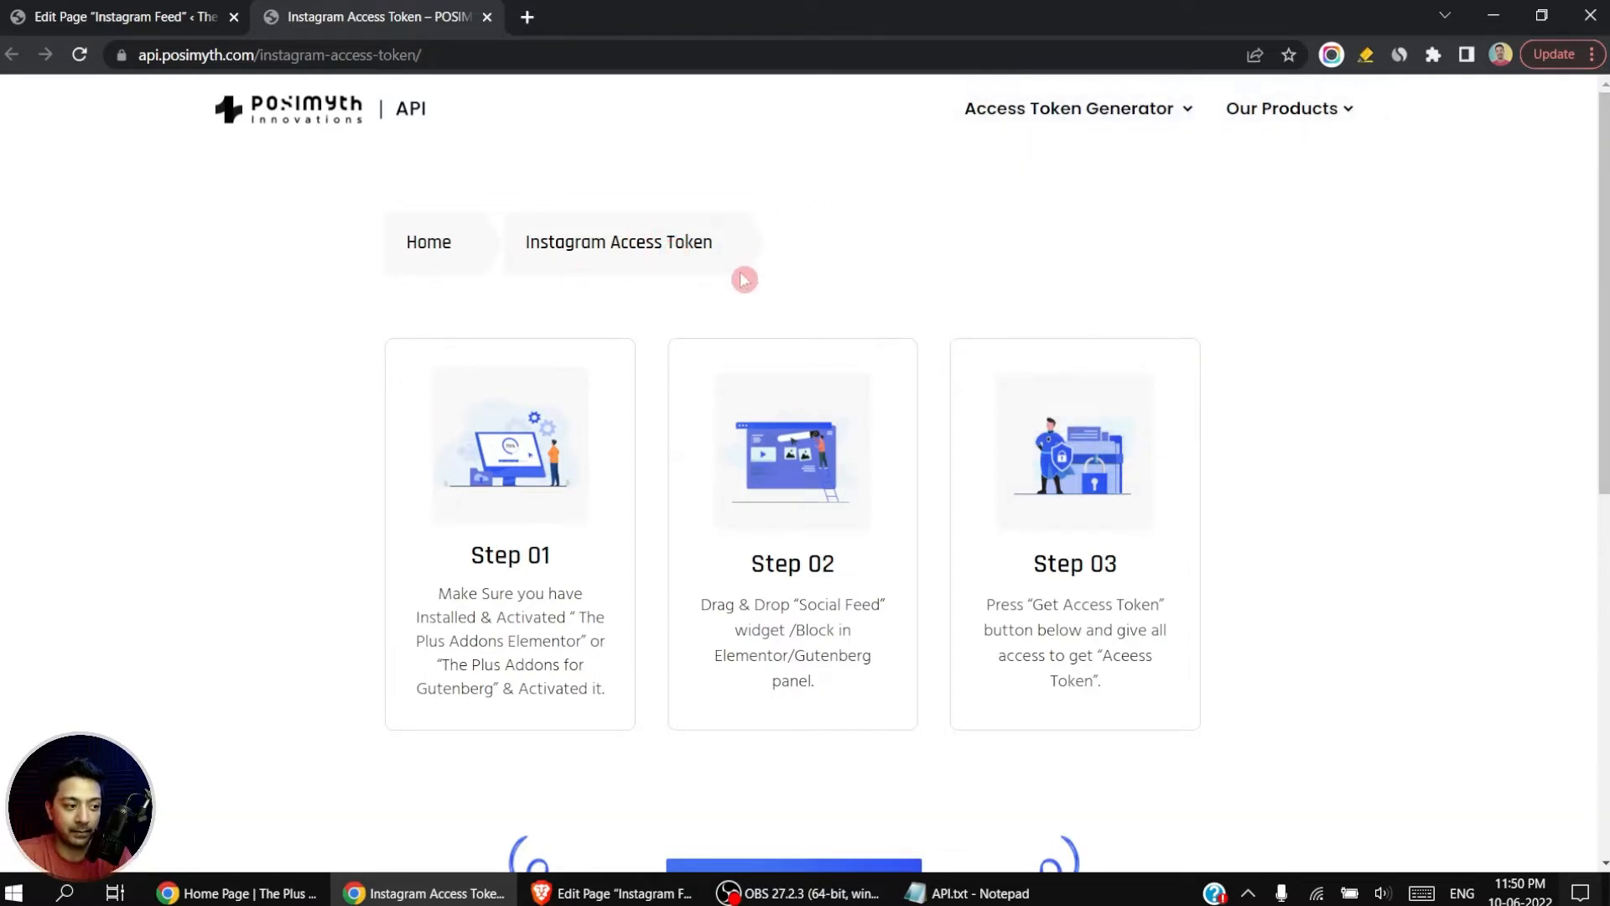
scroll(1603, 227, down, 4)
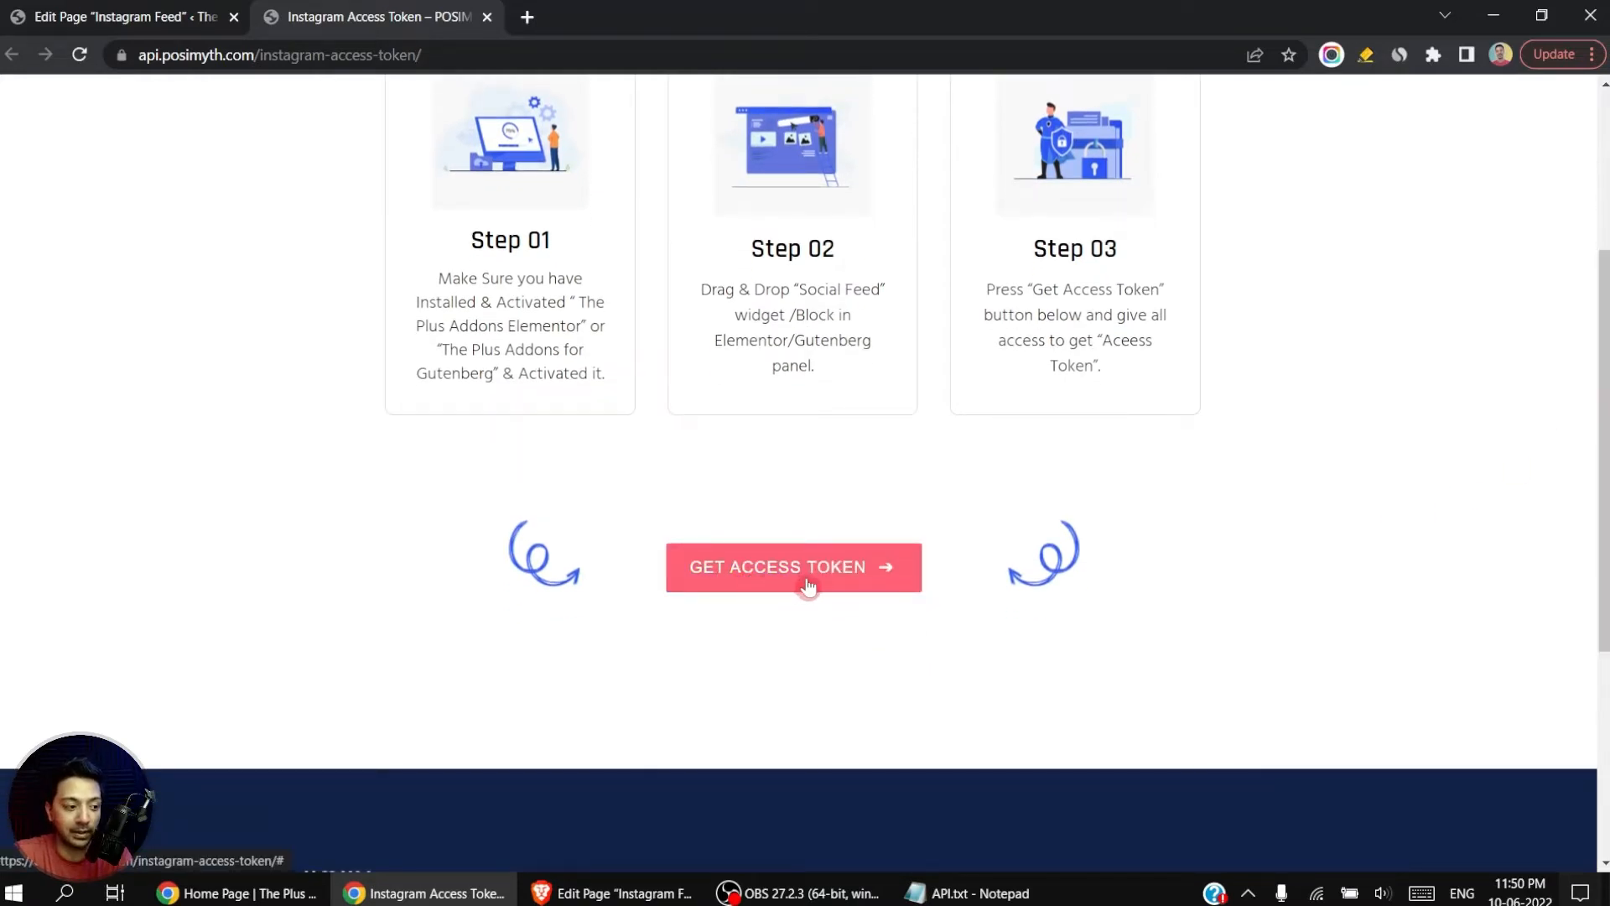
click(839, 582)
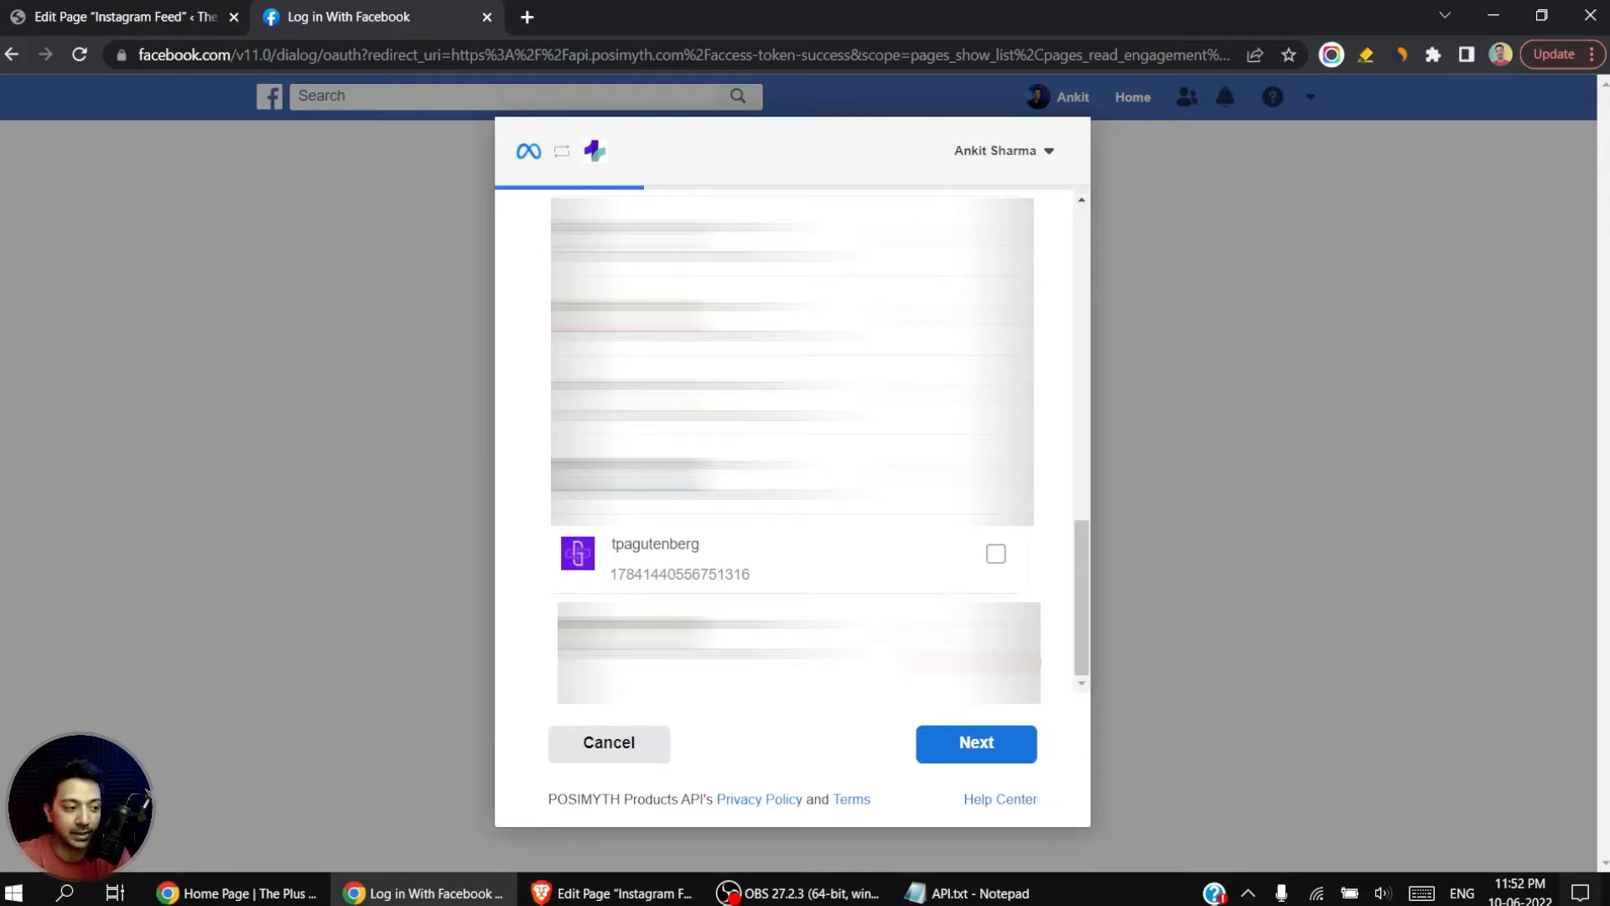
Step: Grant POSIMYTH Products API access to the tpagutenberg Instagram account and The Plus Addons for Gutenberg page with all permissions, and finish the linking
click(996, 555)
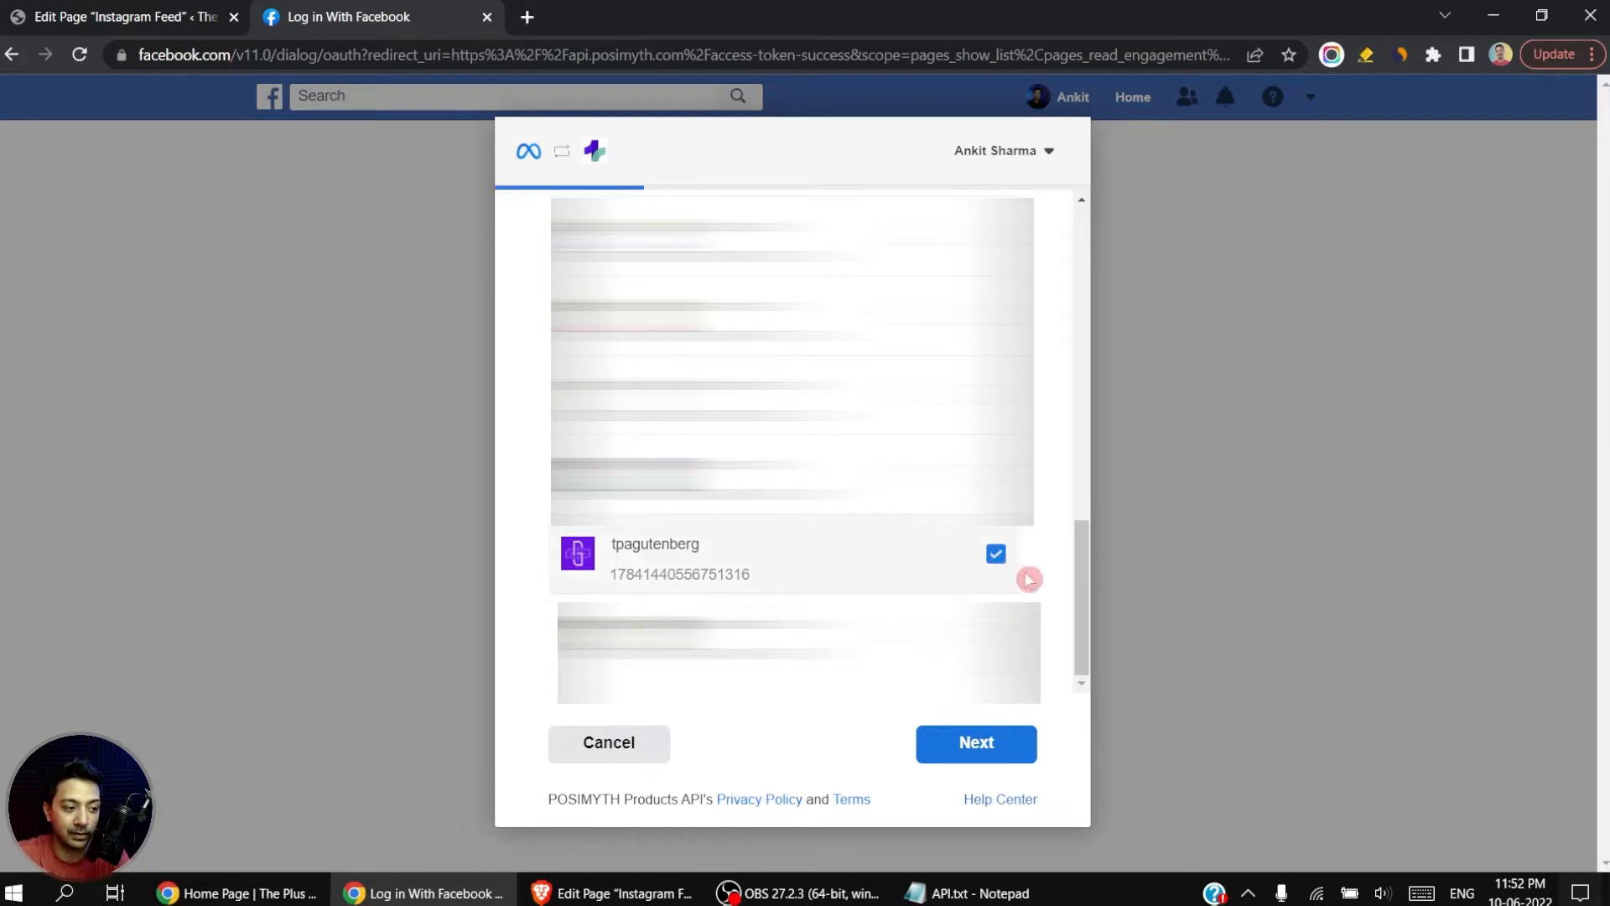
click(980, 744)
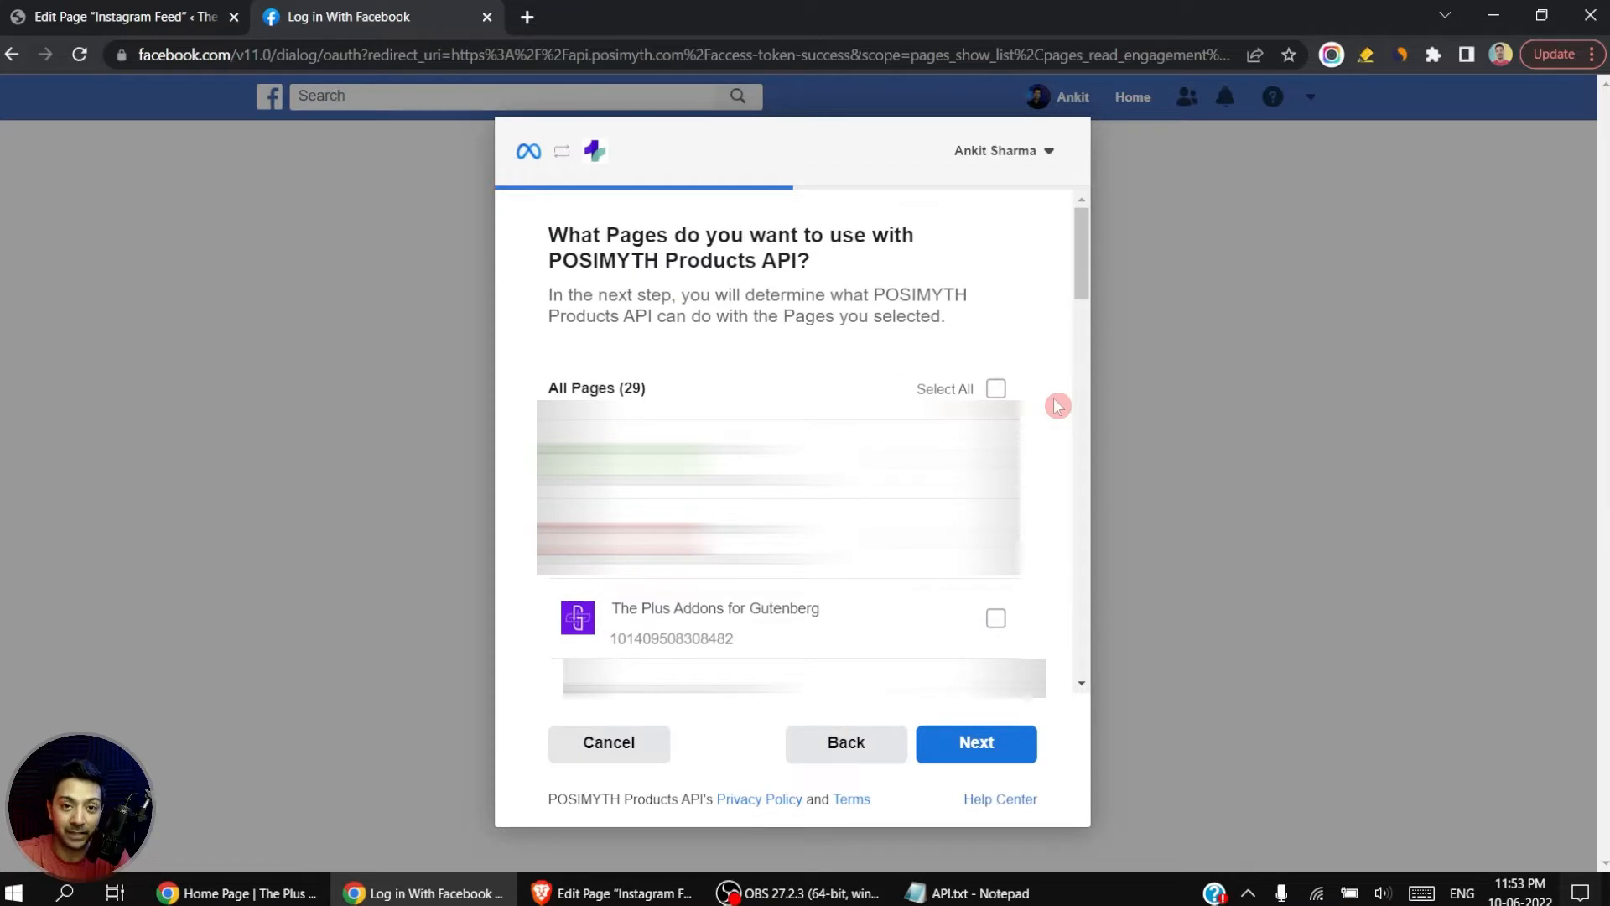
click(997, 622)
click(1006, 752)
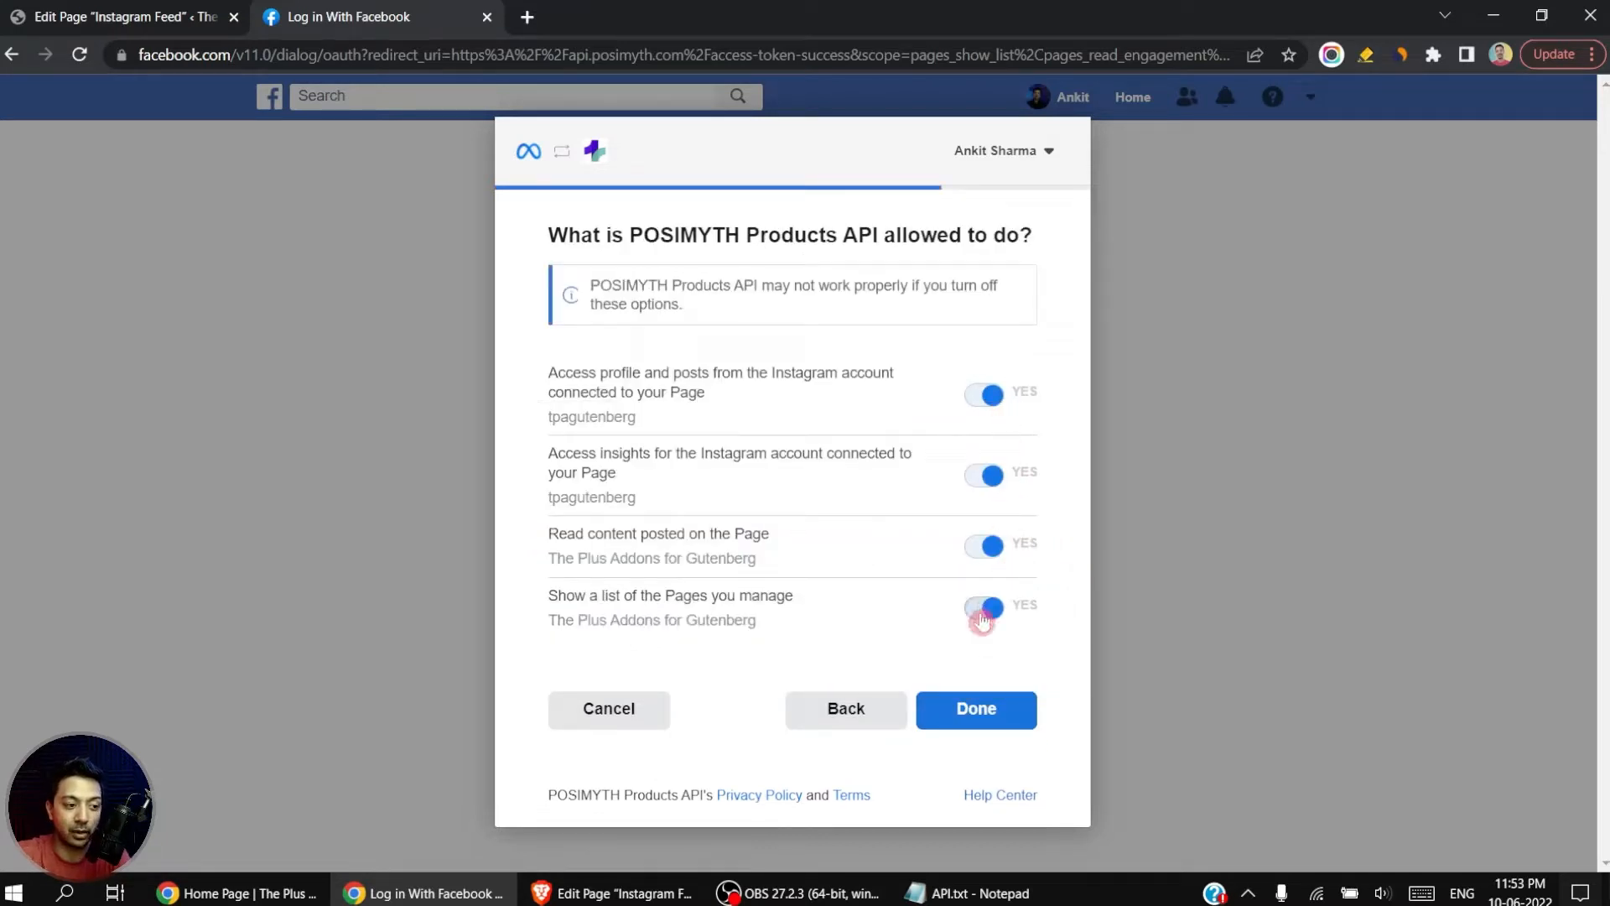
click(985, 726)
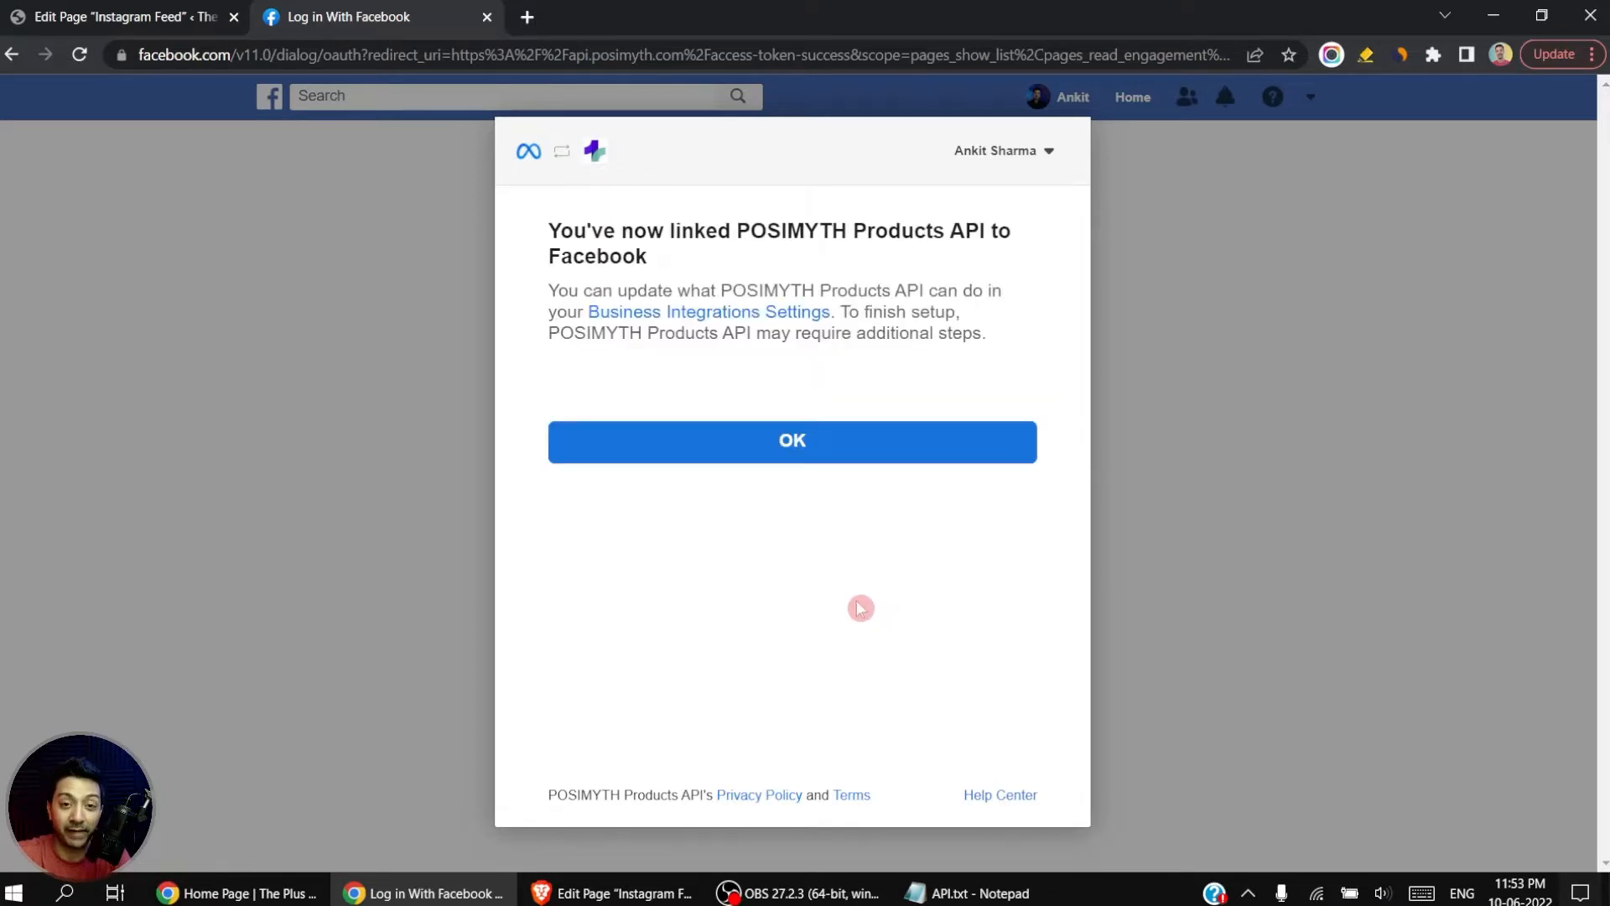
click(785, 446)
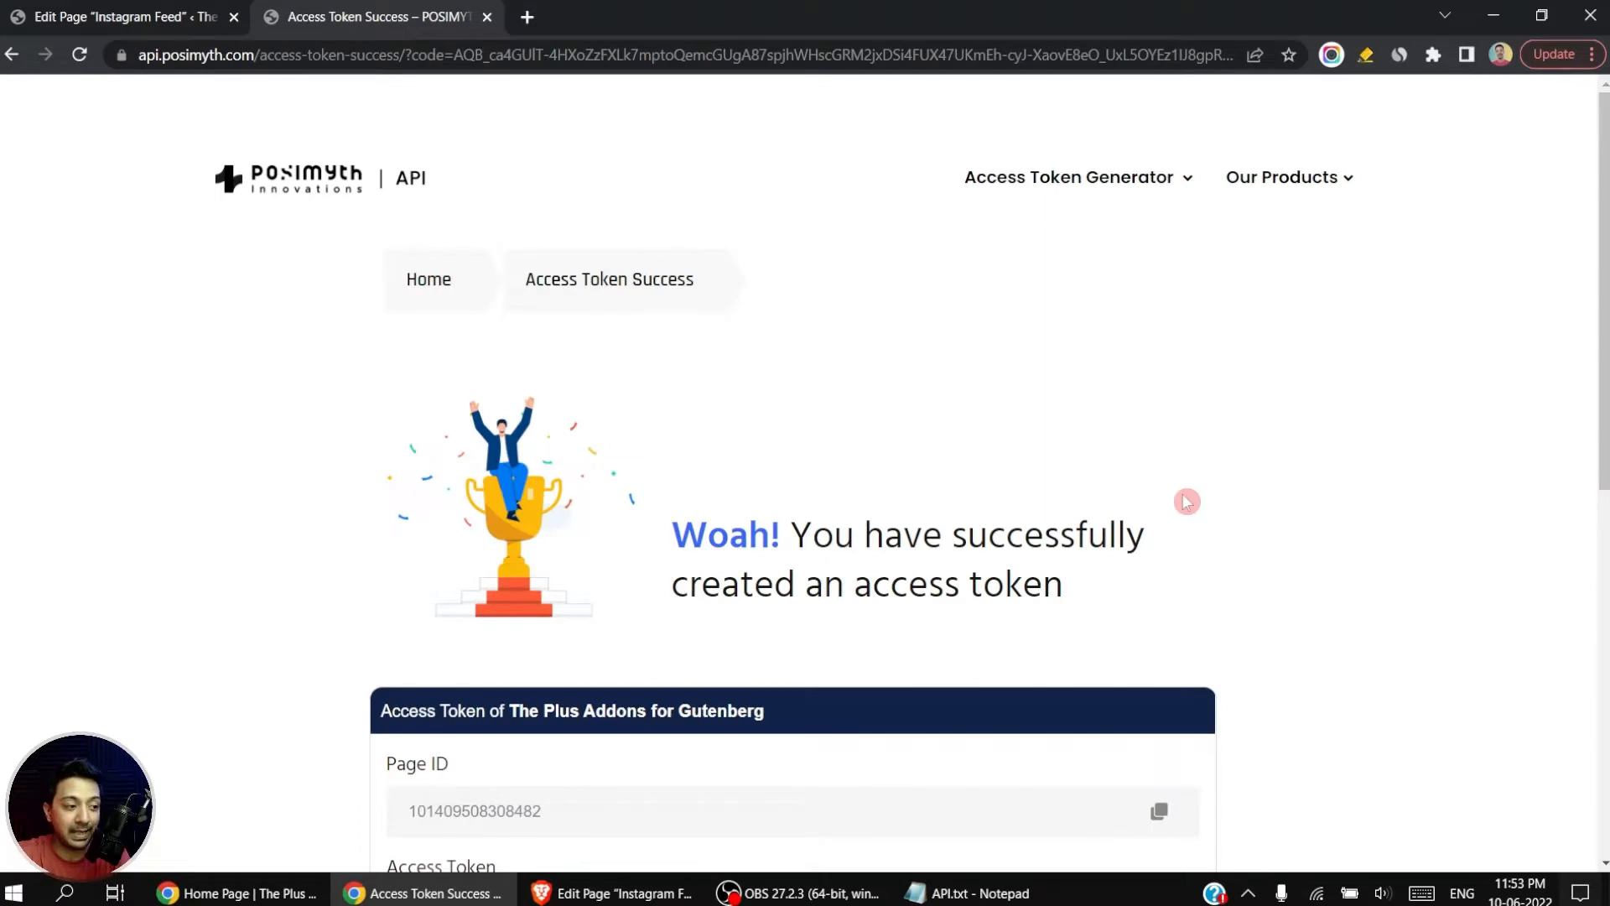
Step: Copy the generated Page ID from the access token success page into the feed's Instagram Page ID setting
scroll(1187, 501, down, 3)
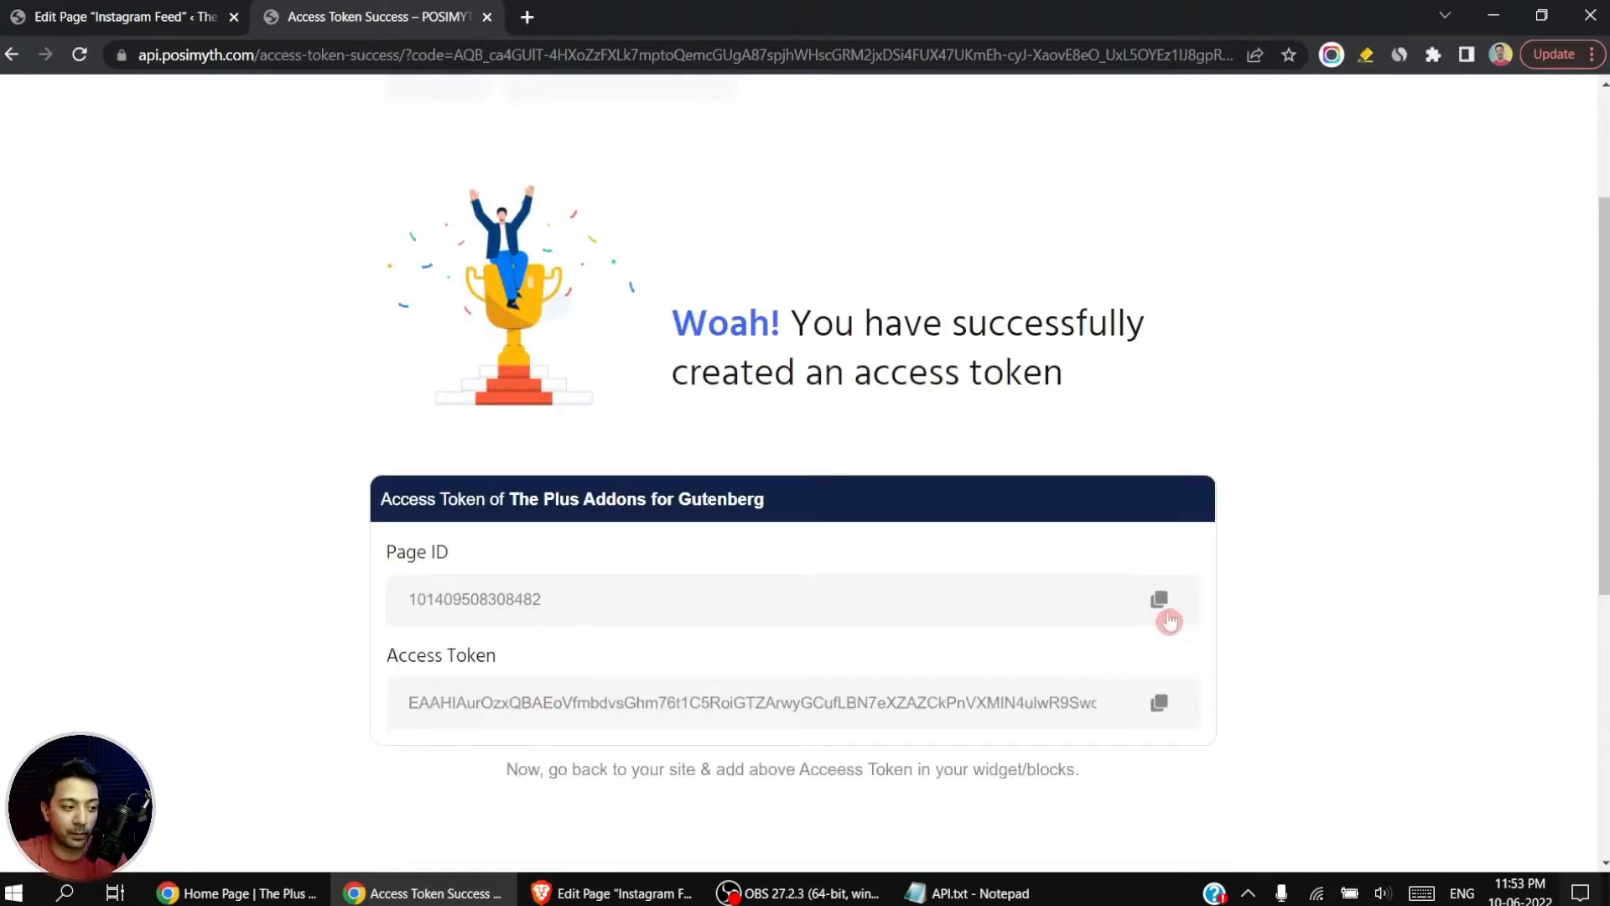
click(821, 611)
key(ctrl+c)
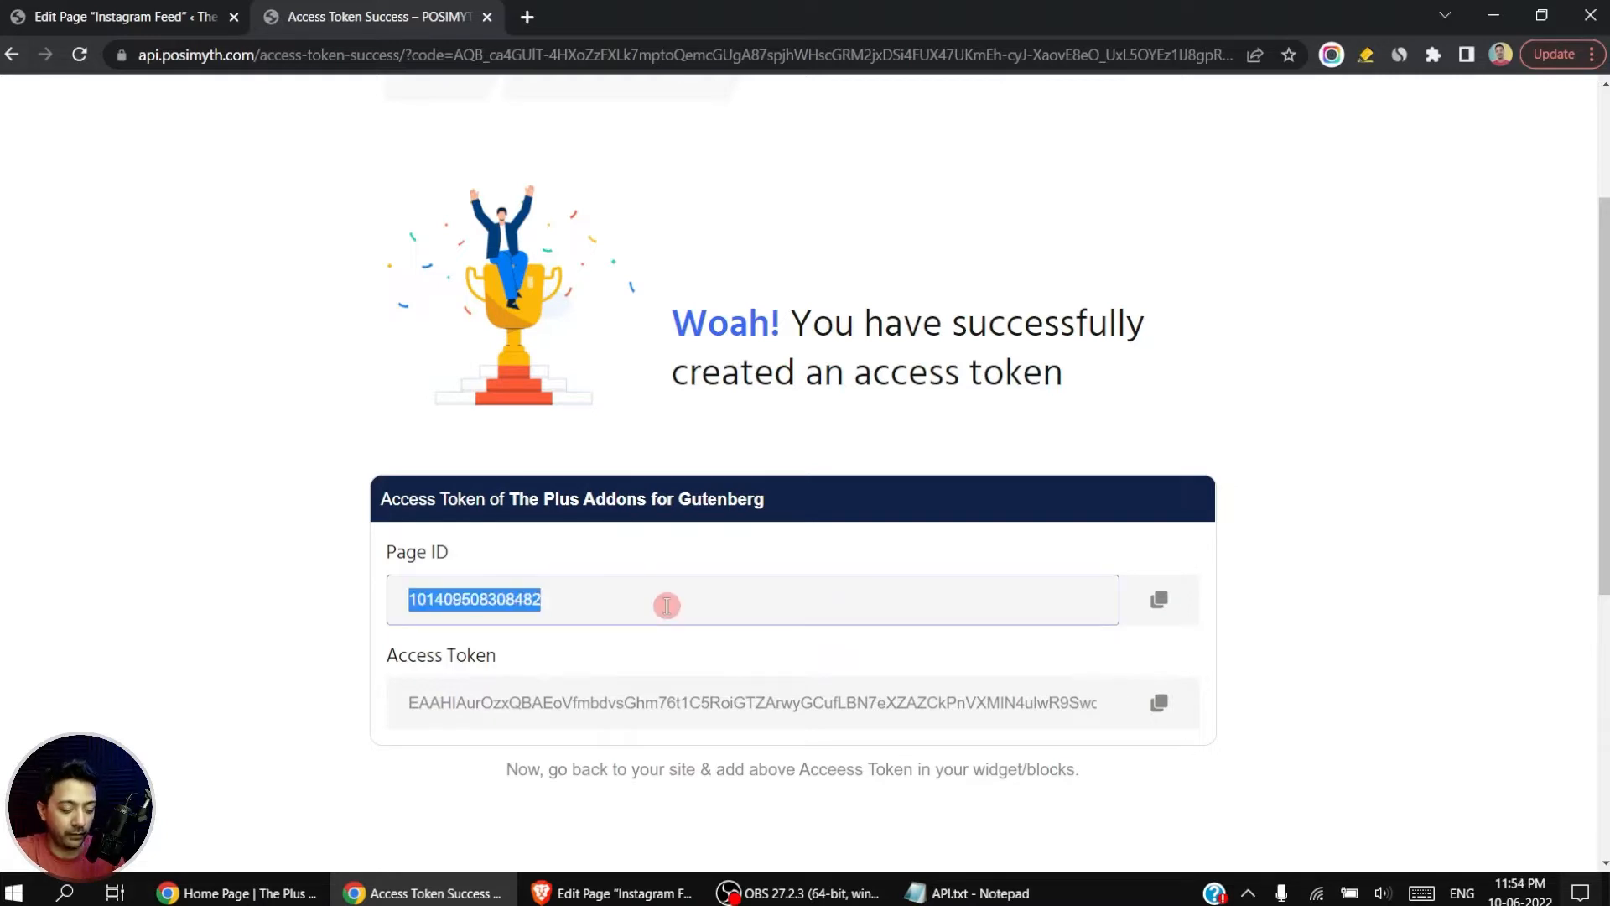
click(134, 17)
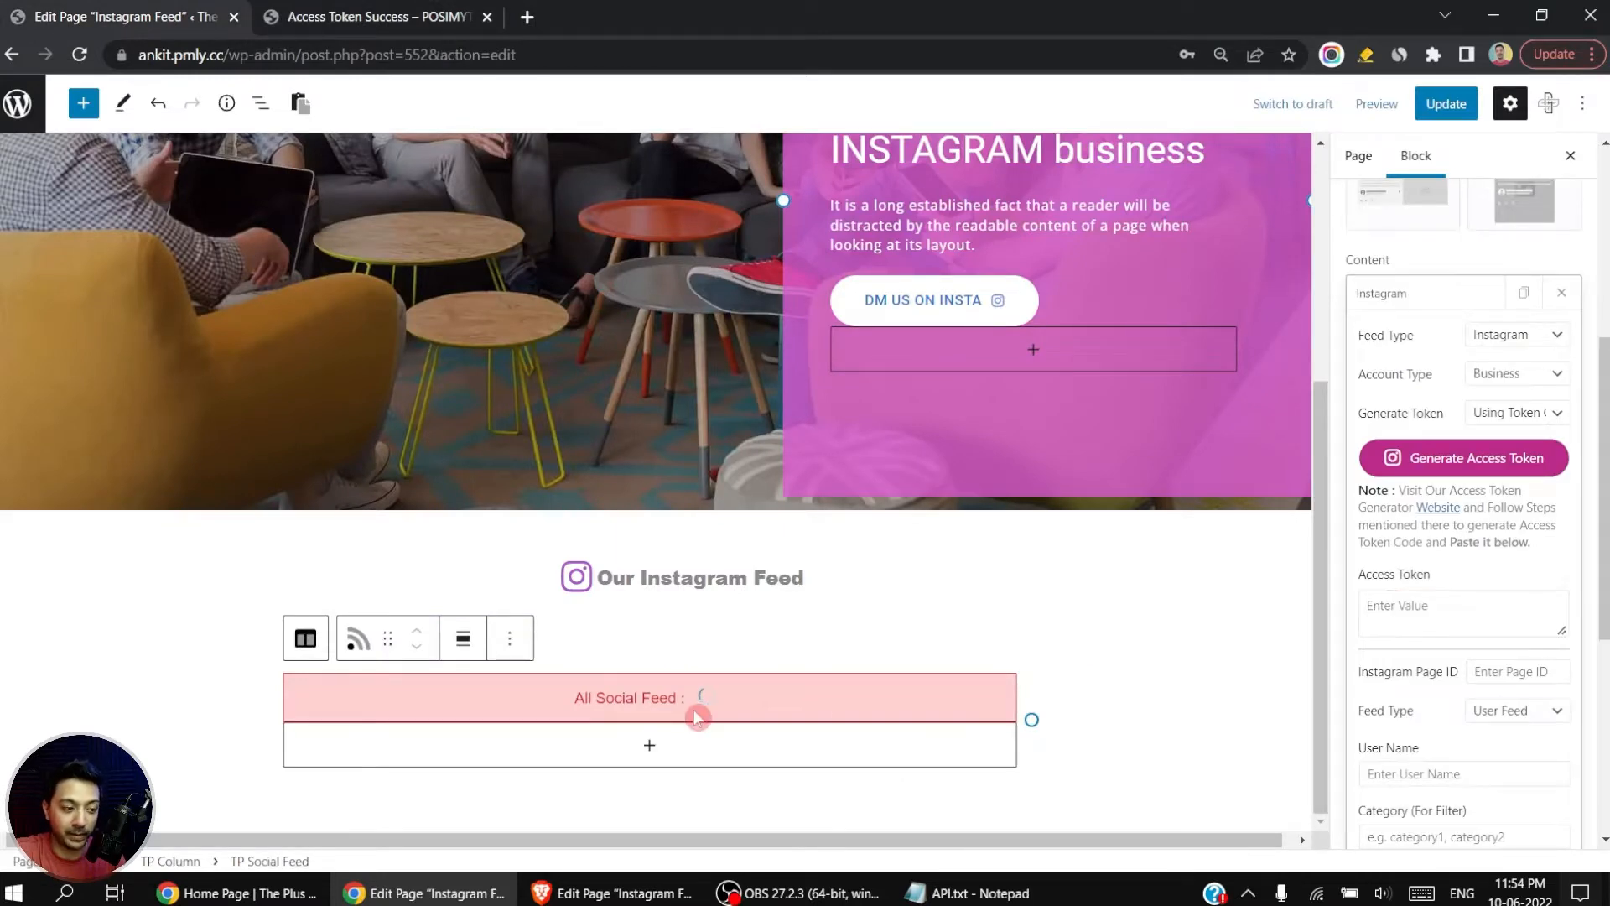
click(1503, 672)
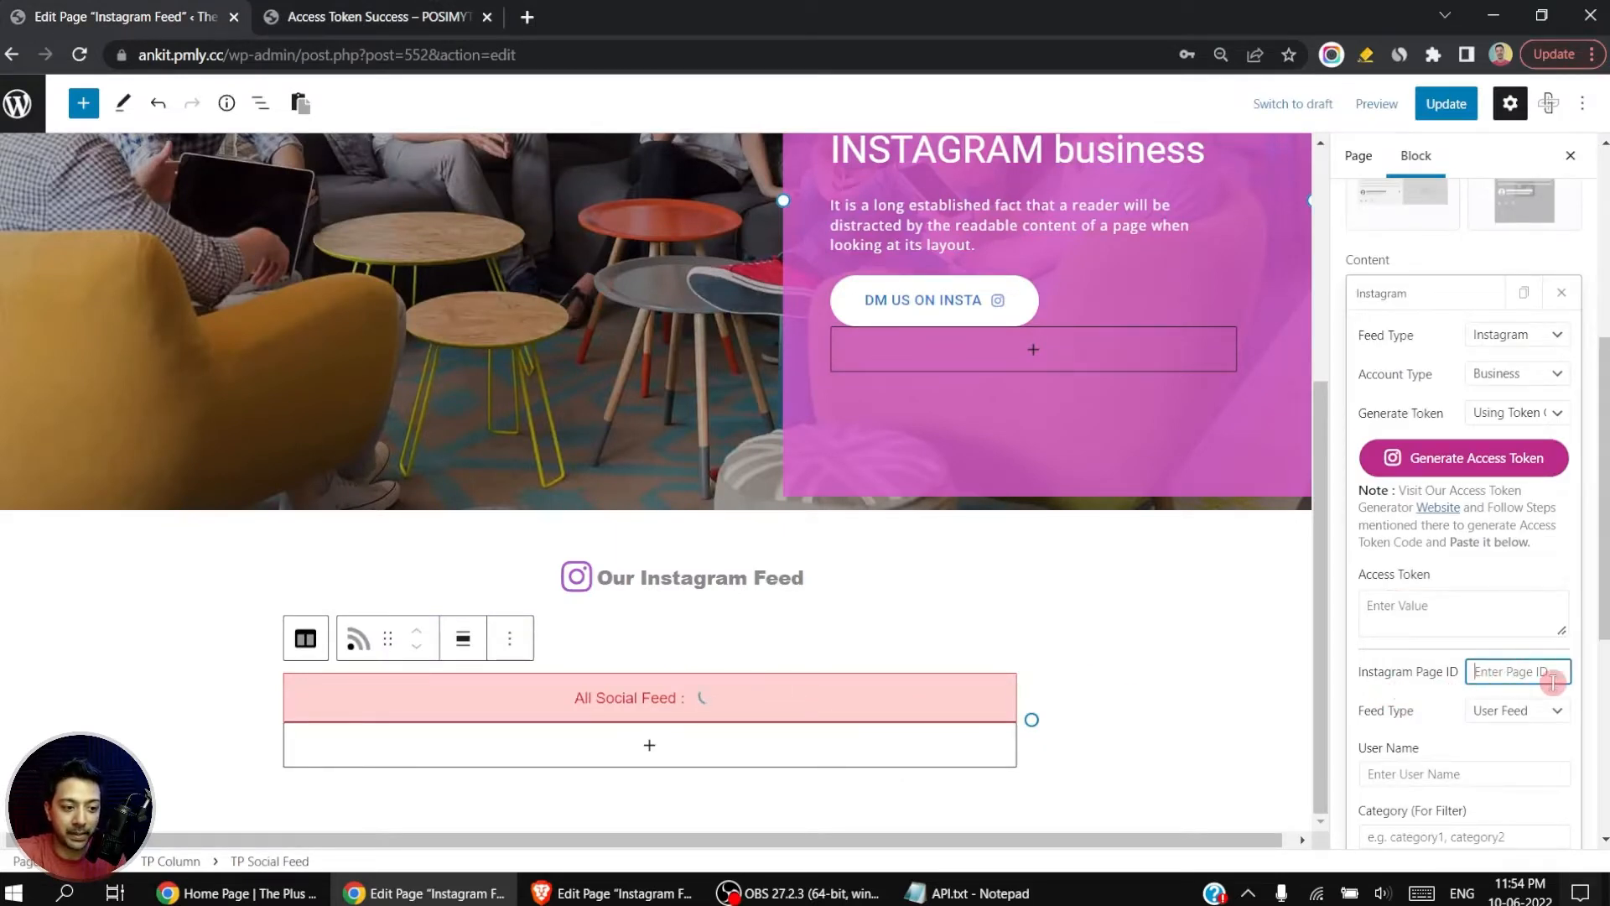
key(ctrl+v)
Step: Copy the generated access token into the Instagram feed's Access Token setting and check the loaded posts
key(ctrl+Tab)
click(483, 669)
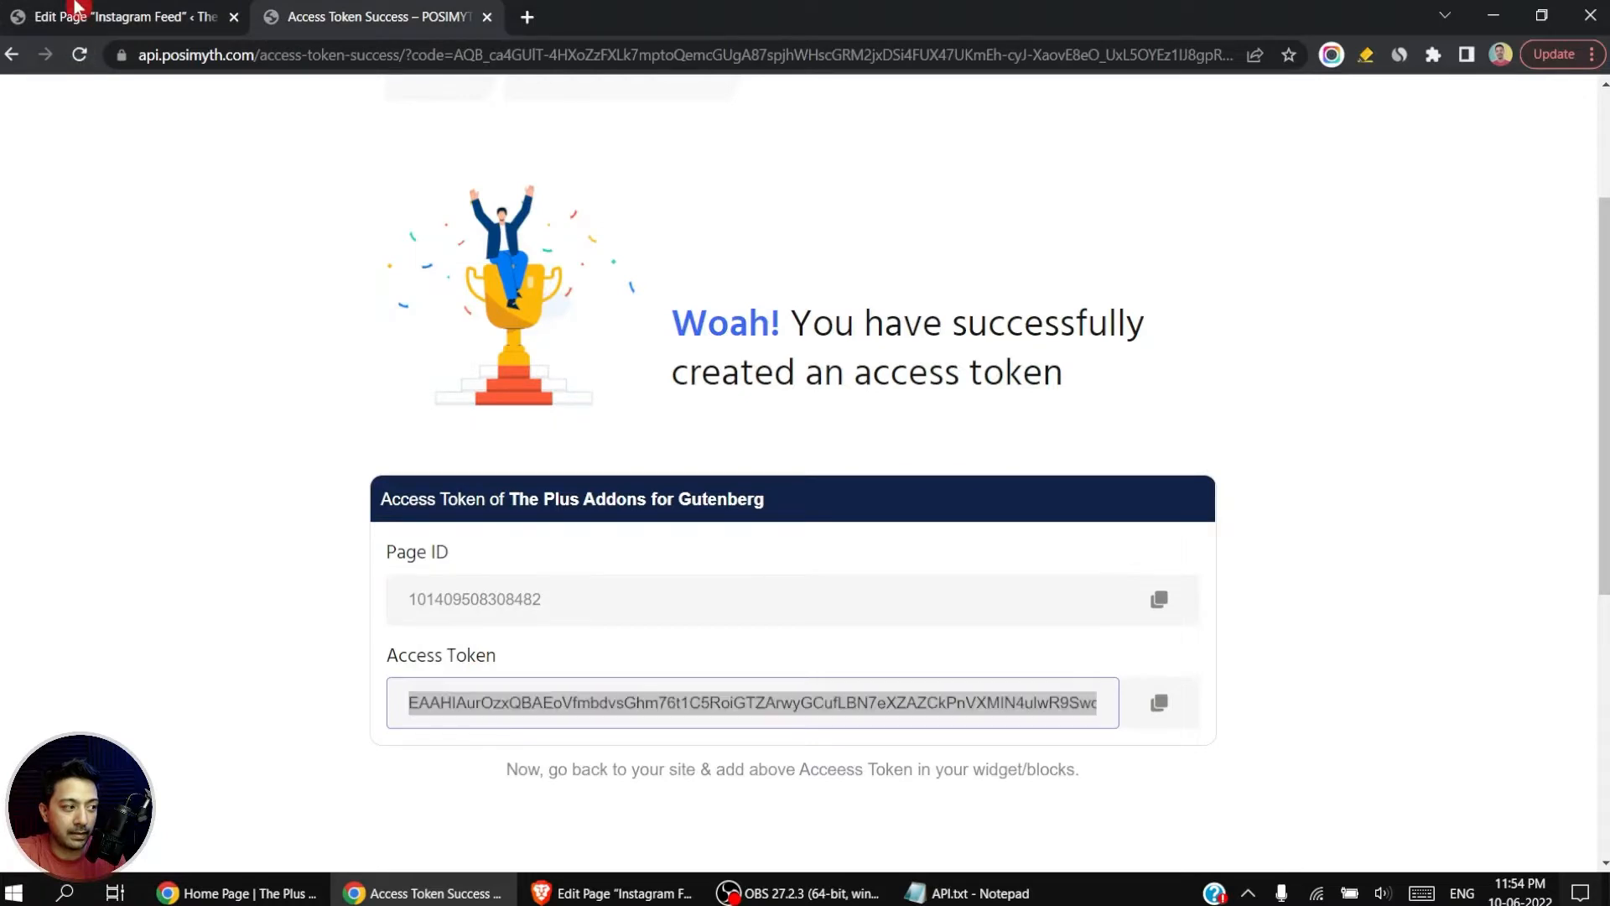
click(134, 17)
click(1479, 602)
key(ctrl+v)
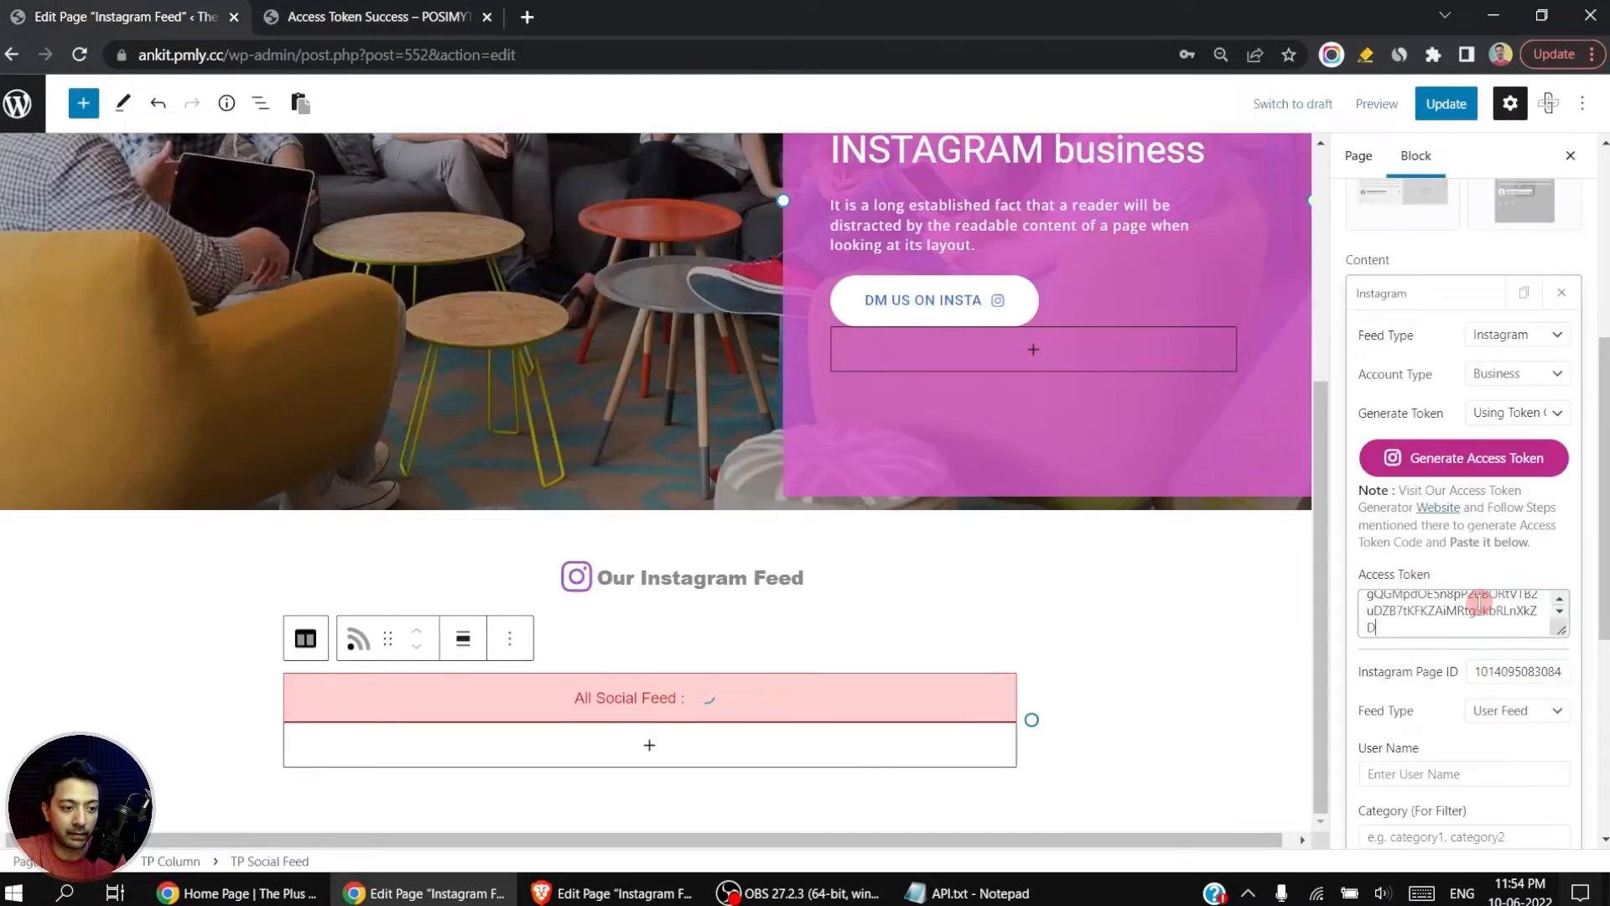
key(Tab)
scroll(970, 536, down, 4)
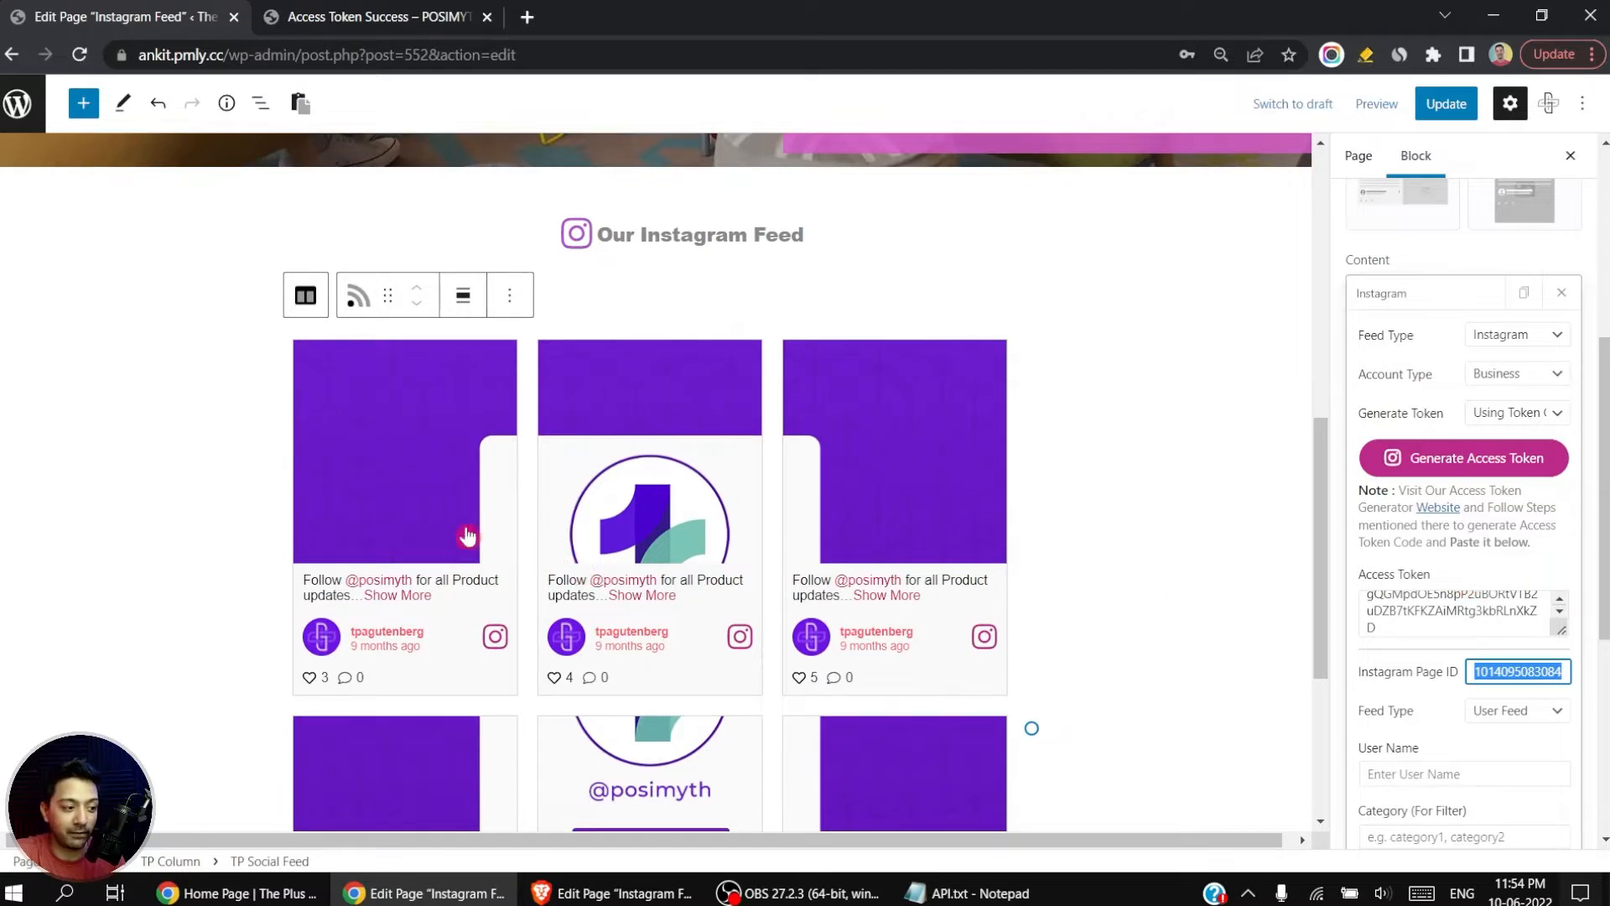
scroll(648, 618, down, 3)
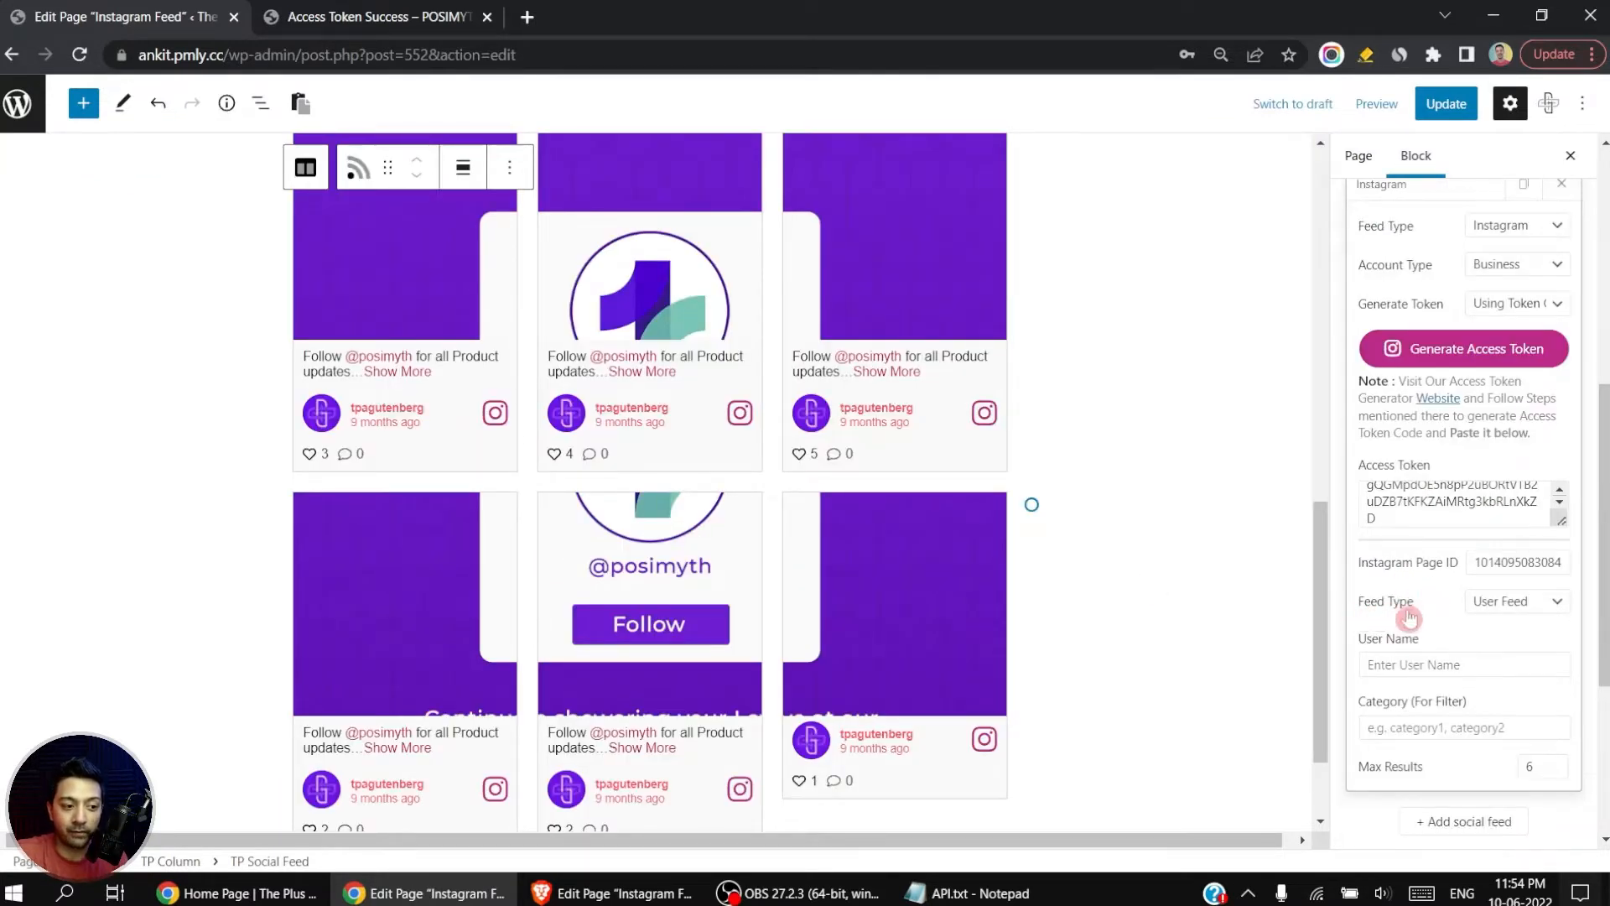
Step: Keep the User Feed type, set the feed's user name to therock and look through the posts
click(1498, 602)
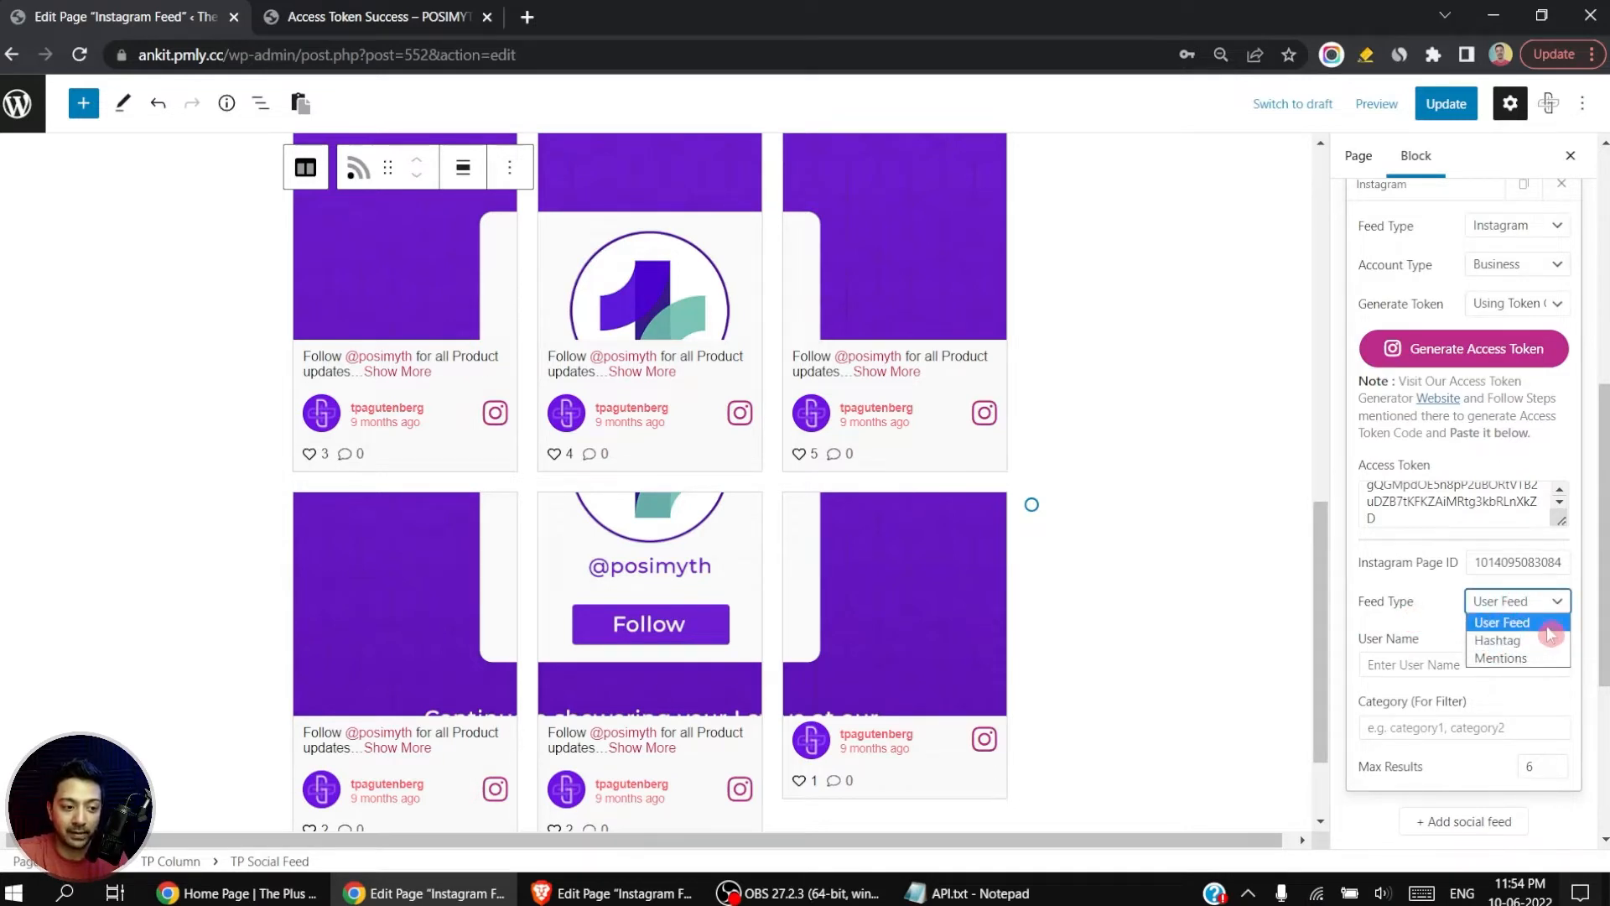
click(1412, 640)
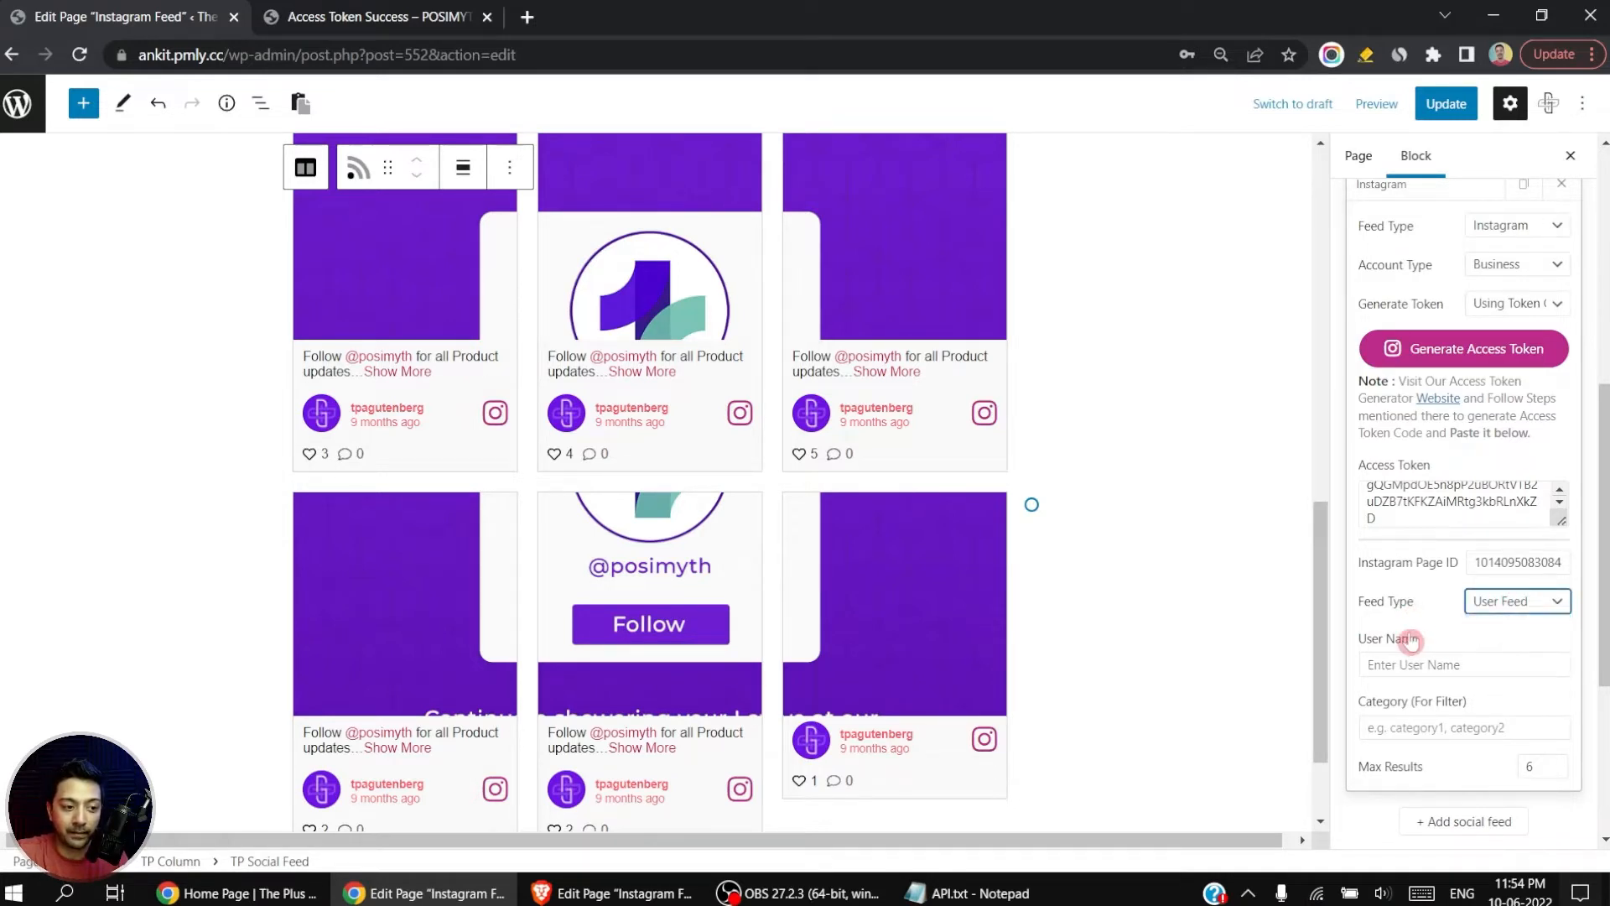
click(1474, 665)
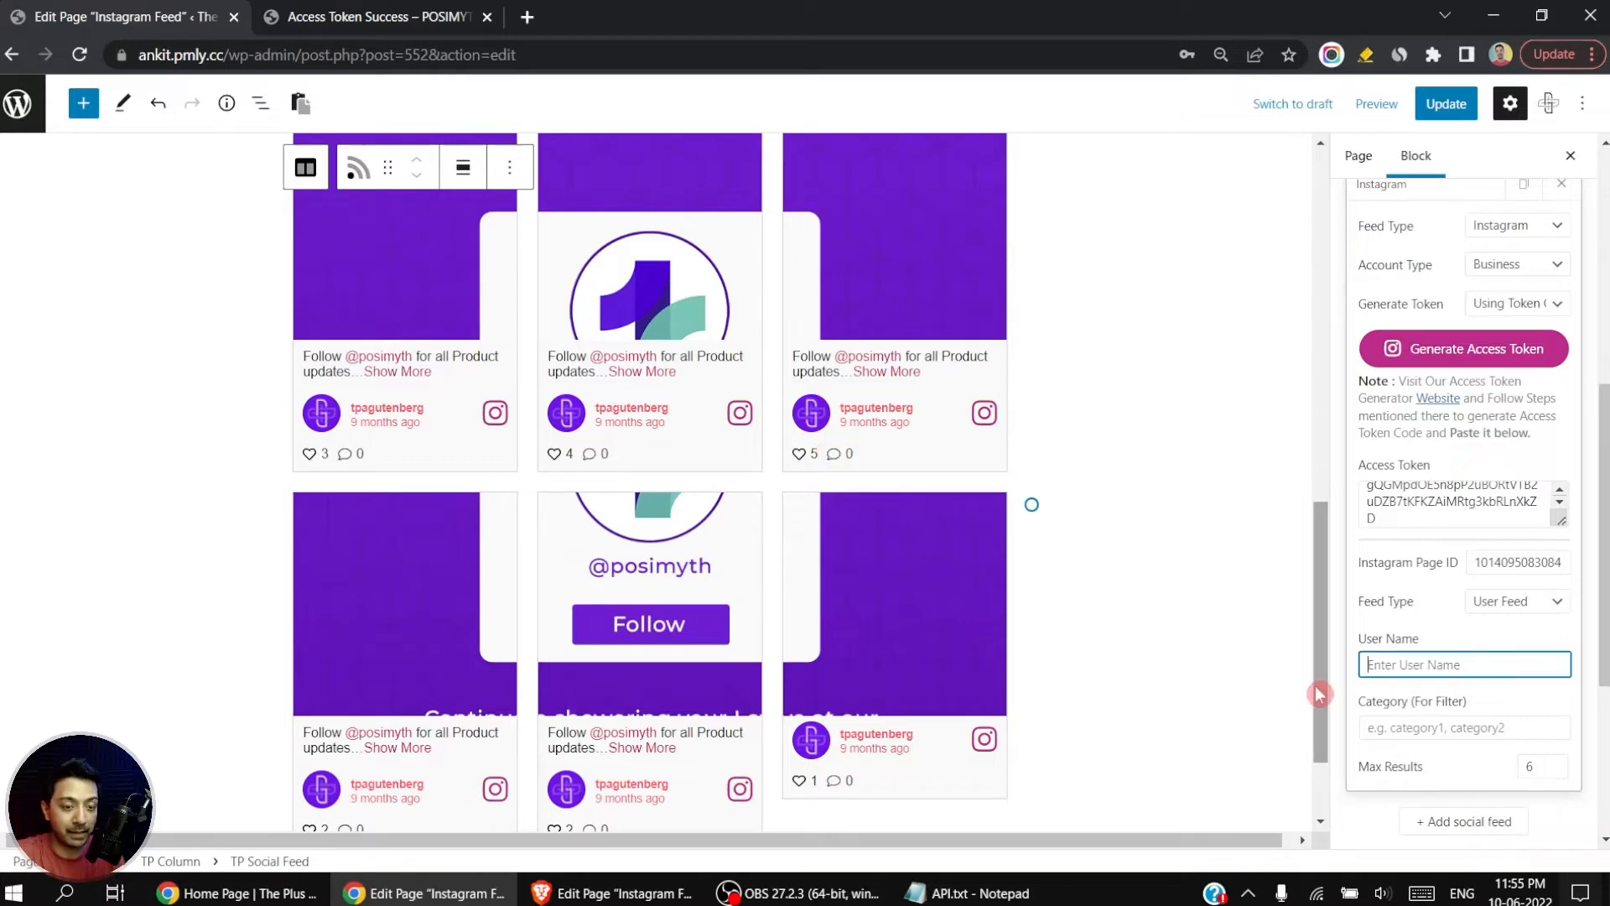
text(therock)
key(Tab)
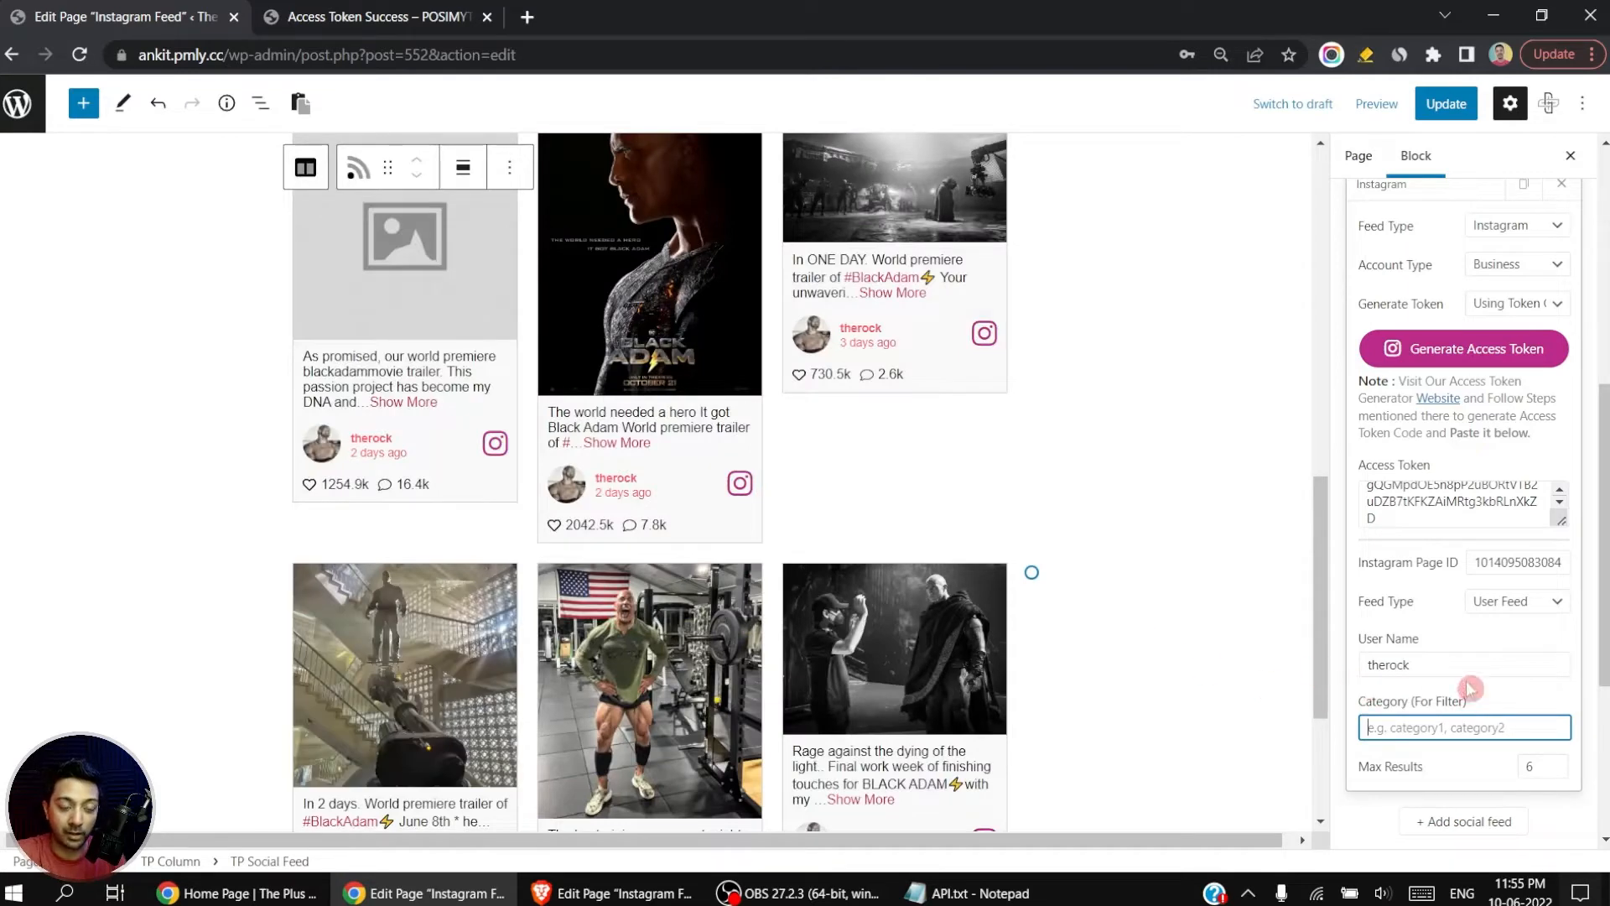
scroll(680, 490, up, 3)
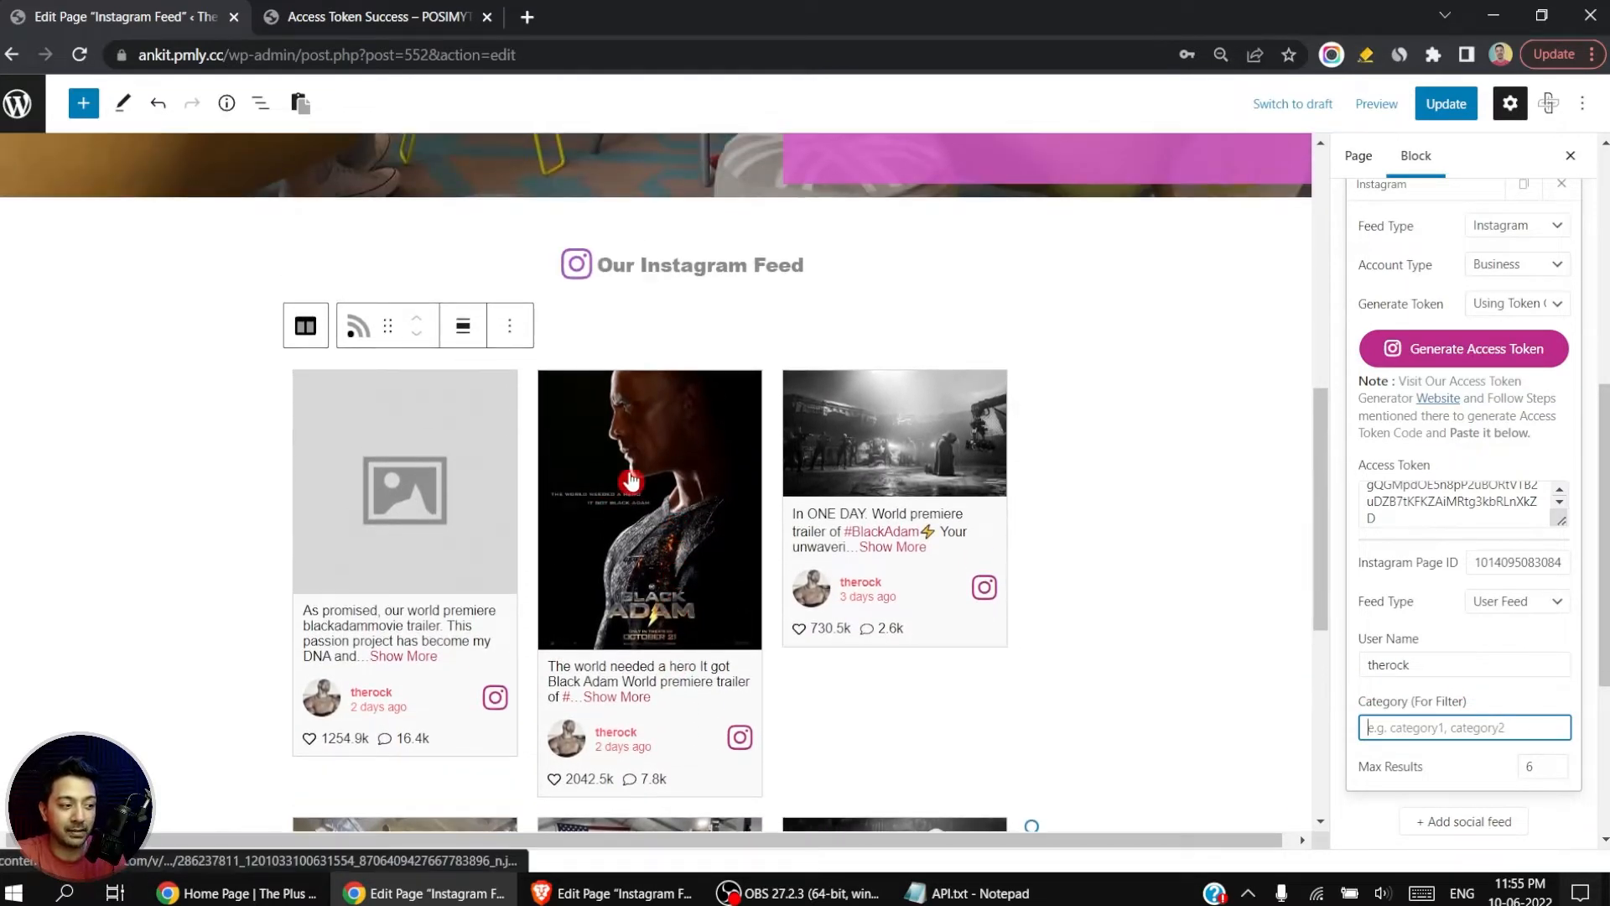
scroll(629, 482, down, 3)
scroll(631, 481, down, 3)
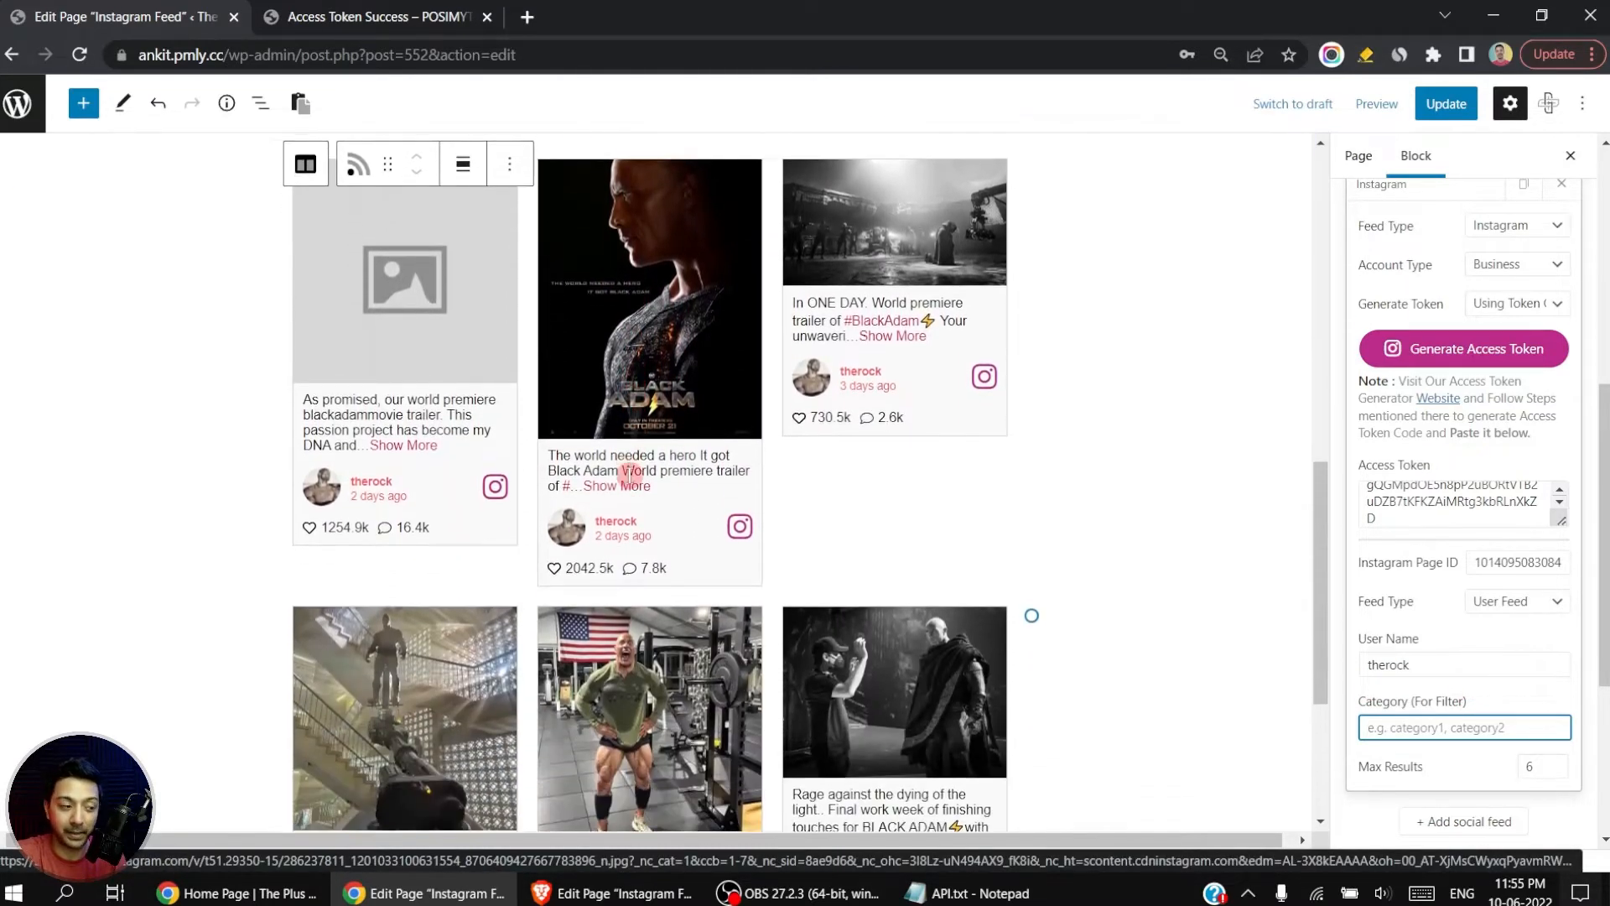
Step: Try marvel as the feed's user name, look through the posts, and clear the user name again
double_click(1448, 665)
text(marvel)
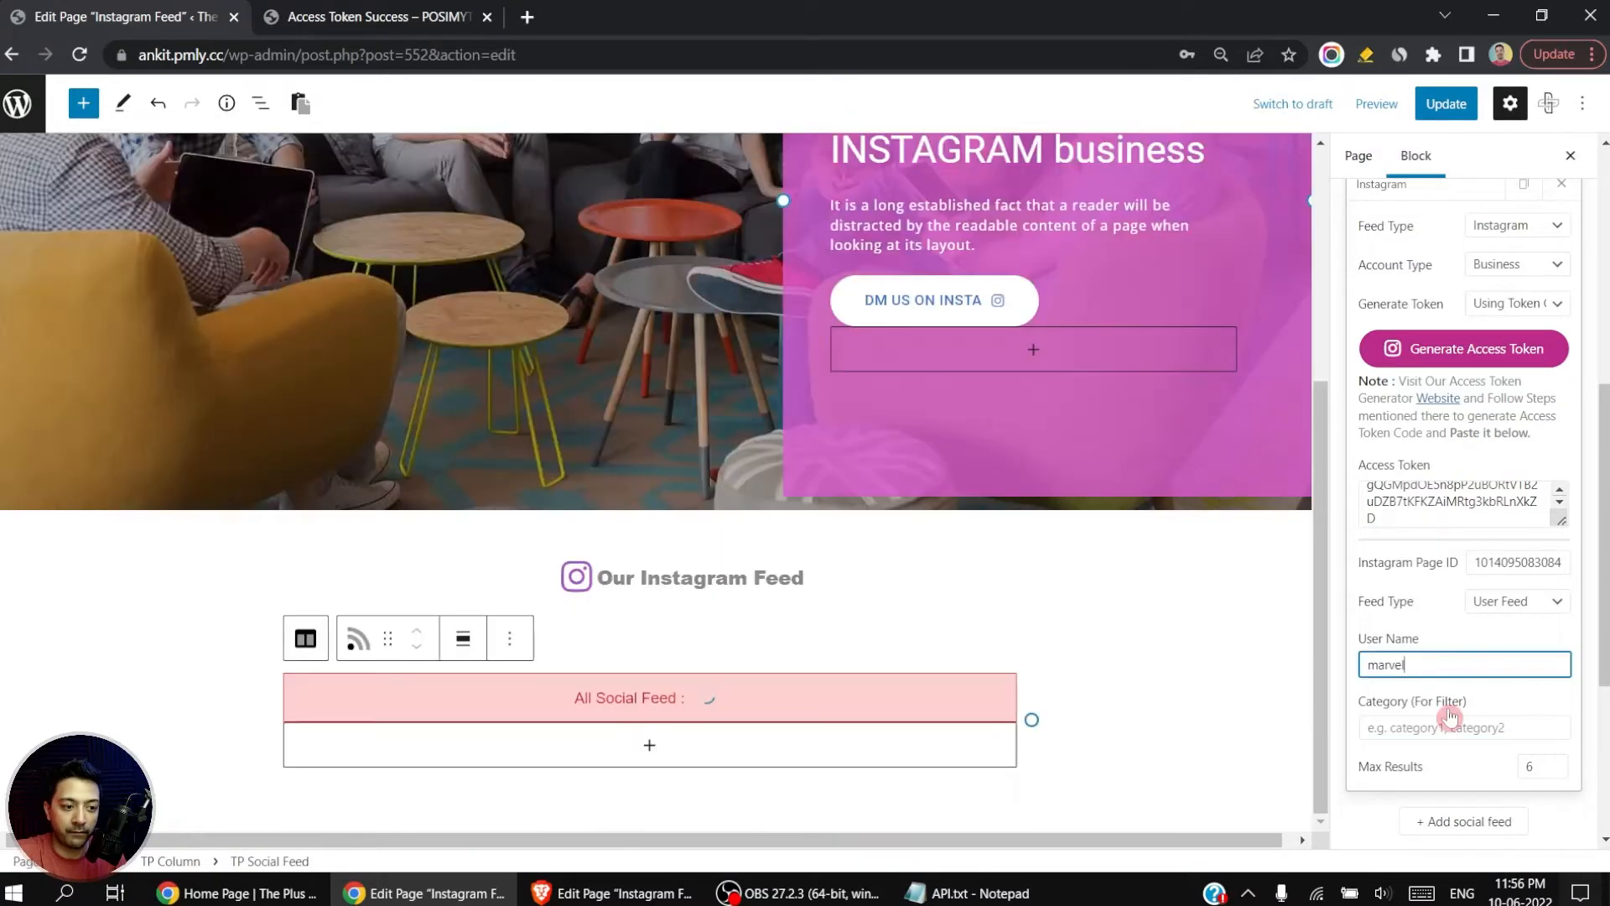
click(1408, 683)
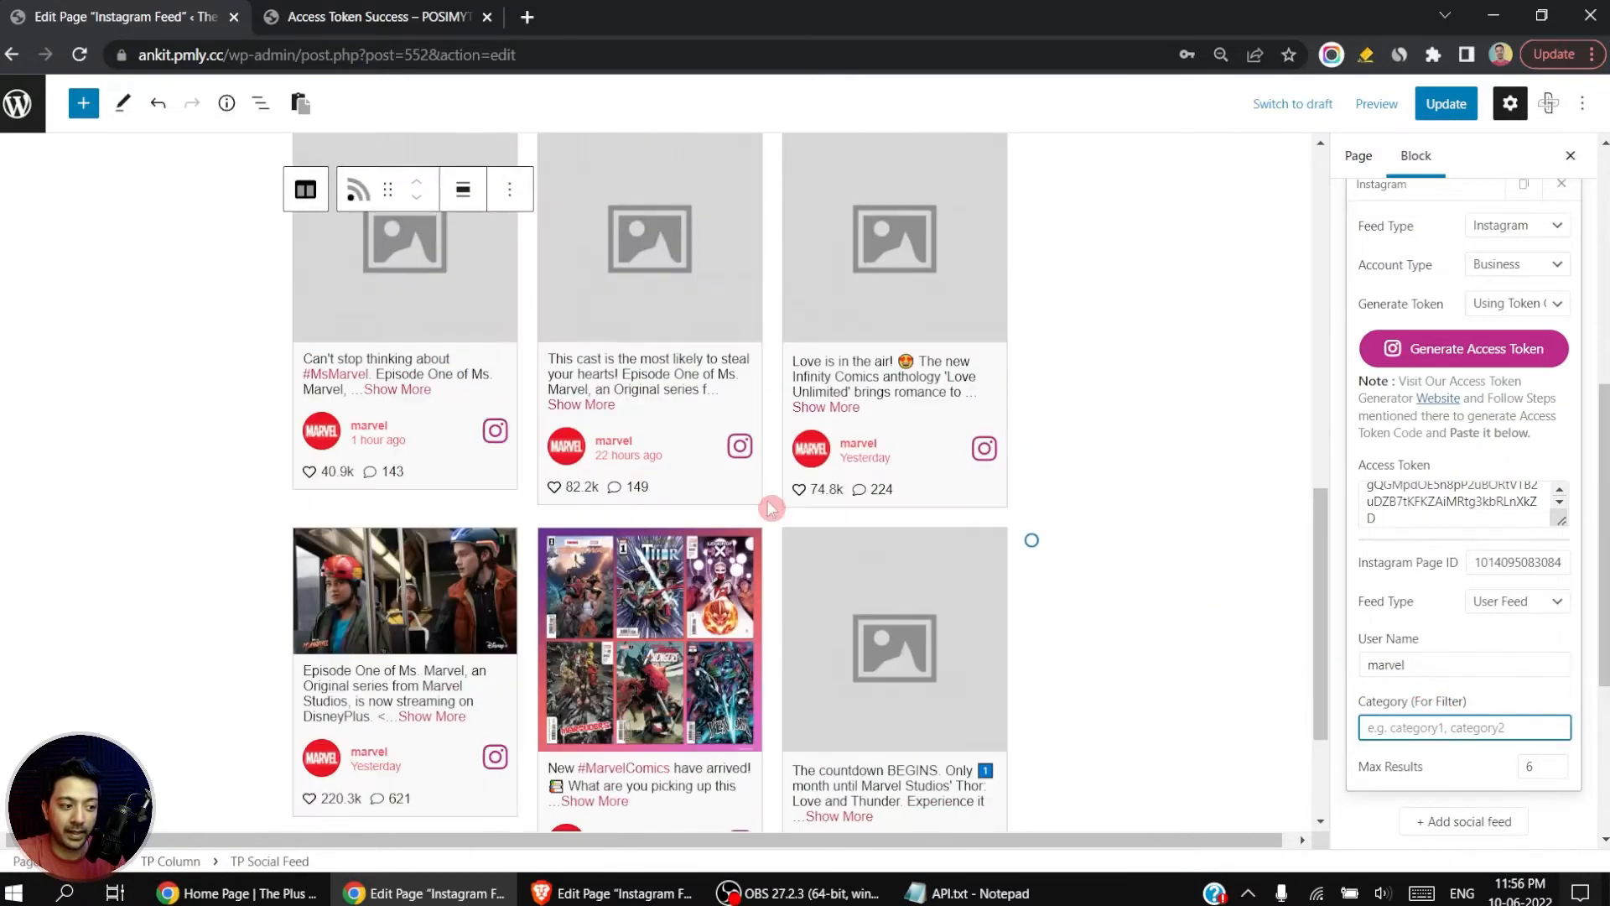
scroll(760, 506, up, 3)
scroll(576, 488, down, 4)
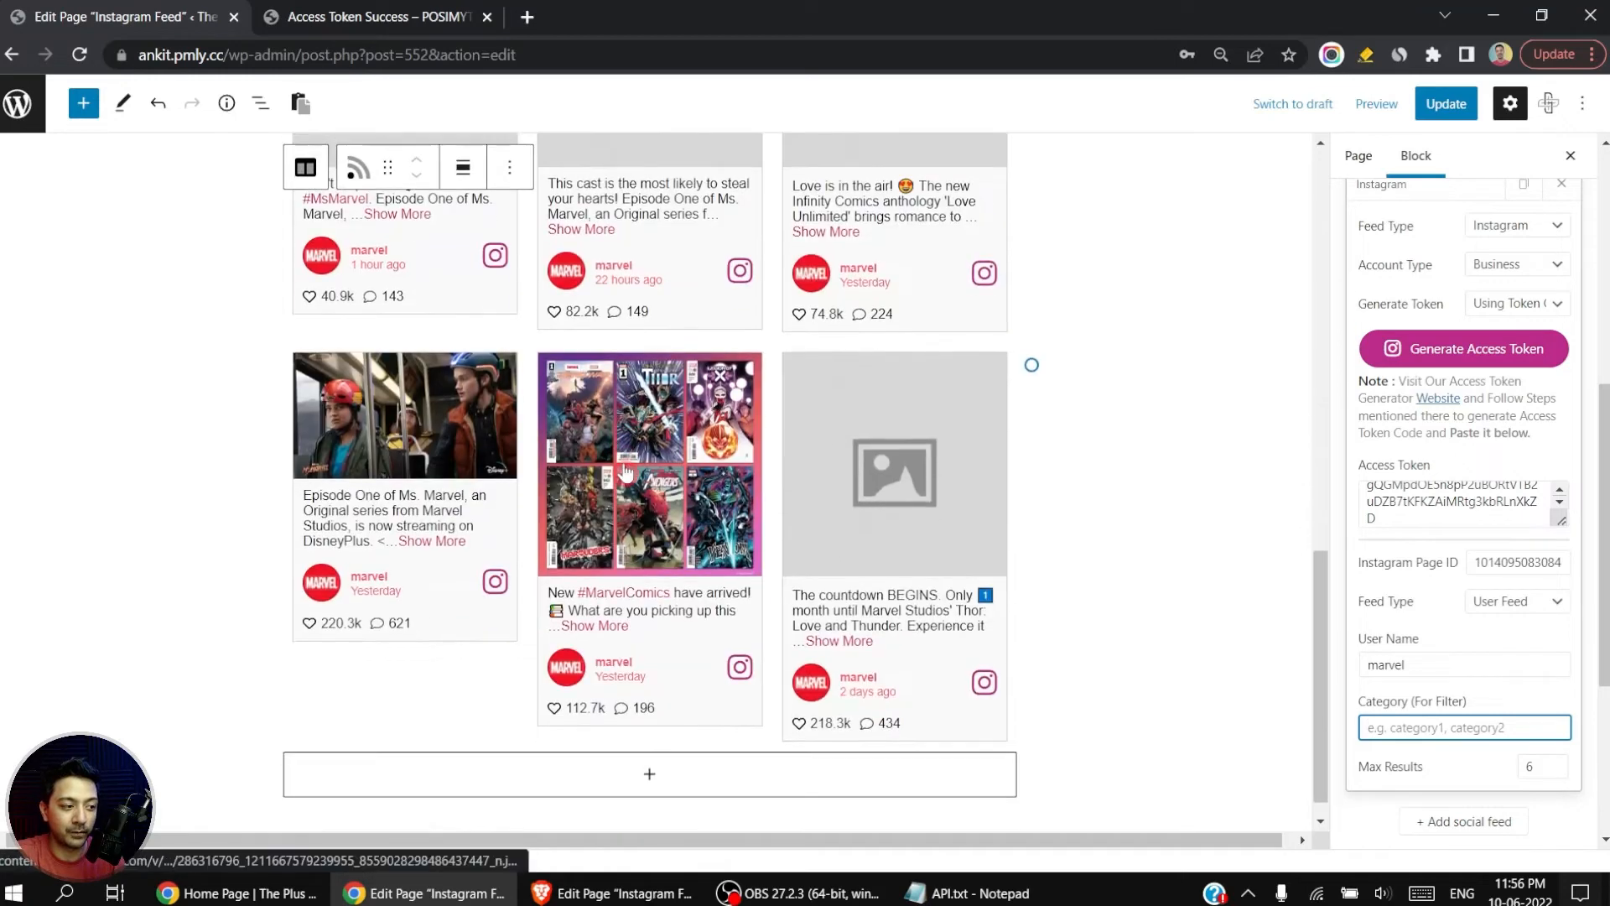
scroll(1464, 503, down, 2)
double_click(1456, 520)
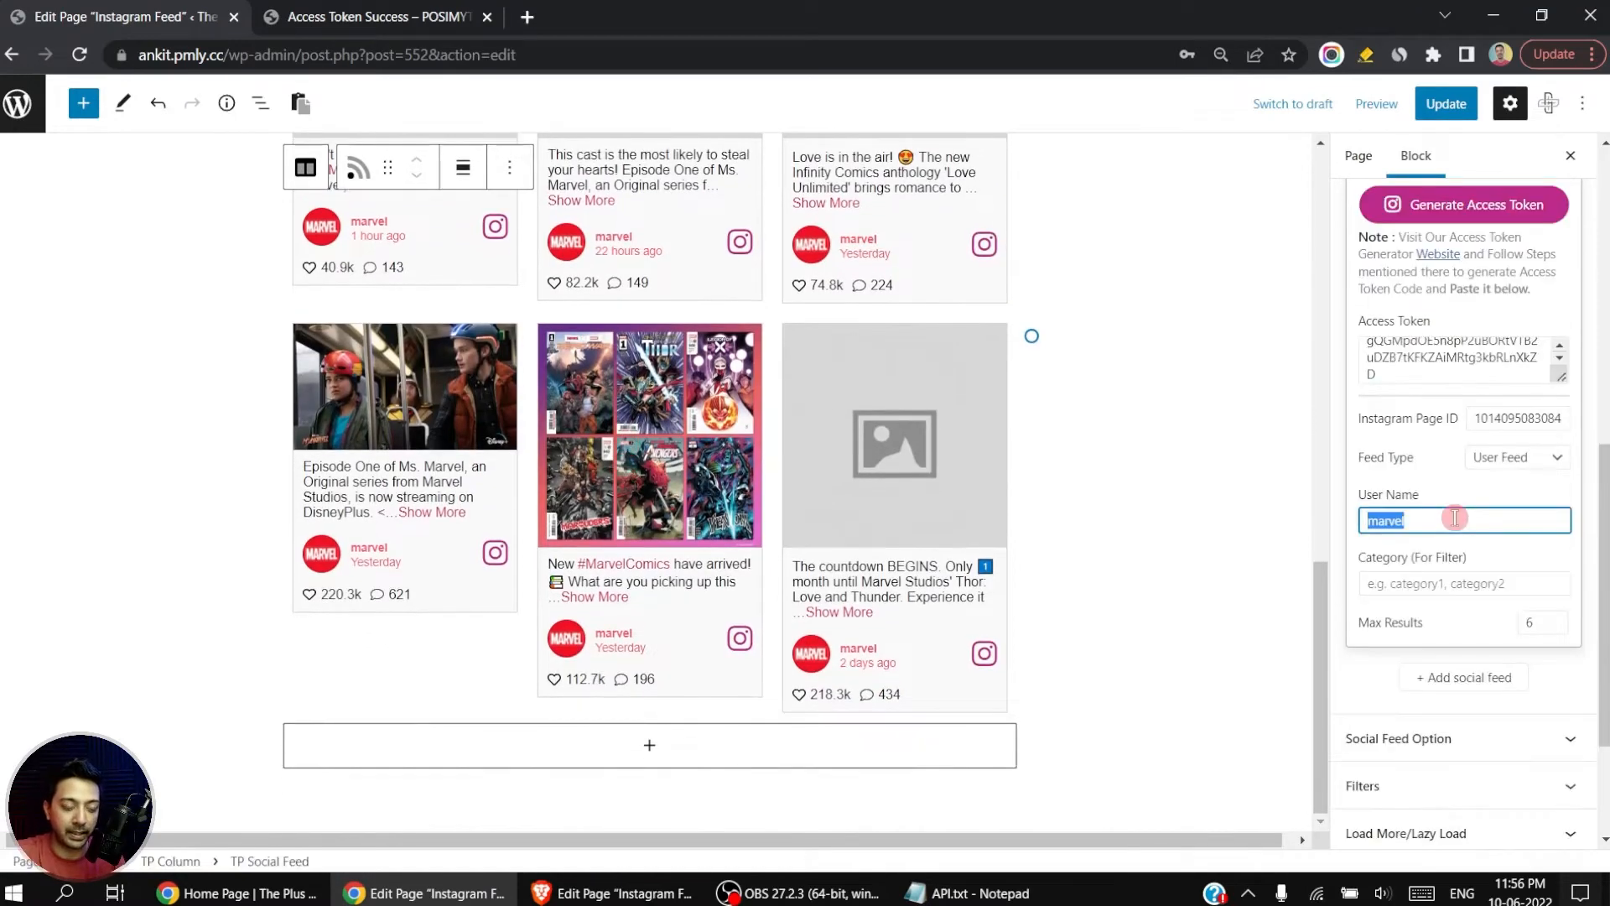
key(BackSpace)
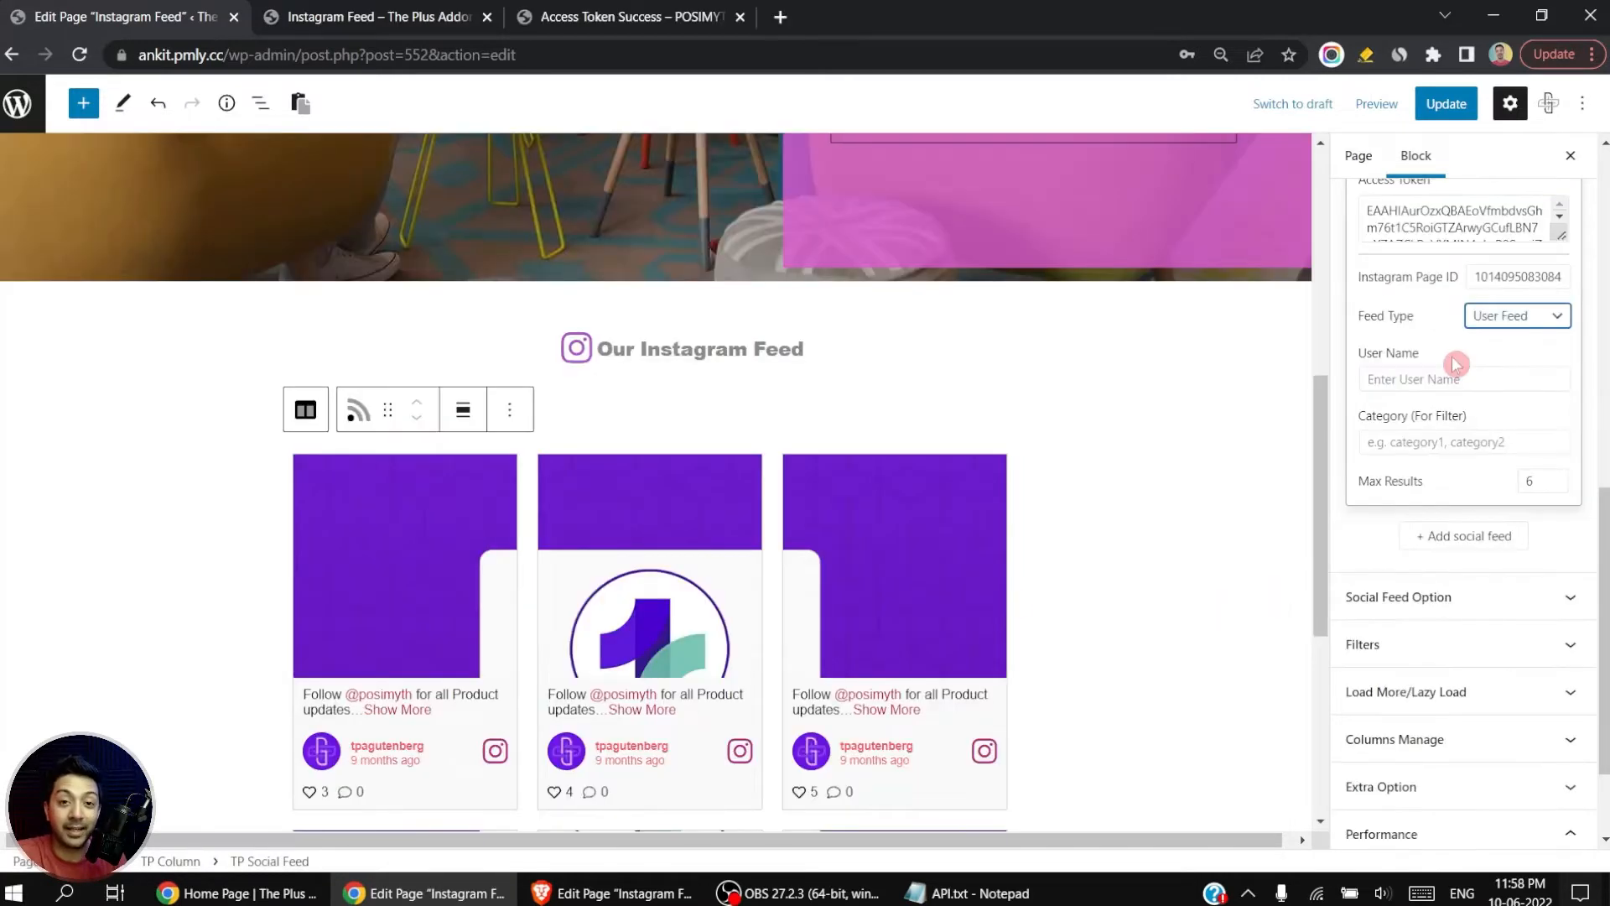
Step: Try the Hashtag and Mentions options for the Instagram feed type and return it to User Feed
click(1510, 319)
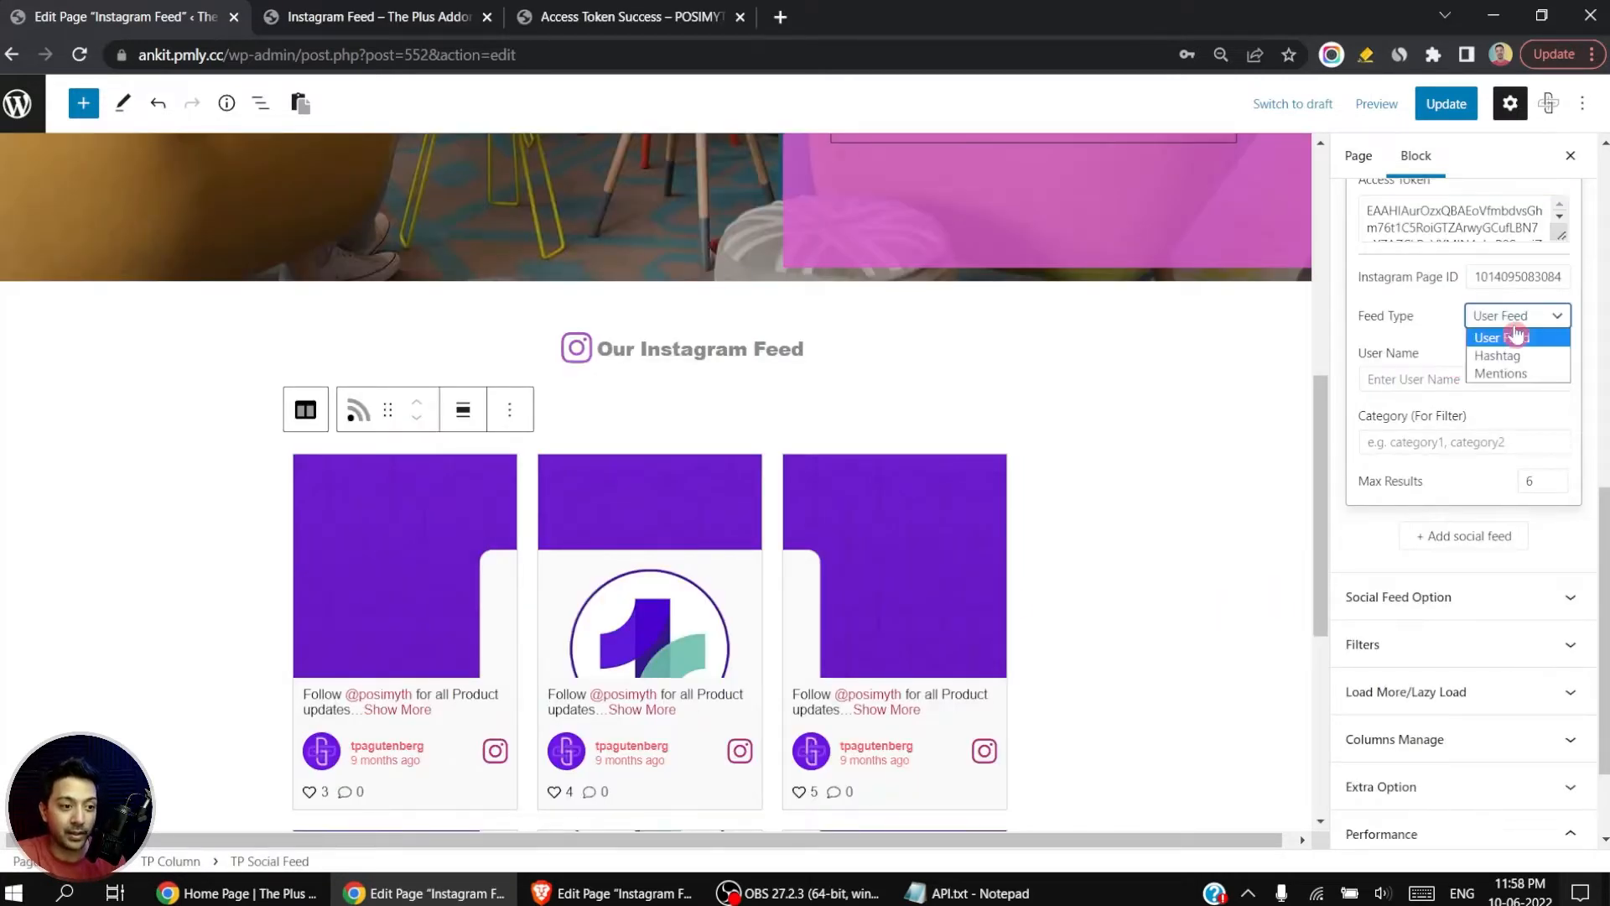
click(1543, 361)
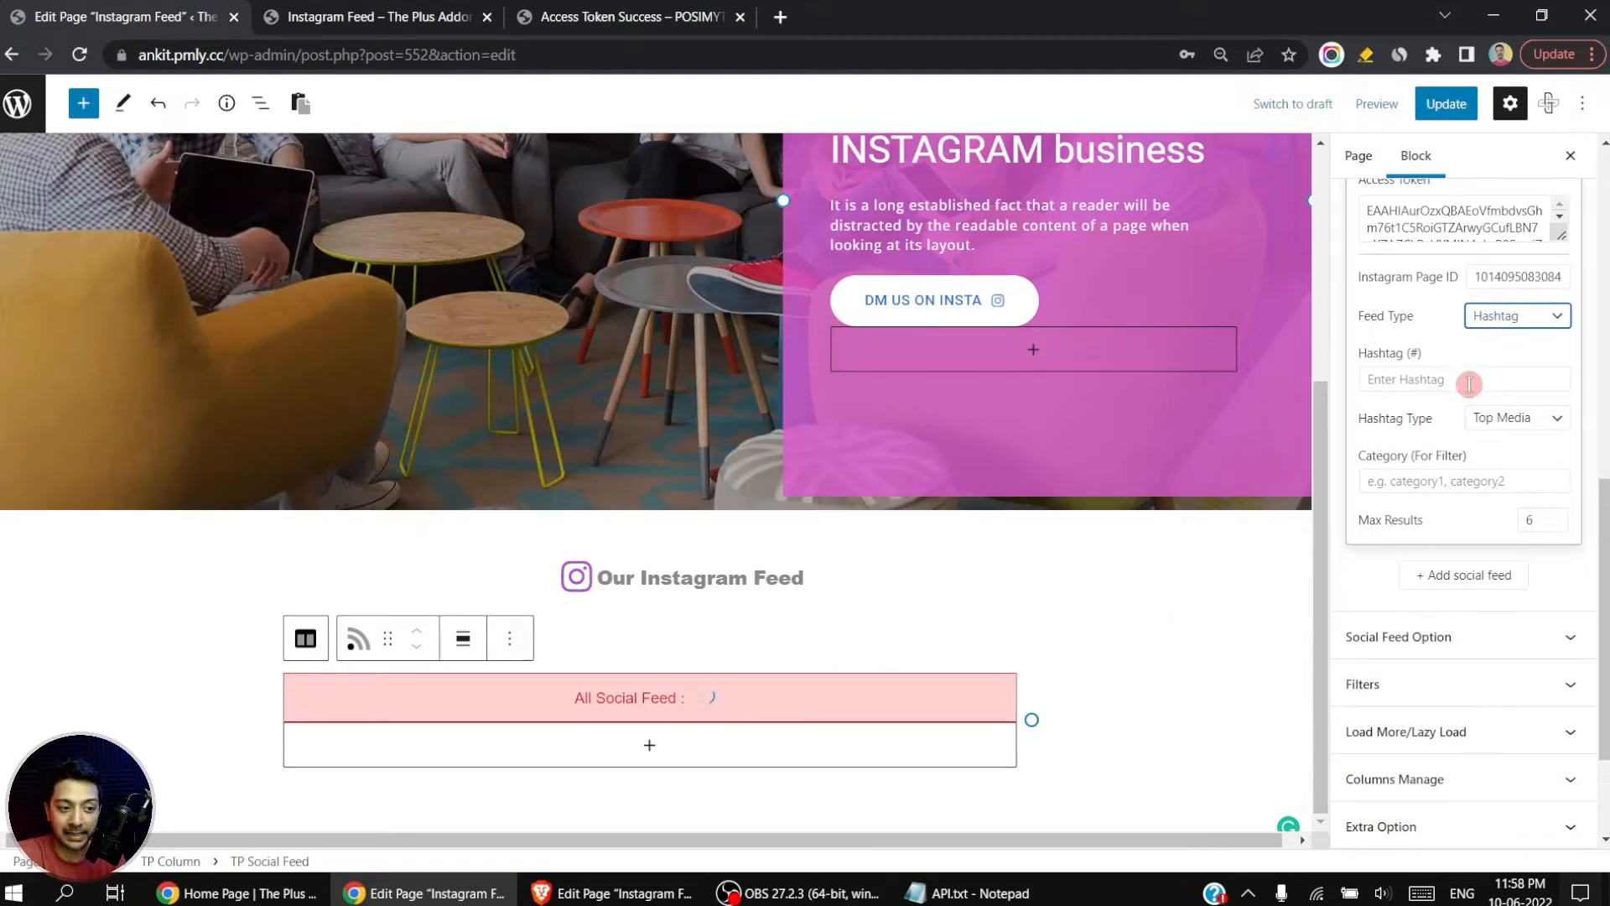
click(1530, 317)
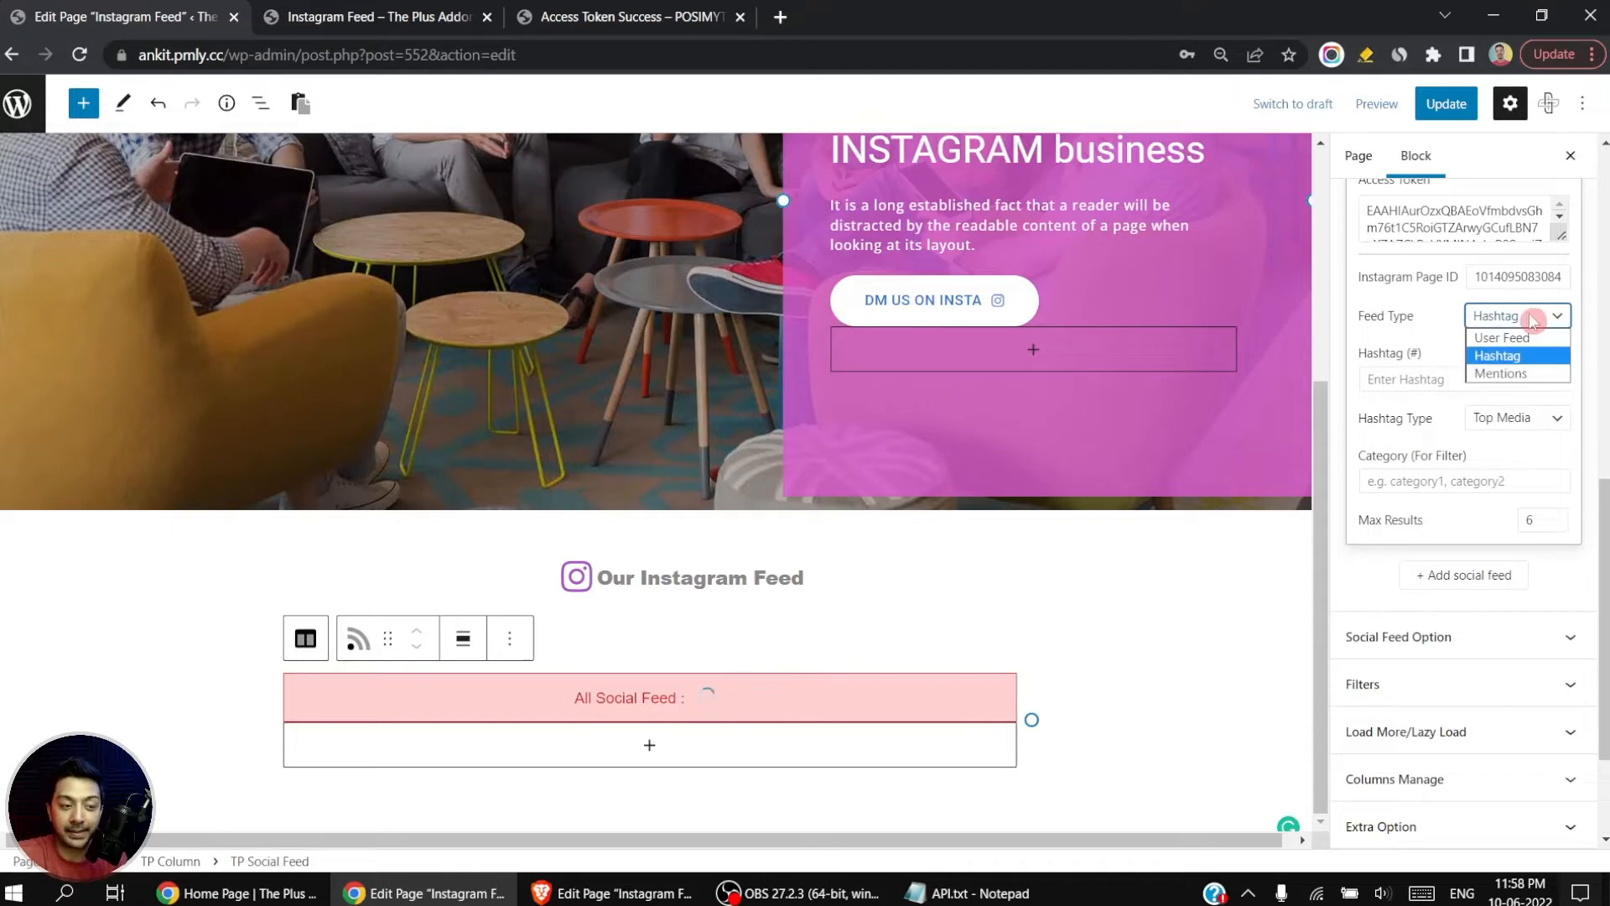
click(1535, 374)
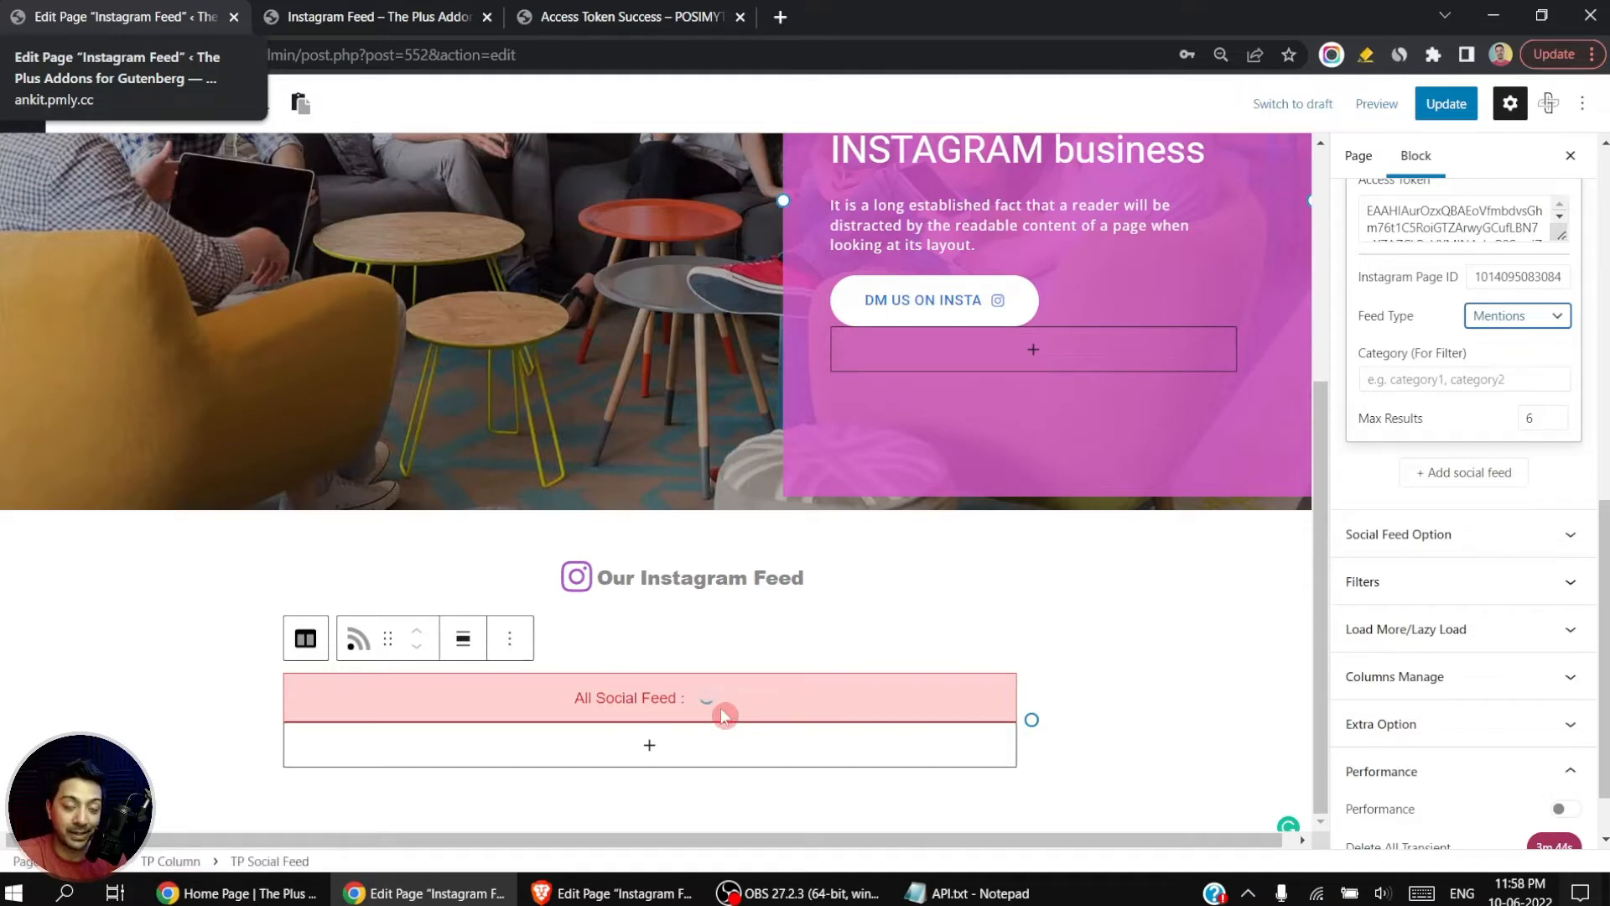
click(1534, 317)
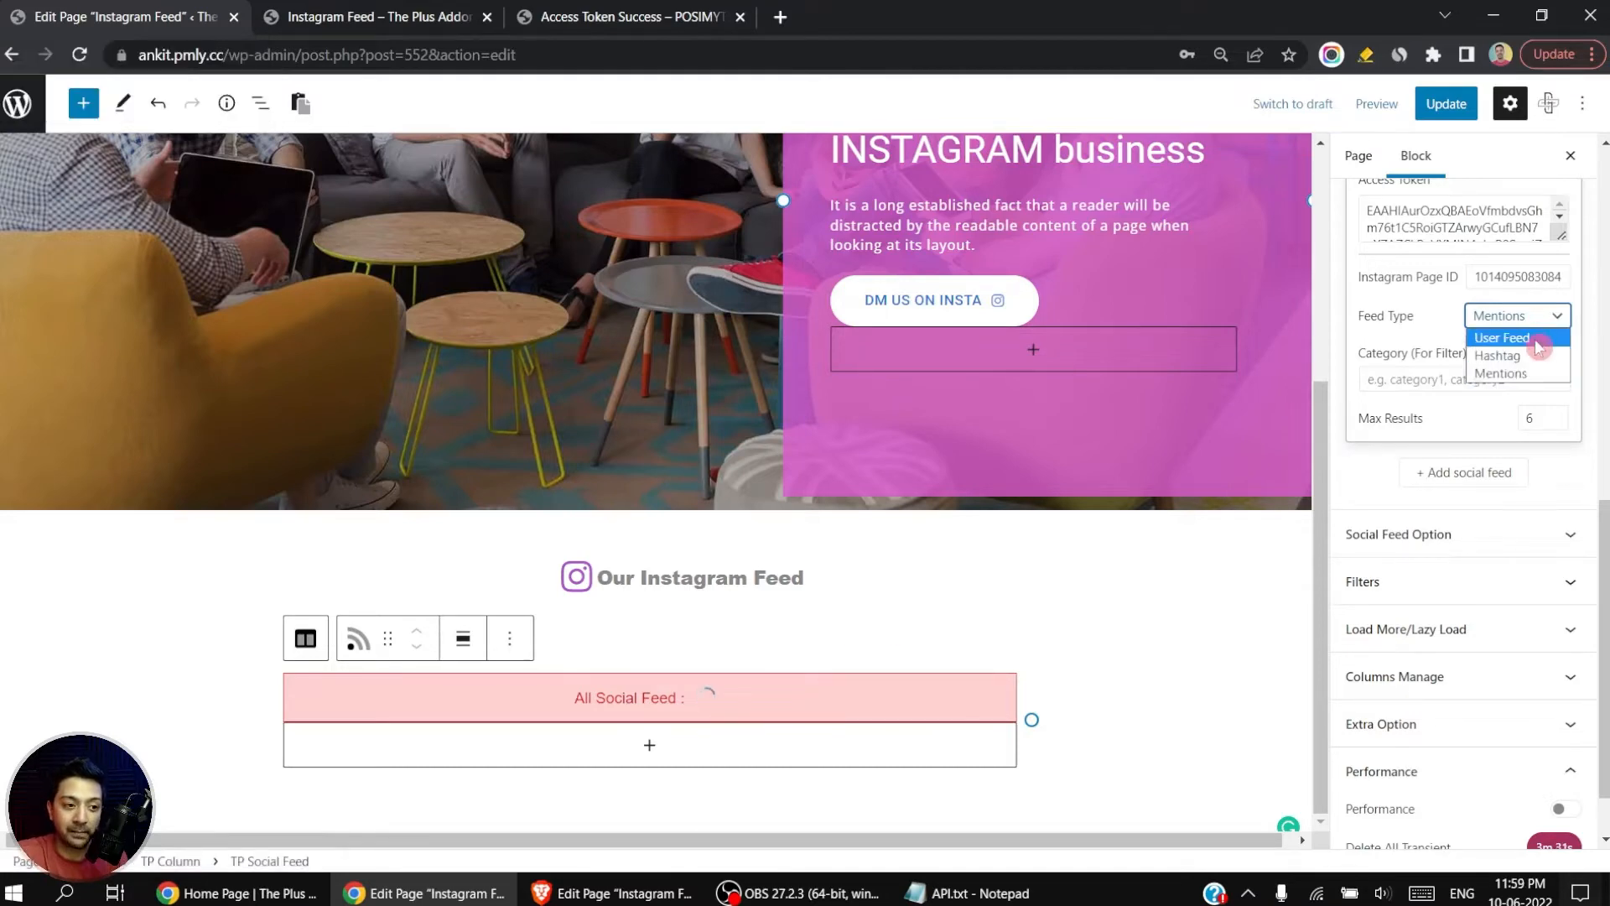
click(1536, 339)
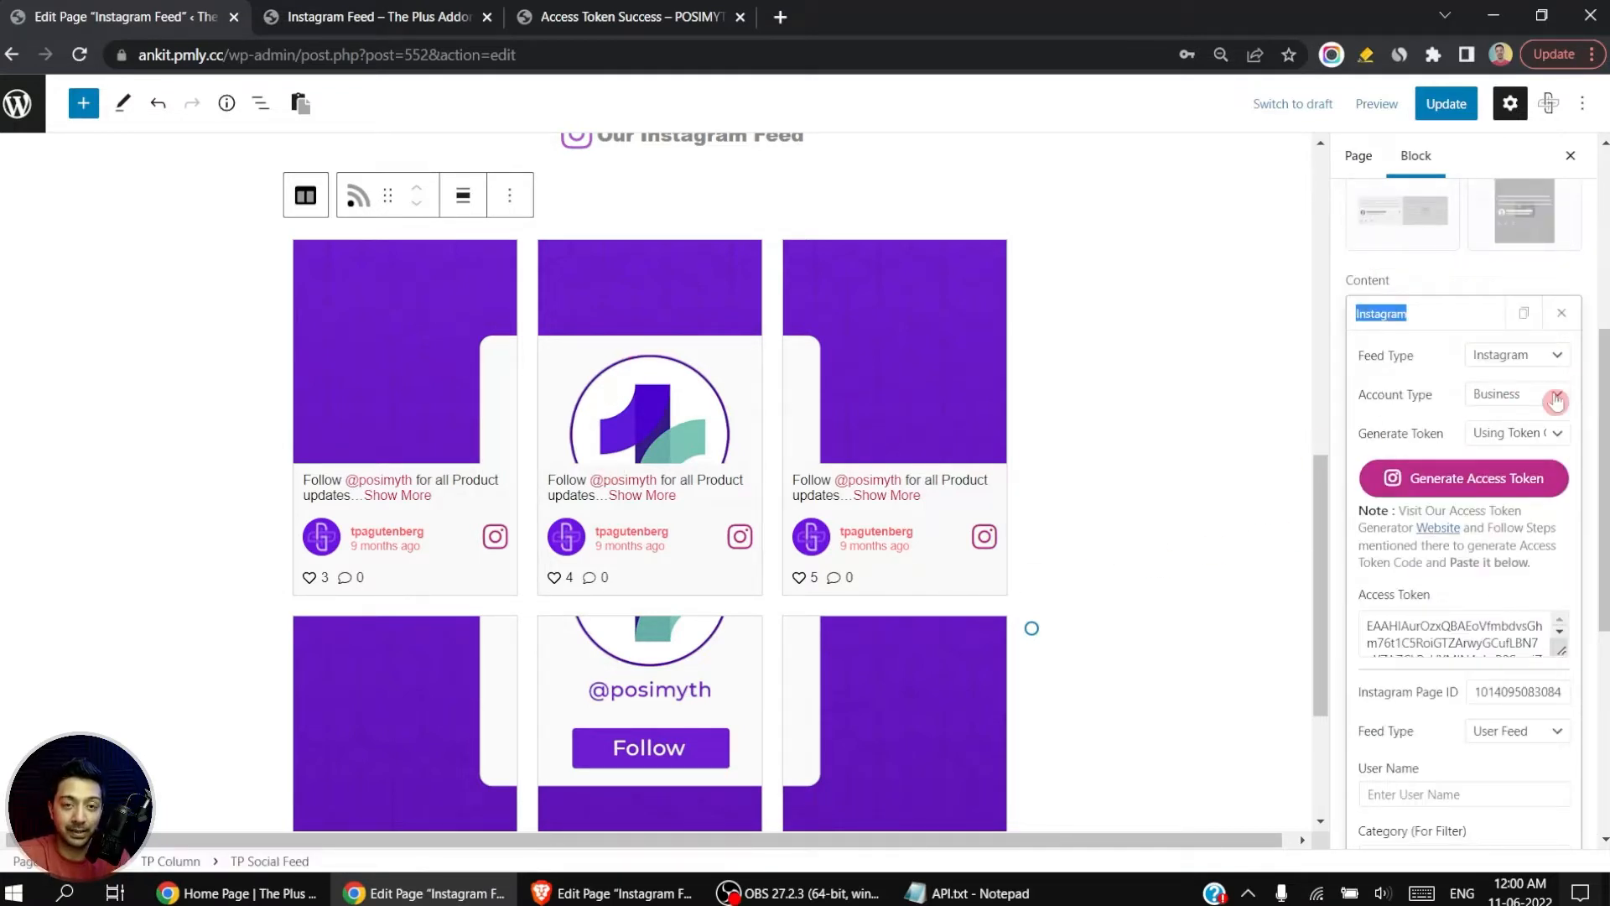
Step: Set the feed's token generation to Manually and open the Meta for Developers apps list through its App ID link
click(1509, 437)
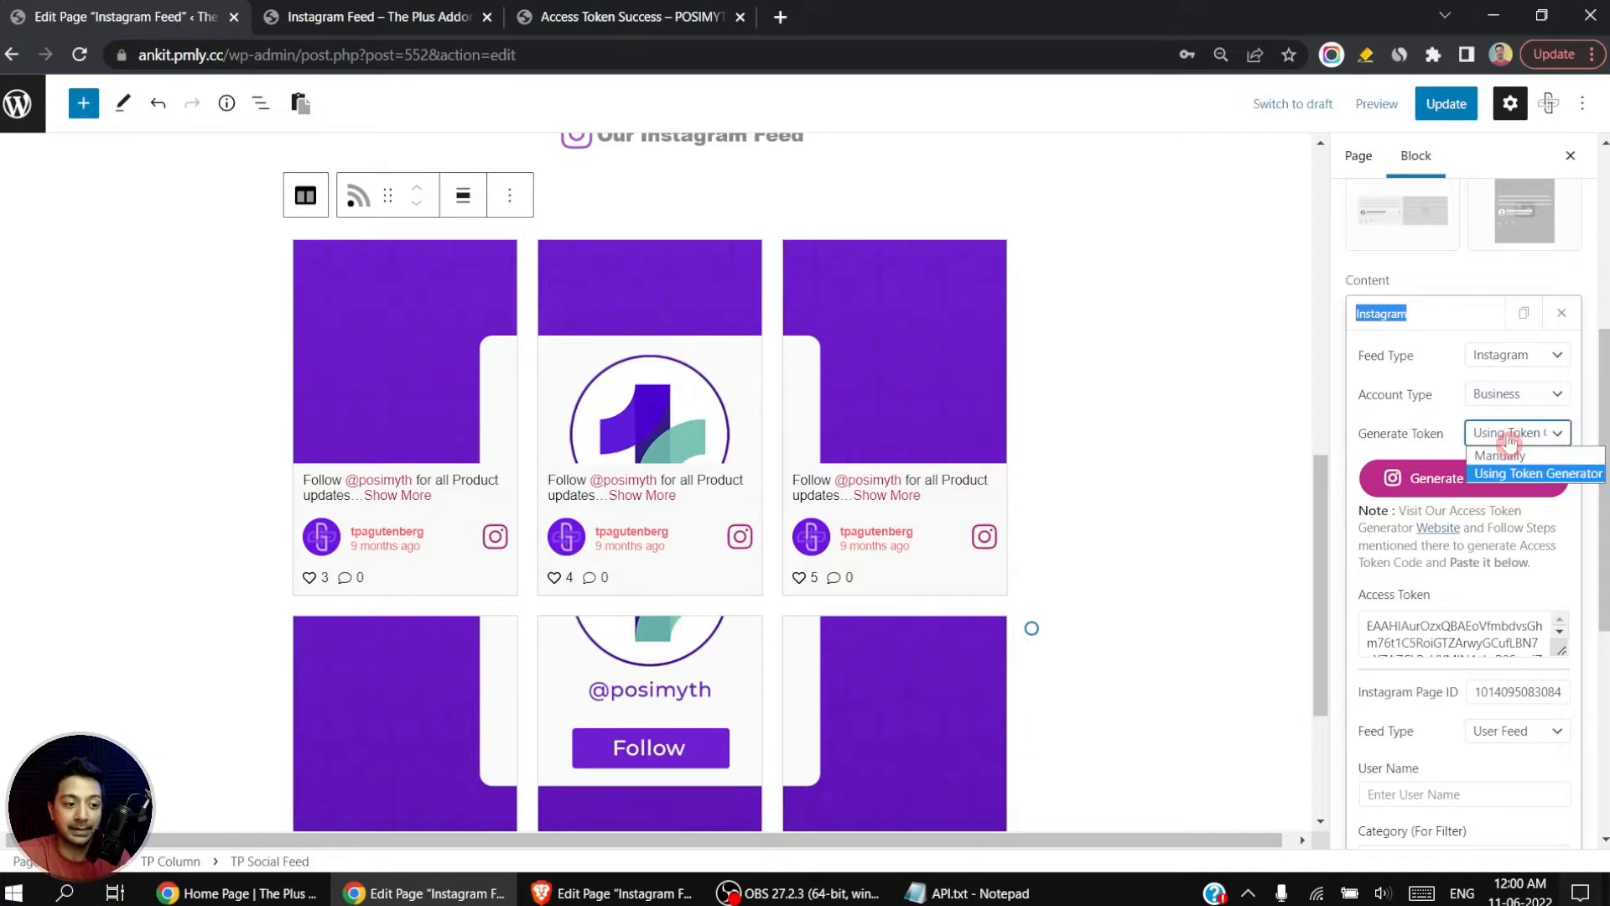
click(1554, 459)
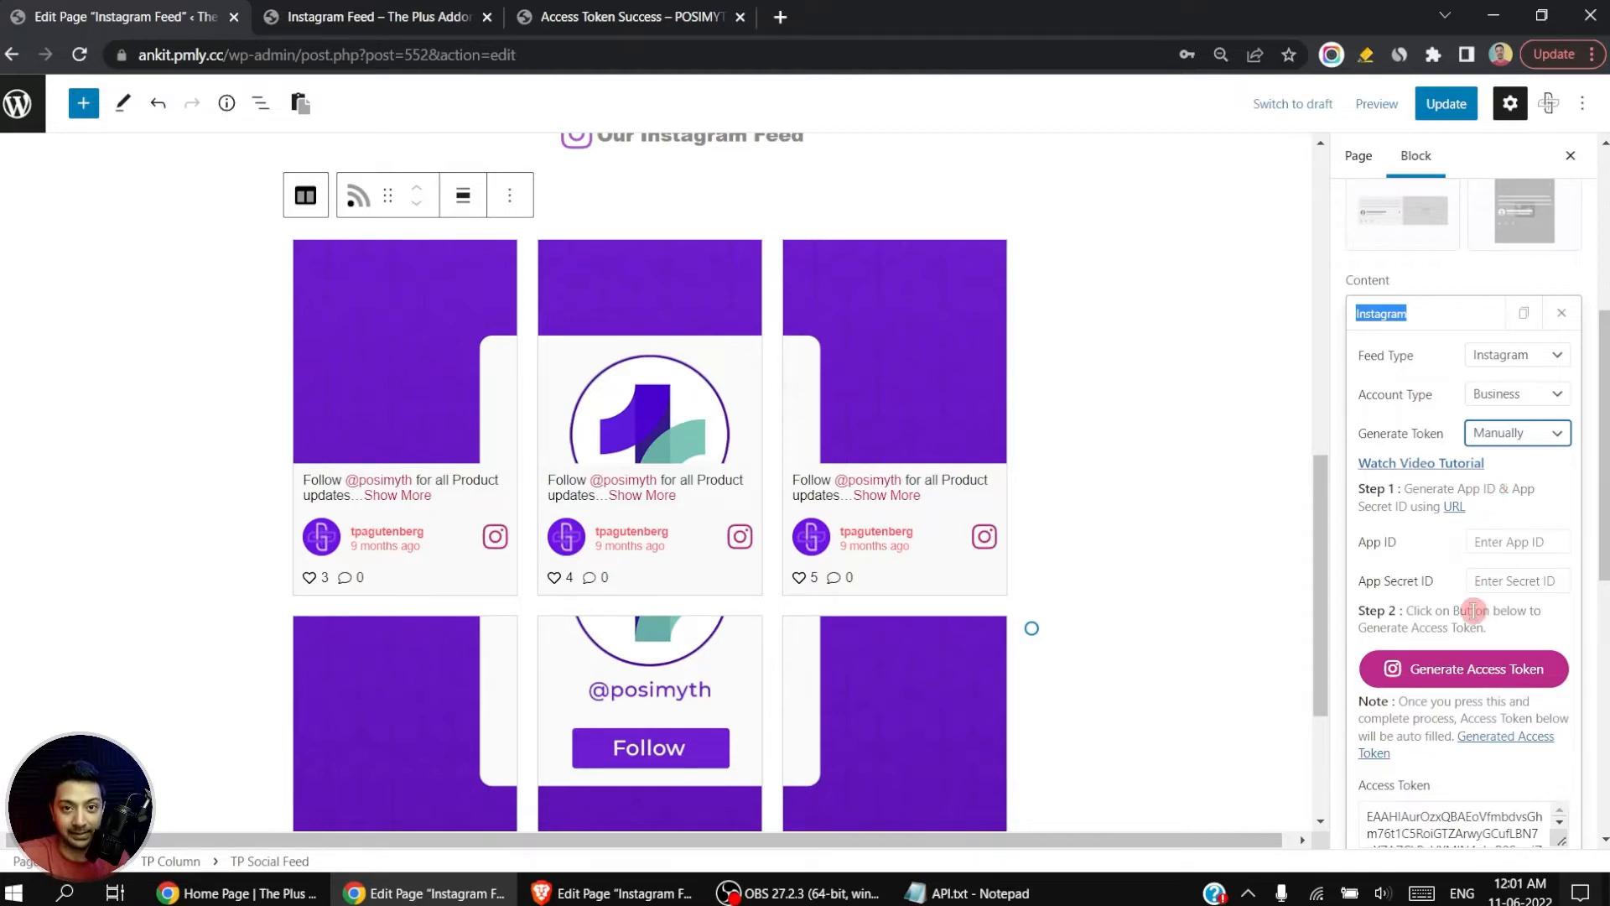
click(1454, 506)
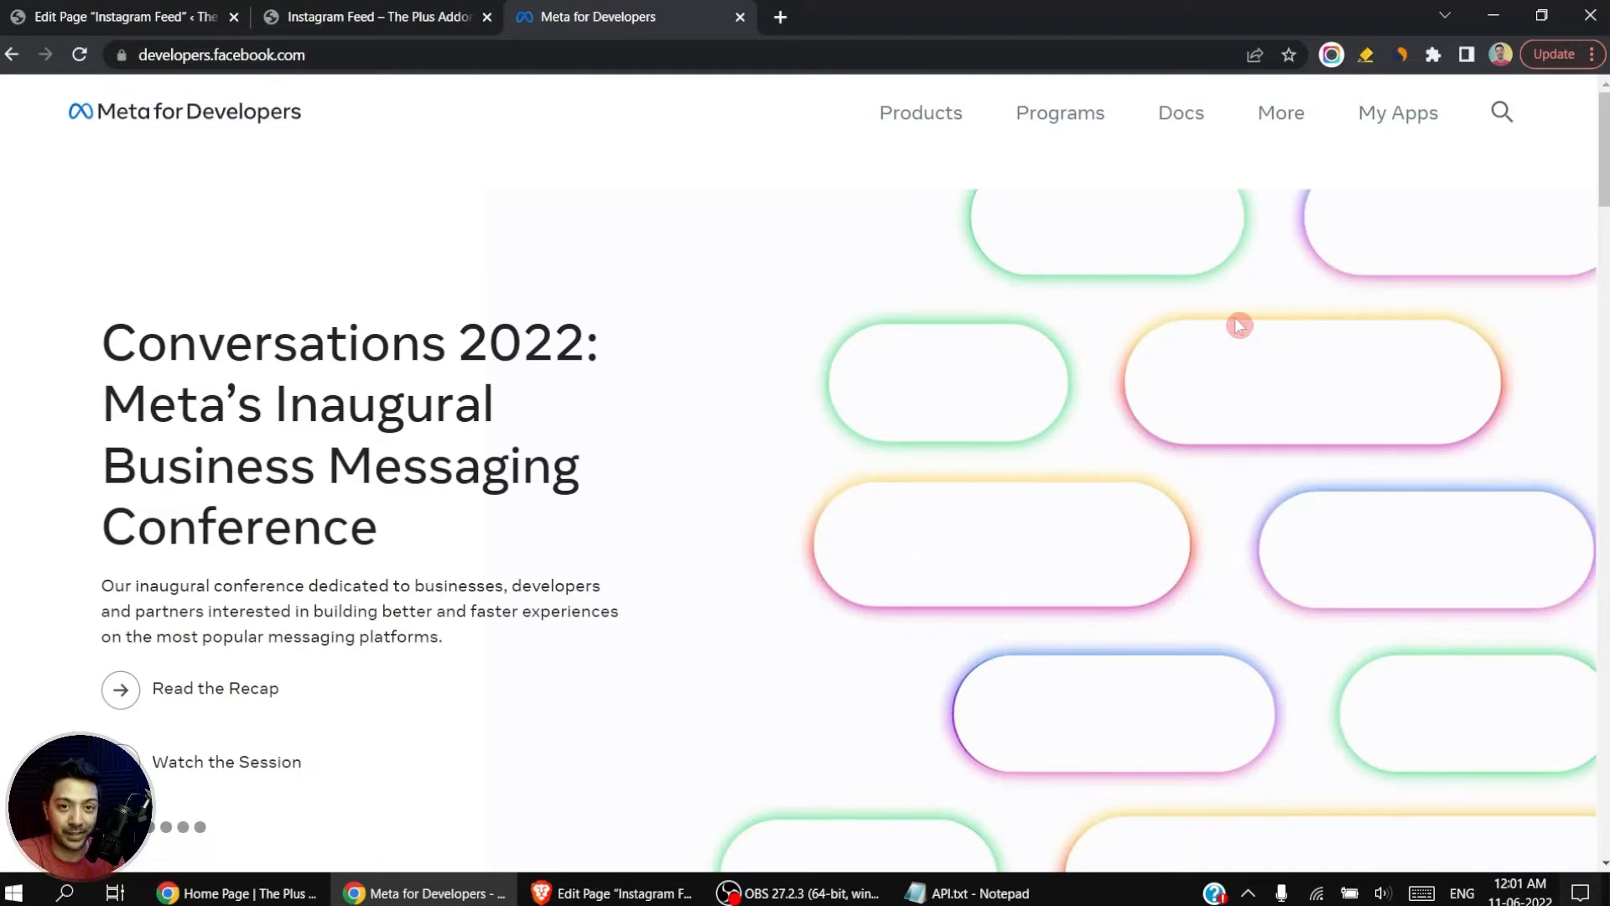
click(1396, 125)
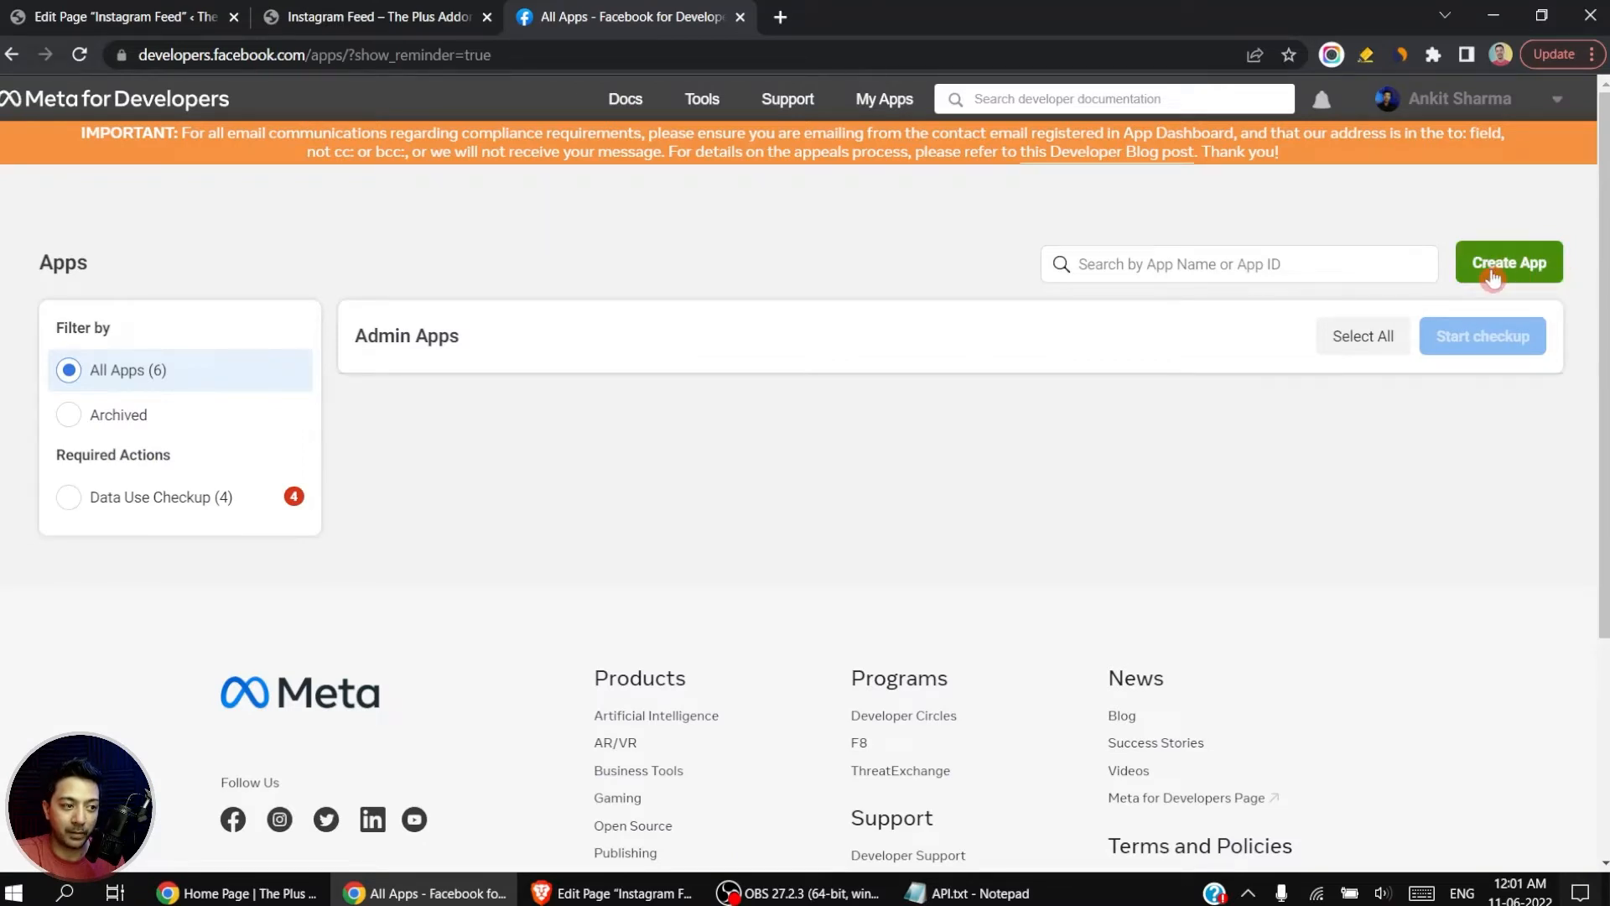
Step: Start creating a new Meta app with the app type None and continue to its details
click(1501, 274)
scroll(1046, 417, down, 1)
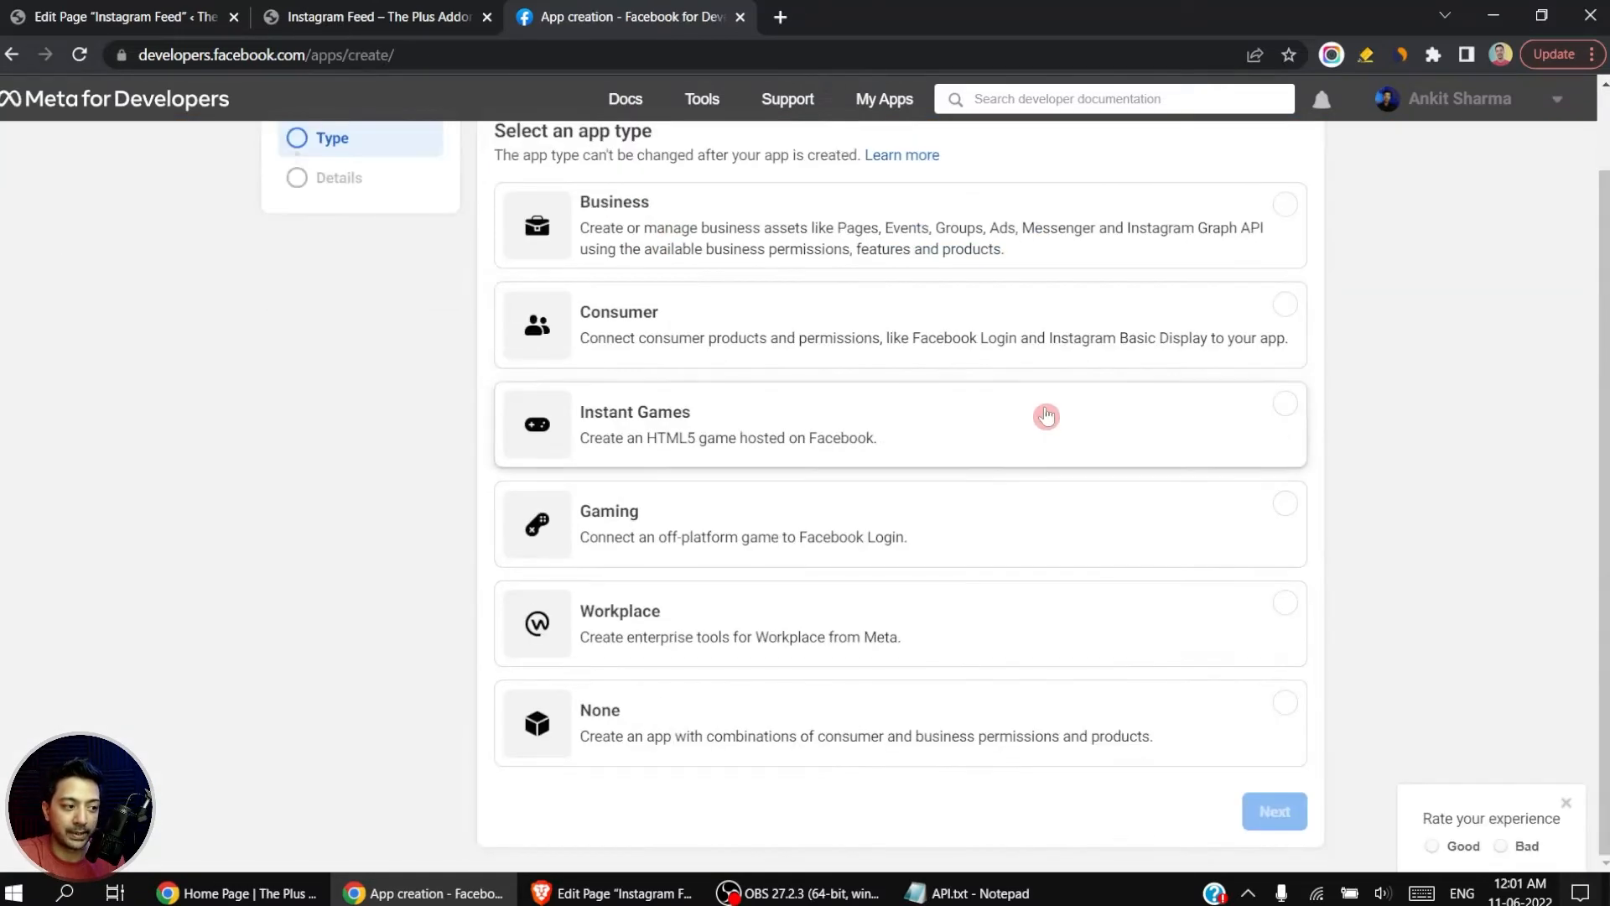
click(719, 729)
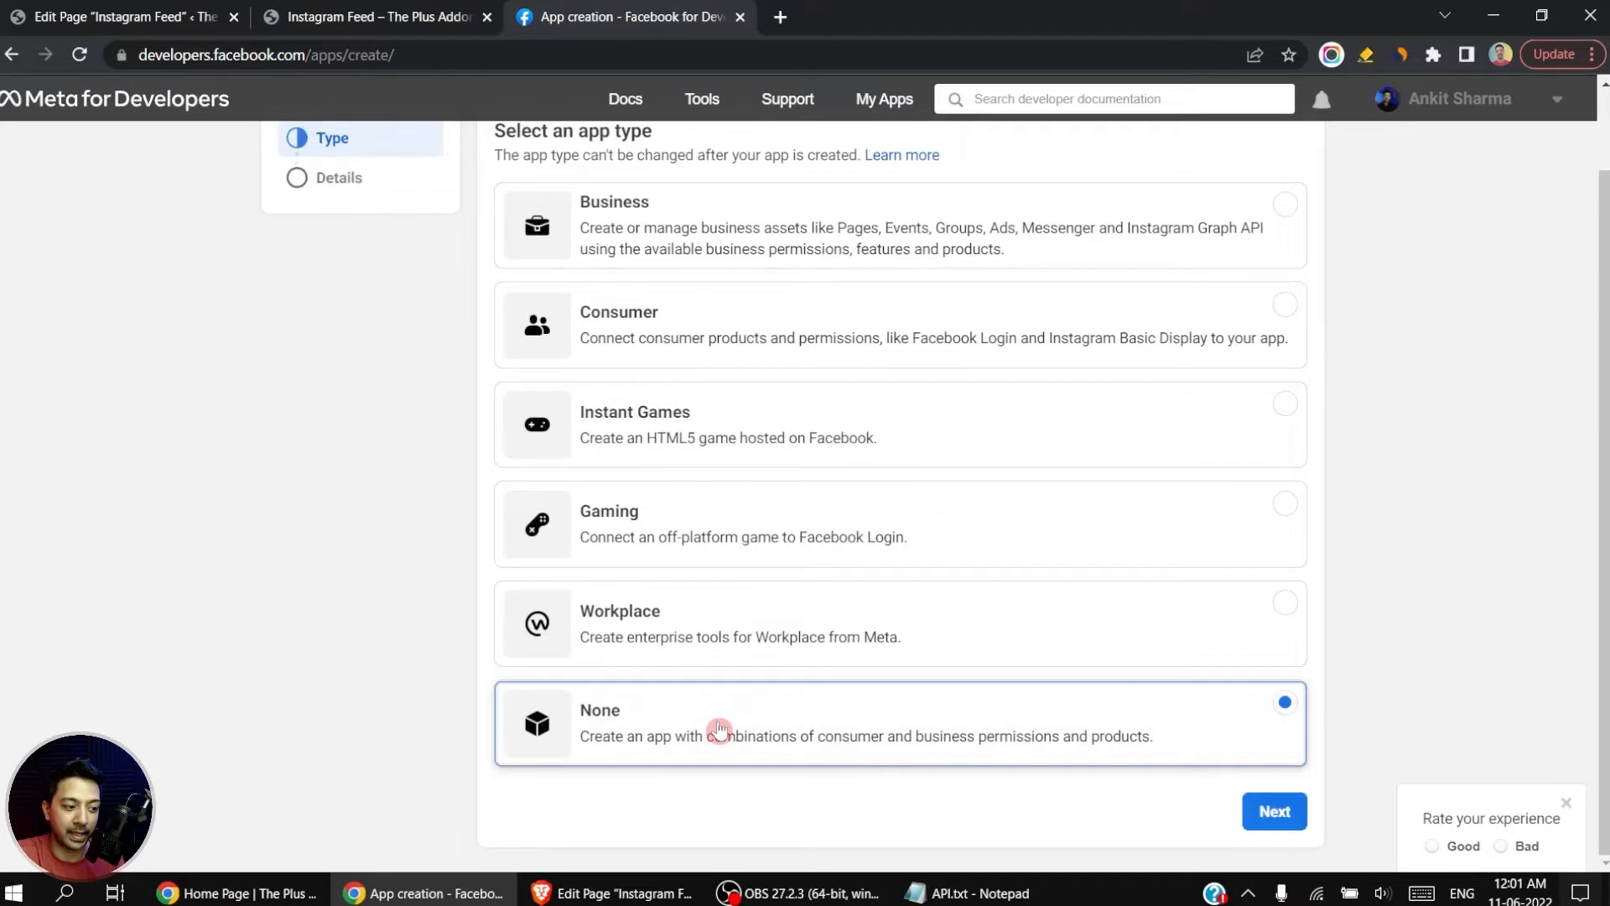
click(1263, 820)
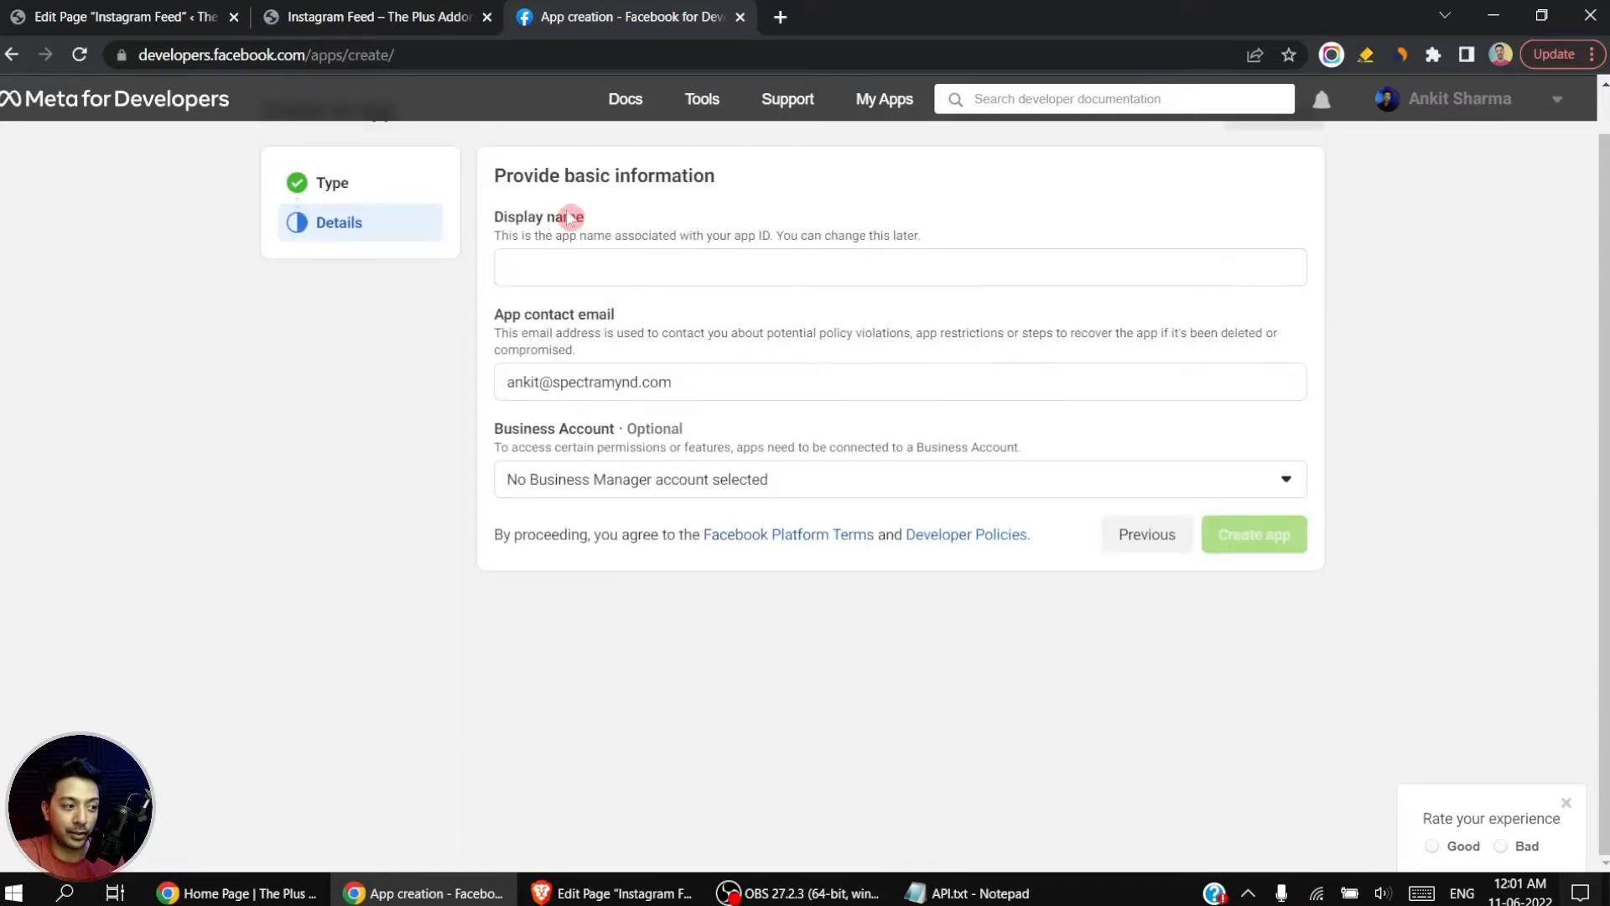
Step: Create the app with the display name socialfeeddemobusiness and confirm it with the account password
click(590, 267)
text(socialfeeddemobusiness)
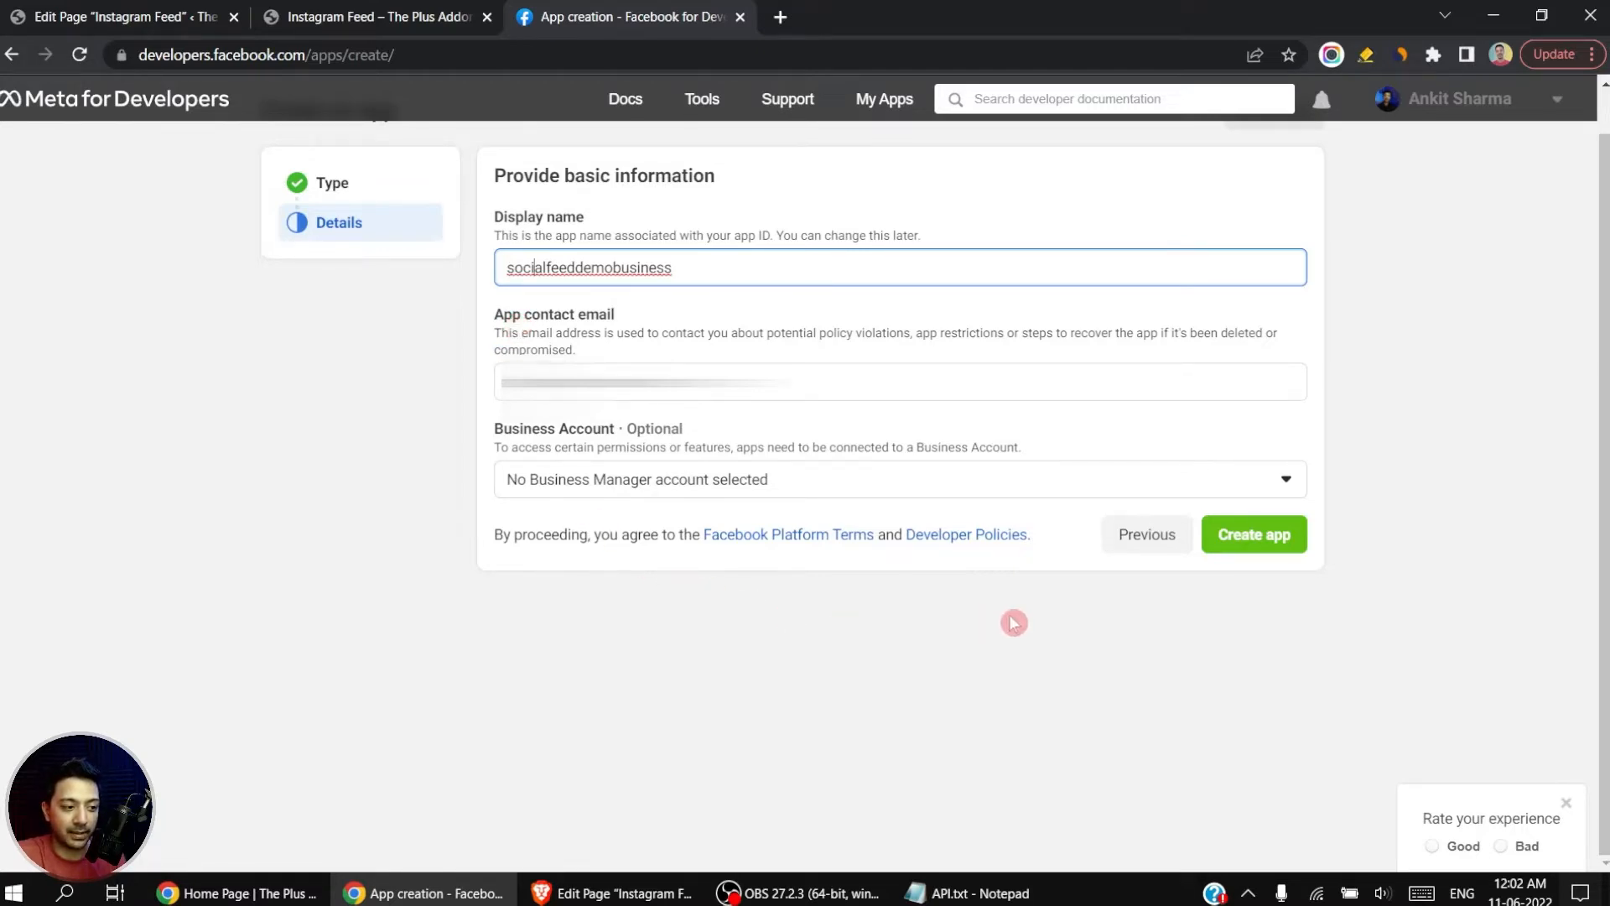
click(1244, 549)
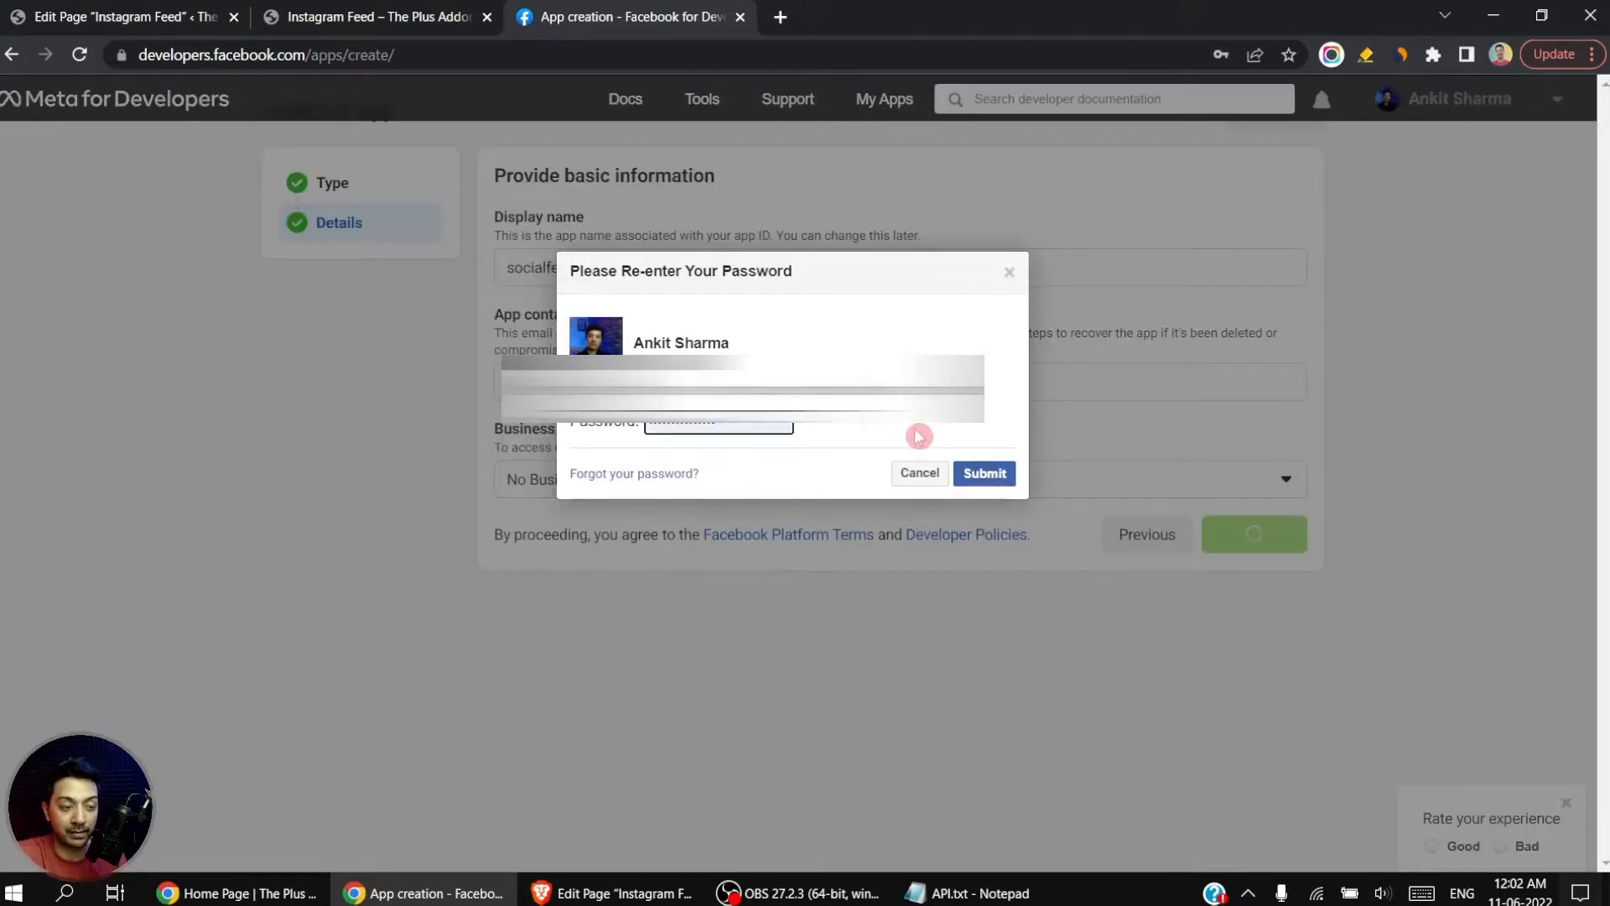
click(987, 474)
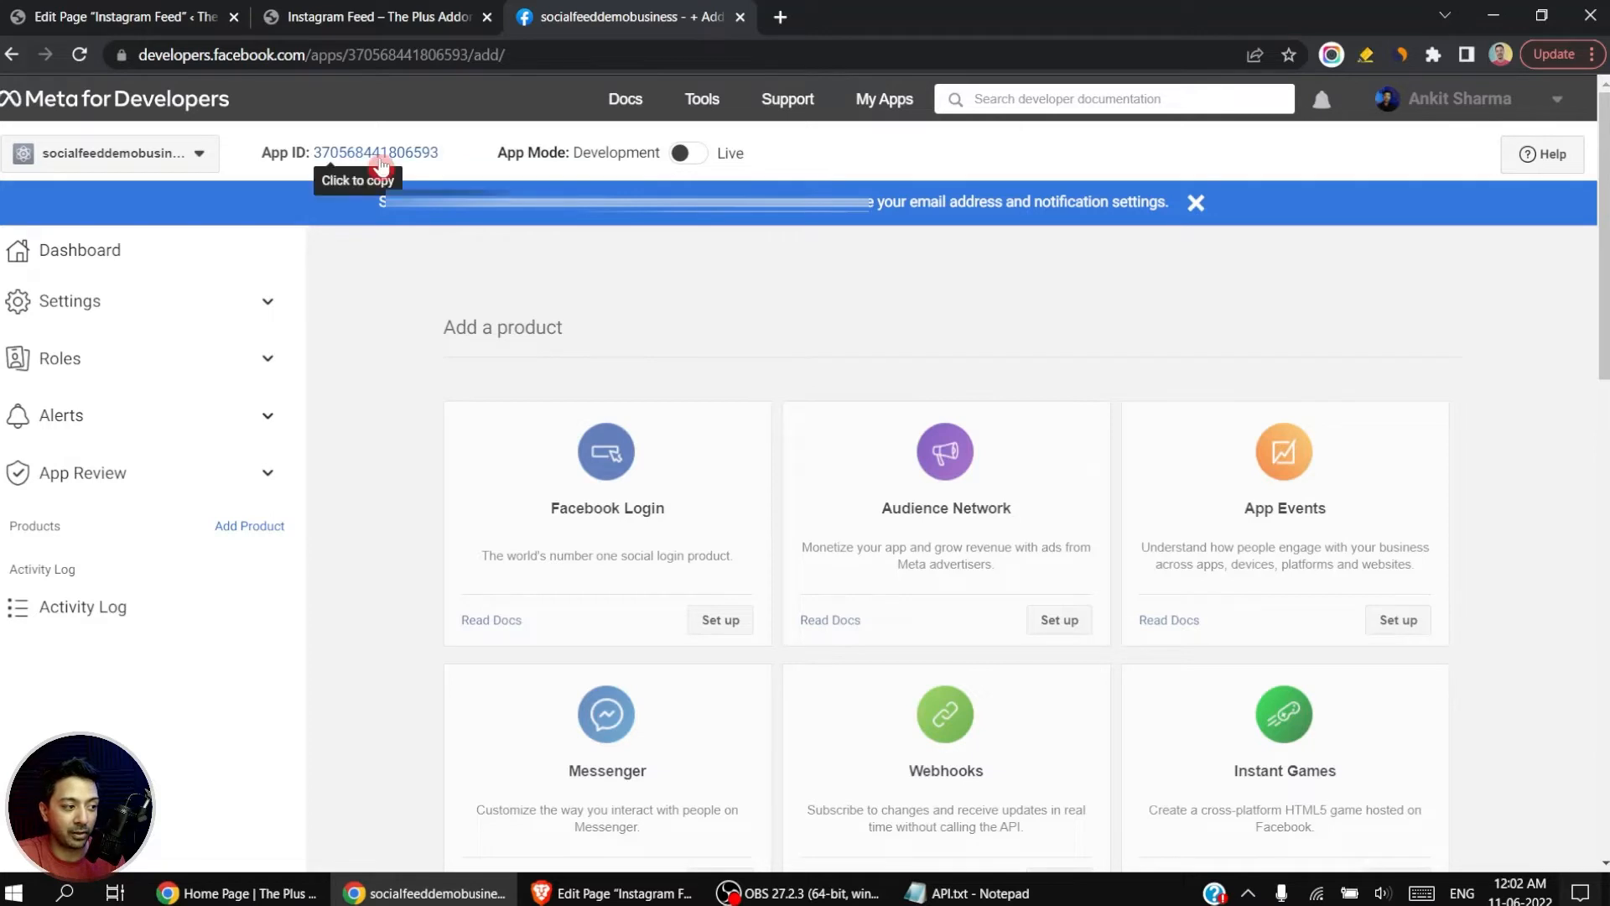
Step: Copy the new app's App ID and set up the Instagram Basic Display product for it
click(421, 161)
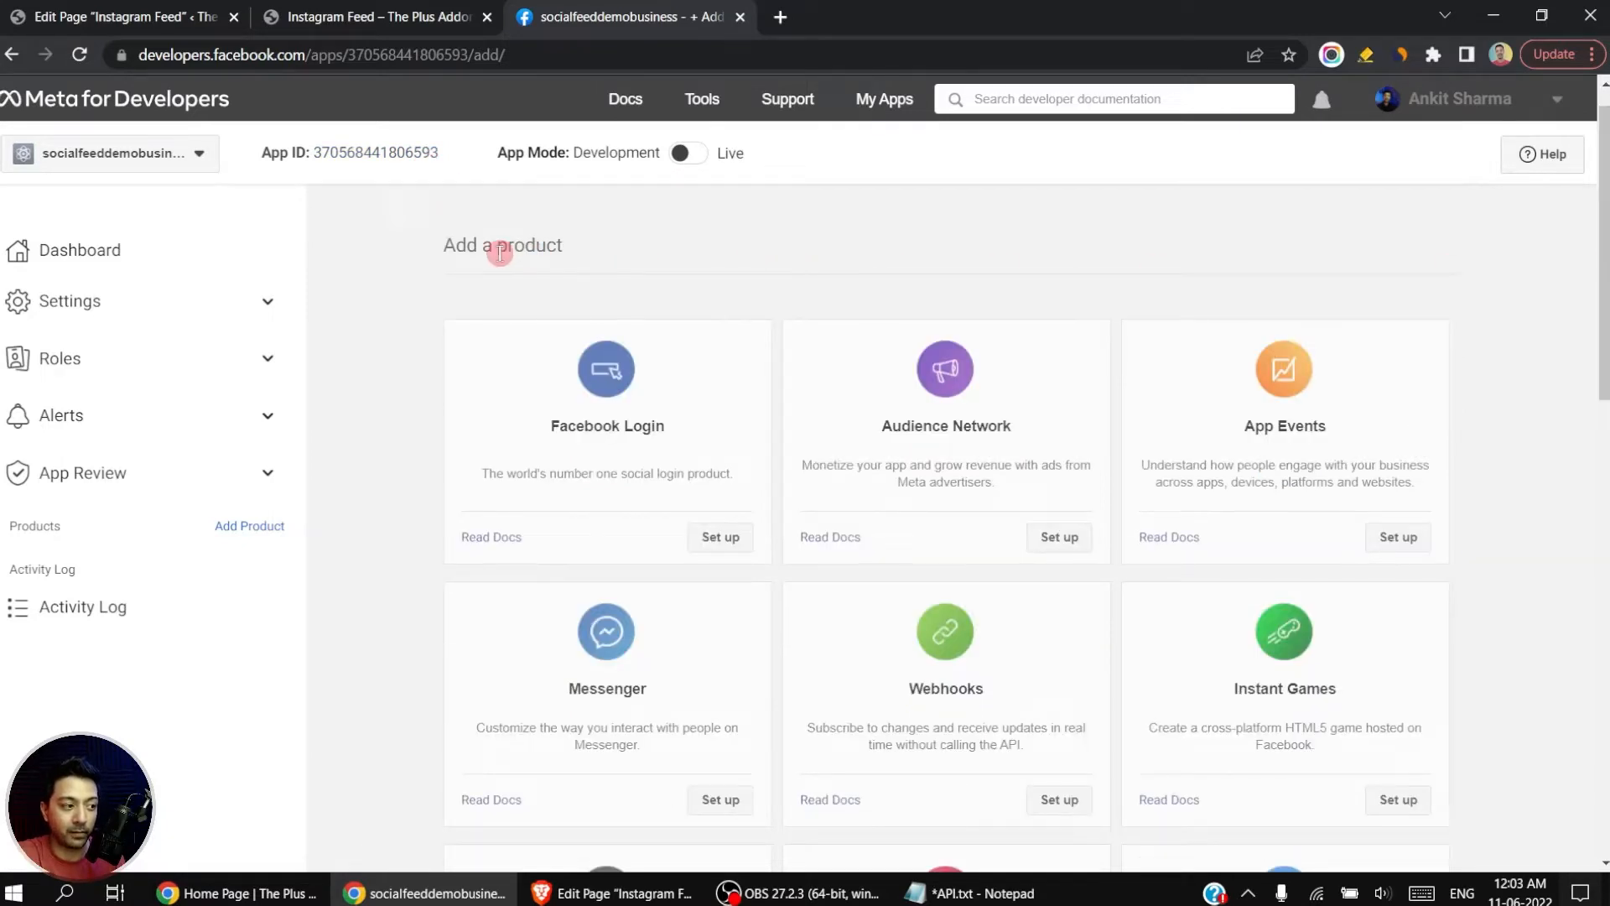
scroll(783, 270, down, 6)
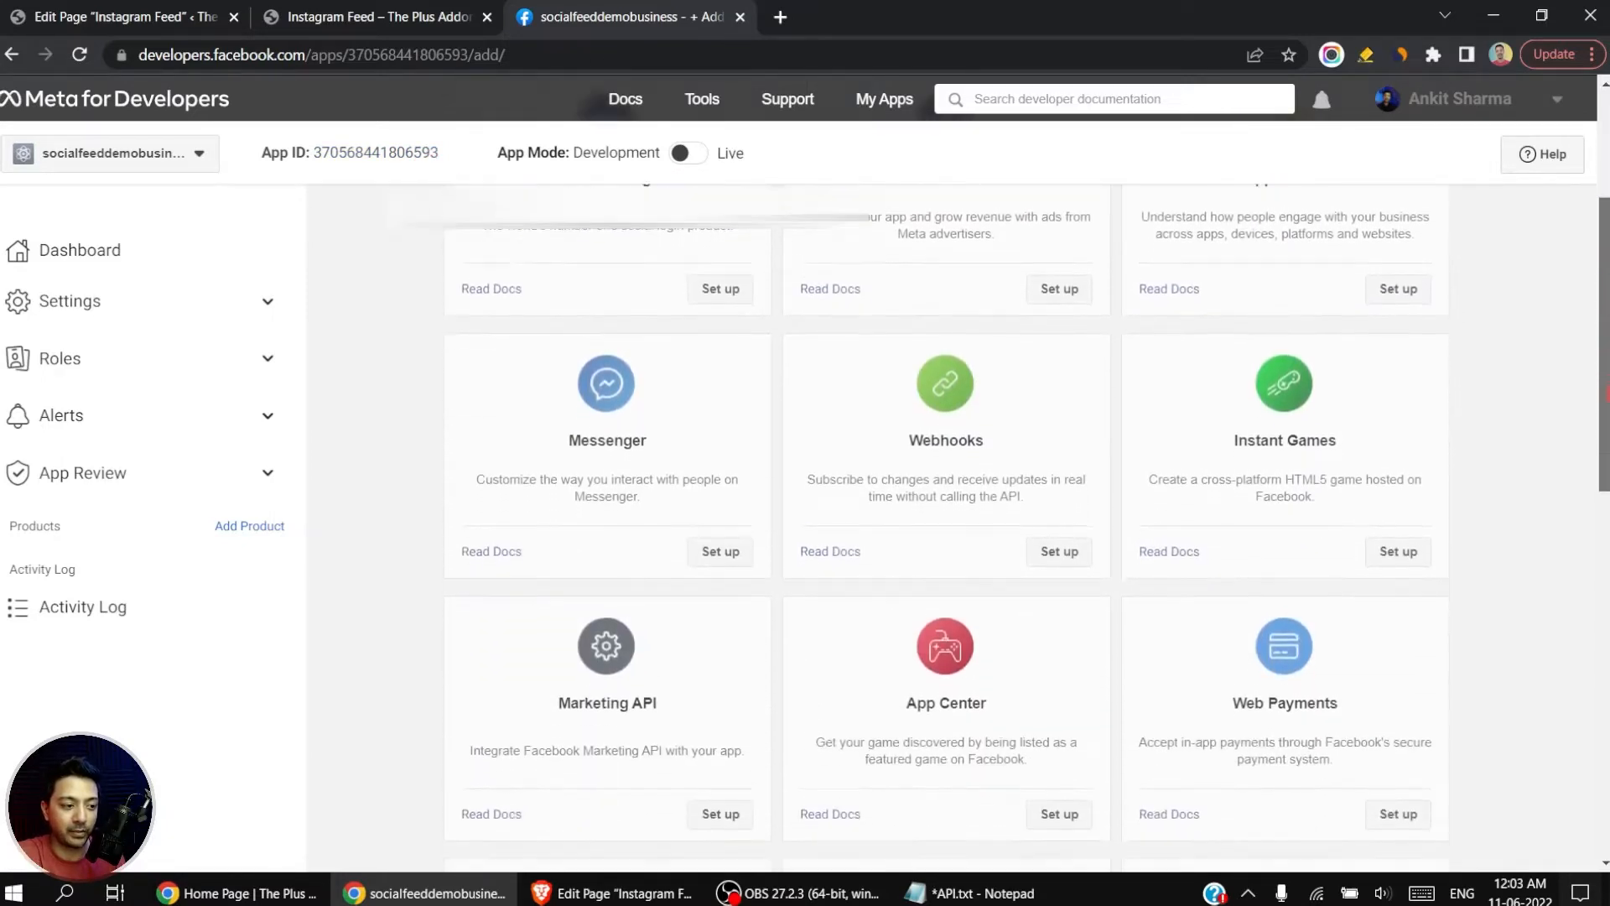
scroll(890, 450, down, 3)
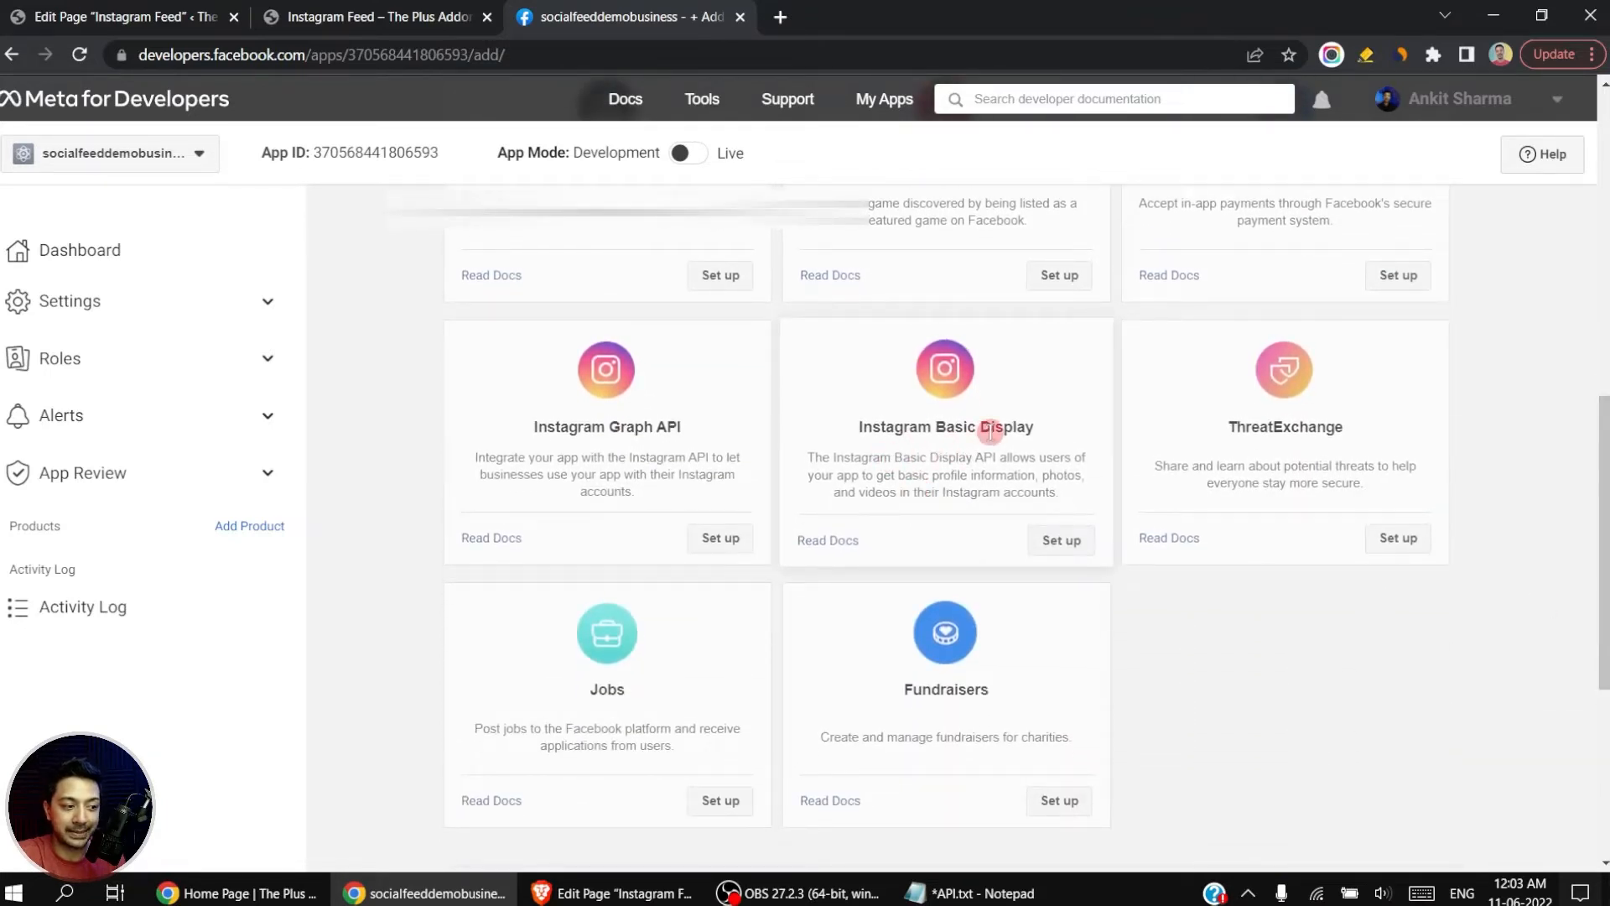
click(1061, 542)
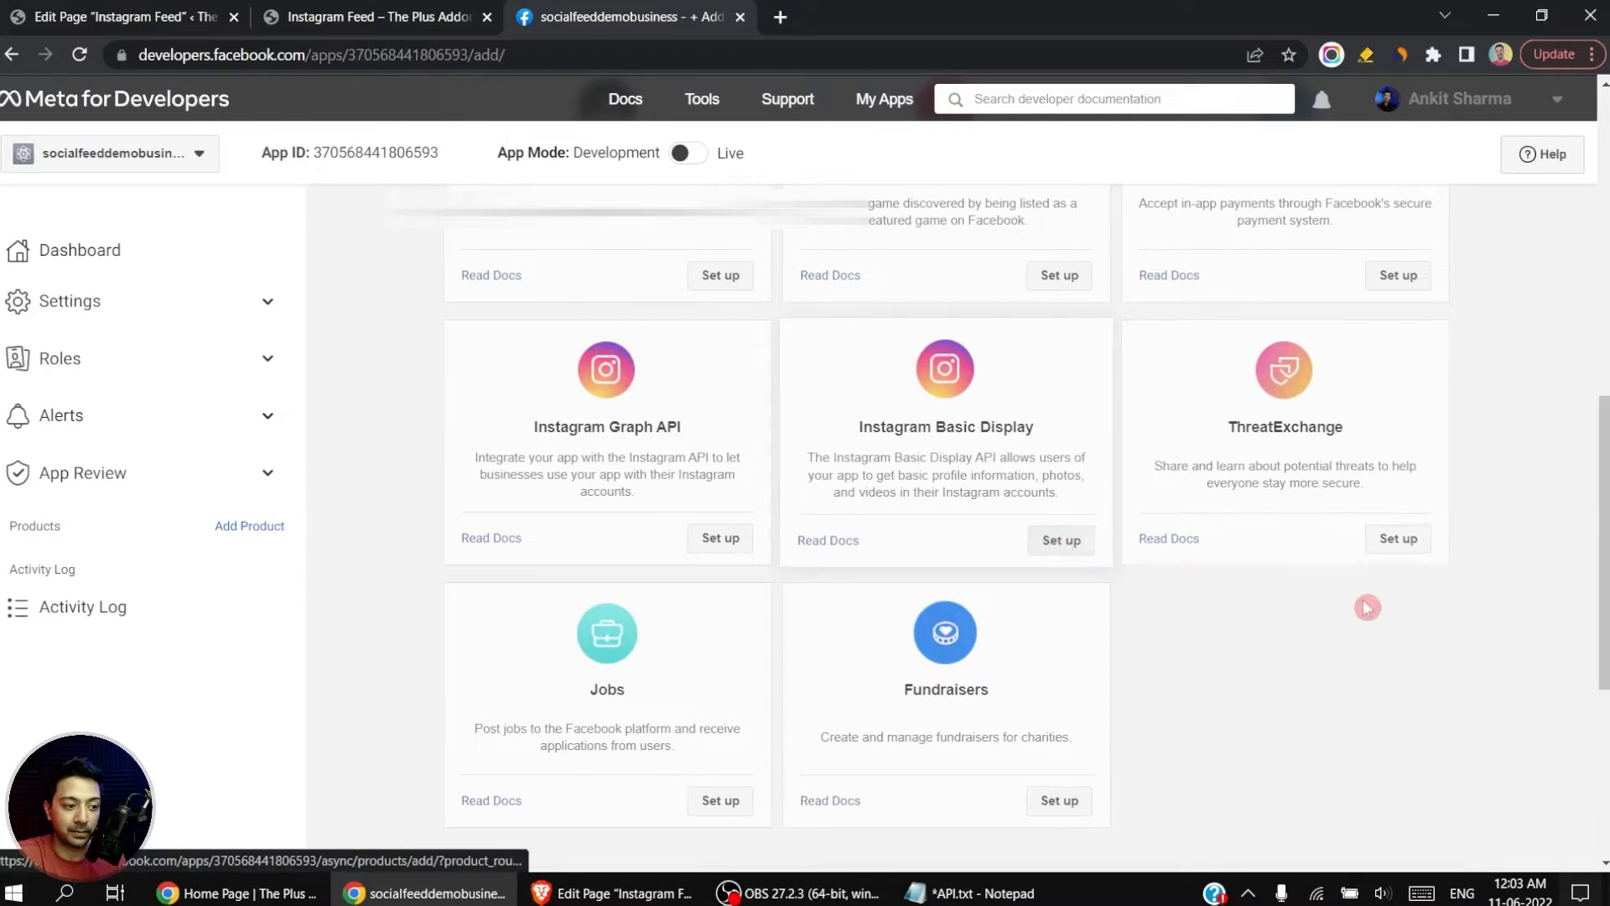
Step: Create a new Instagram app ID with the display name socialfeeddemobusiness for Instagram Basic Display
scroll(773, 466, down, 4)
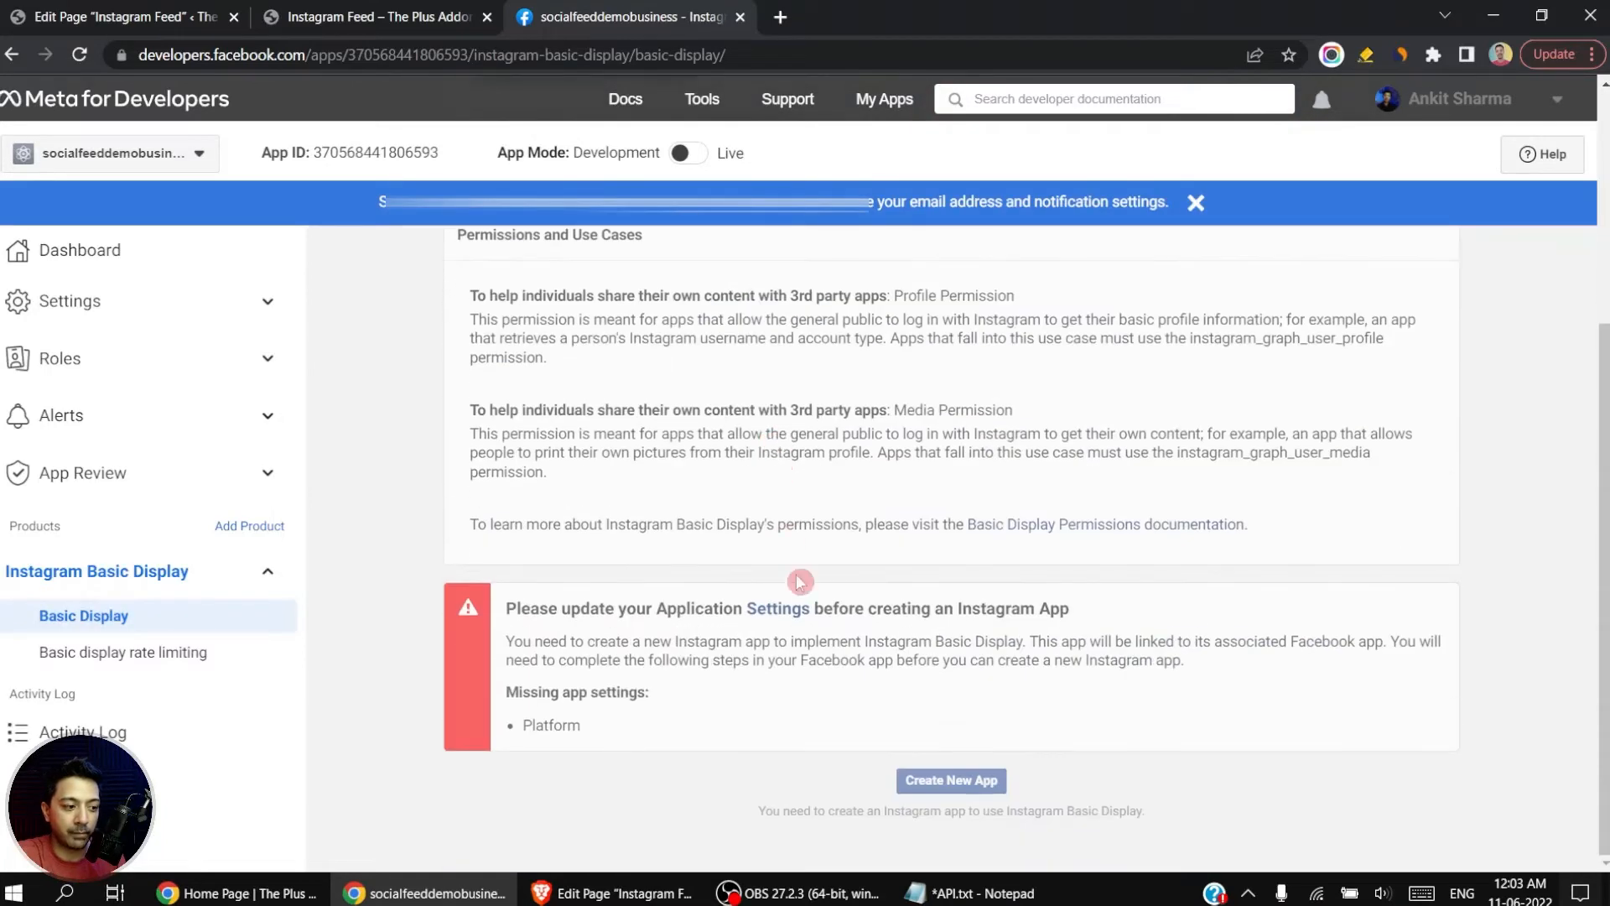
click(964, 791)
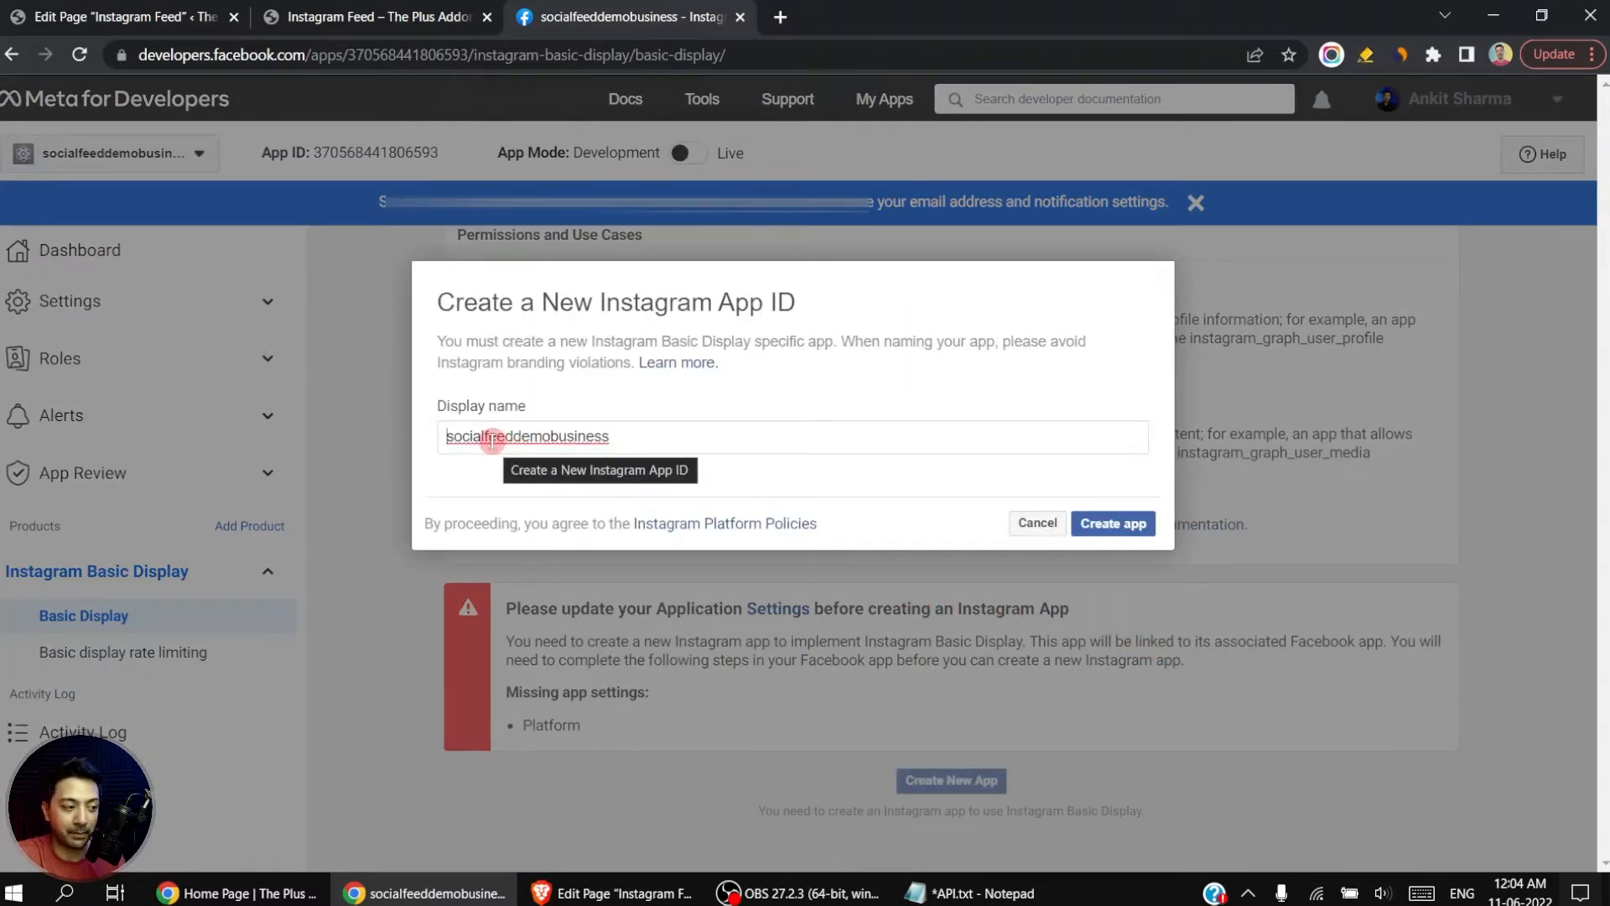
click(1118, 527)
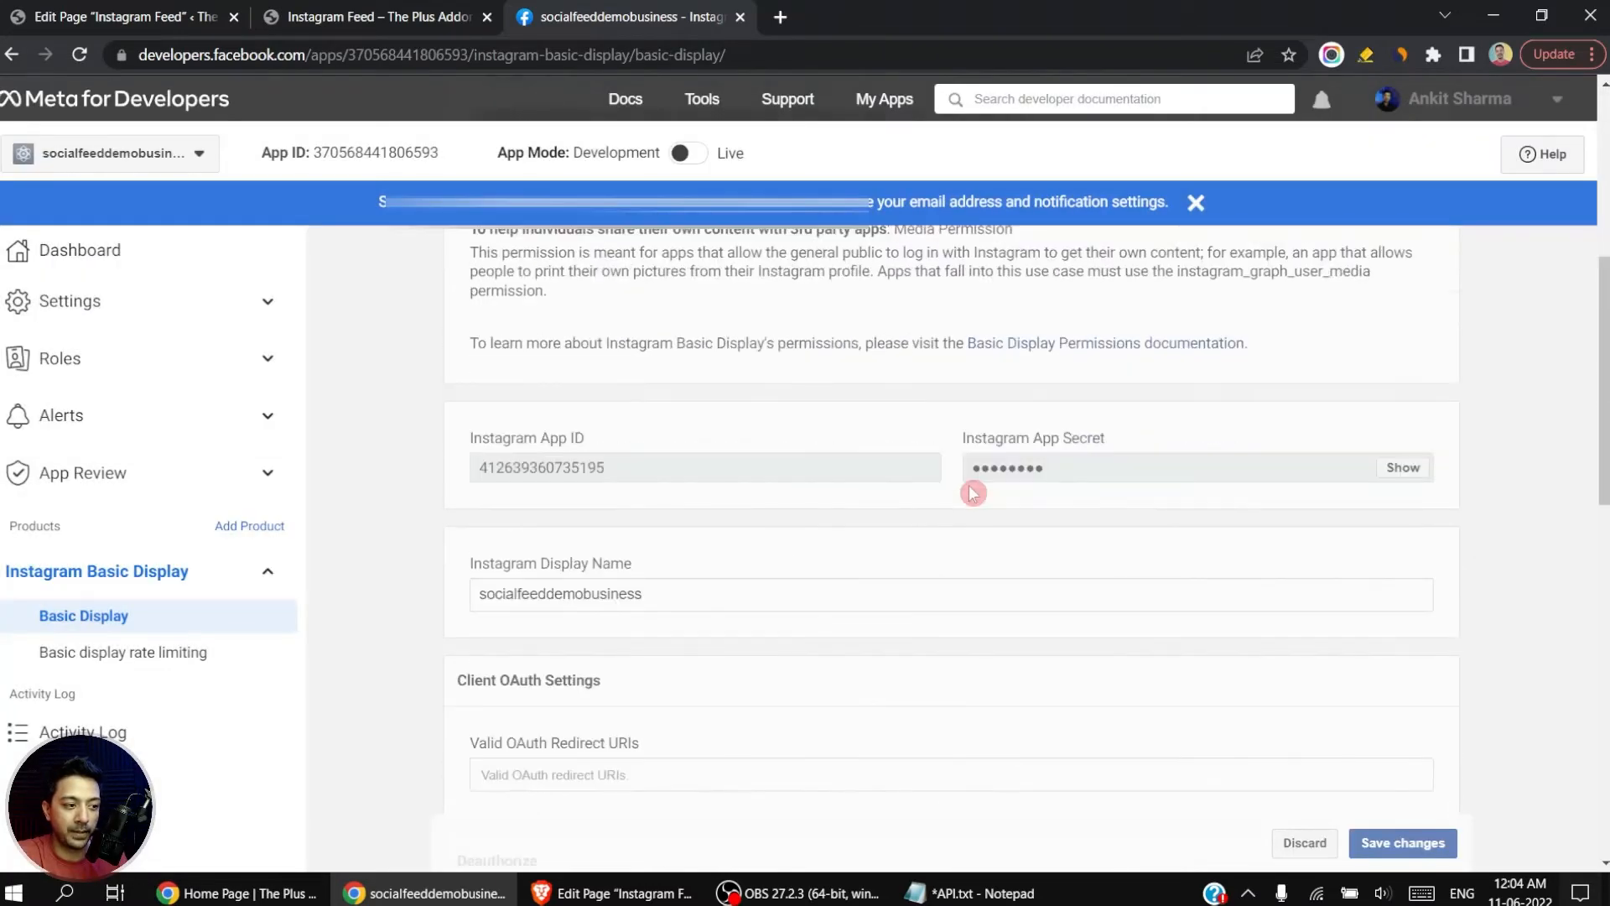
Step: Add the posimyth account as an Instagram tester in the app's roles
scroll(972, 493, down, 10)
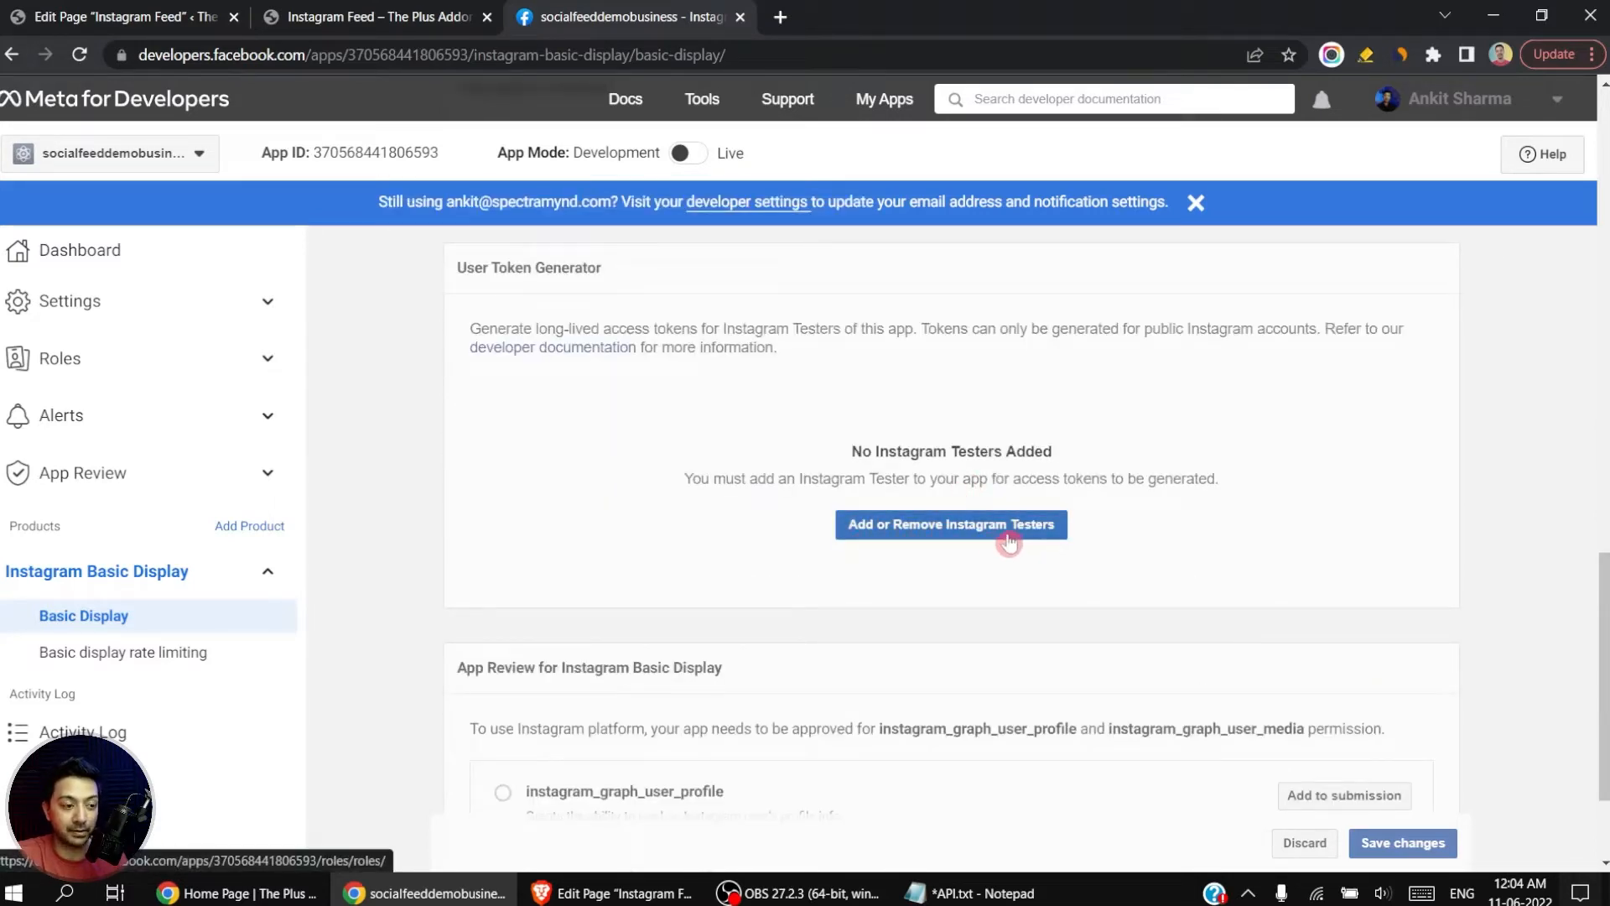
click(963, 535)
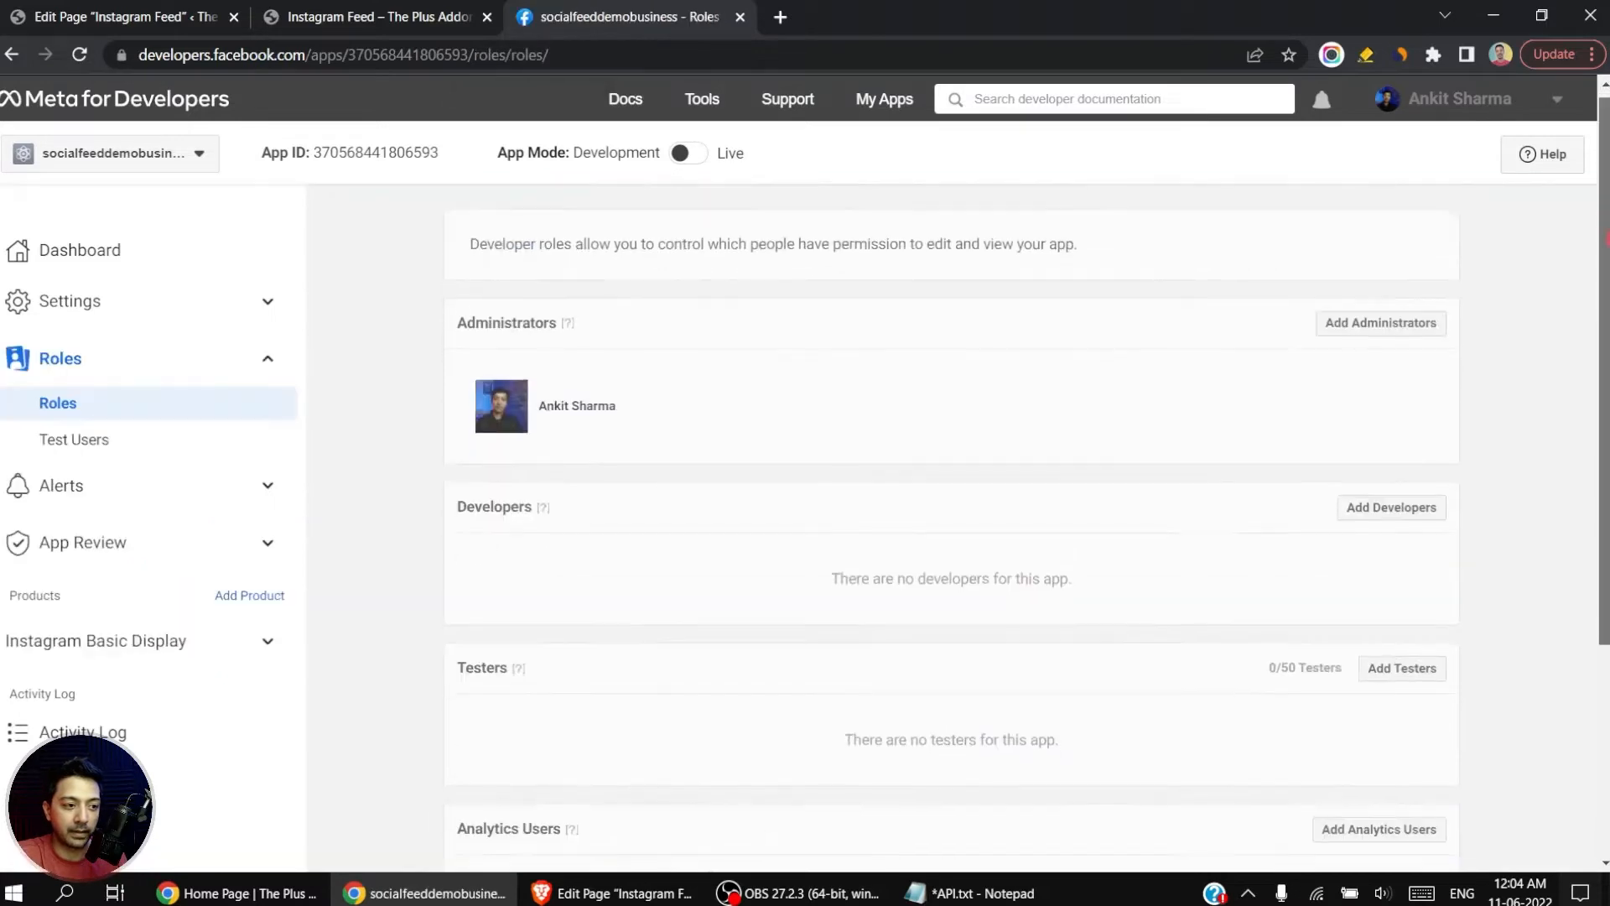
scroll(952, 504, down, 2)
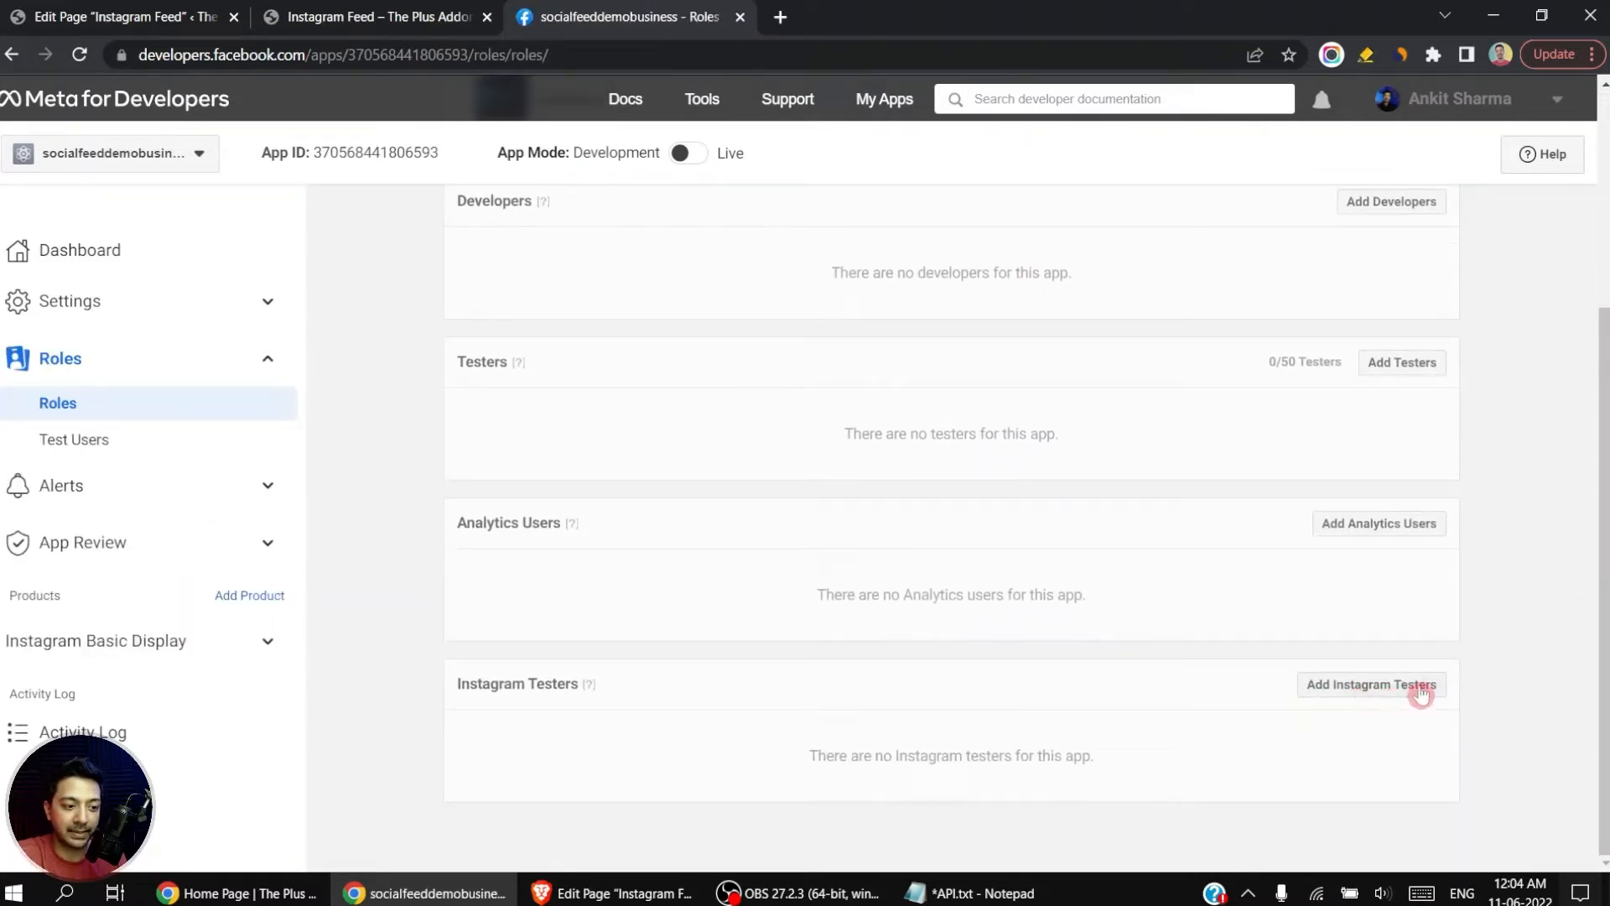
click(1391, 696)
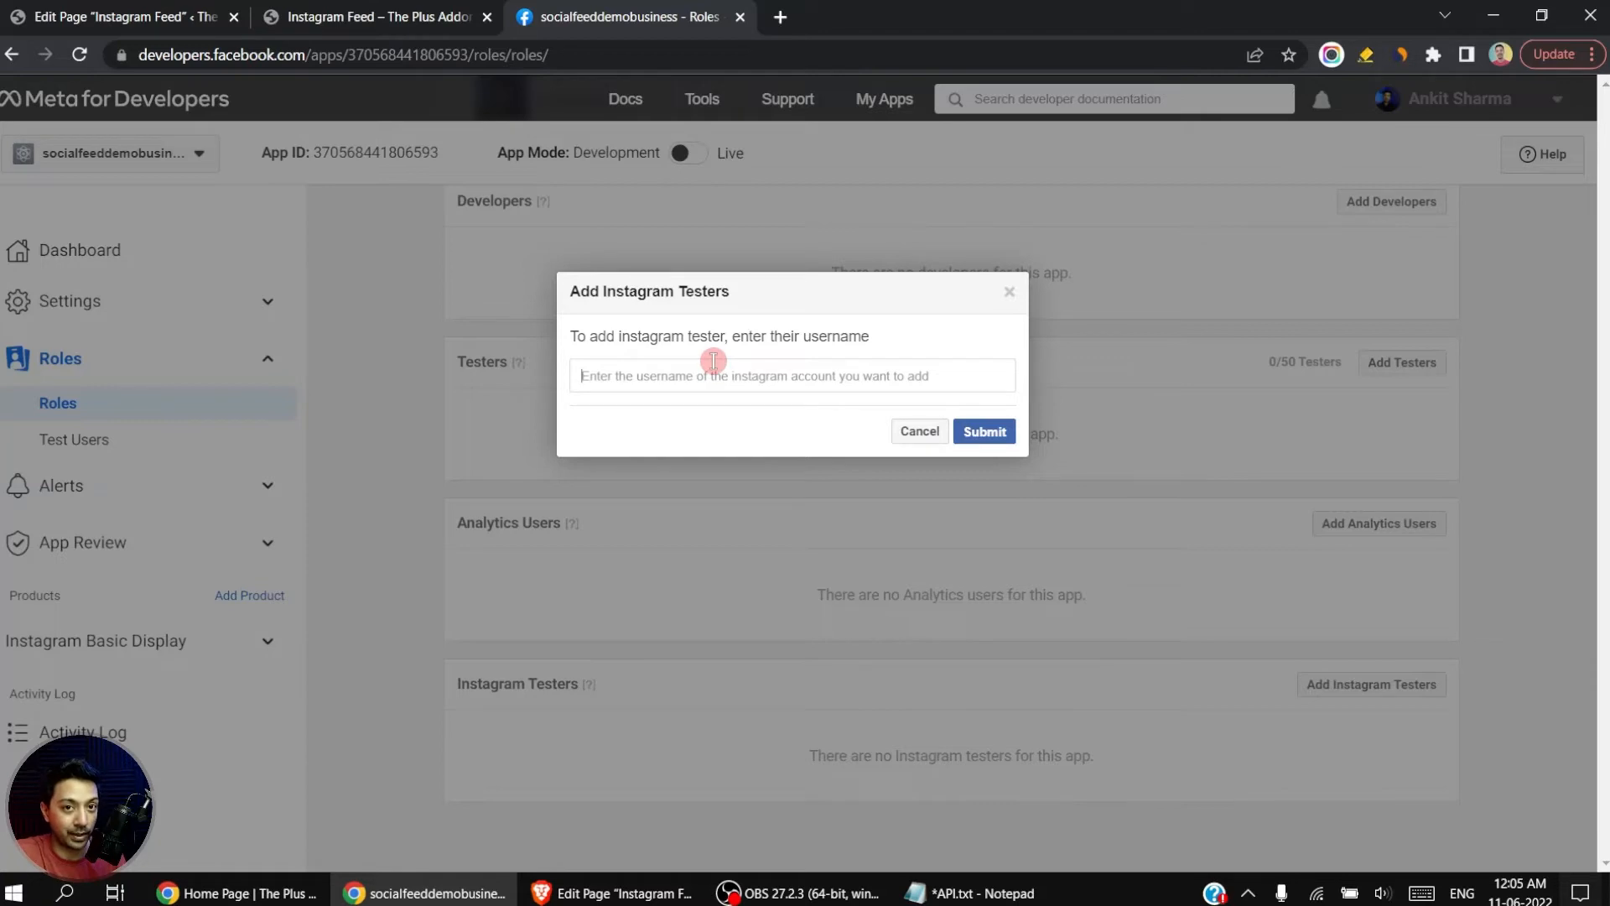
text(an)
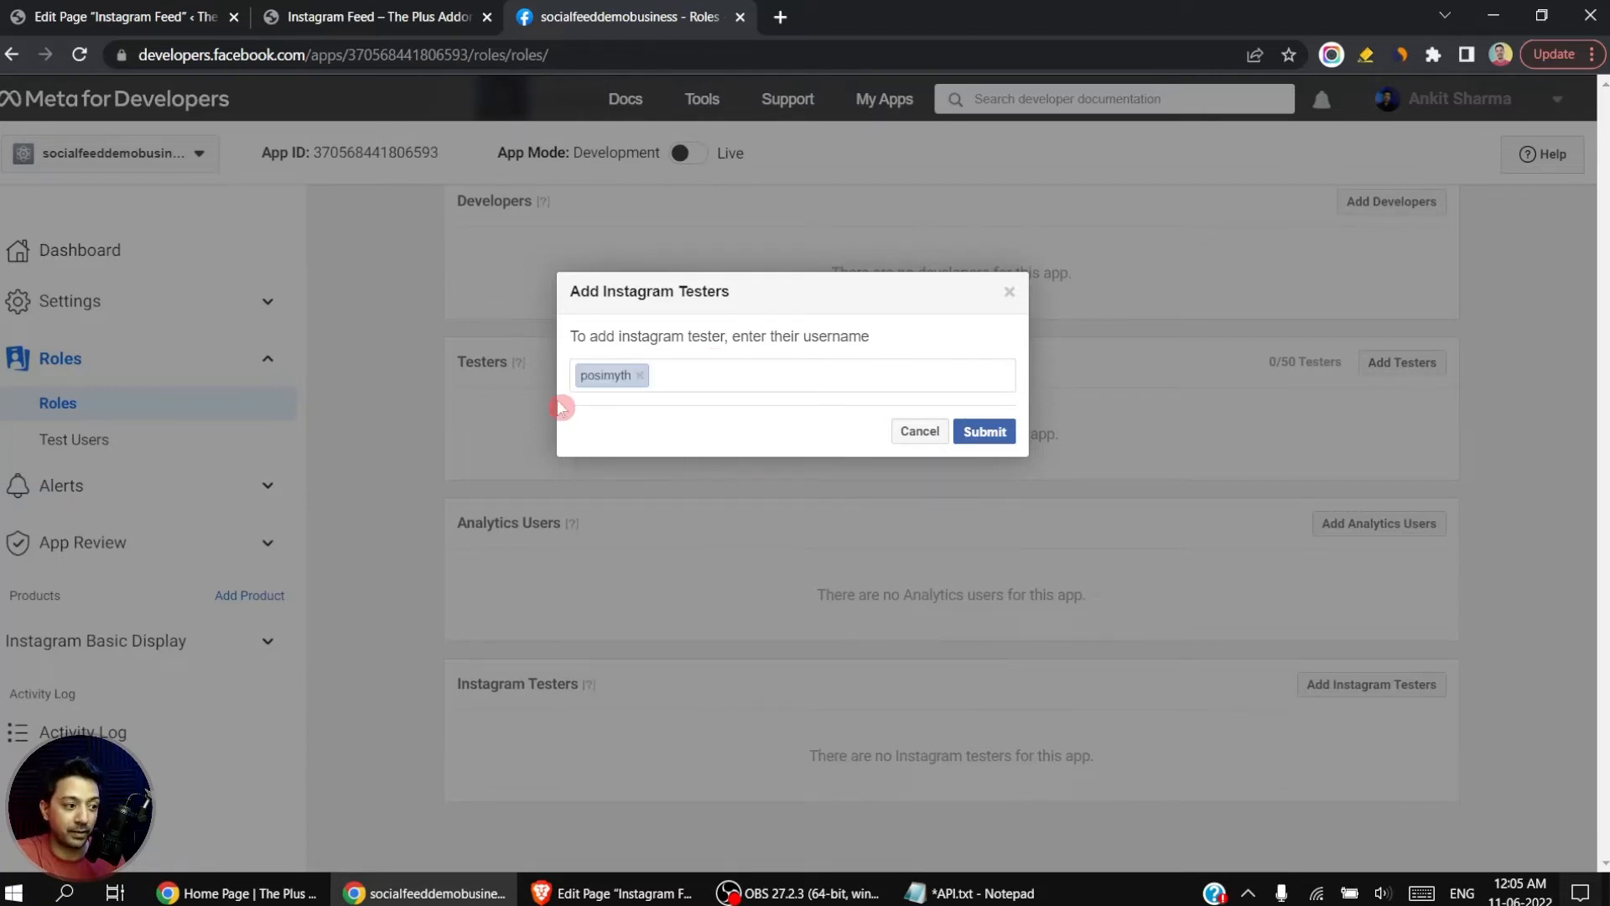
click(998, 444)
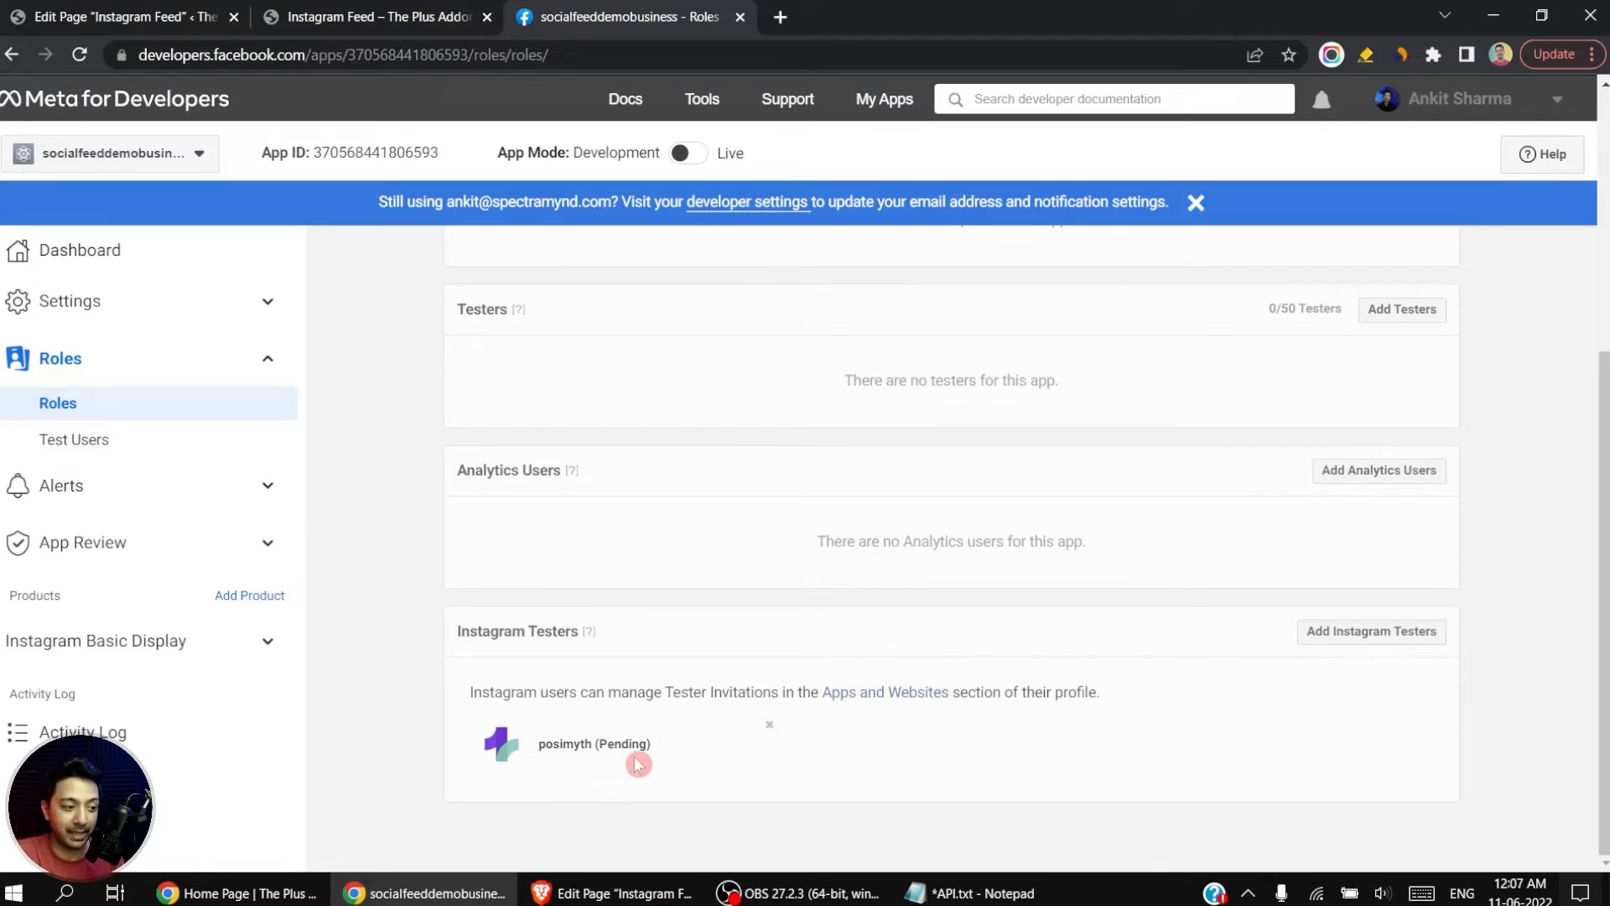
Step: Open Instagram's Apps and Websites page in a separate tab, show its tester invites, and reload the app's roles page
right_click(890, 697)
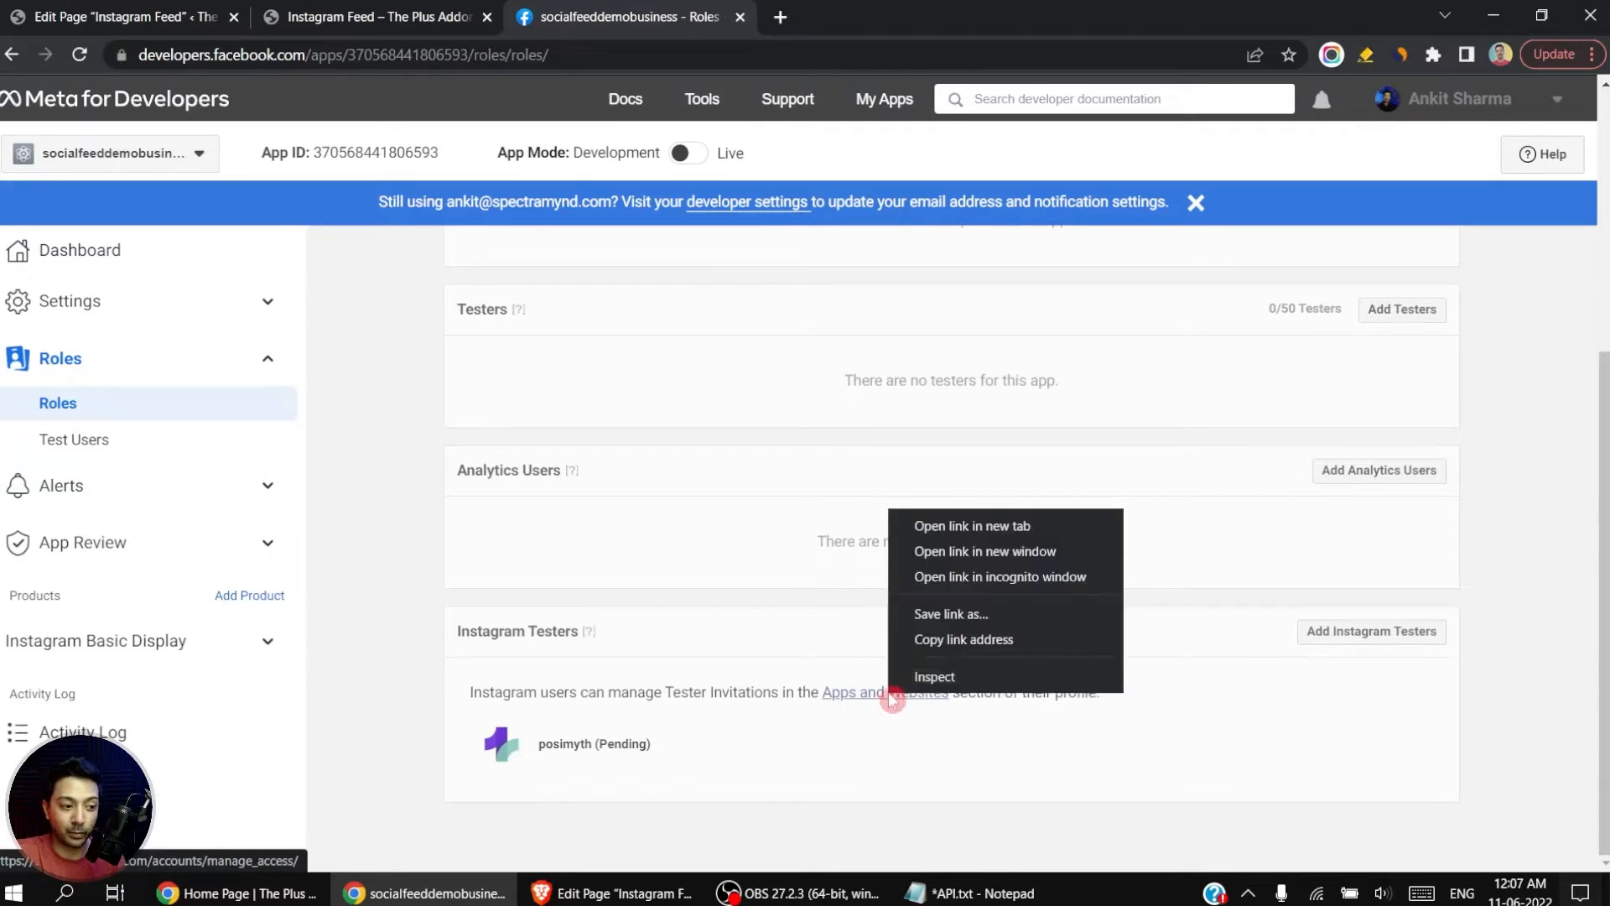
click(953, 525)
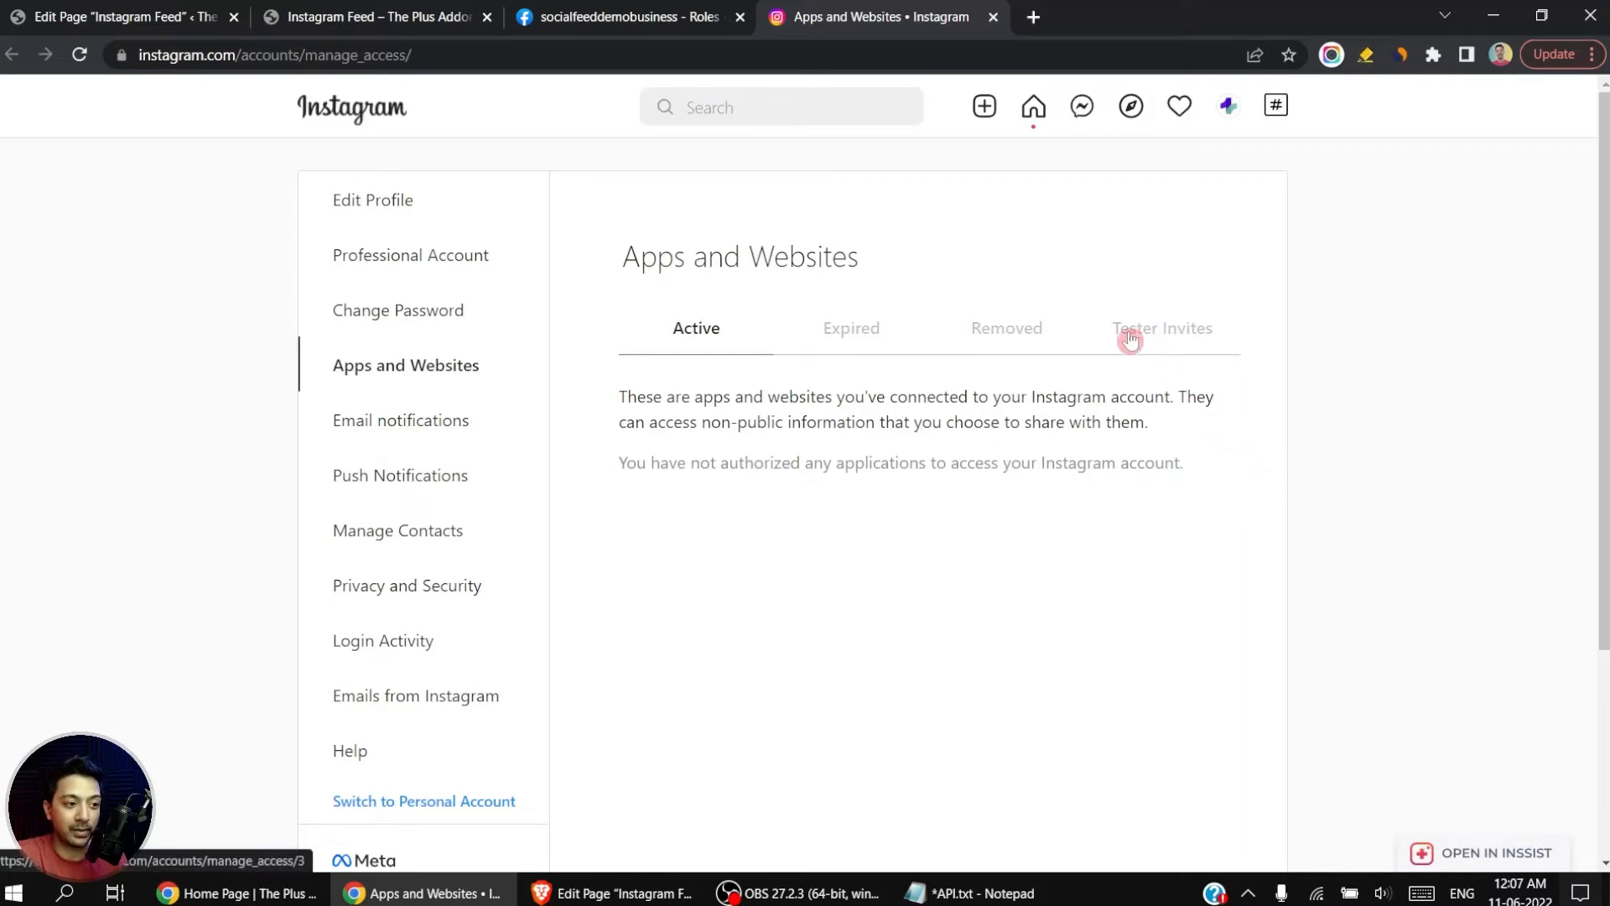
click(1184, 337)
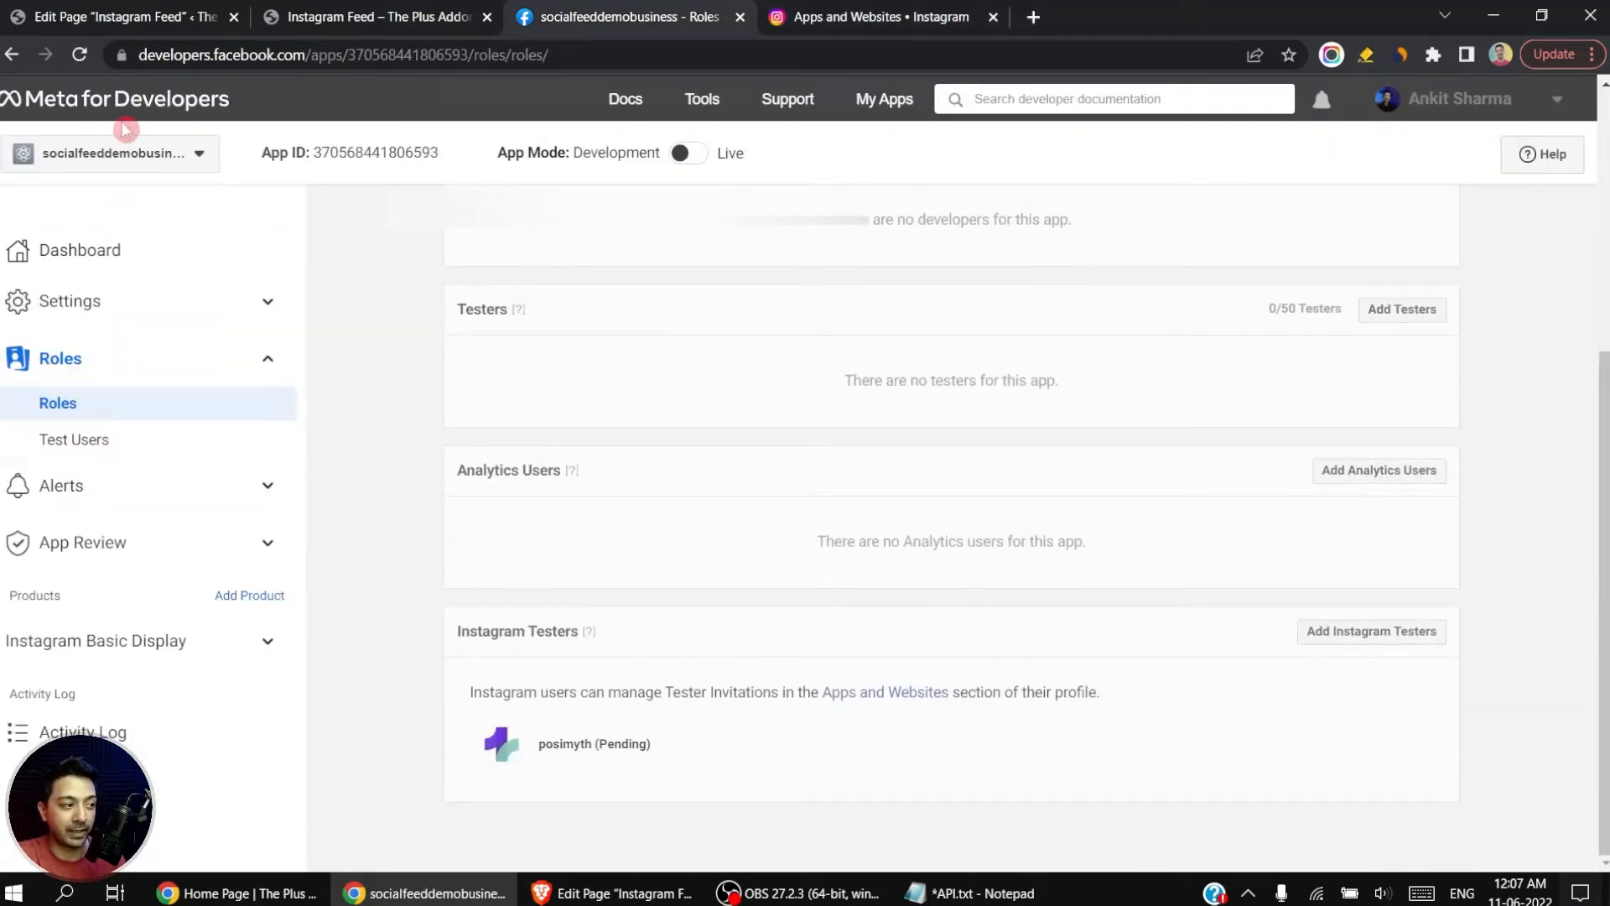
click(82, 56)
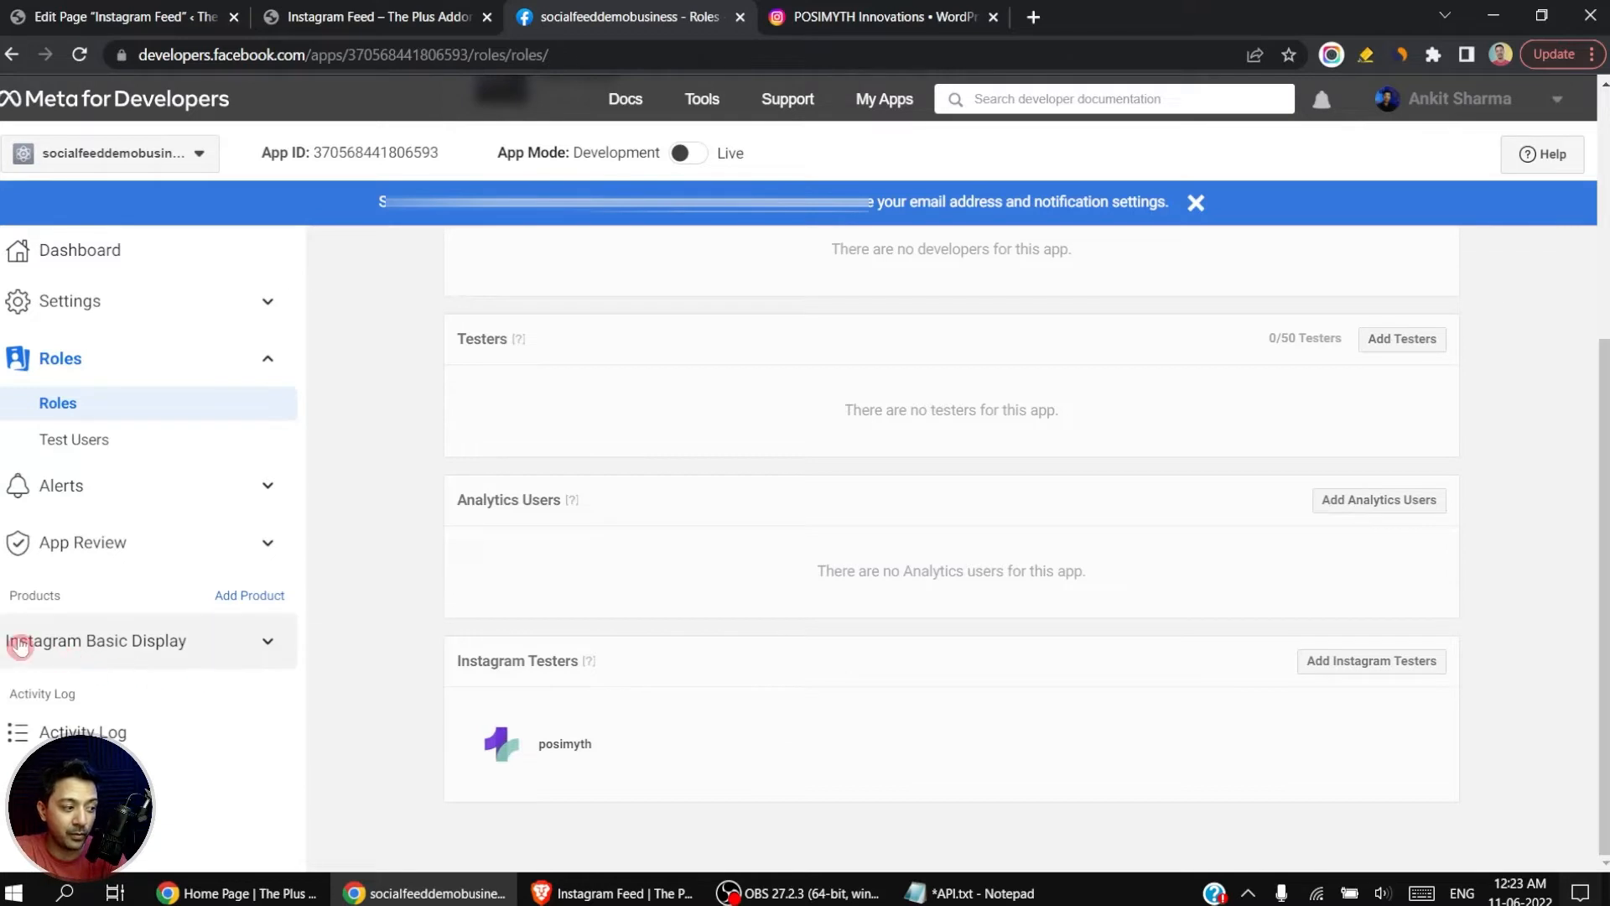
Step: Generate a Basic Display user token for the posimyth tester, logging in to Instagram and allowing profile and media access
click(263, 644)
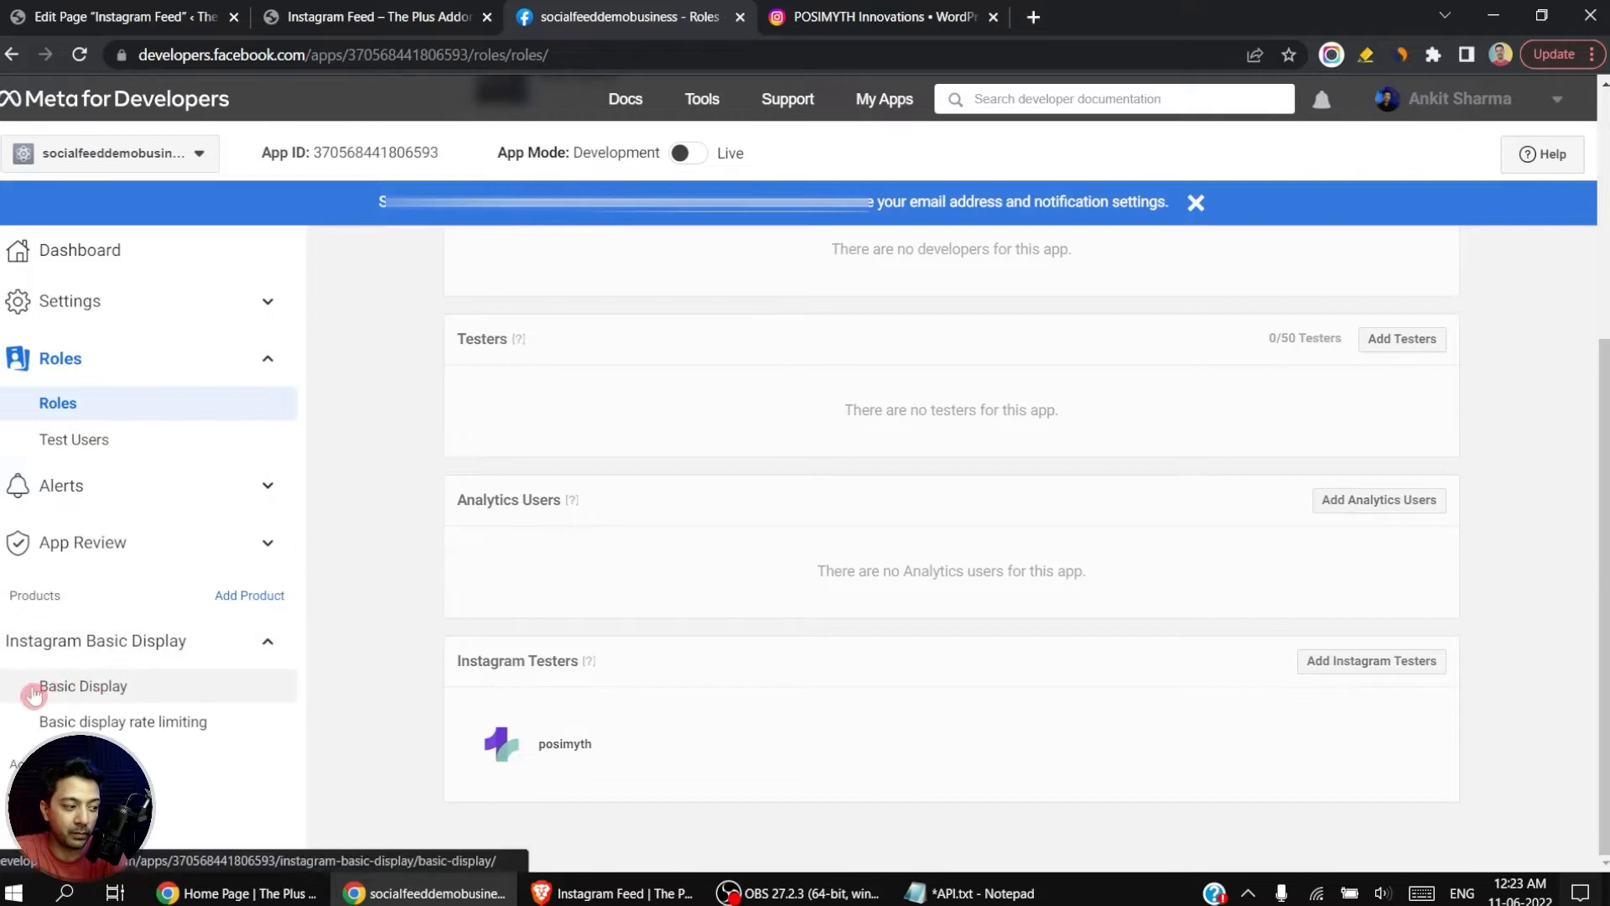
click(92, 687)
scroll(951, 504, down, 10)
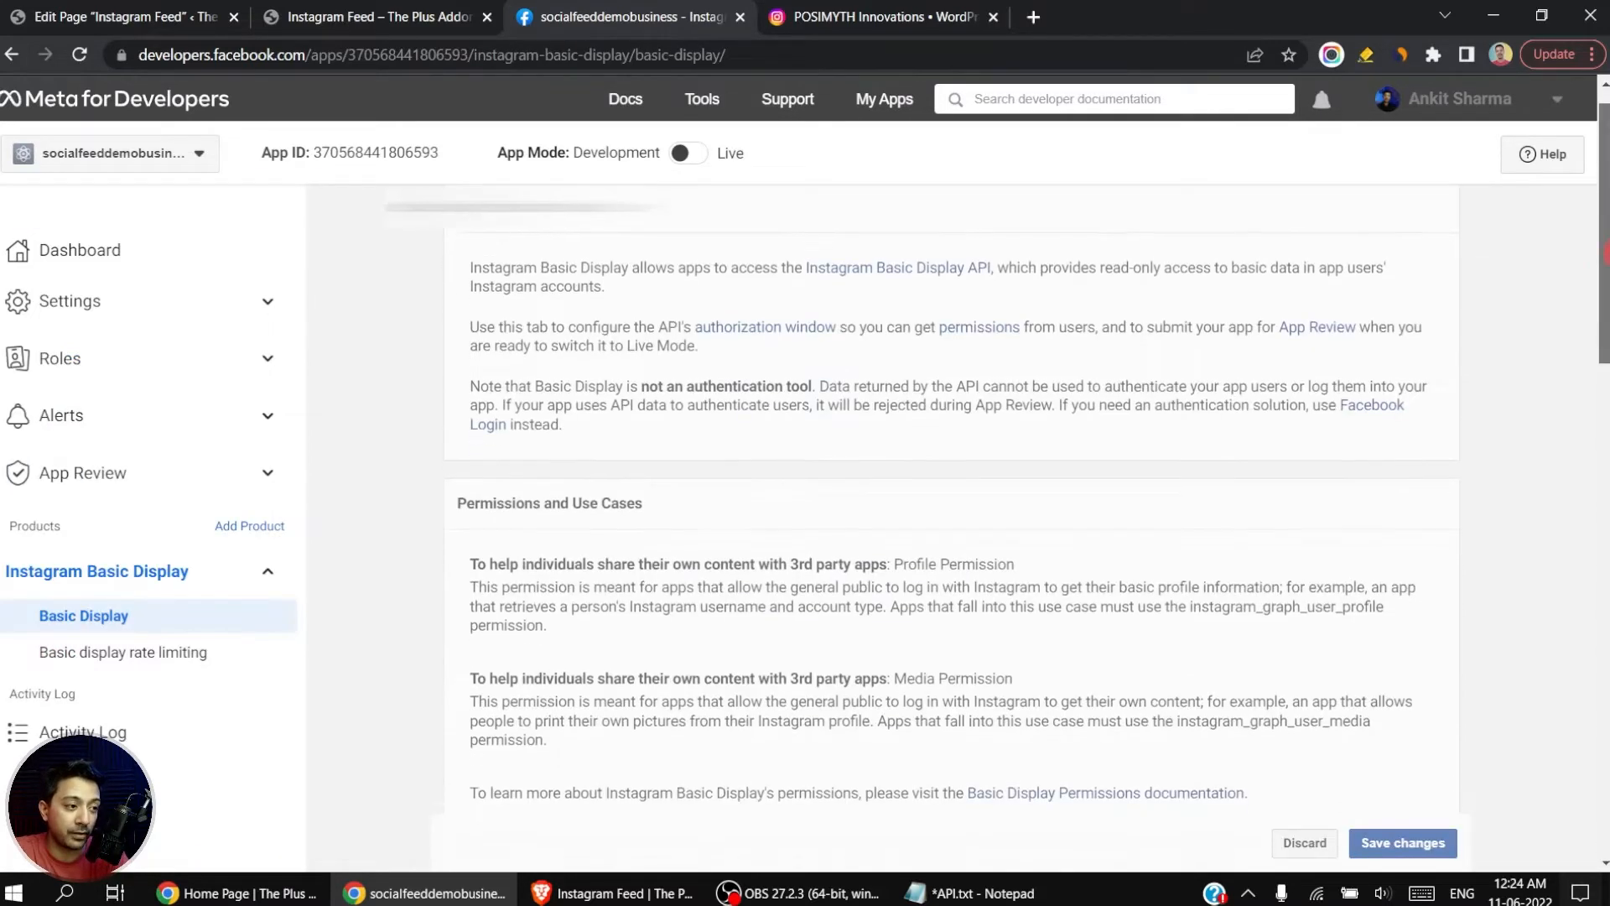
scroll(668, 519, down, 4)
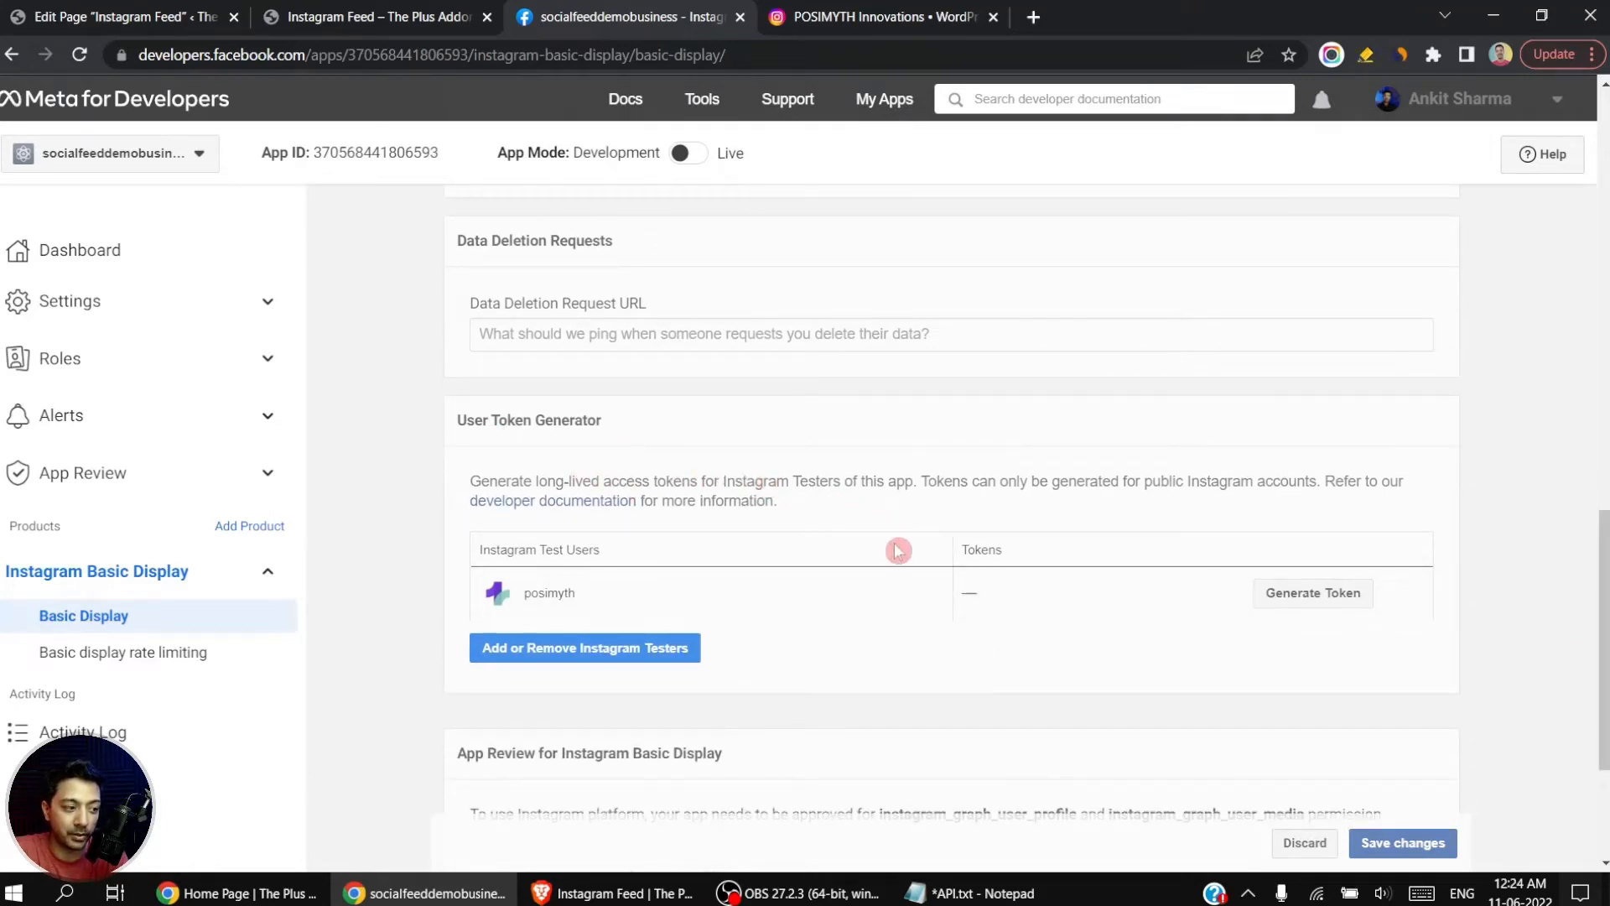
click(1310, 601)
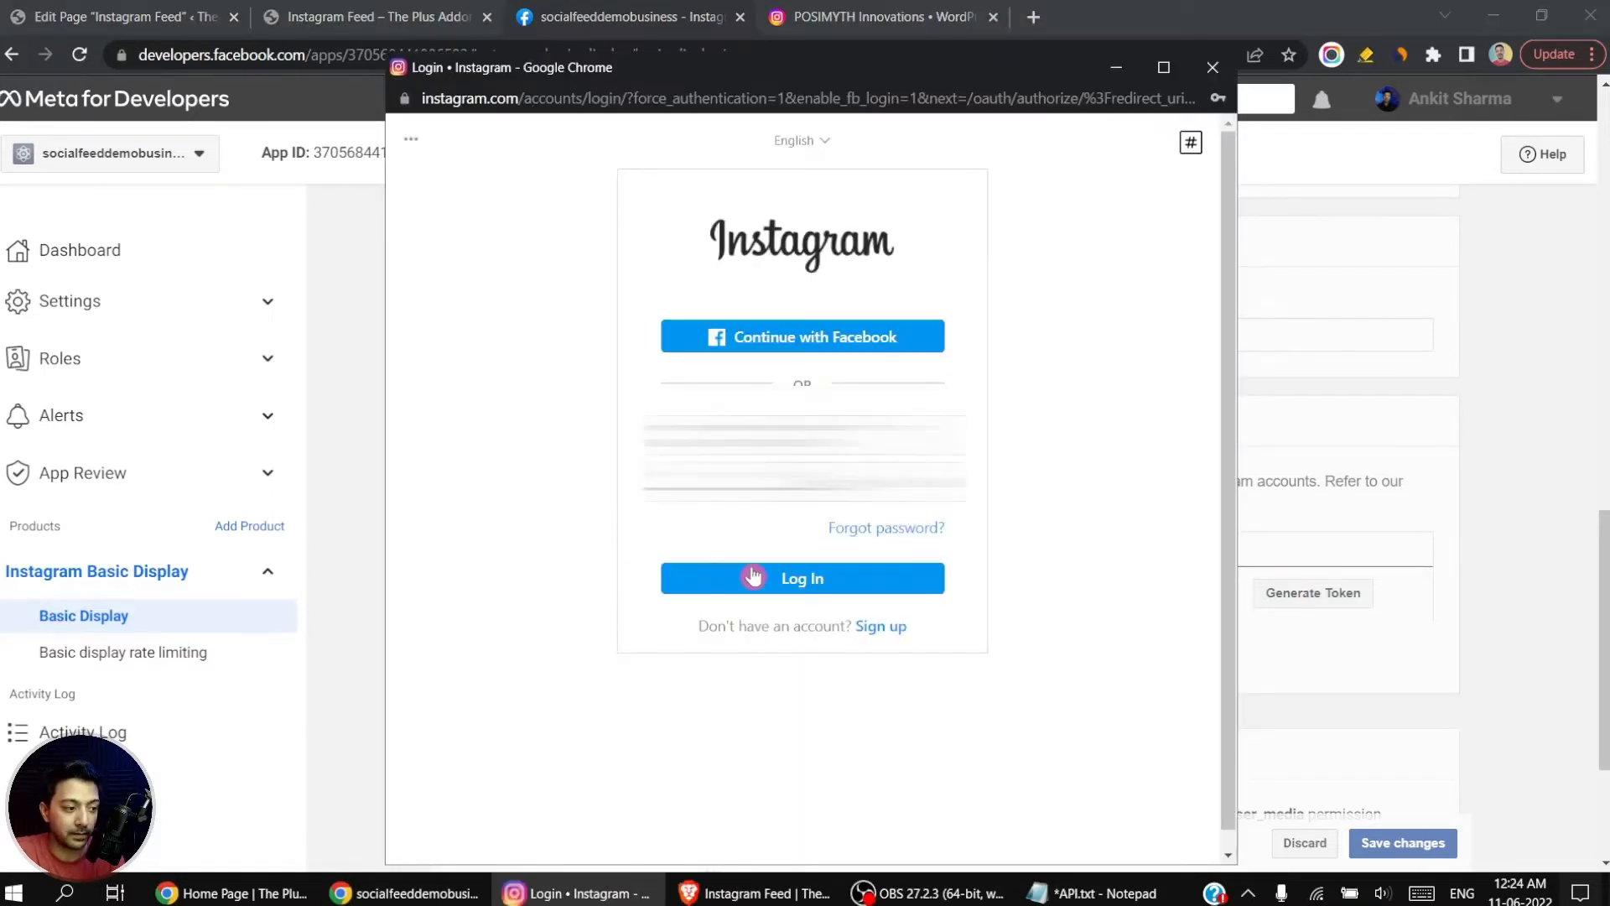
click(826, 589)
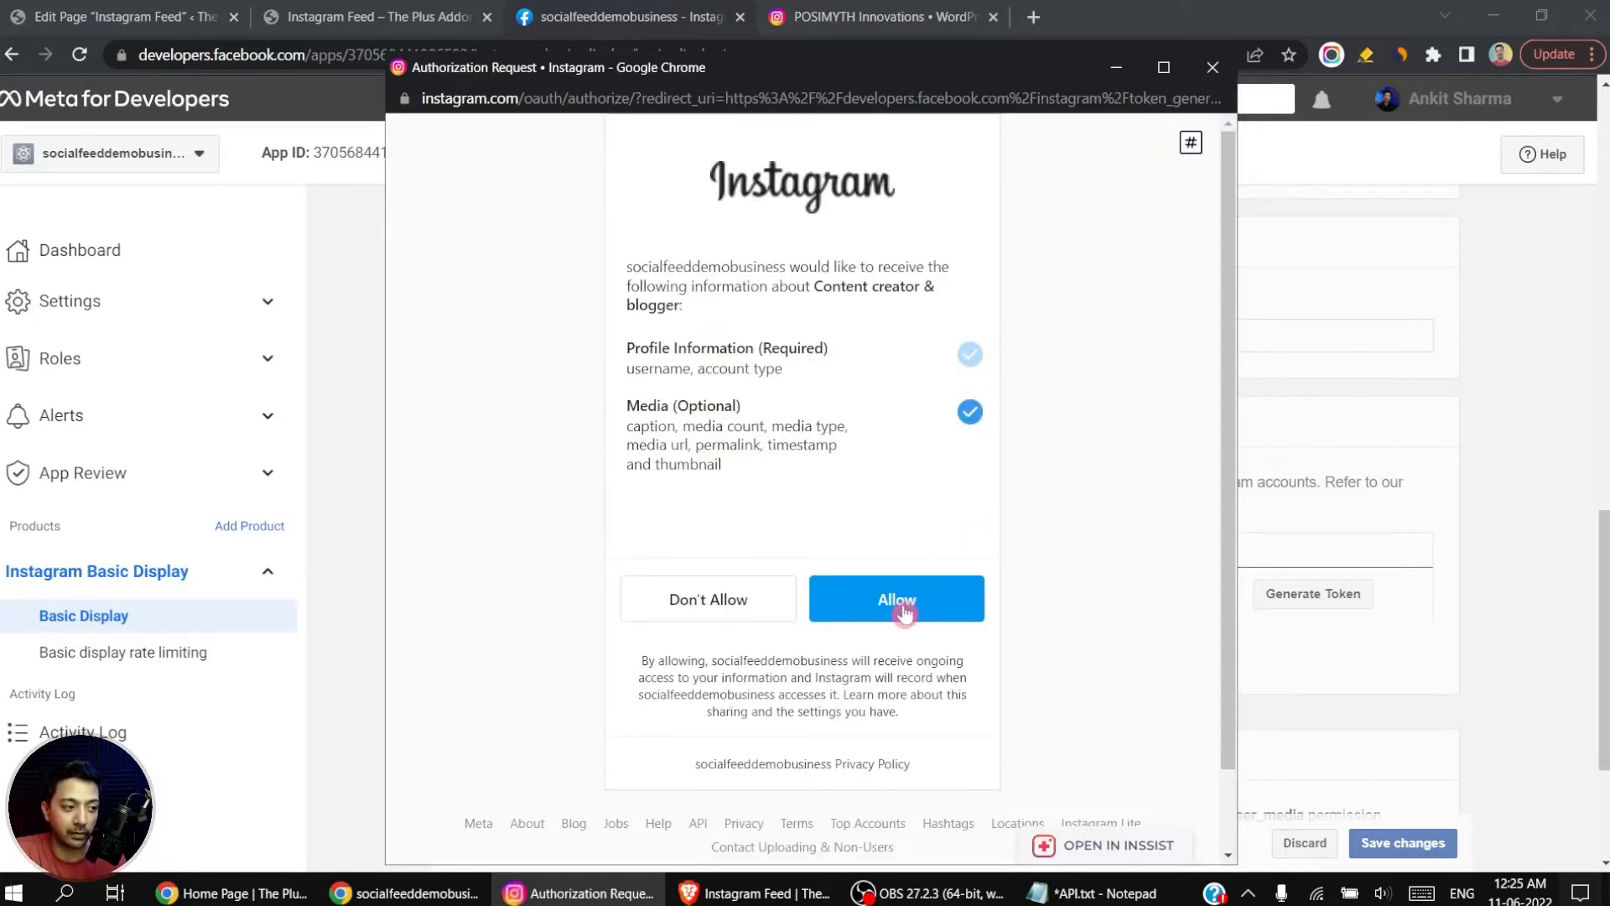
click(897, 601)
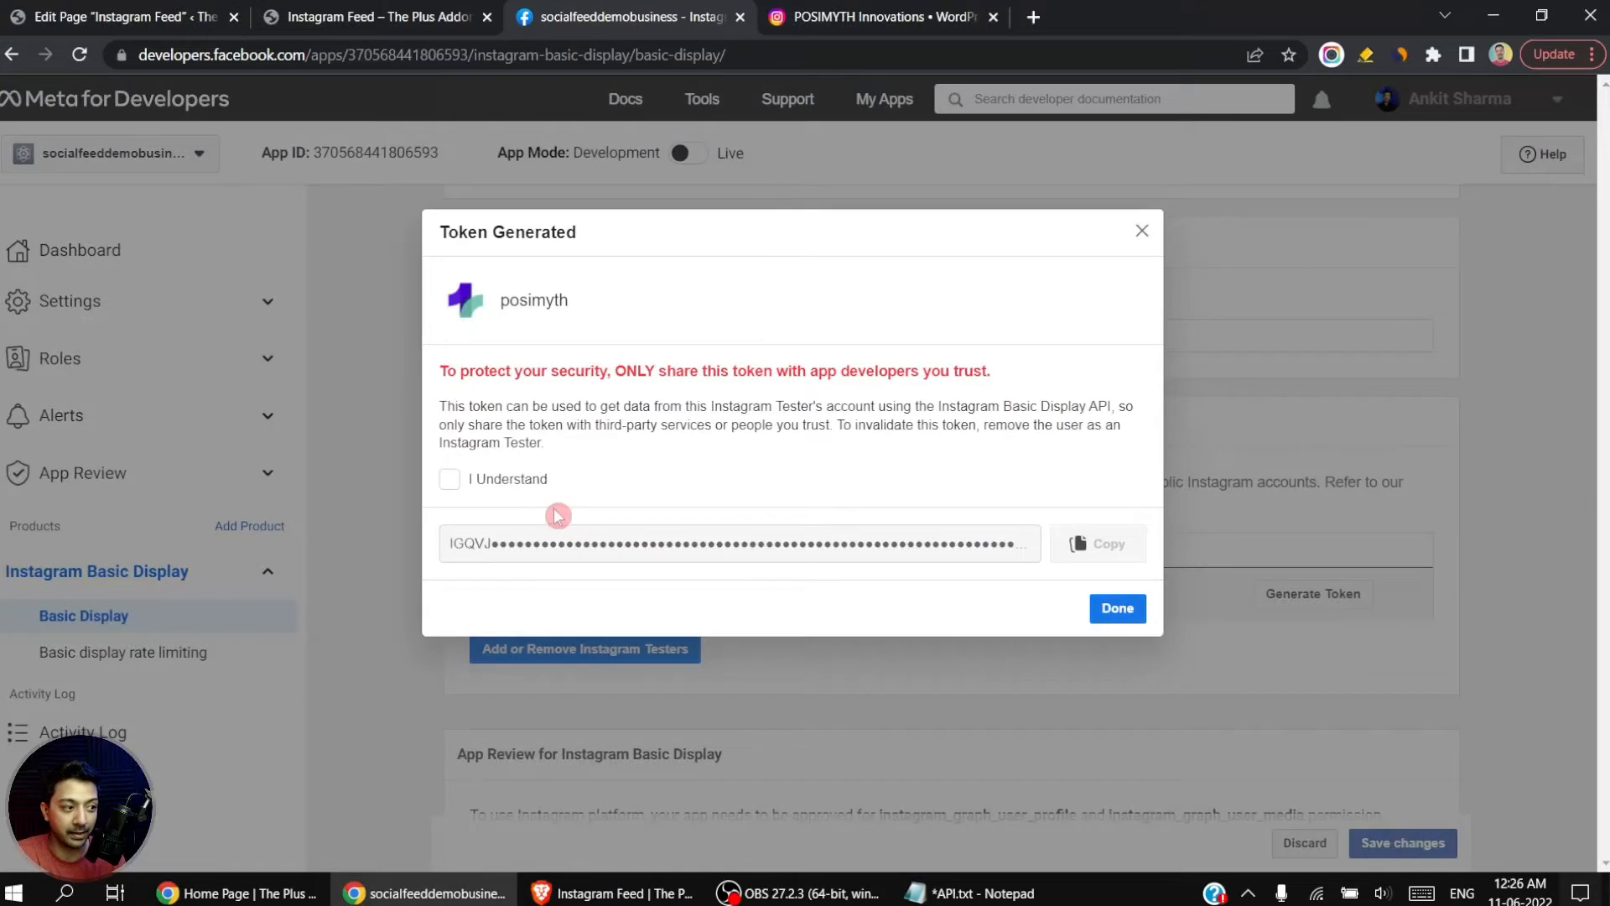
Step: Acknowledge the token security notice, copy the generated token, and save the Basic Display changes
click(447, 487)
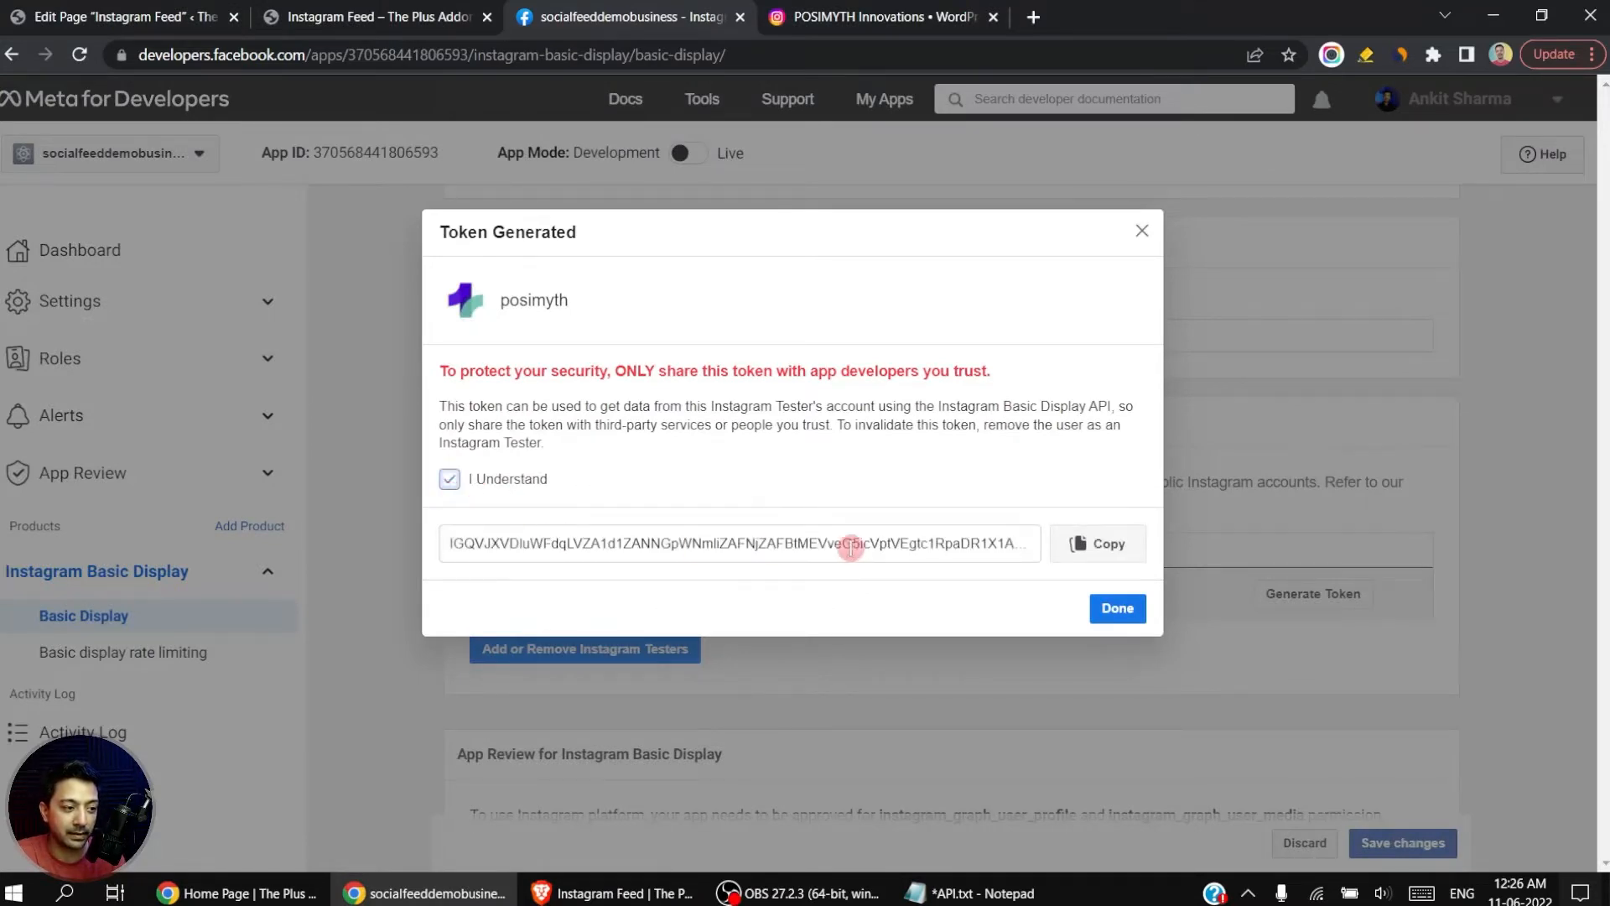
click(1100, 550)
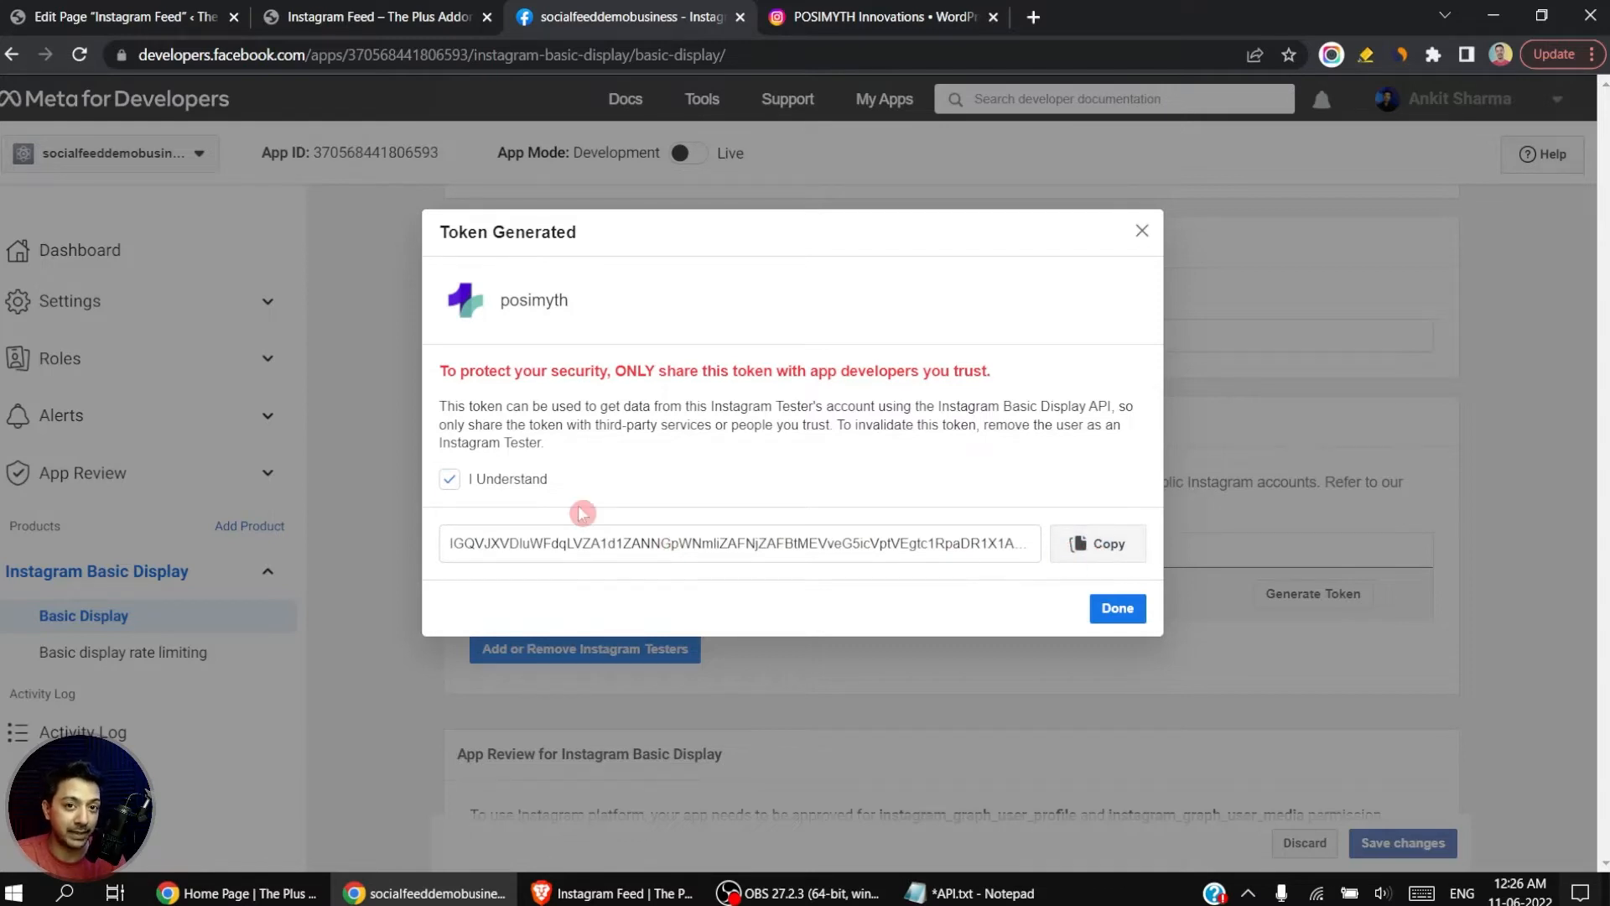
click(1119, 609)
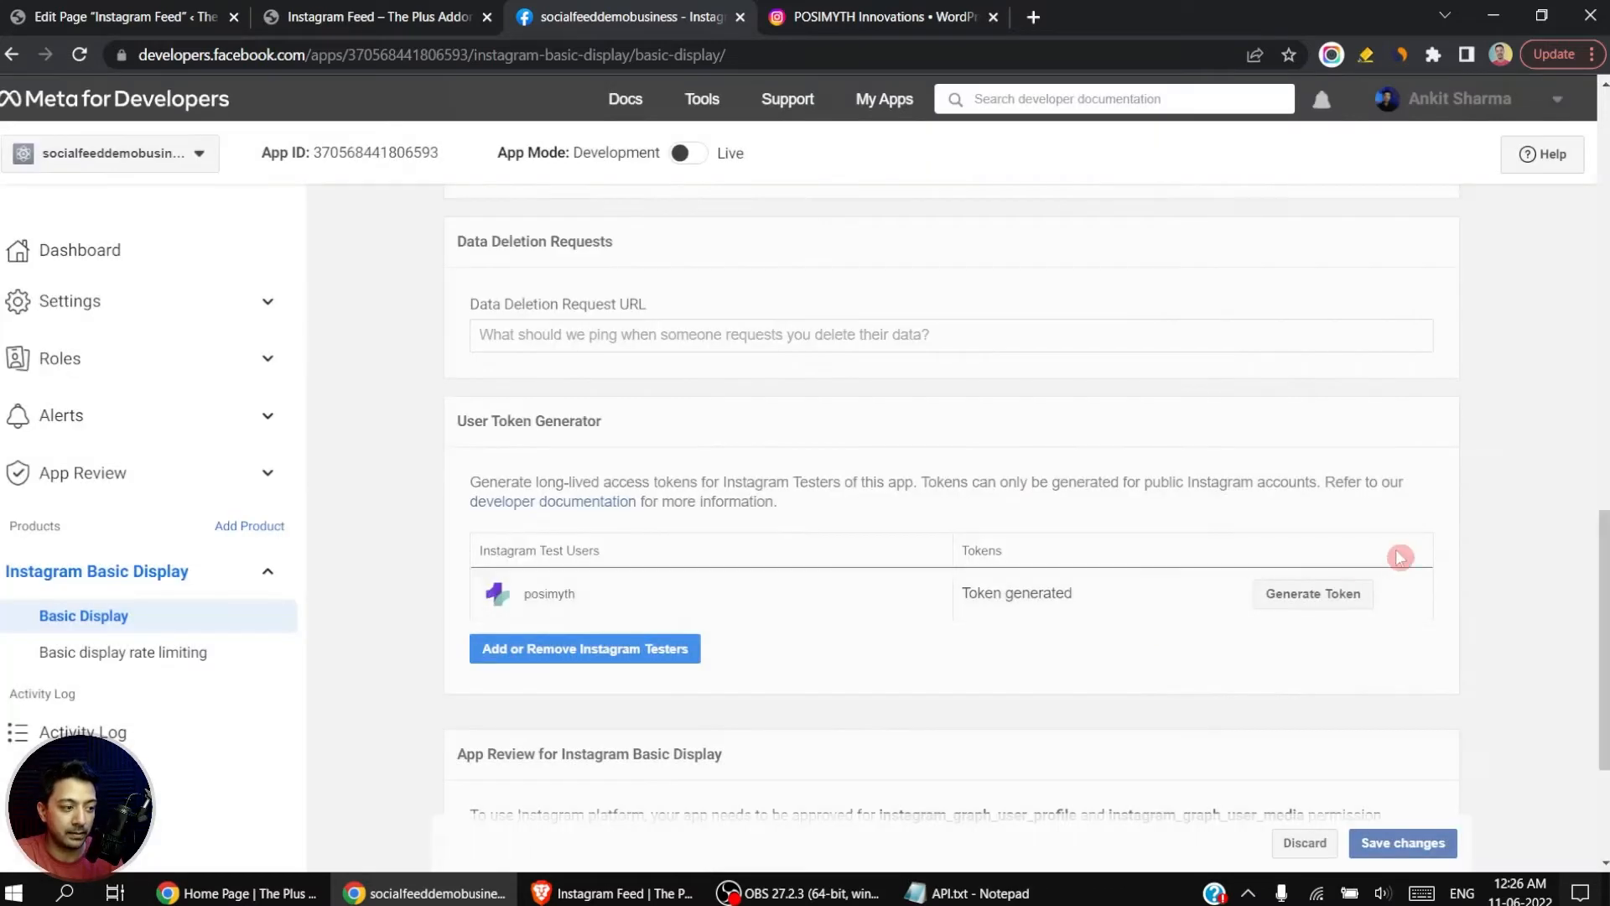
scroll(1398, 557, down, 3)
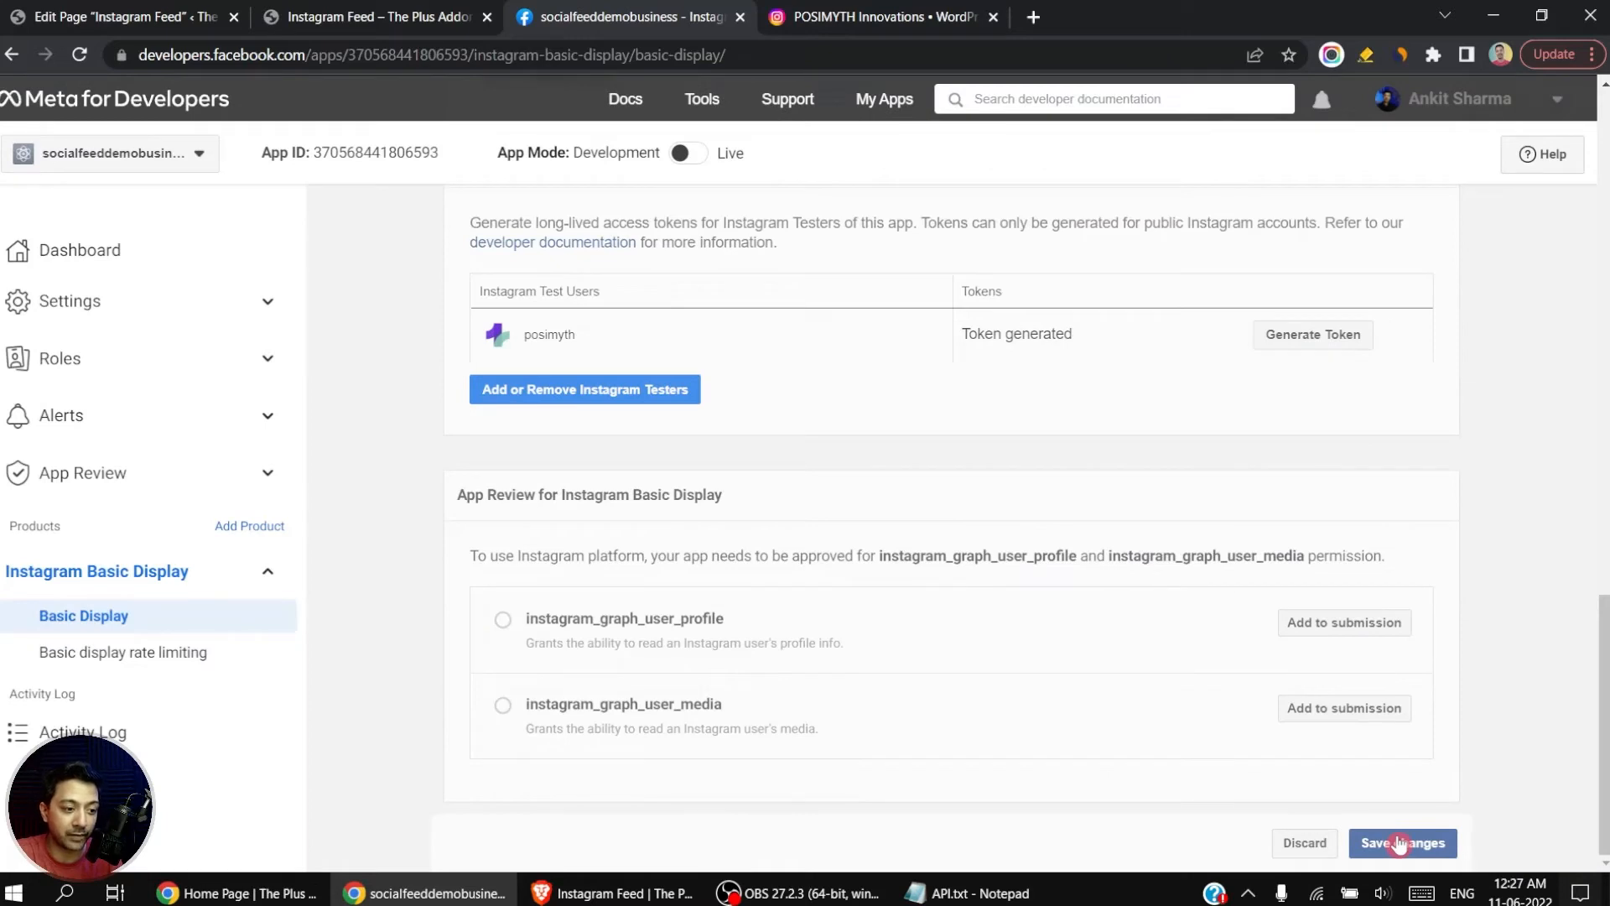
click(1399, 843)
Step: Copy the Instagram App ID from the Basic Display settings into the social feed block's App ID field in WordPress
key(ctrl+1)
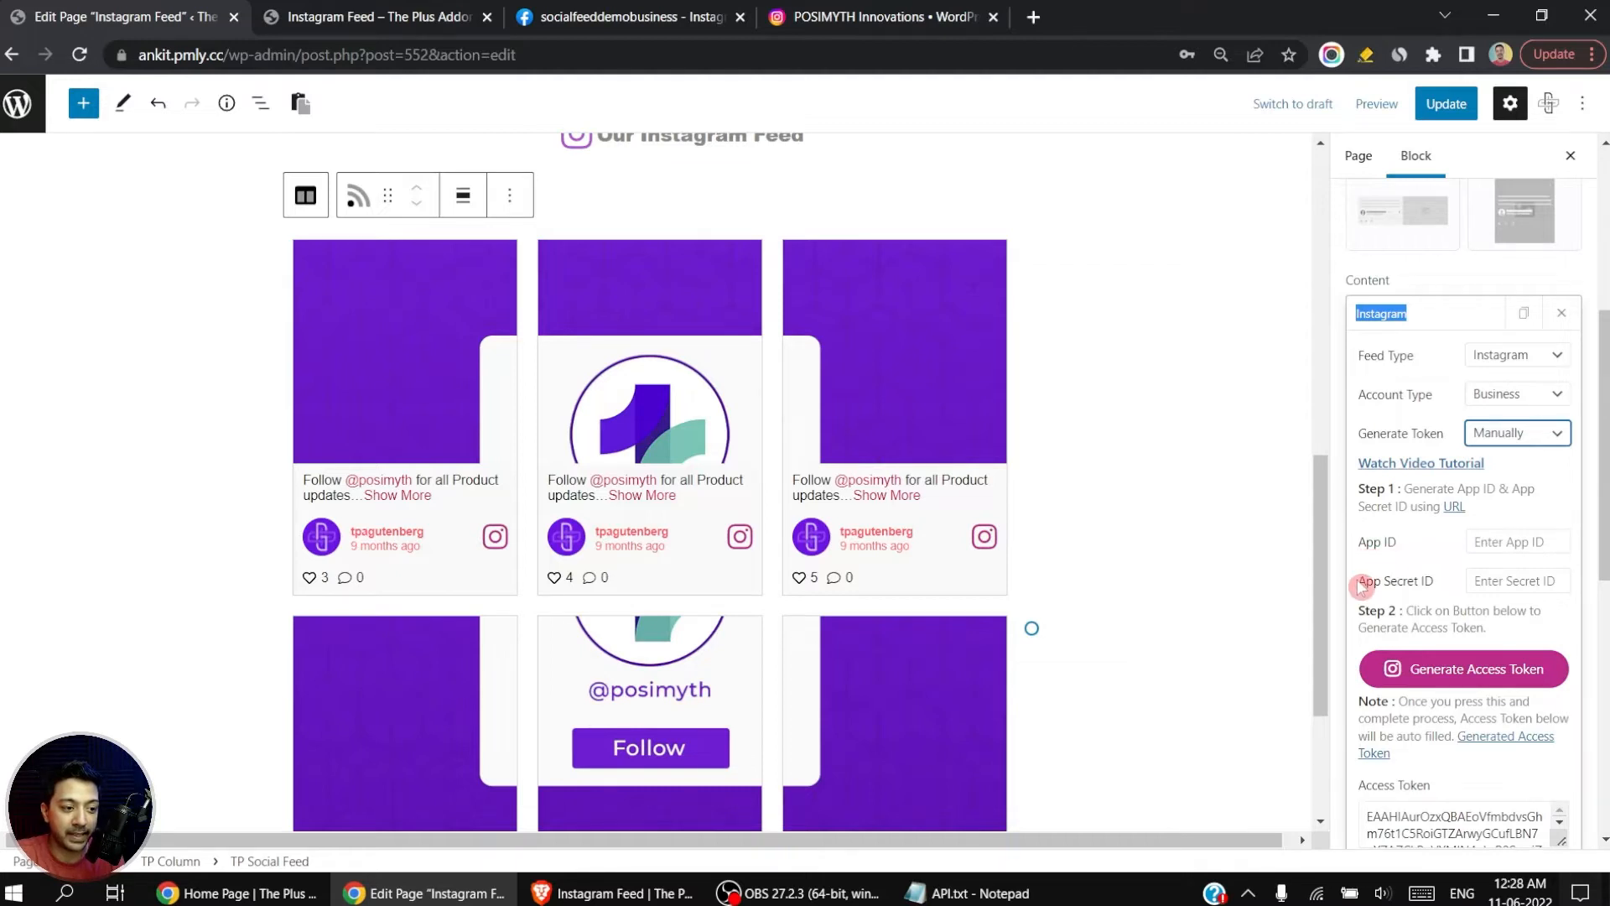
key(ctrl+3)
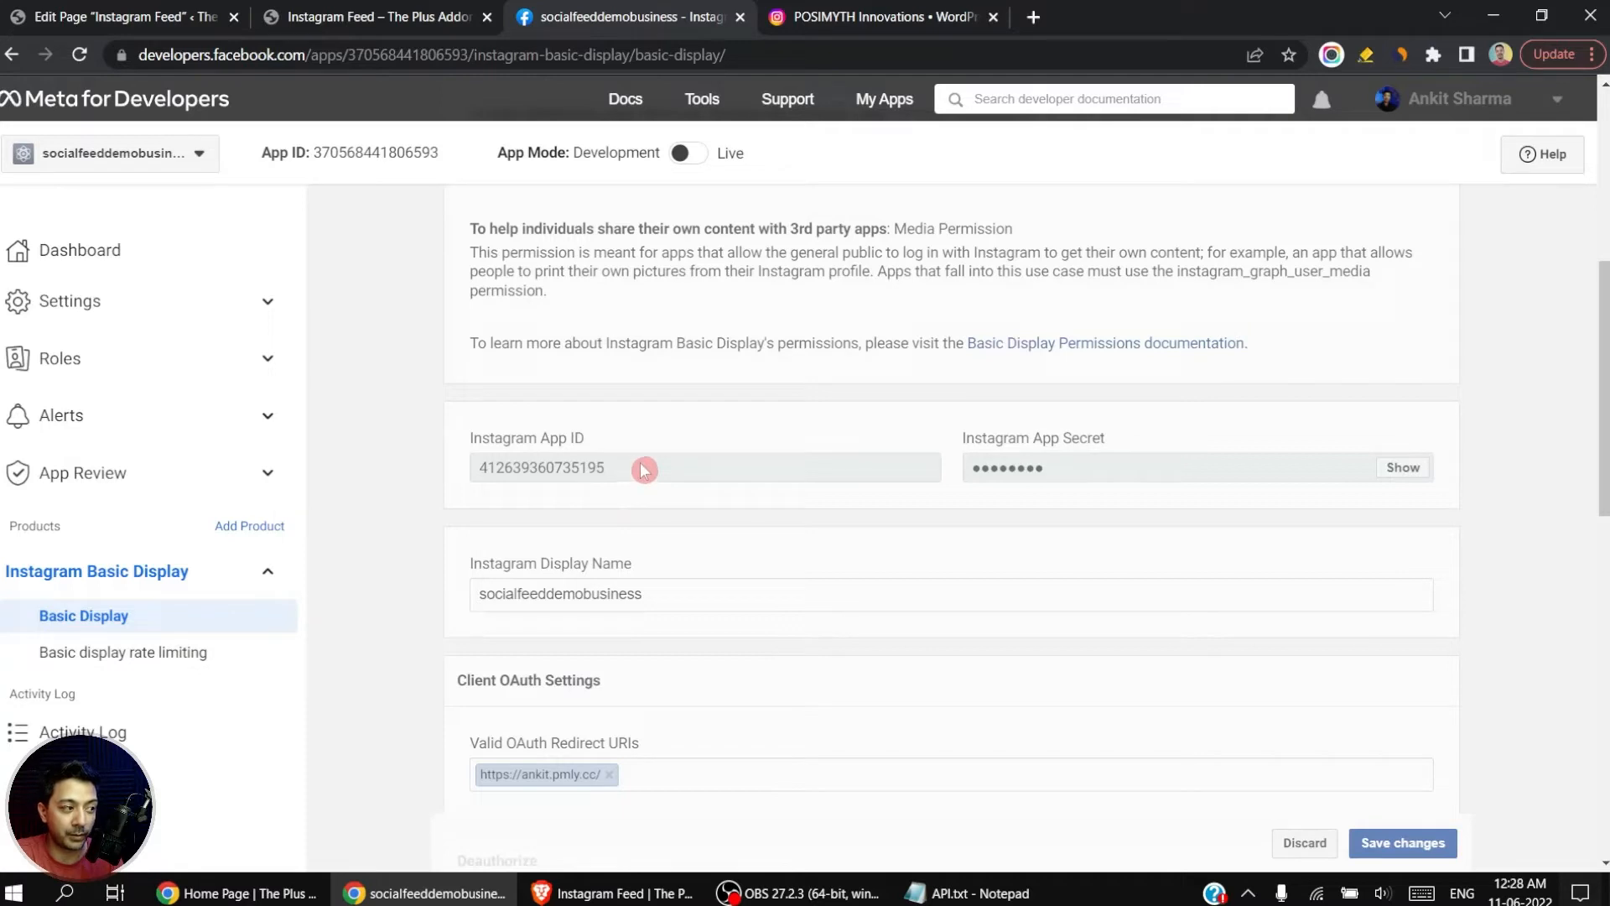
drag(627, 471, 496, 486)
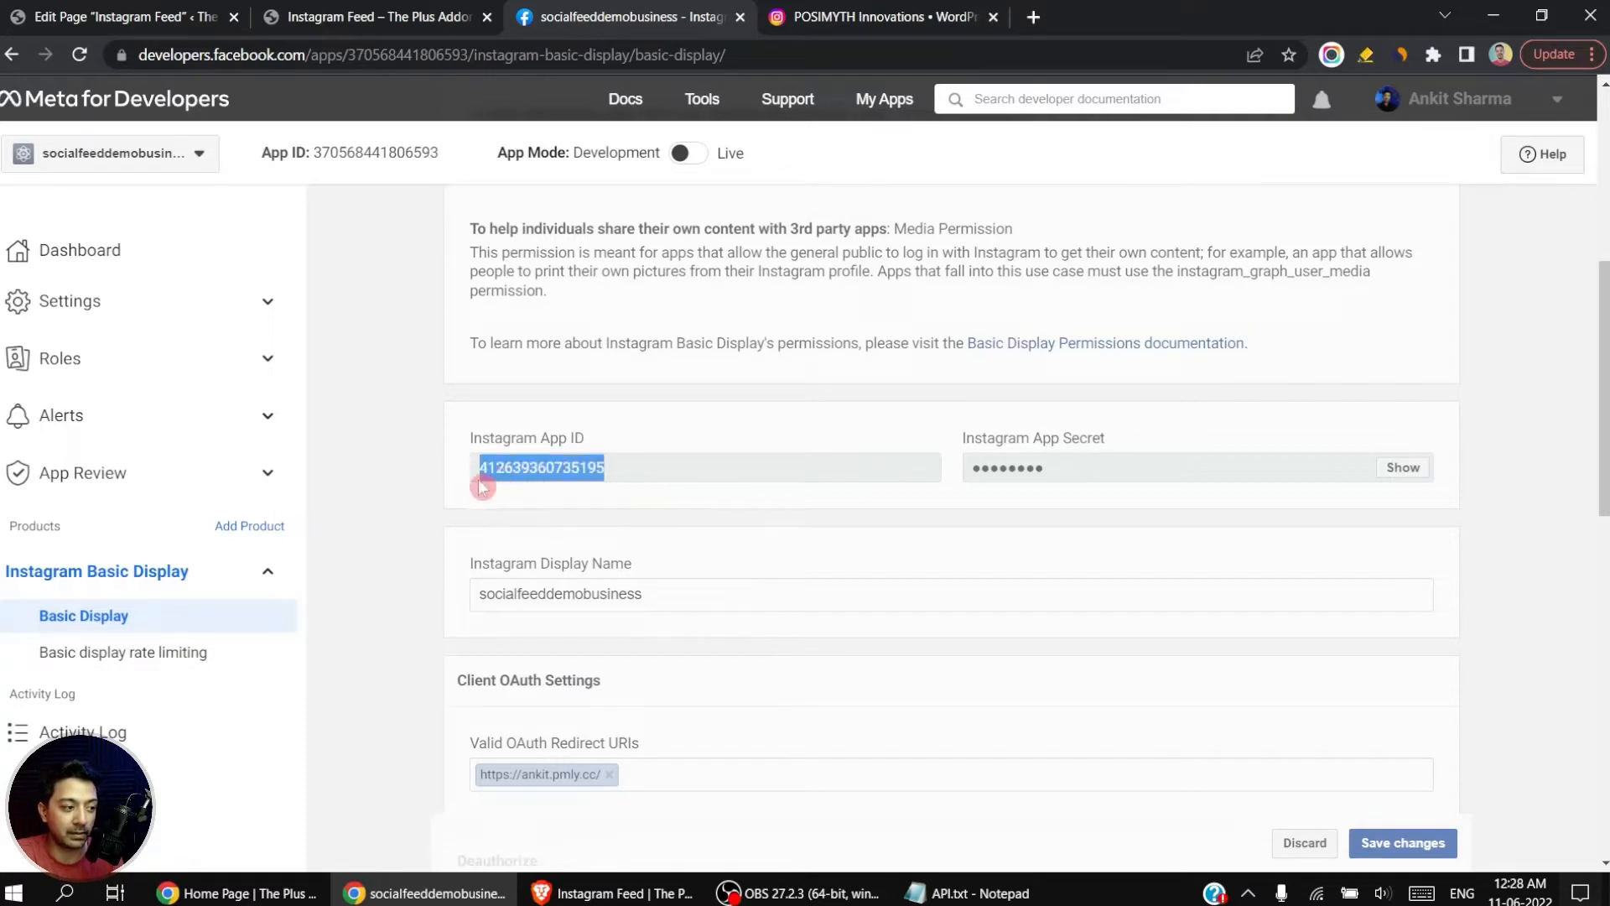
click(126, 16)
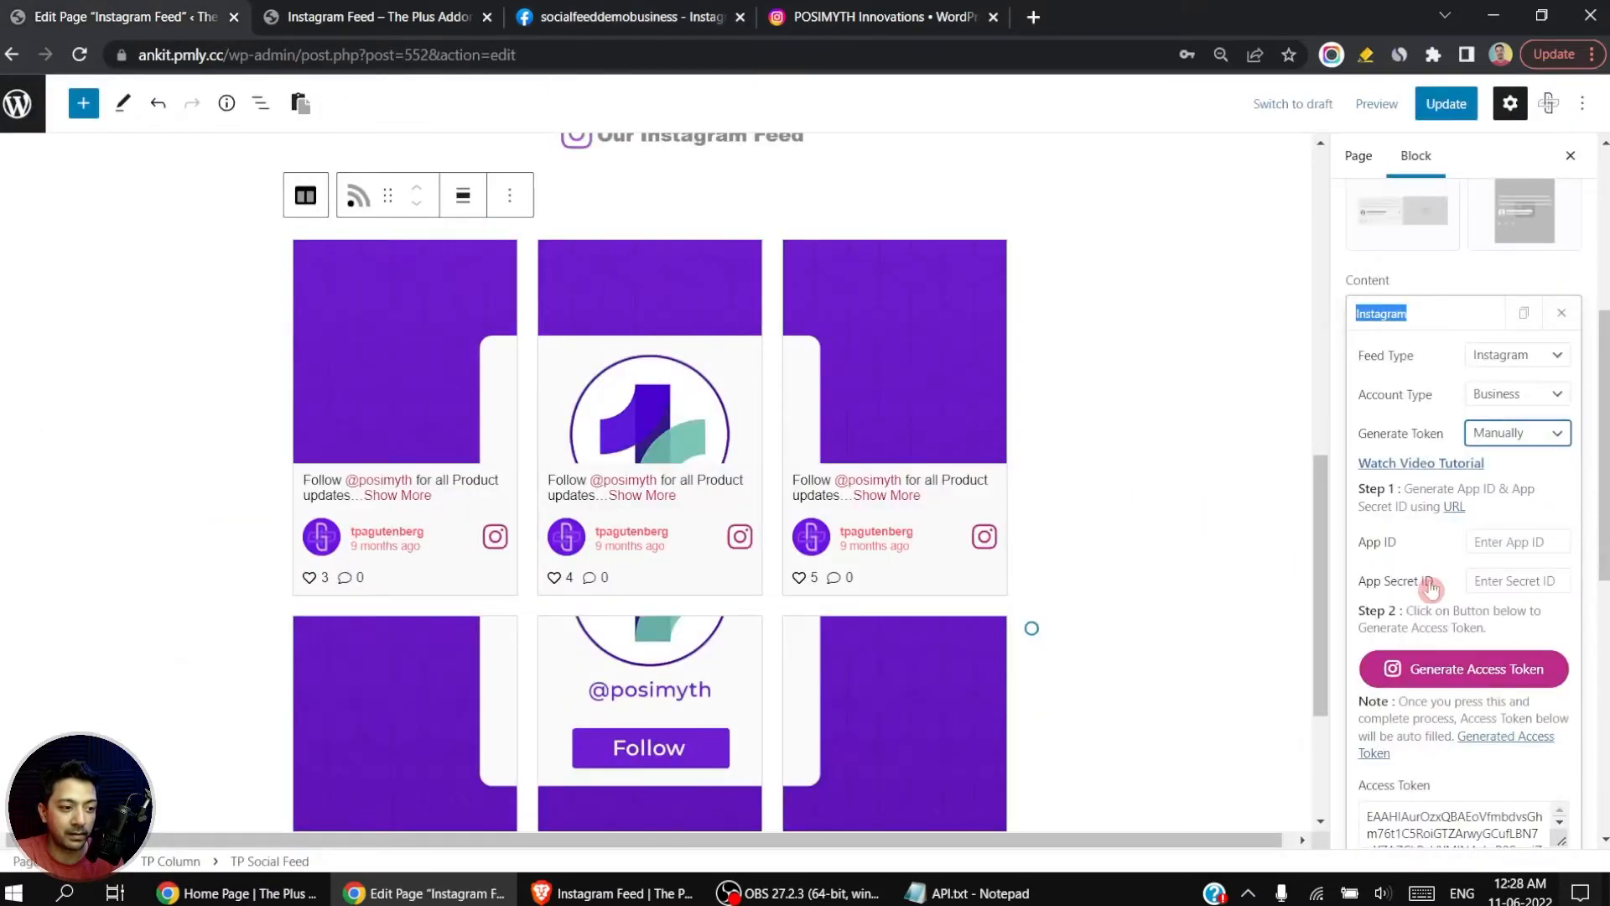
click(1481, 543)
key(ctrl+v)
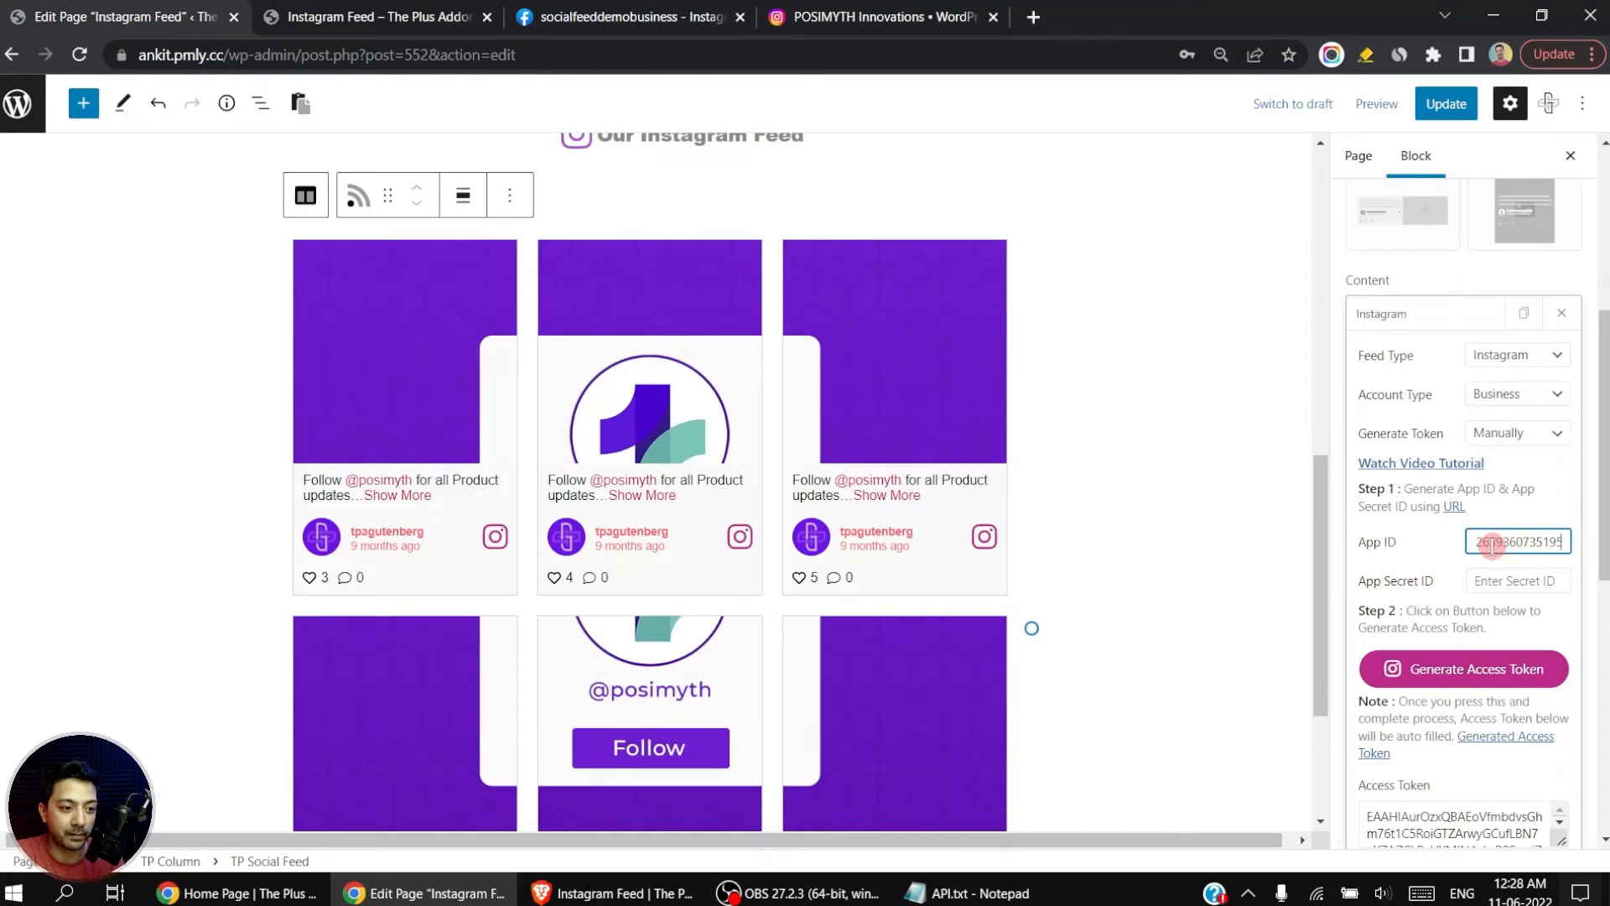
Step: Reveal the Instagram App Secret in the Basic Display settings by submitting the account password, and select the secret
click(604, 17)
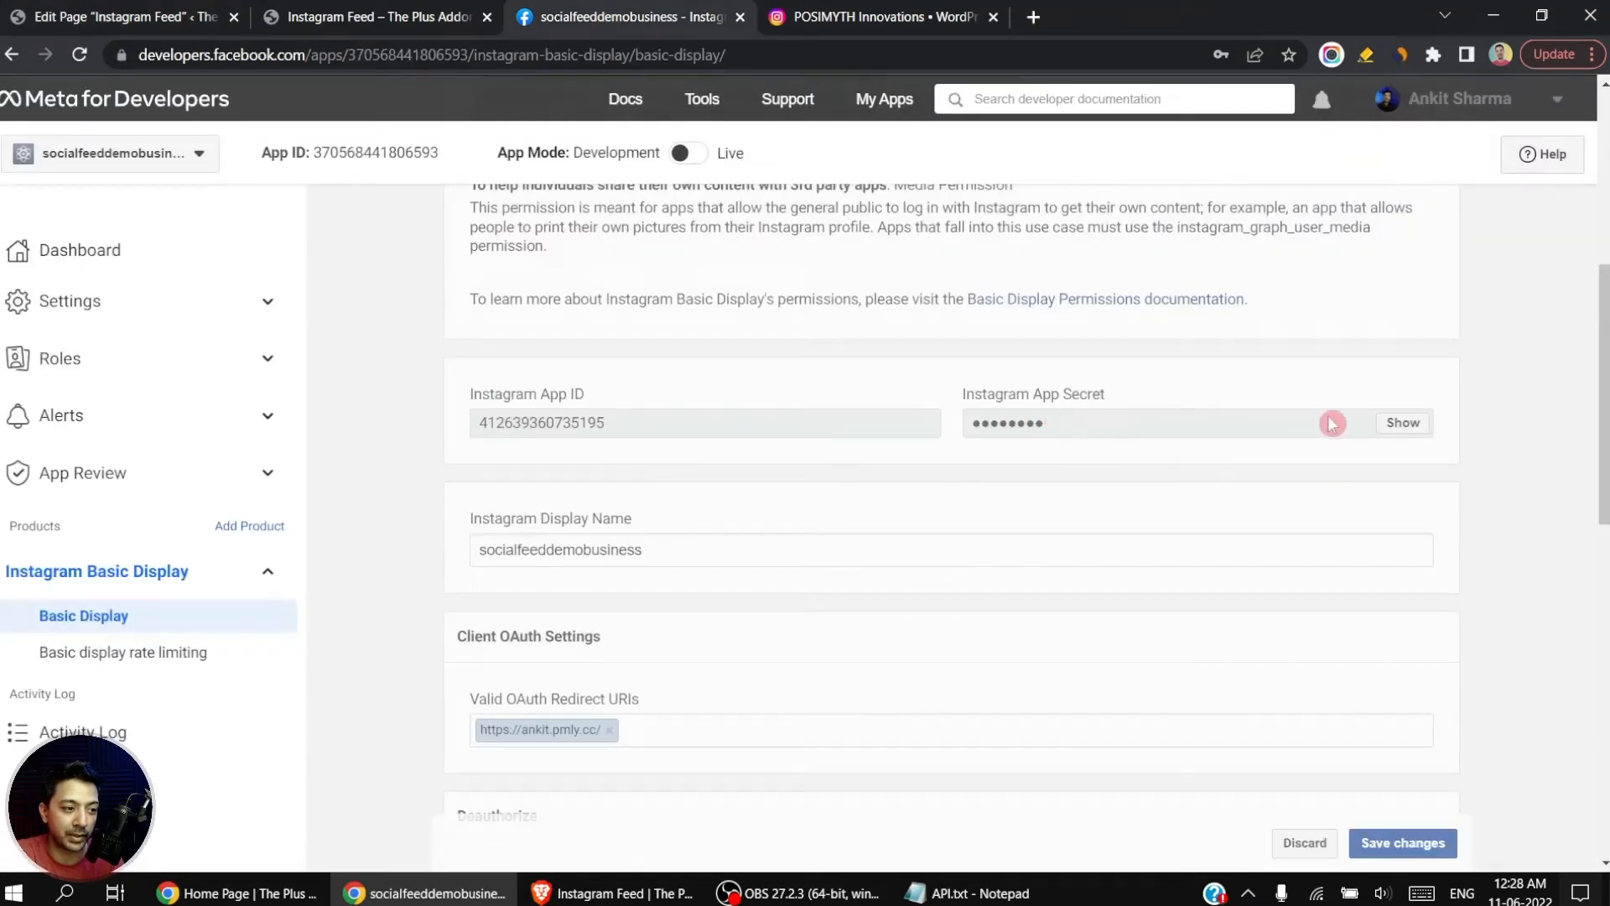
click(1404, 423)
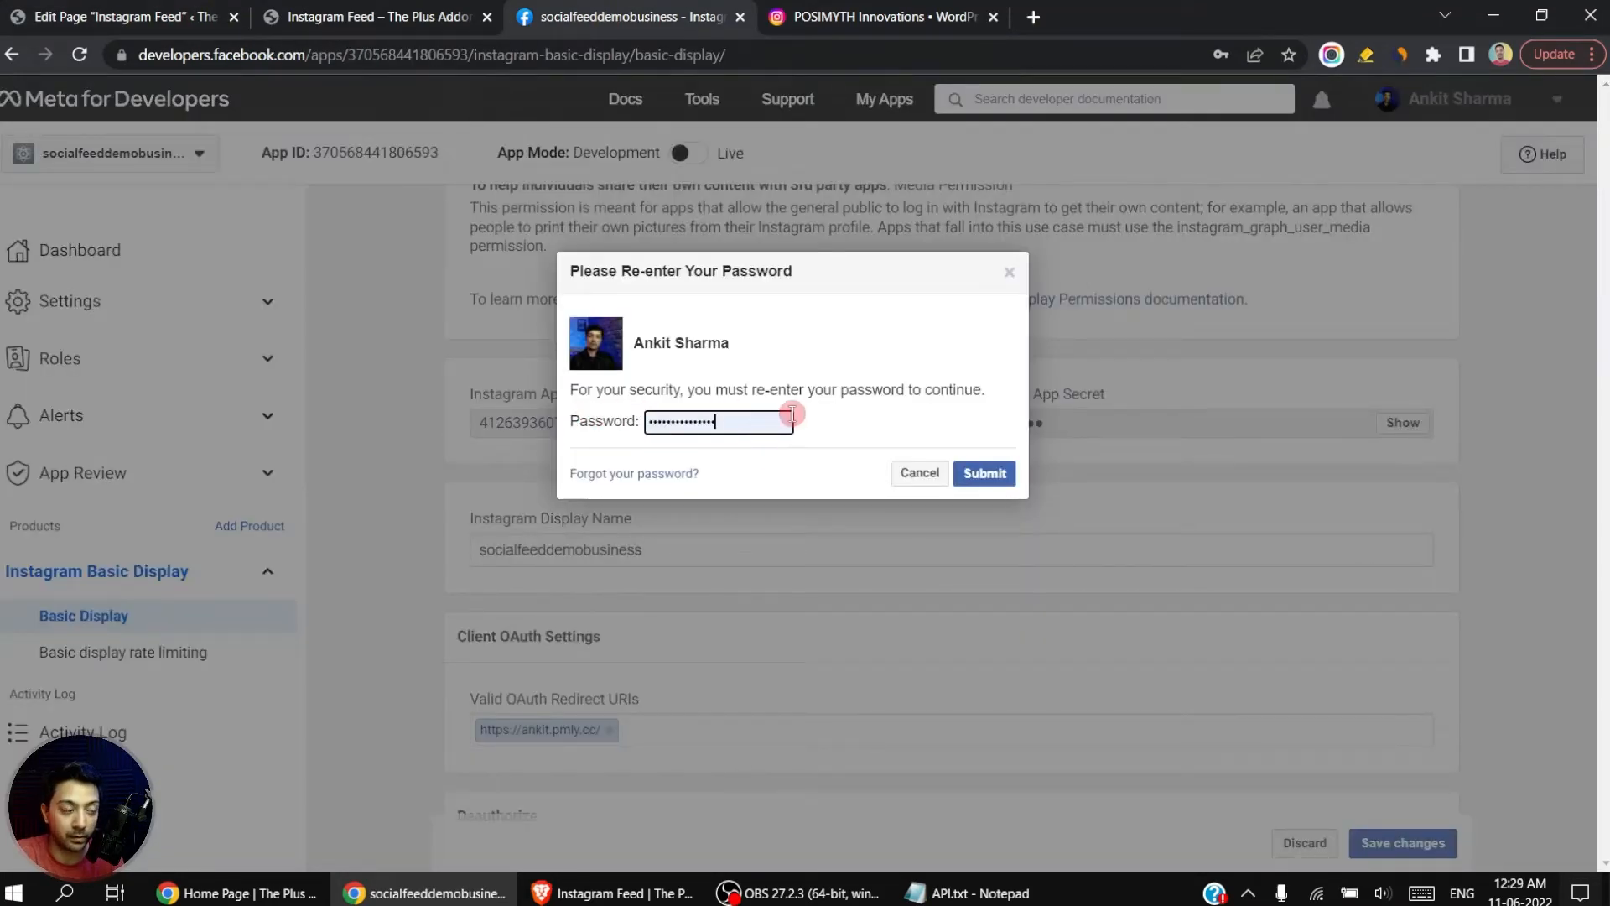
click(984, 474)
double_click(1212, 422)
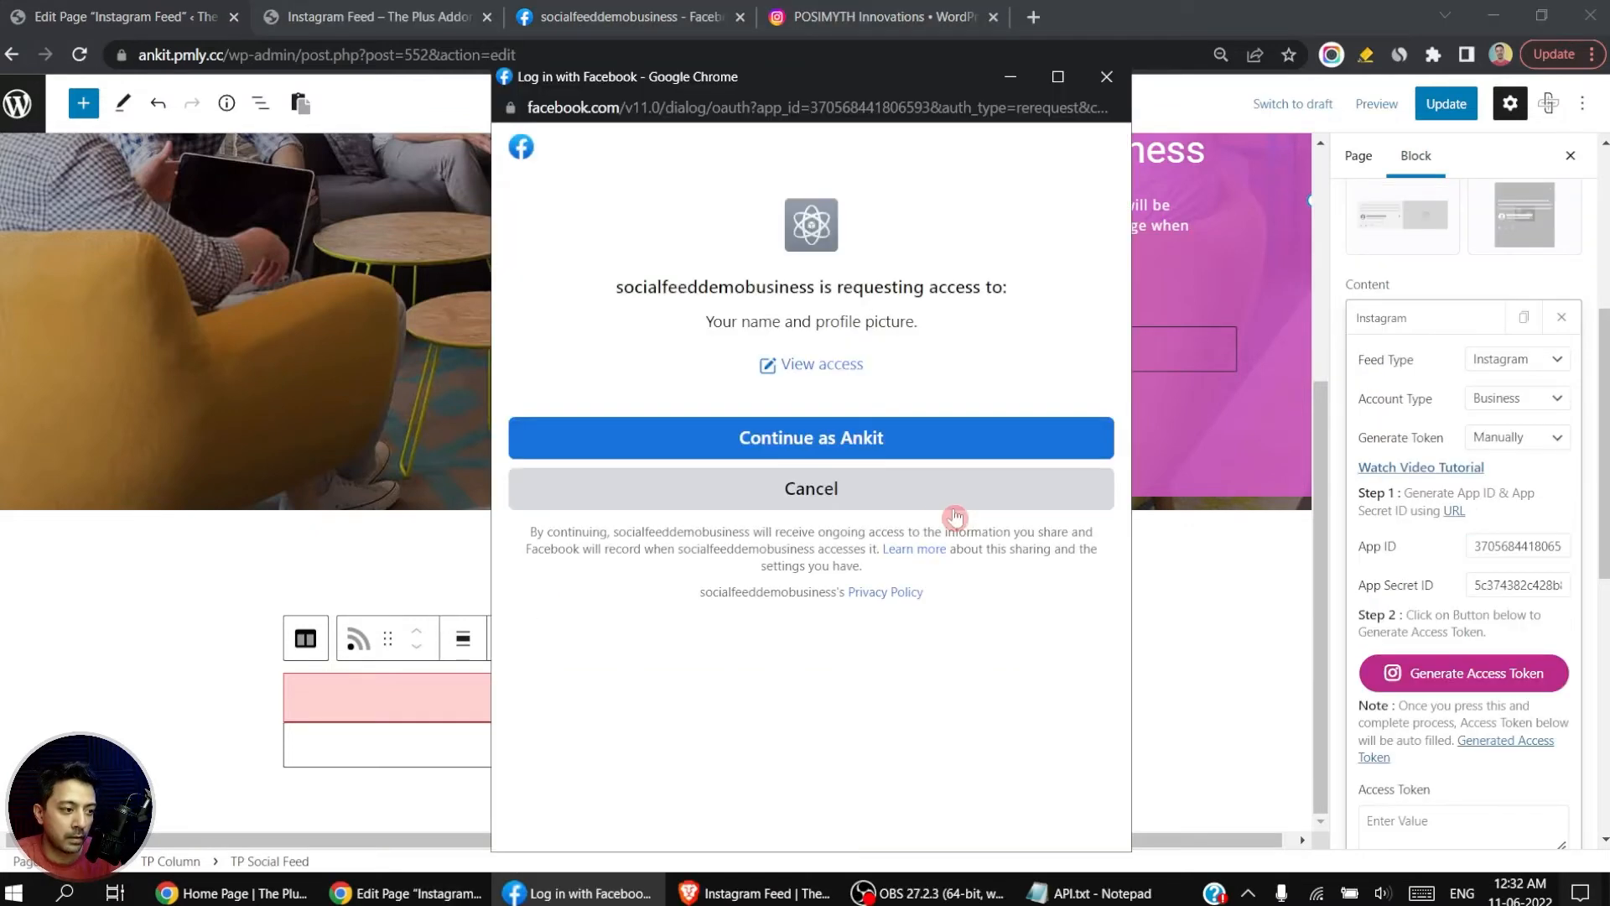
Step: Grant the socialfeeddemobusiness app its requested Facebook permissions to generate the access token, and check the feed preview on the page
click(740, 451)
click(937, 577)
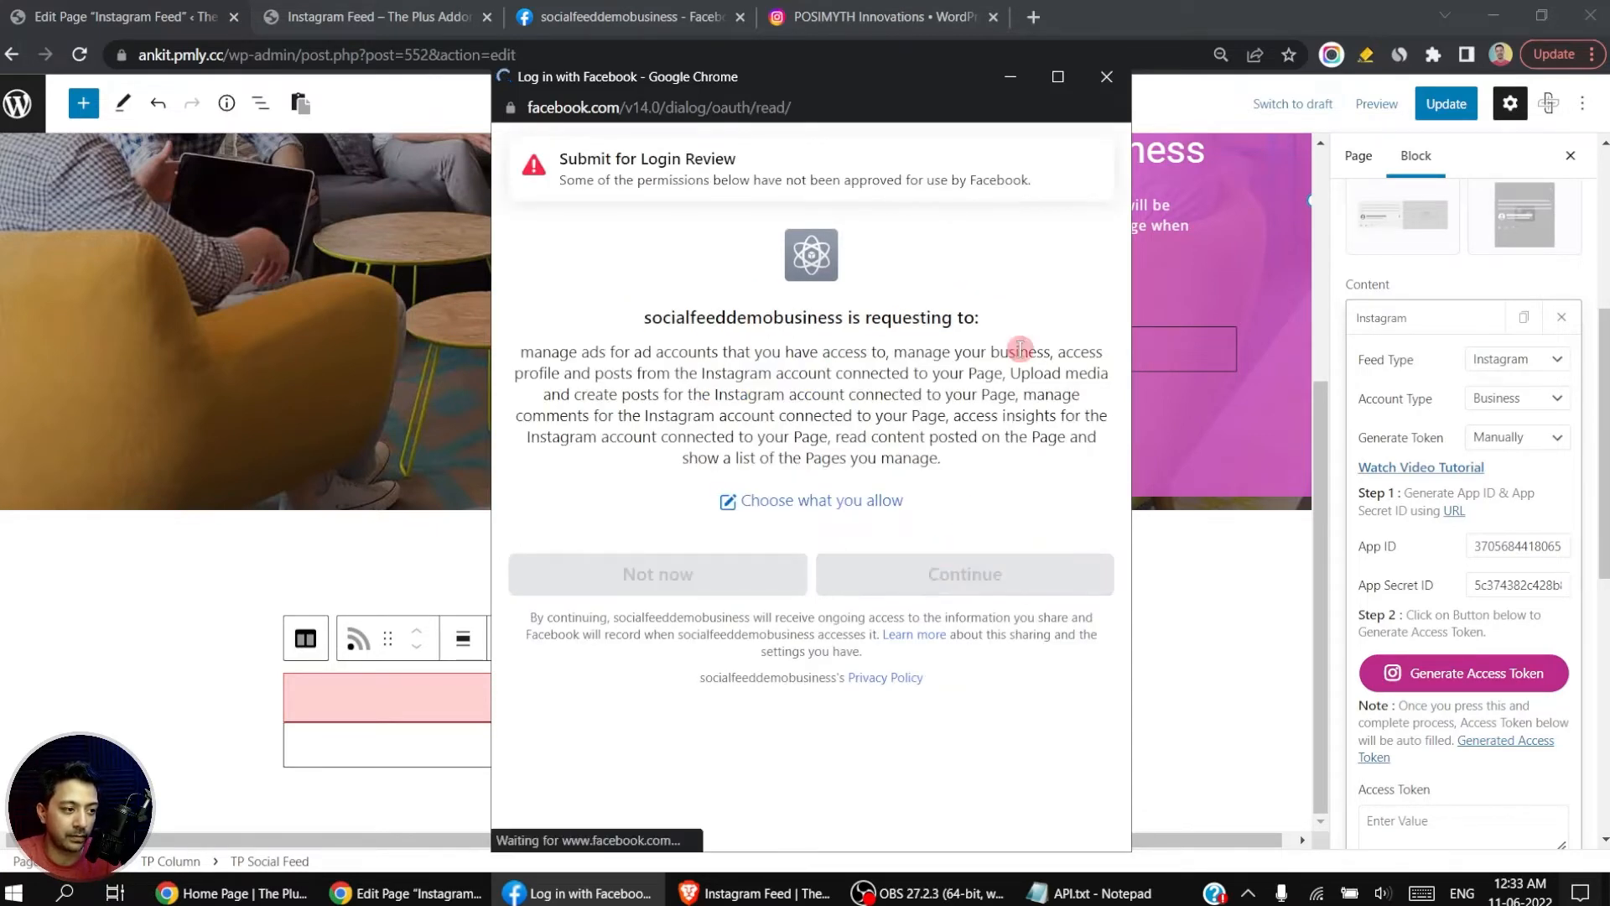
scroll(1420, 582, down, 3)
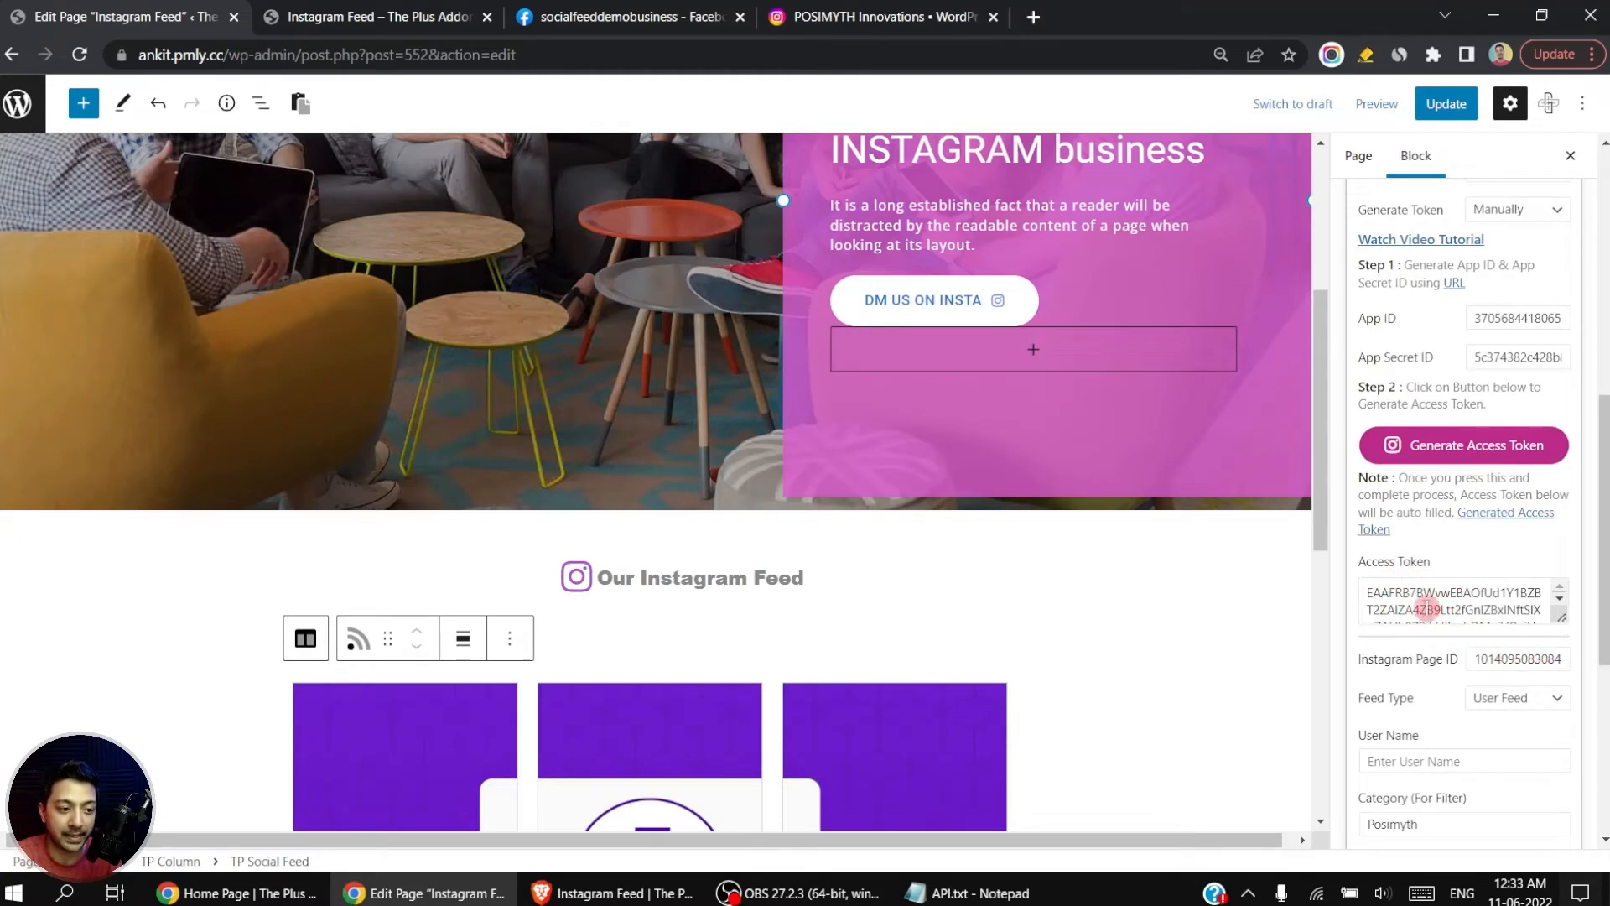
scroll(1509, 596, down, 1)
scroll(1205, 630, down, 5)
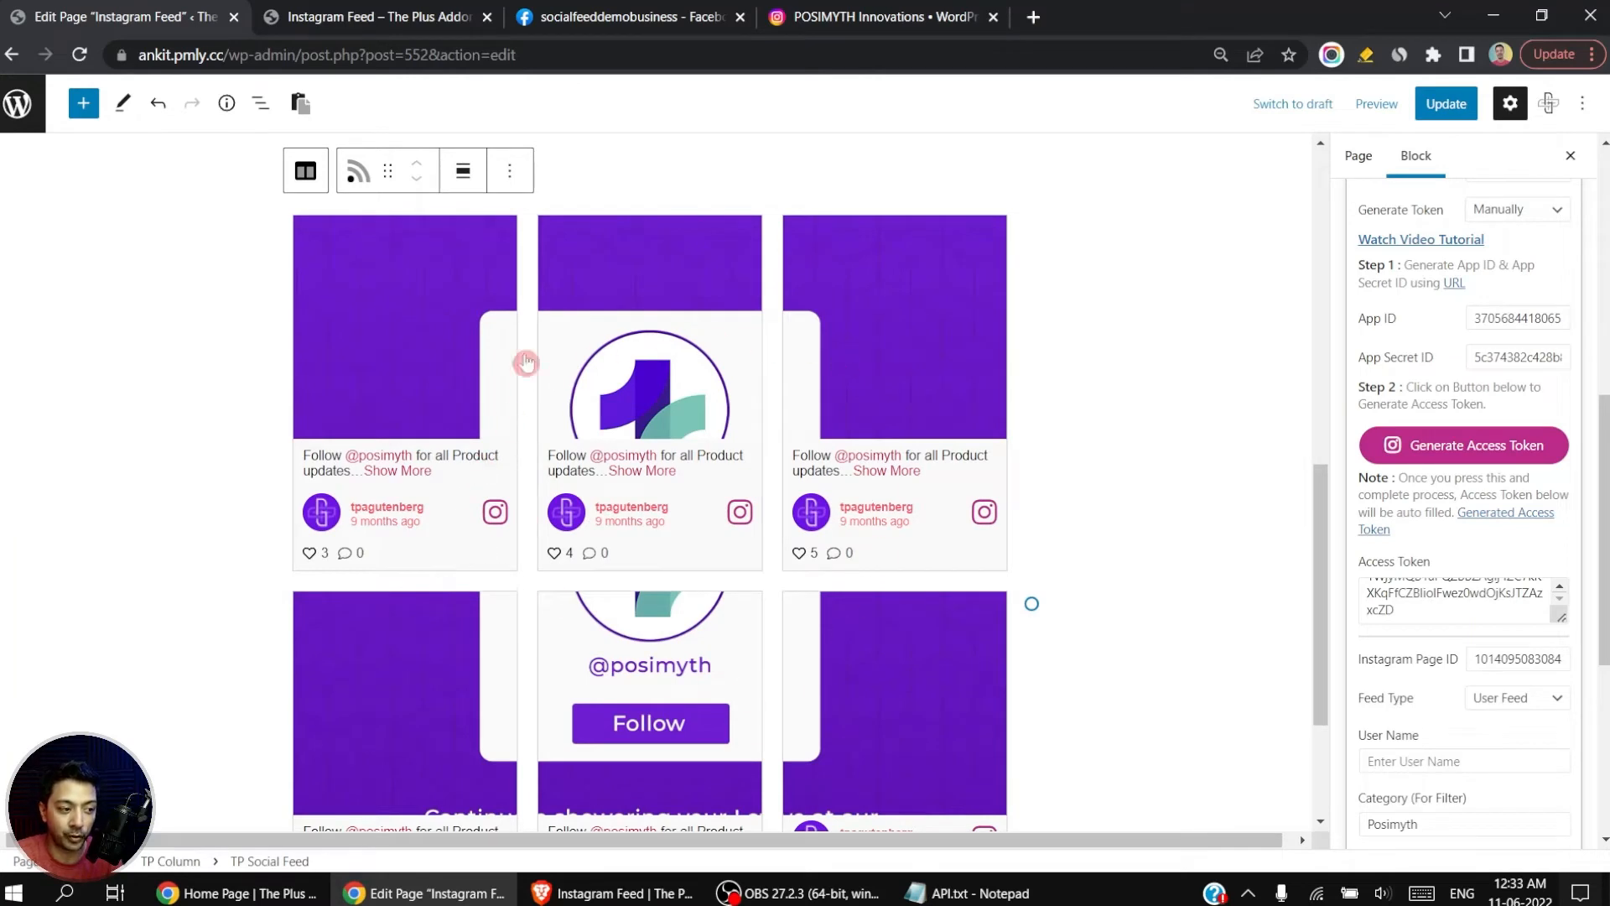
Step: Switch the feed's account type to Personal, clear the existing access token, and update the page
scroll(1542, 354, up, 1)
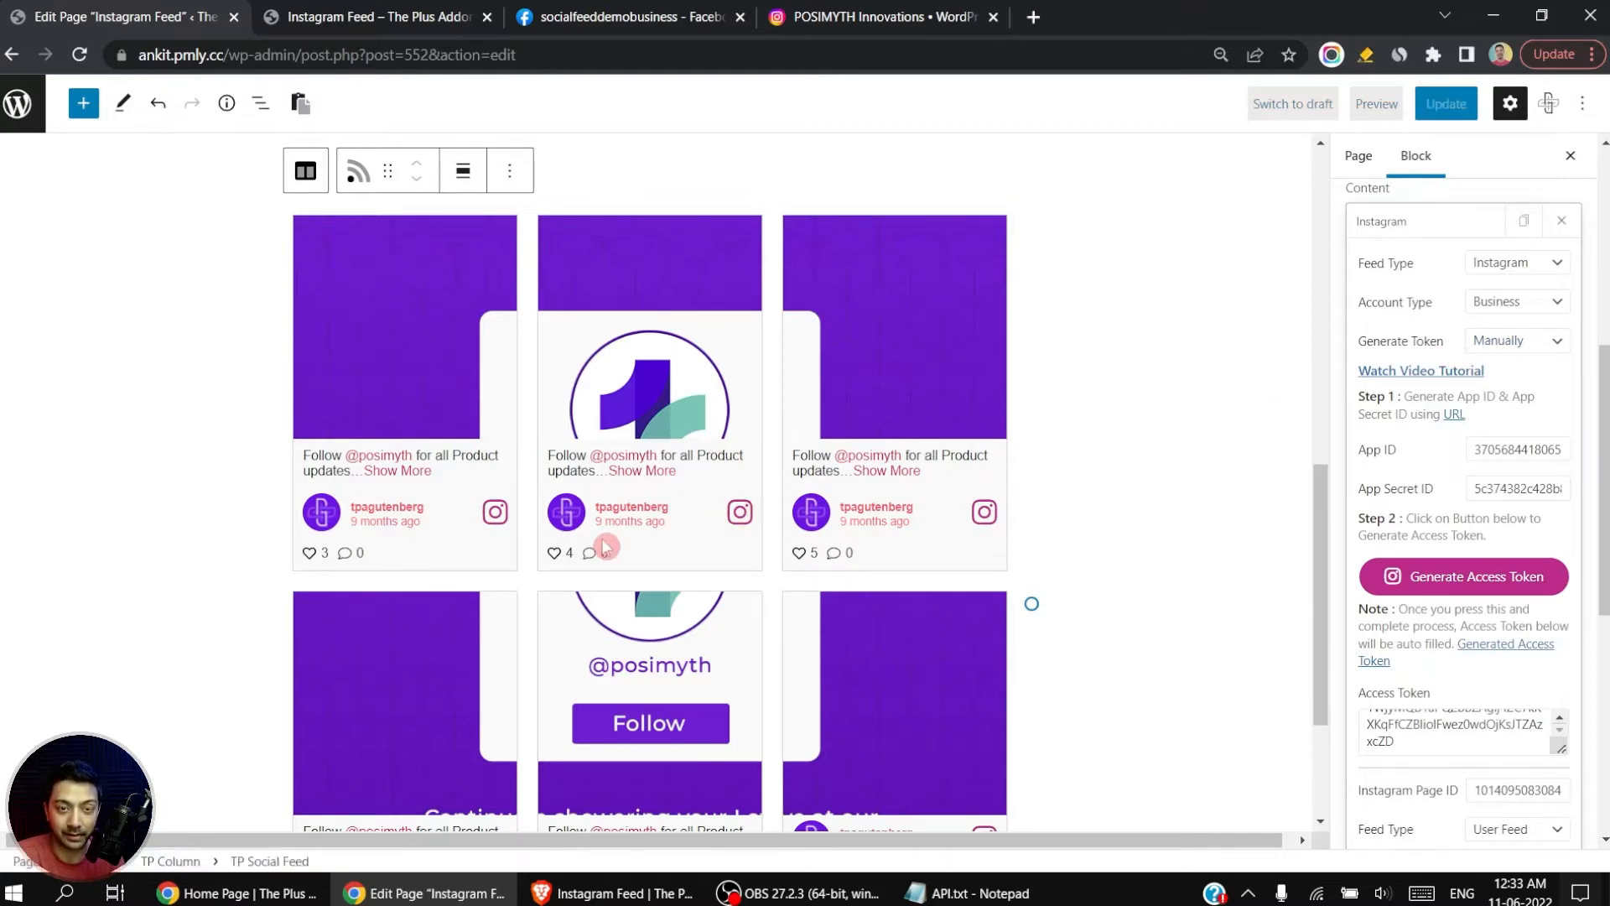
click(1540, 312)
click(1541, 325)
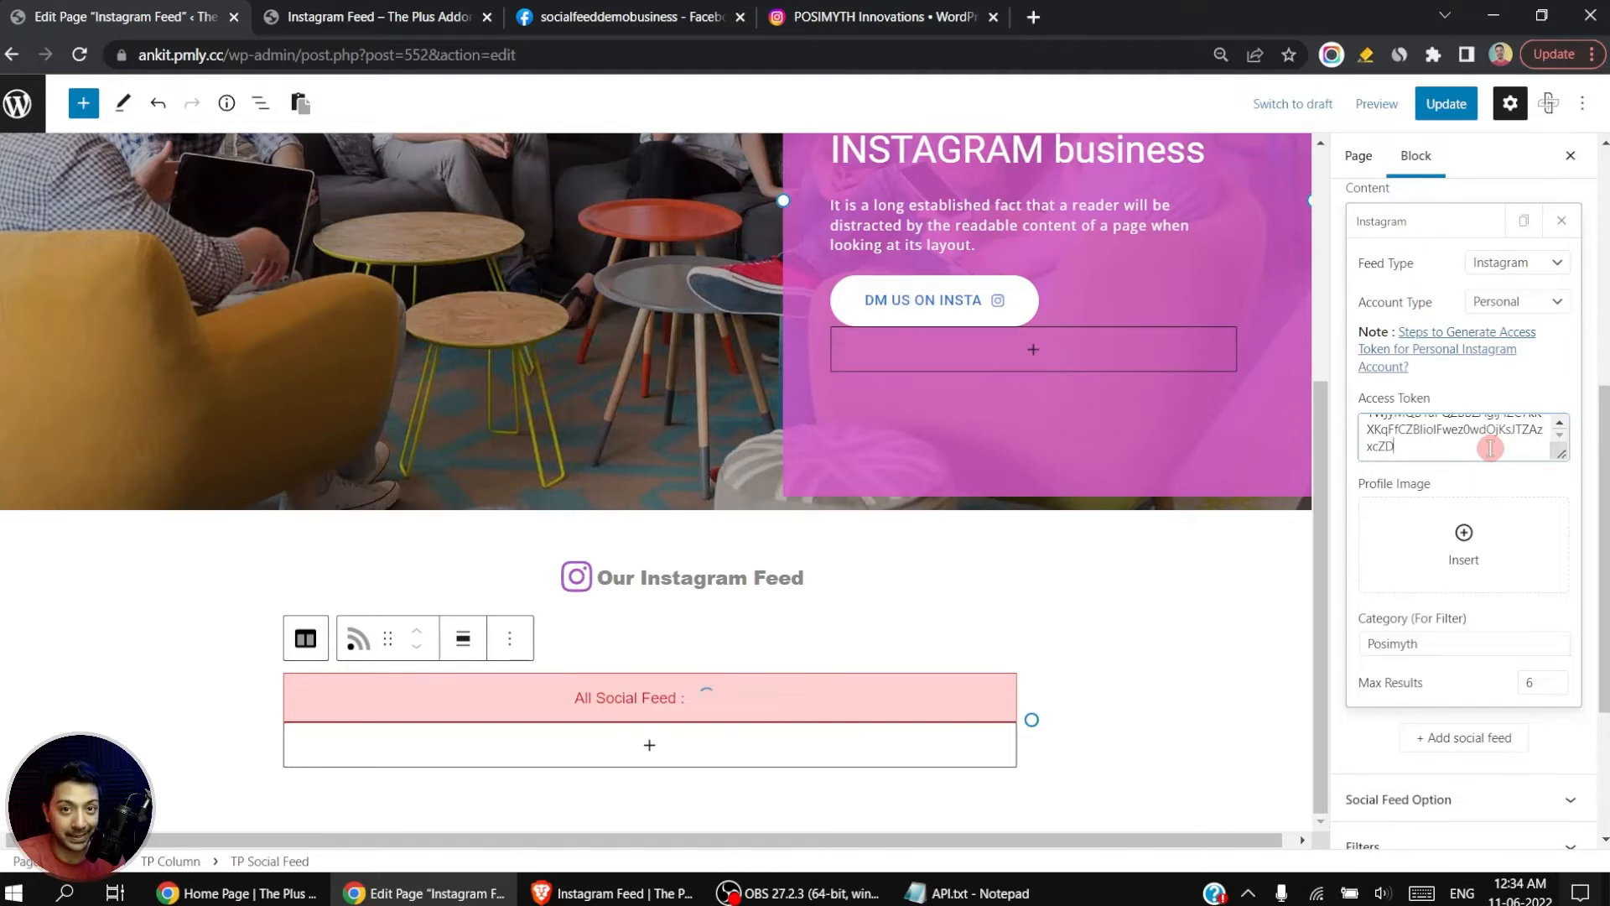
key(ctrl+a)
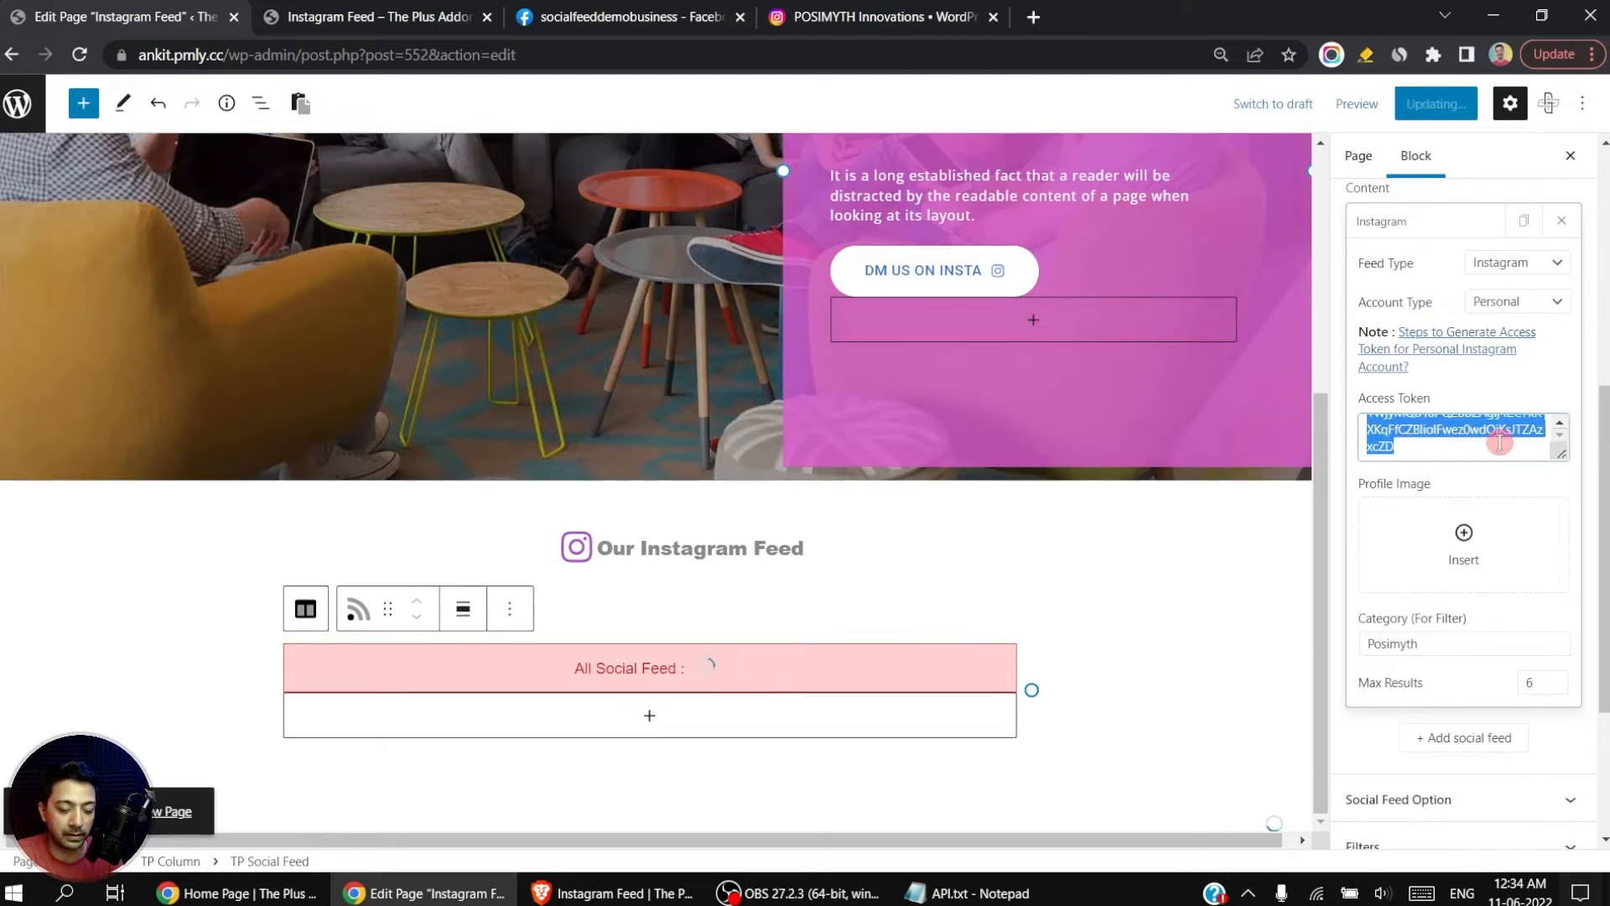
key(BackSpace)
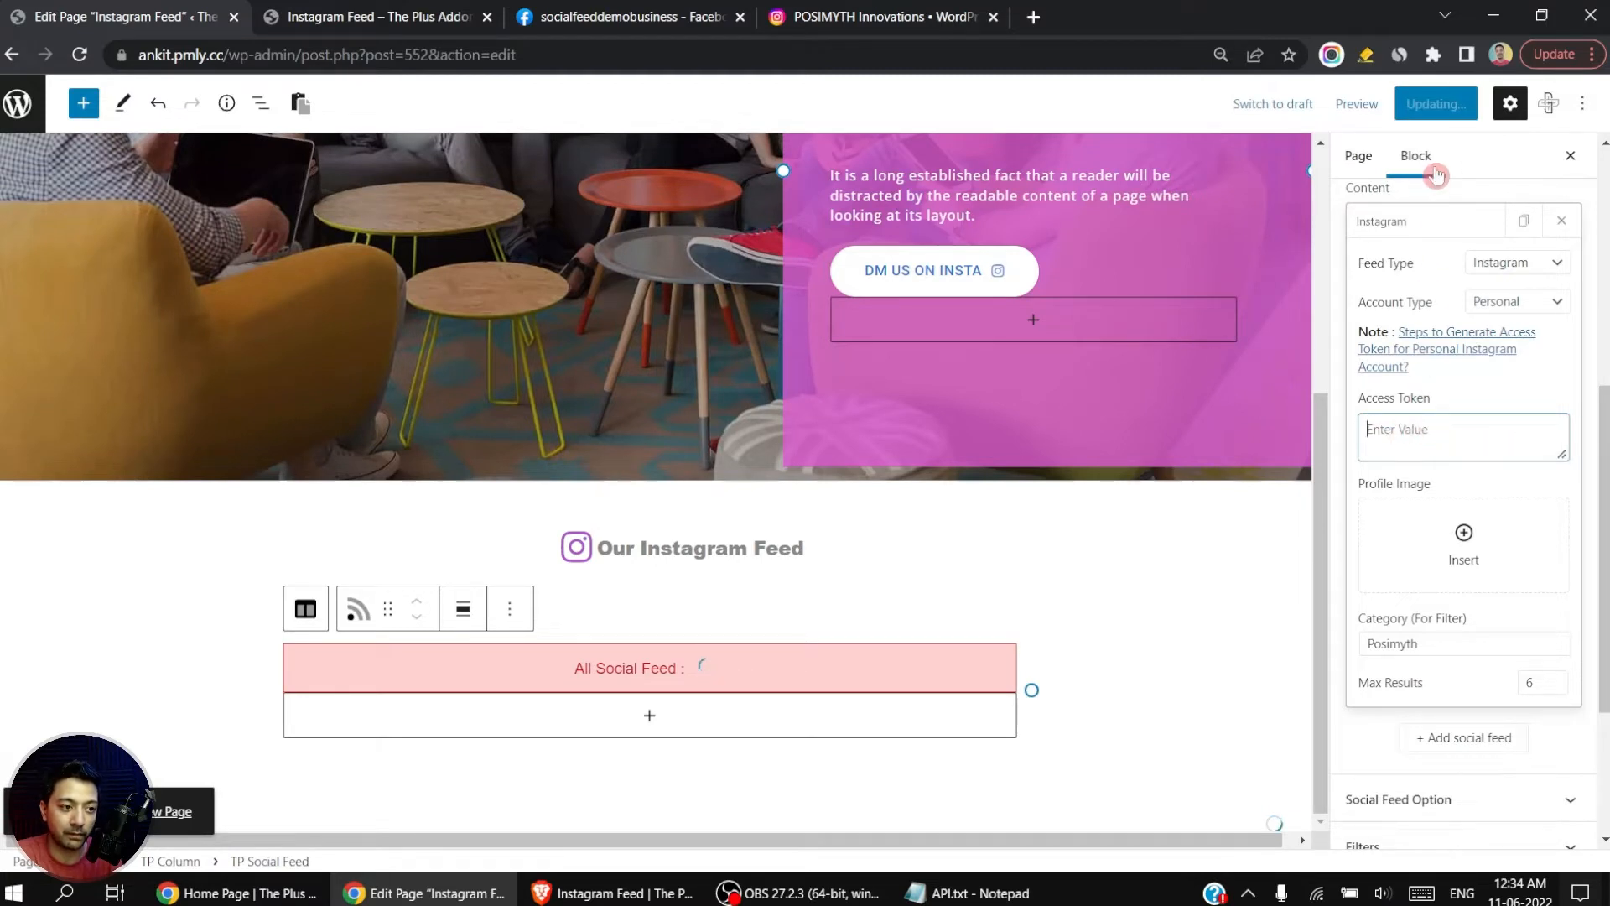
click(1435, 104)
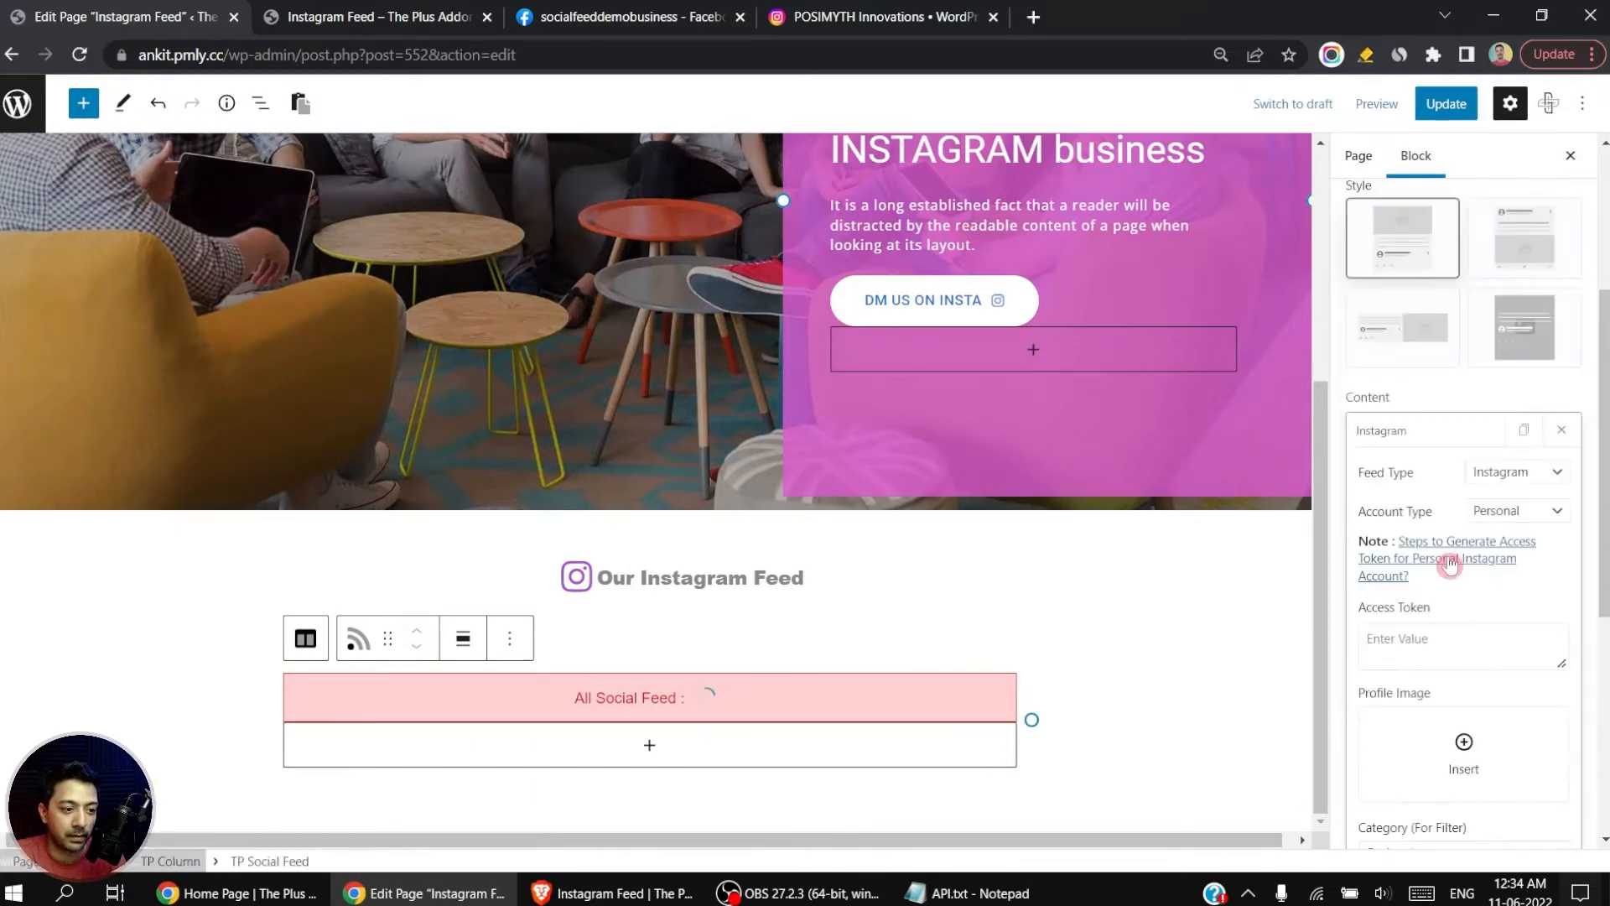
Step: Paste the copied Instagram personal access token into the feed's Access Token field and check the feed preview
click(1458, 638)
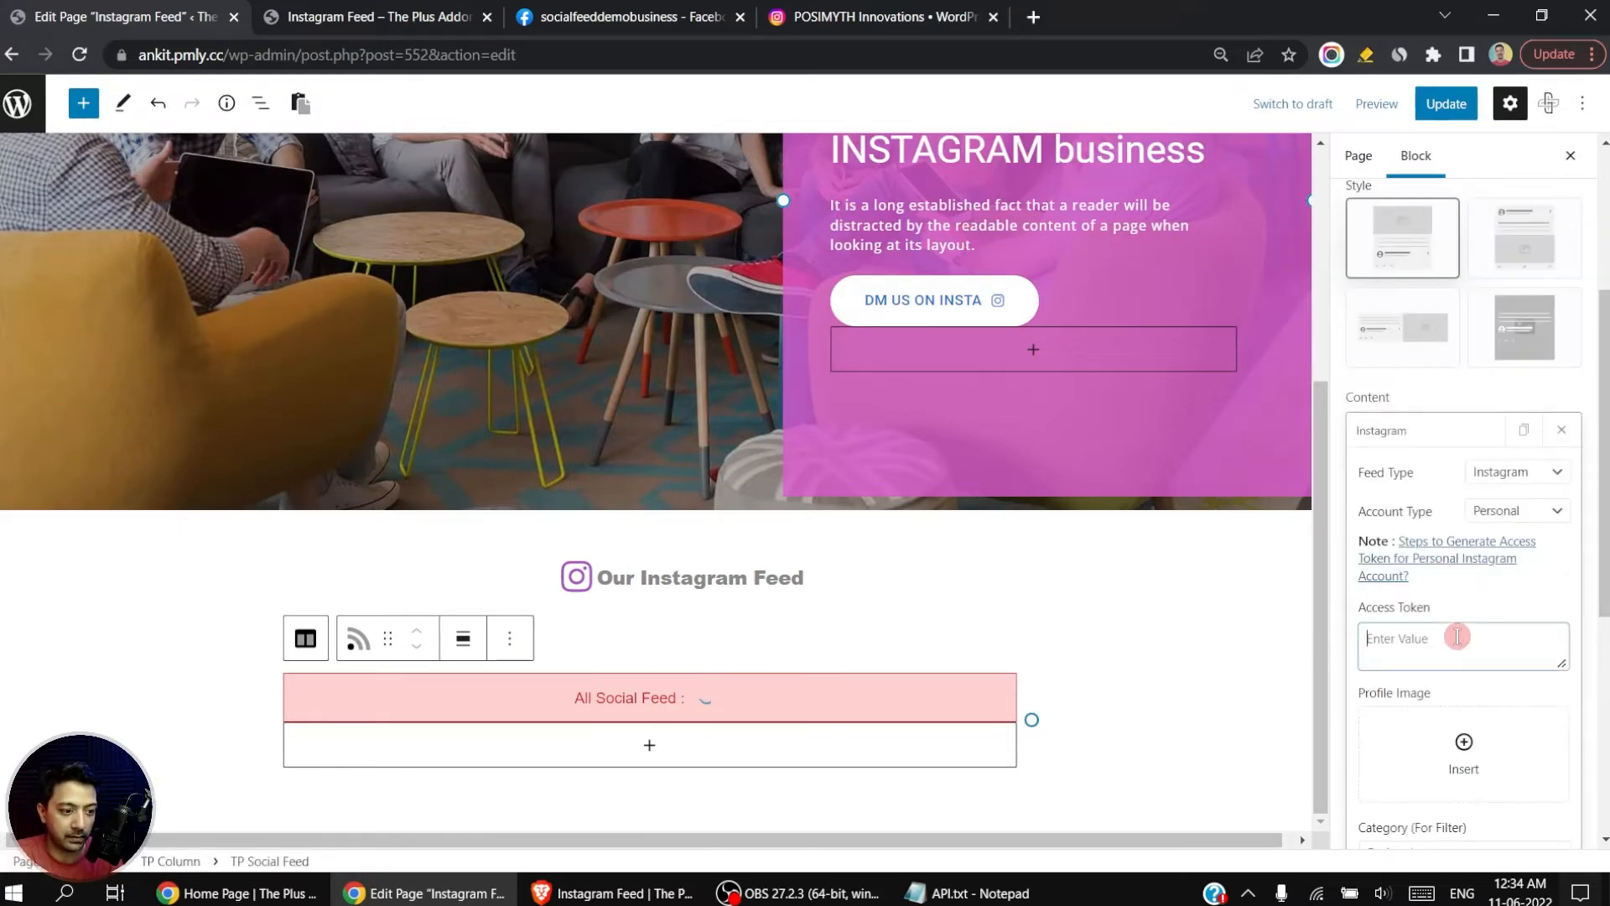
key(ctrl+v)
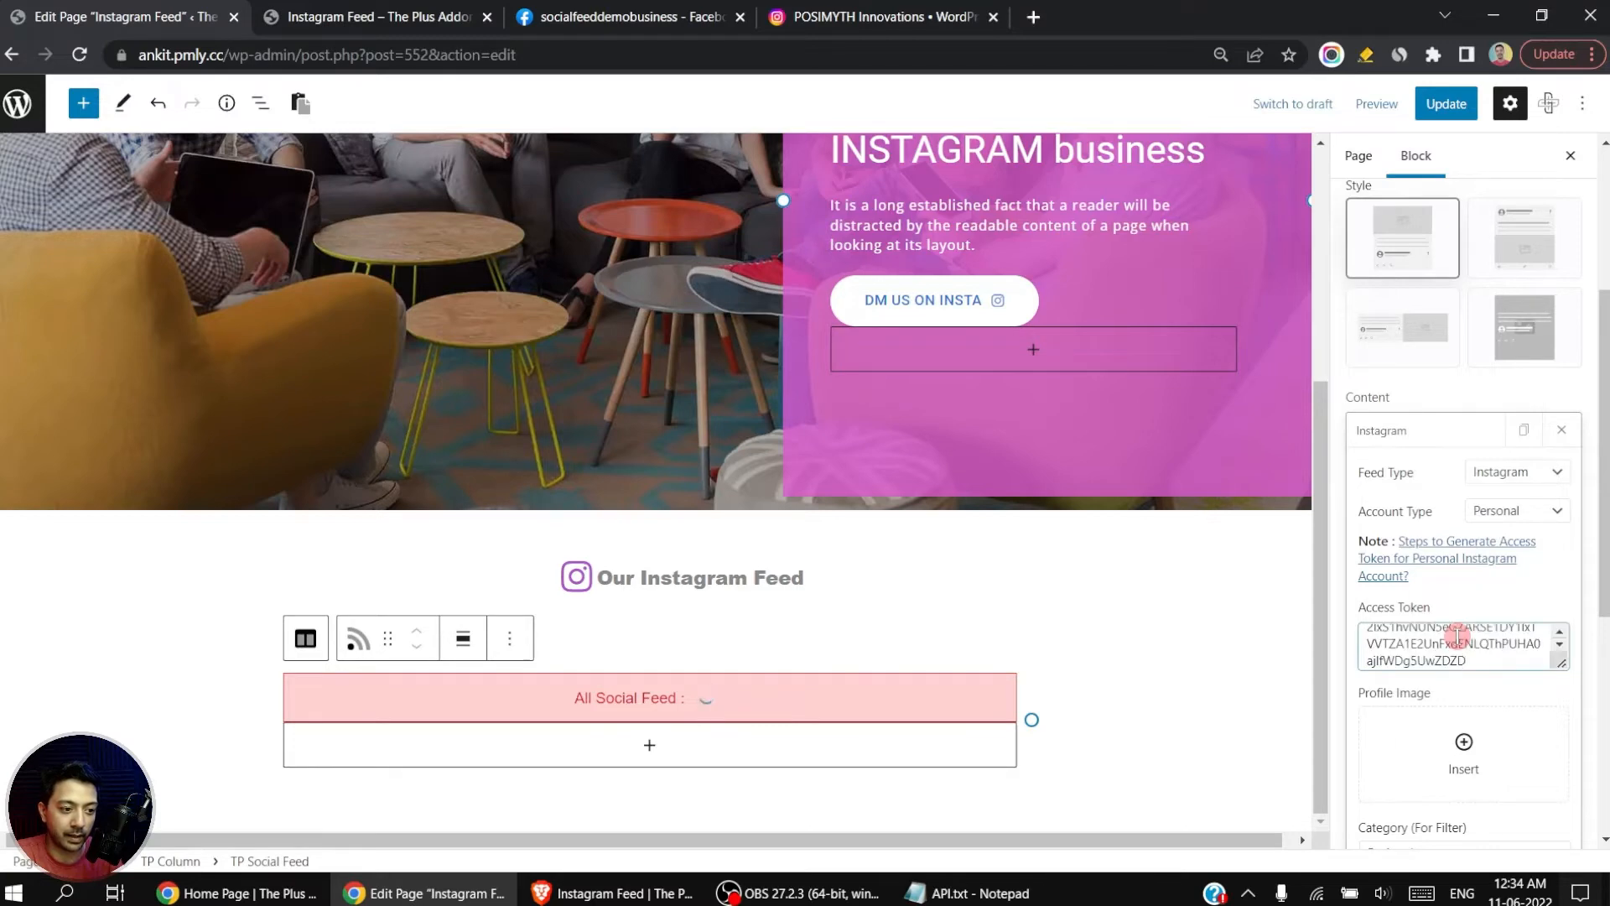
key(Tab)
scroll(1176, 562, down, 4)
scroll(1176, 562, up, 1)
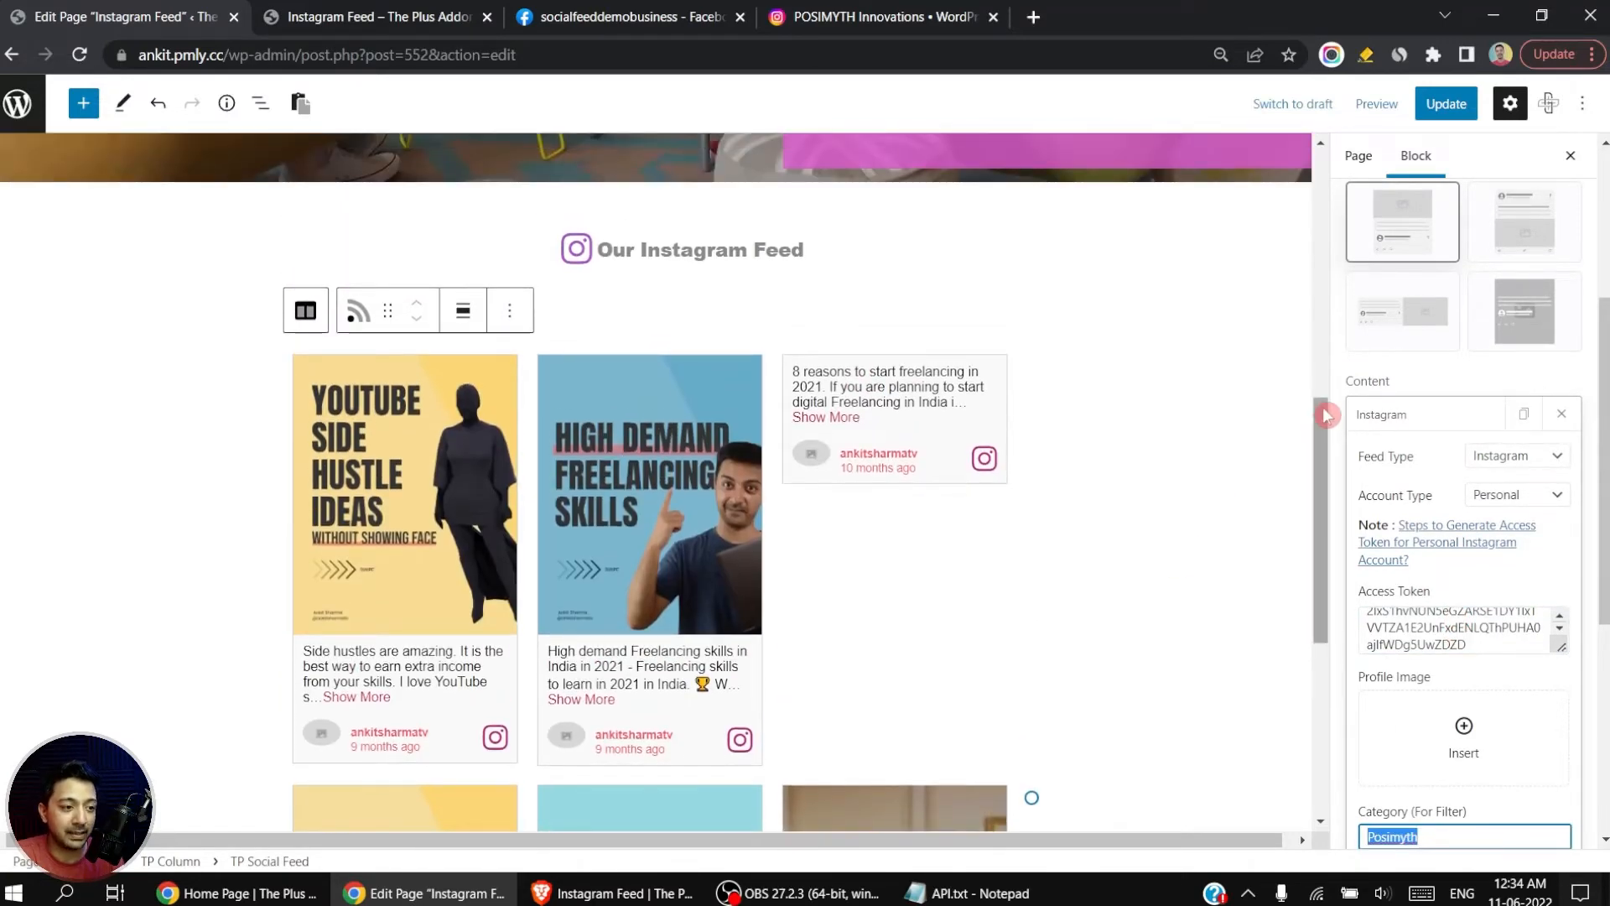
drag(1326, 415, 1276, 450)
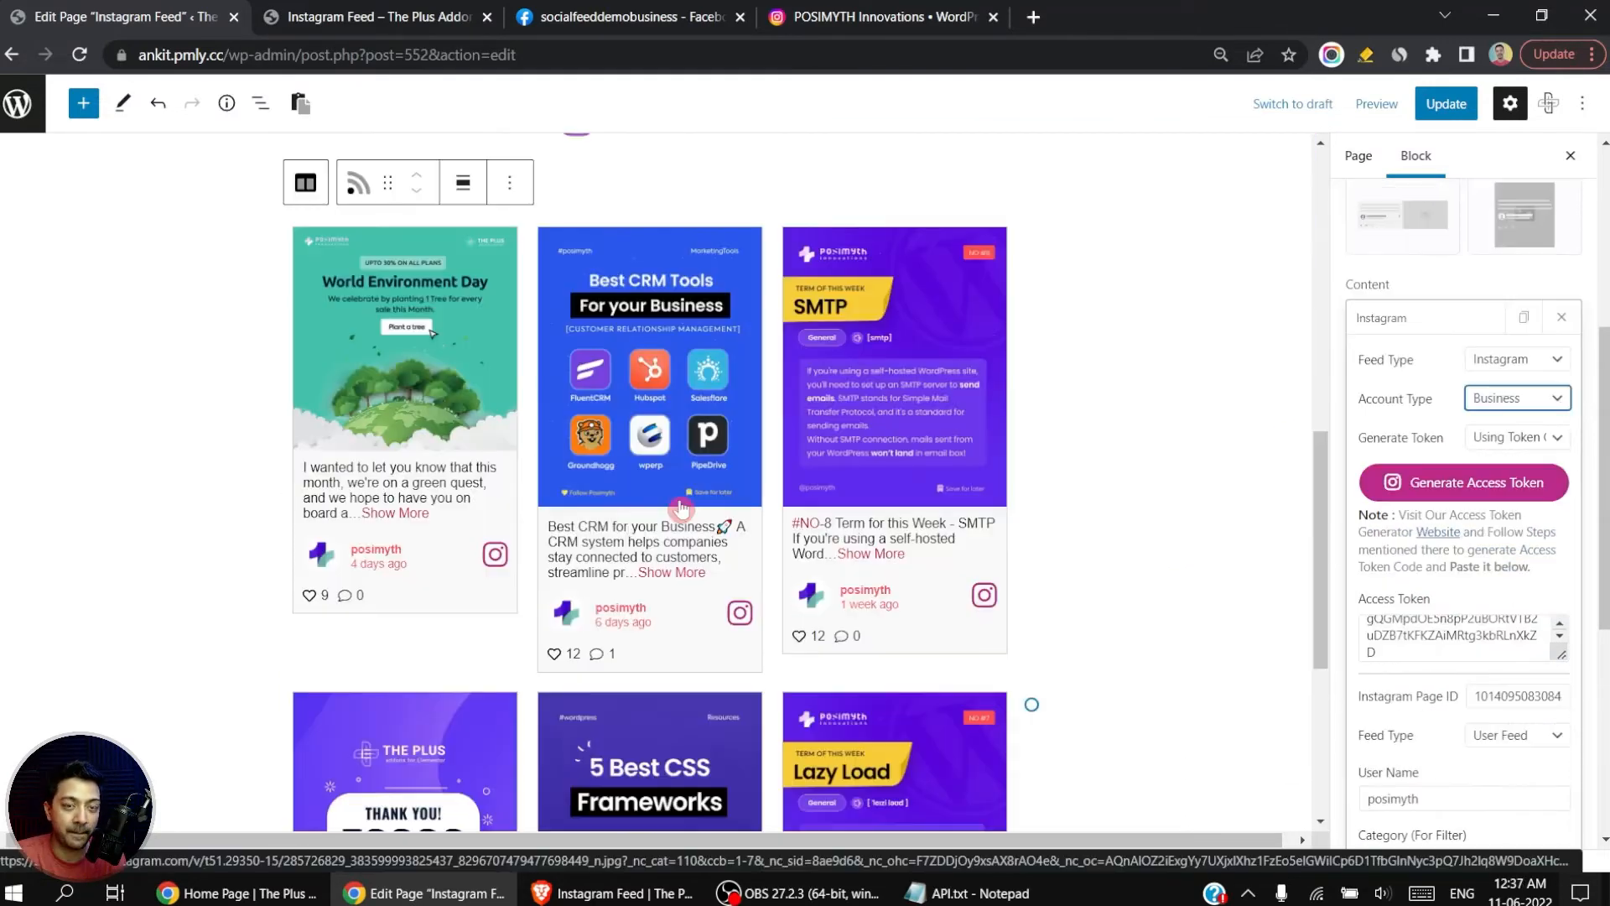
Step: Keep the account type as Business, try the Masonry layout for the feed, and look over the posts
click(1519, 399)
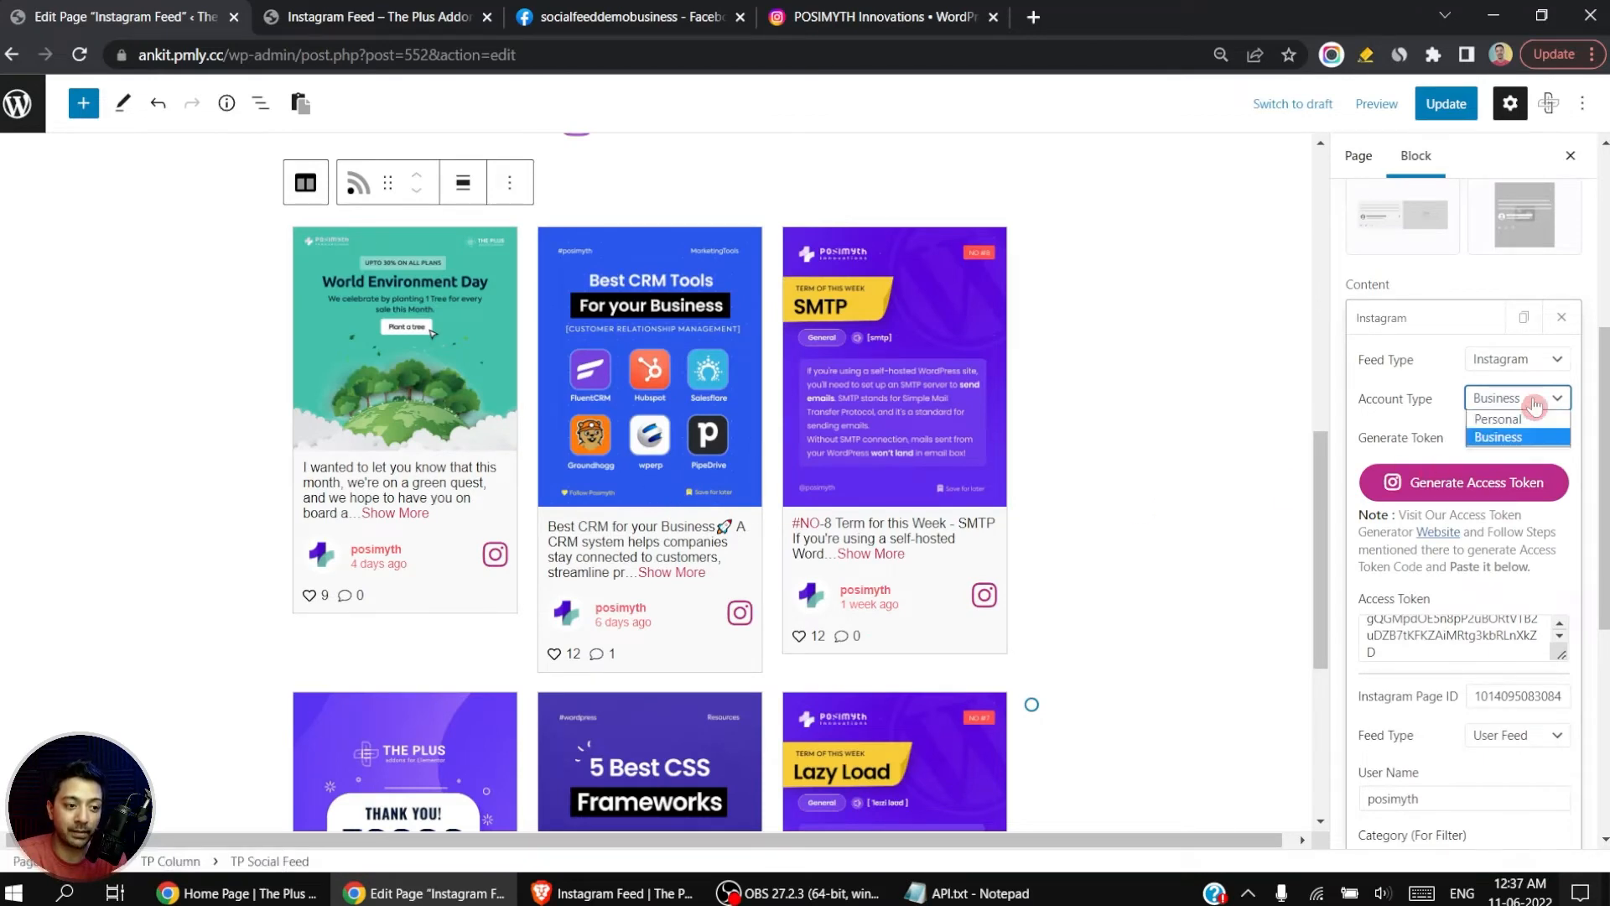
click(1533, 438)
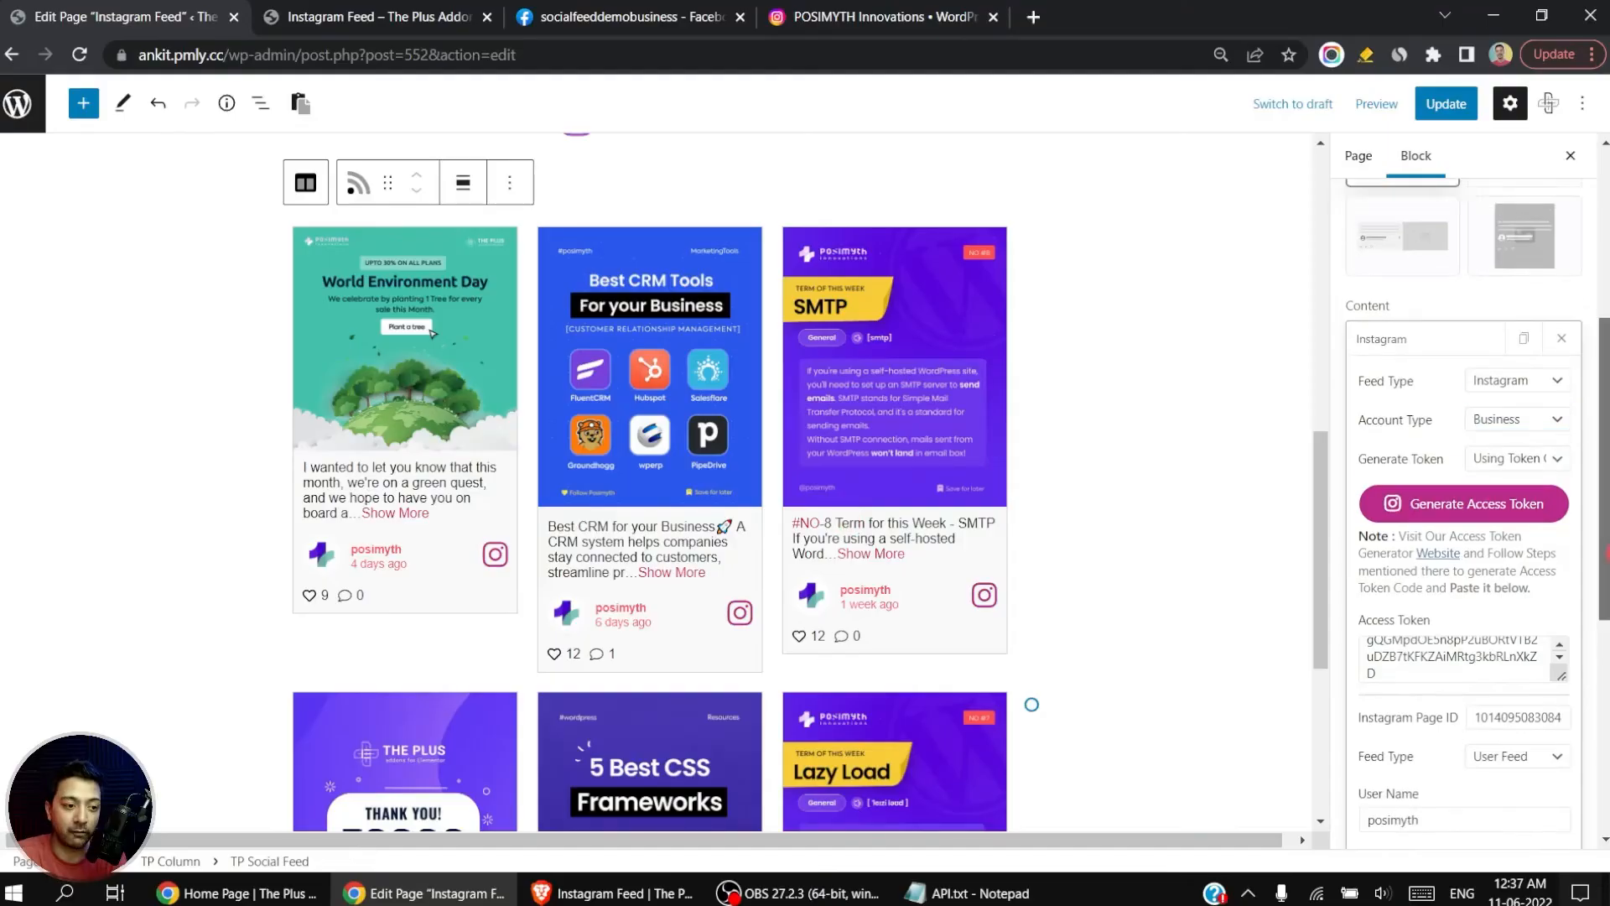
drag(1608, 553, 1609, 392)
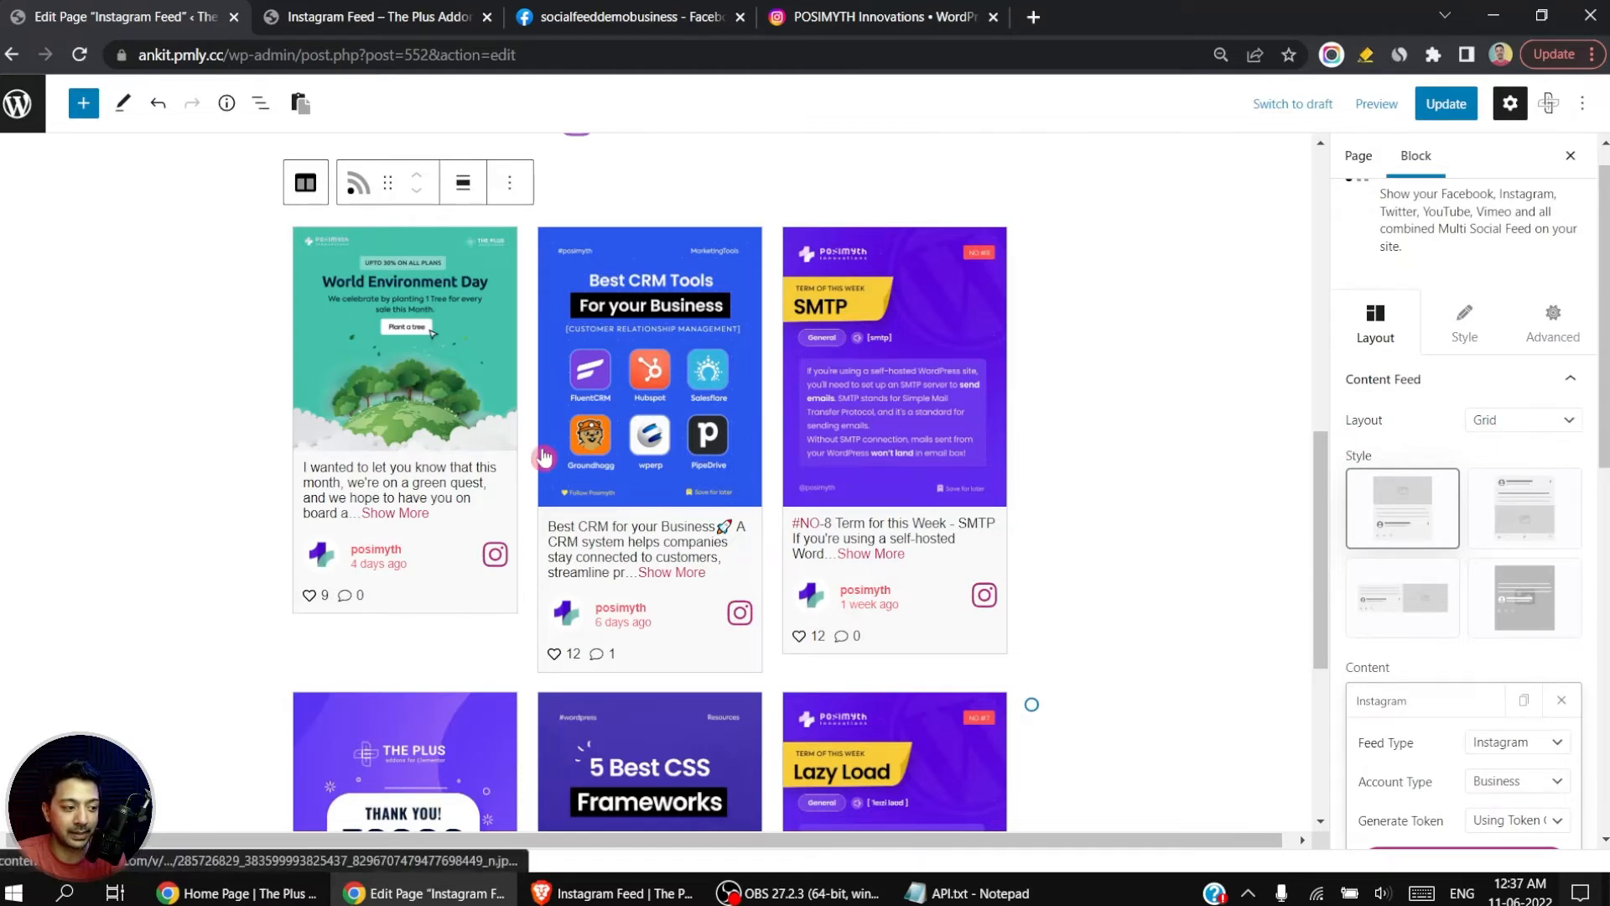
click(1509, 421)
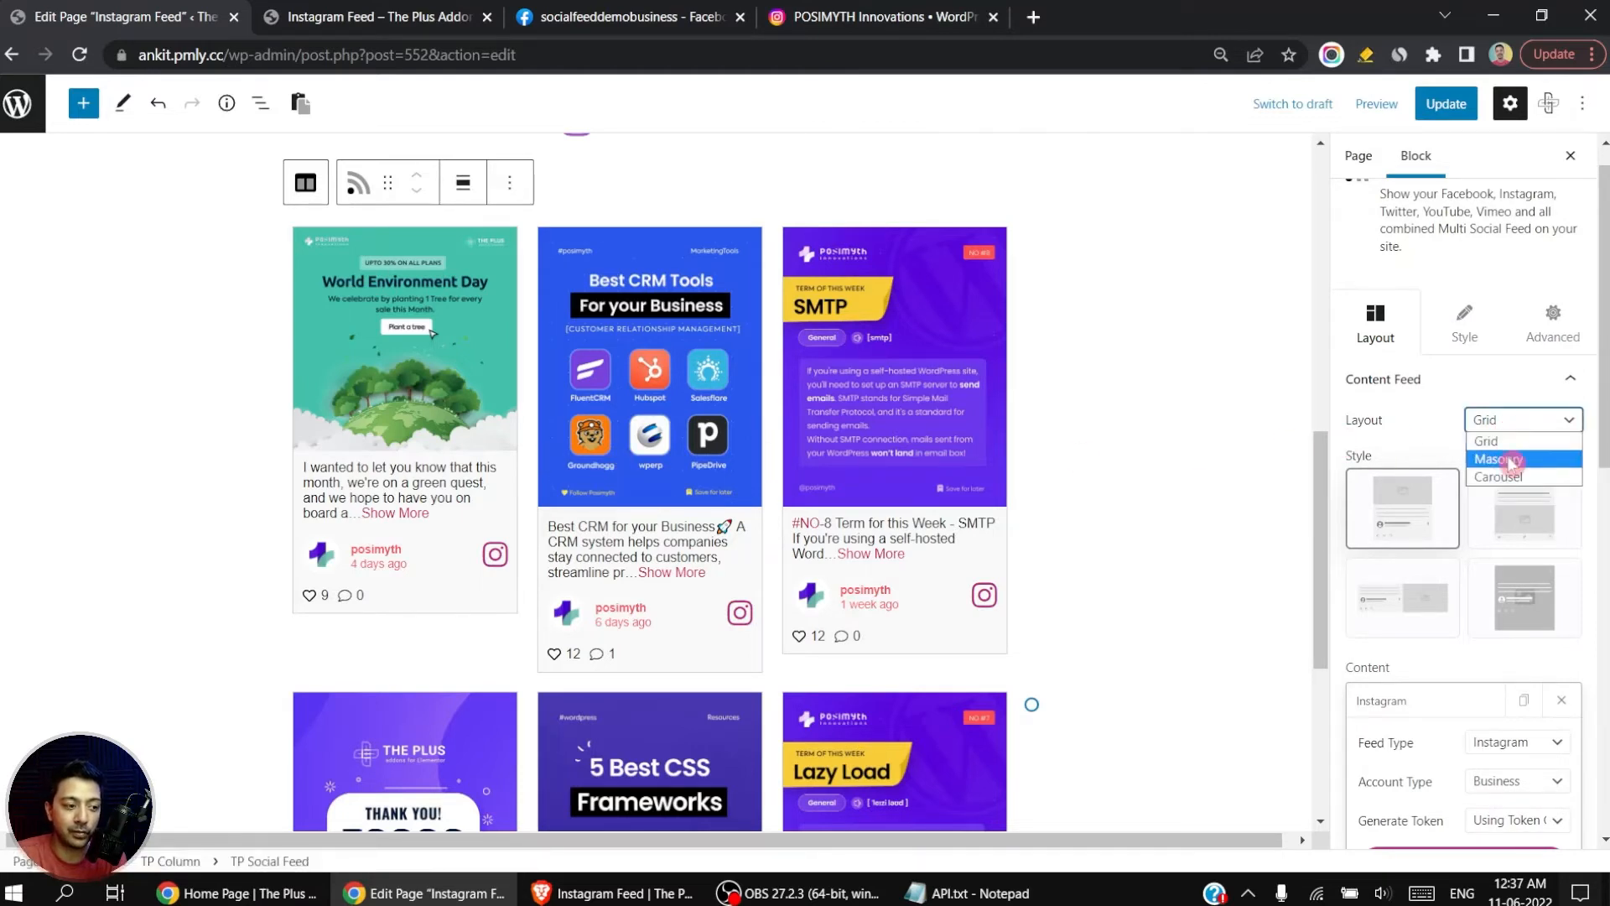
click(1510, 460)
scroll(892, 468, down, 1)
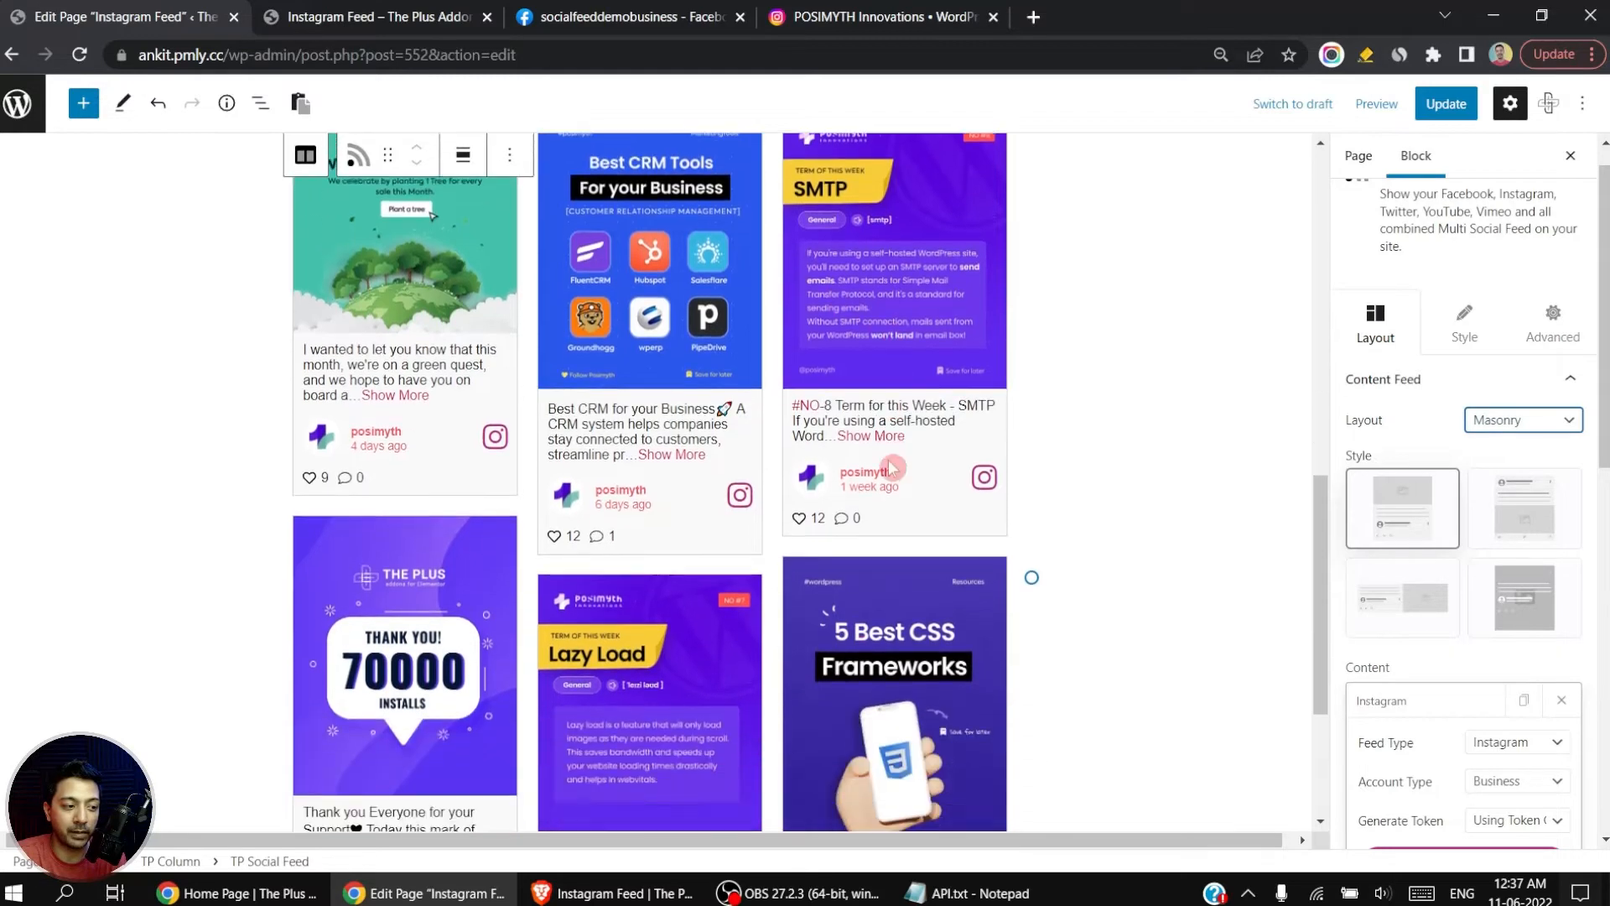
scroll(892, 468, down, 1)
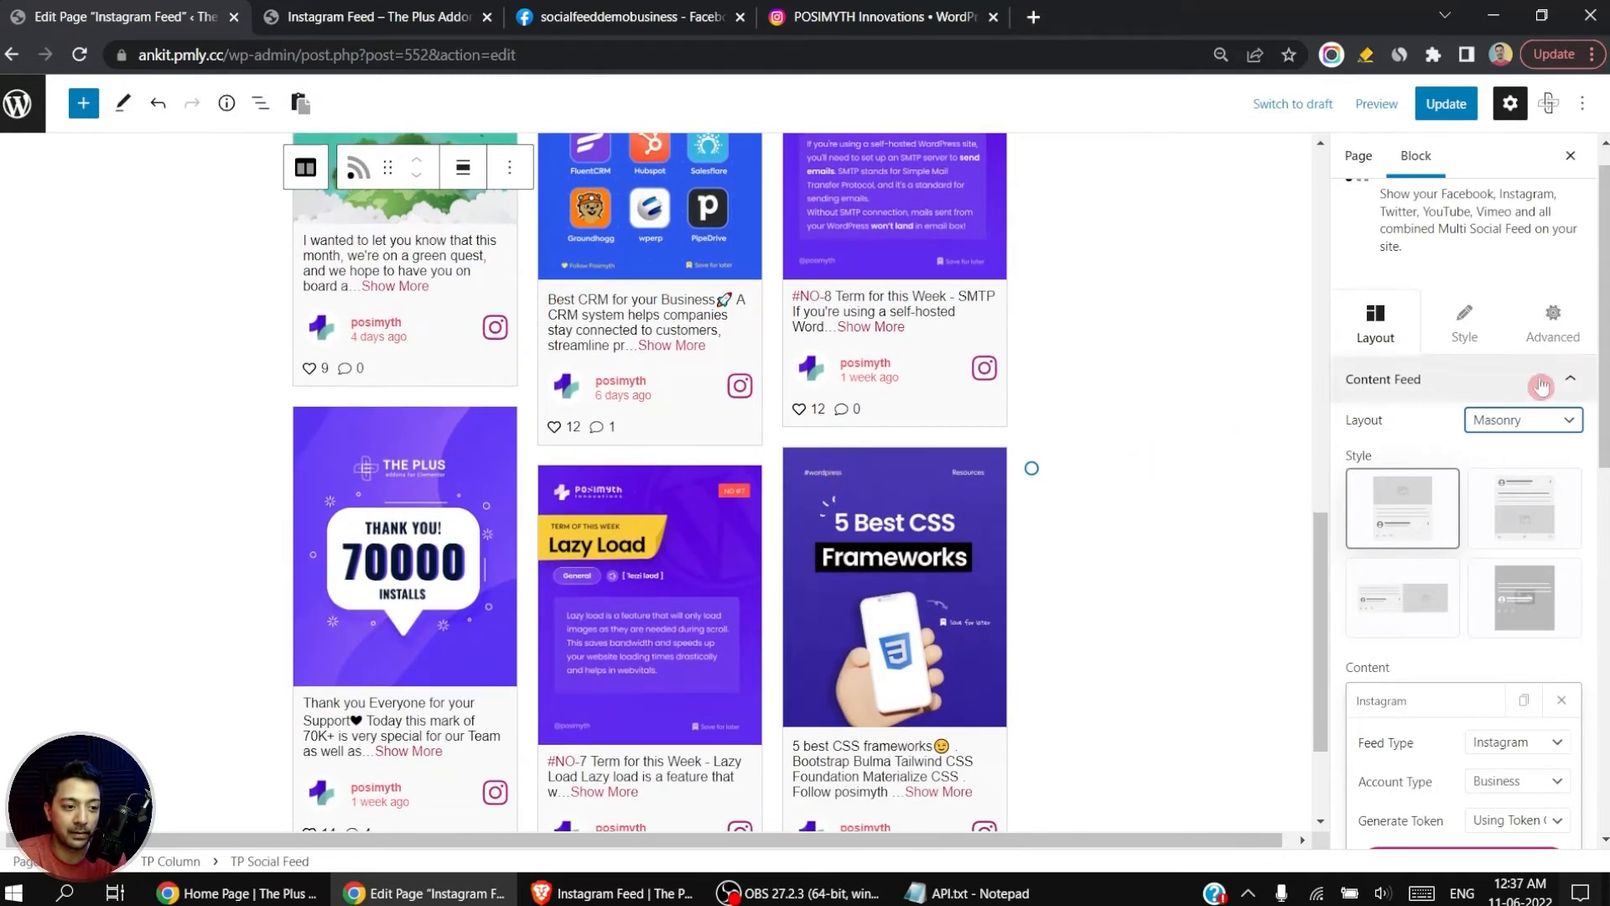
Step: Try the Carousel layout for the feed and swipe through the posts in both directions
click(1565, 421)
click(1538, 477)
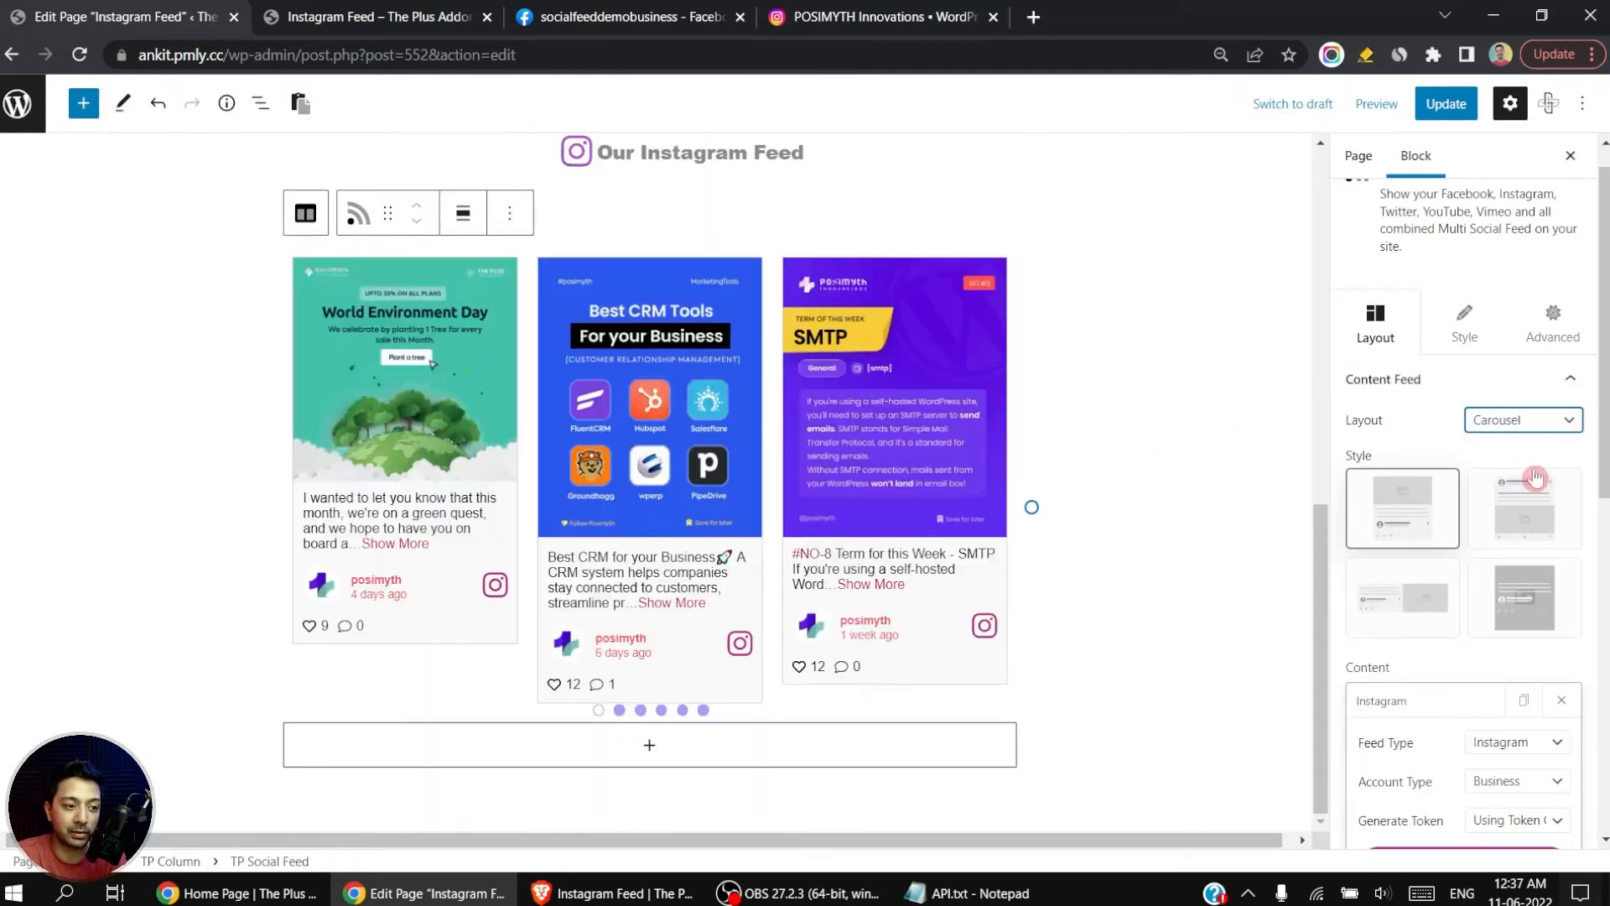
drag(707, 473, 444, 457)
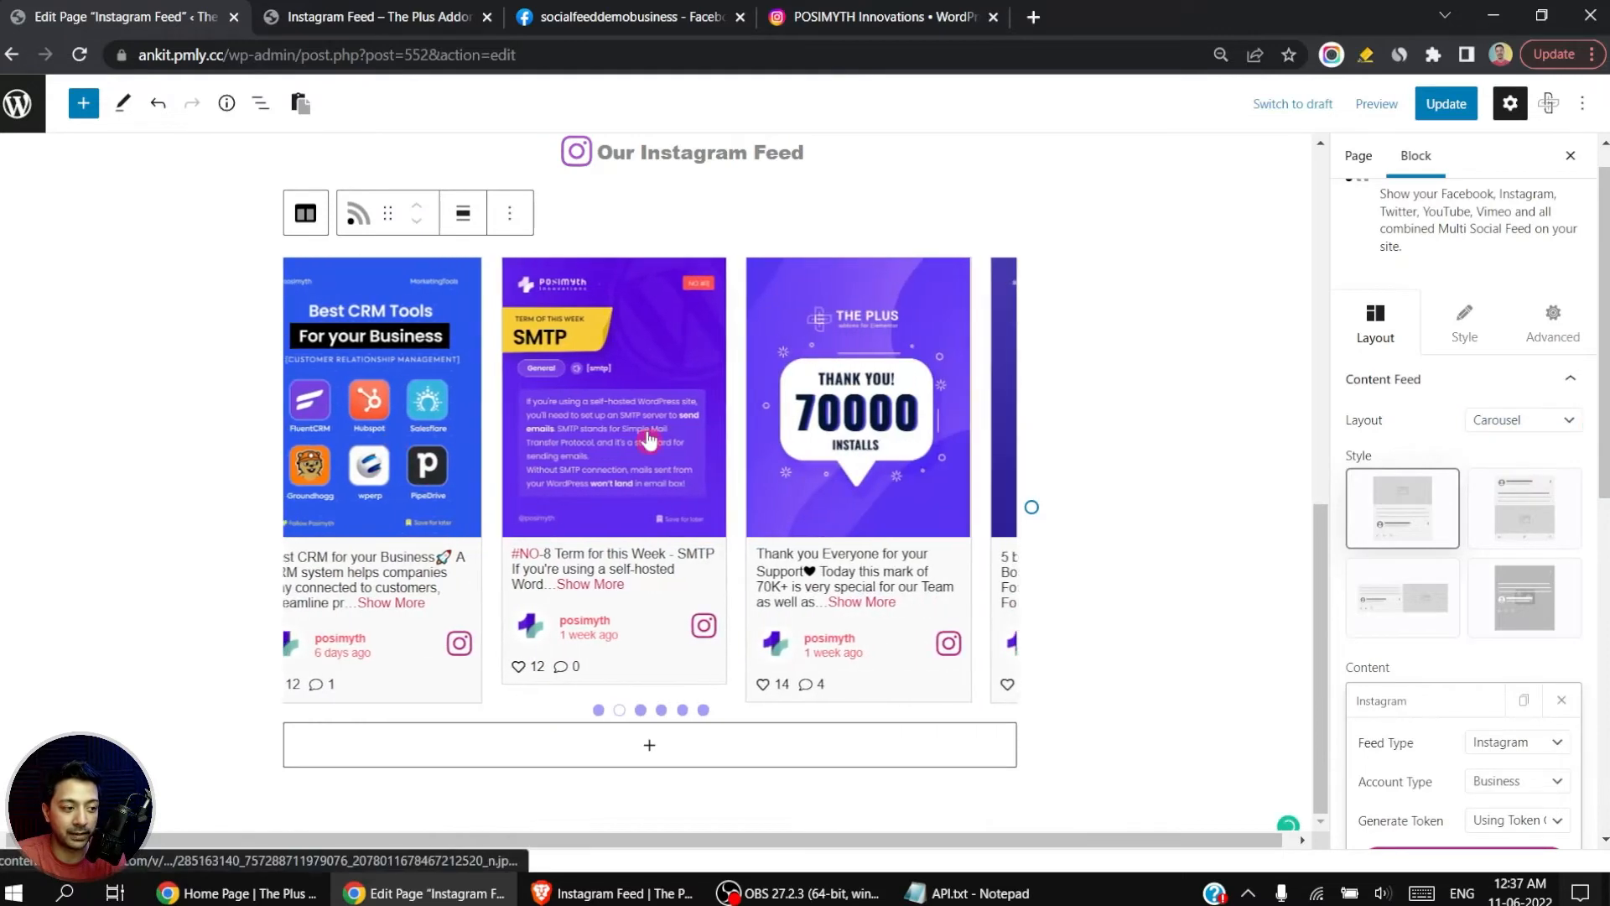
drag(844, 438, 926, 441)
drag(594, 442, 954, 444)
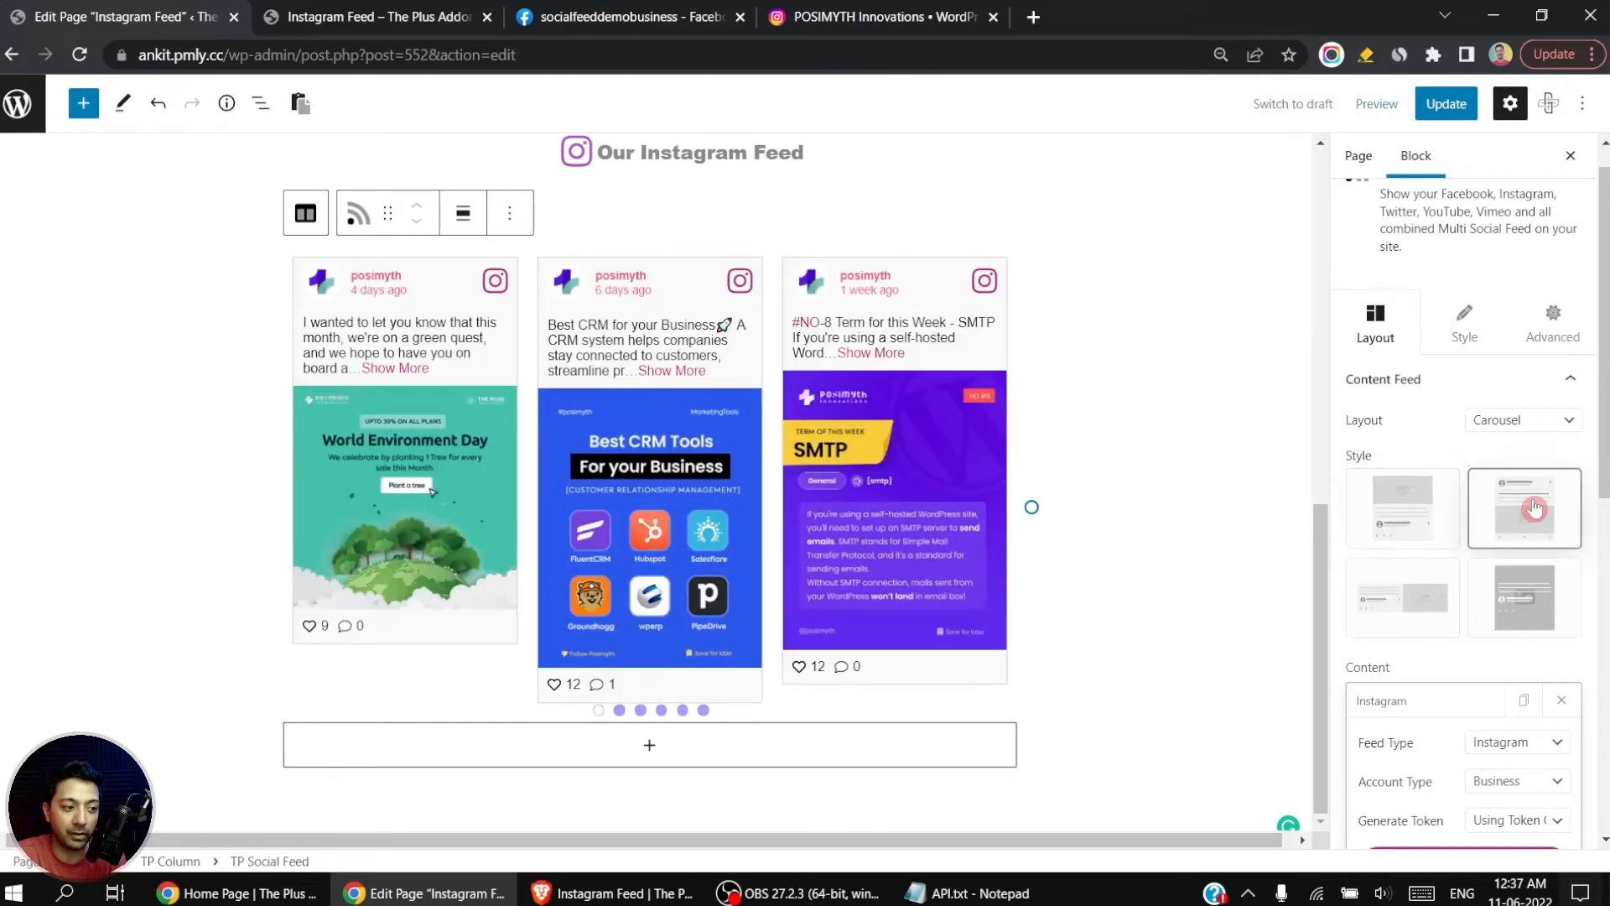
Step: Try the side-by-side and image-overlay feed styles, and return to the first style with the image above the text
click(1424, 599)
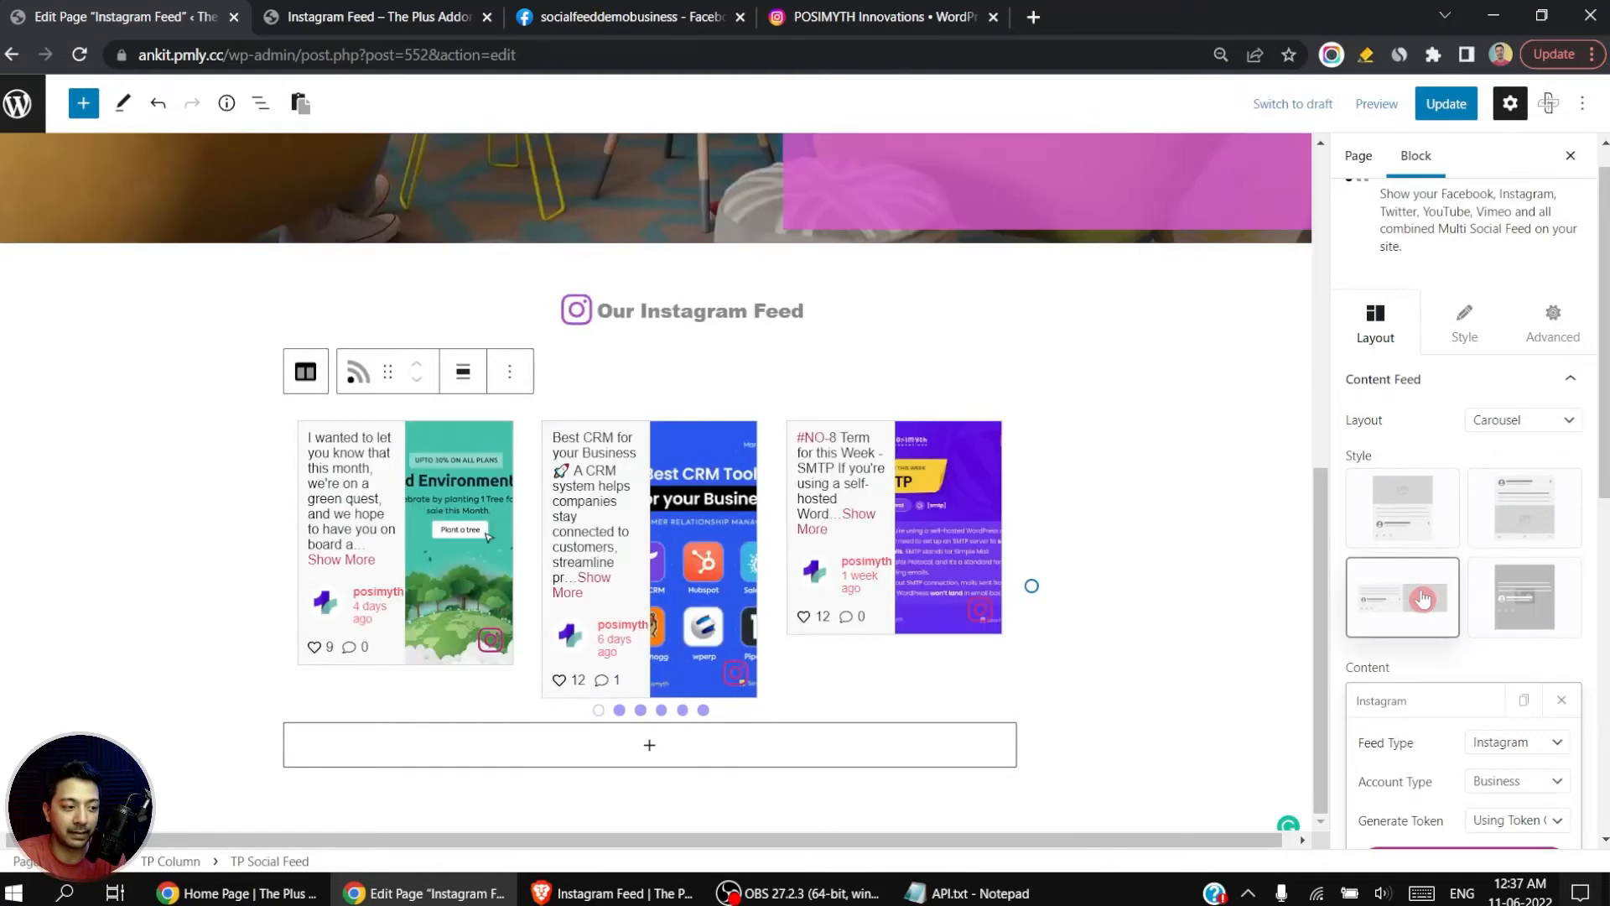
click(1530, 597)
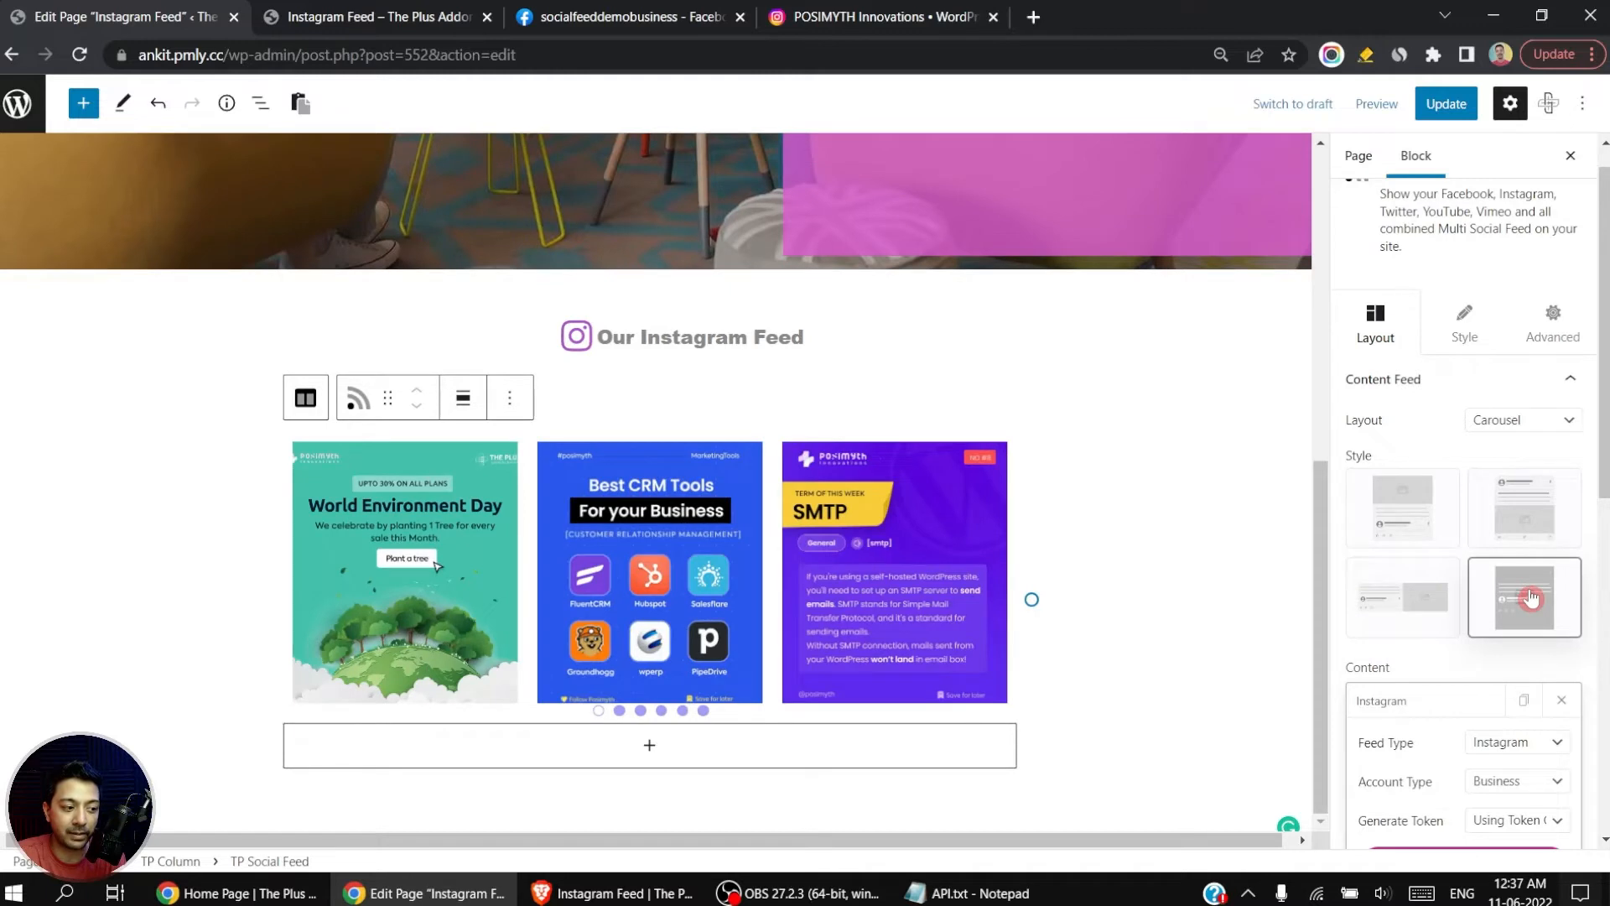
click(1384, 513)
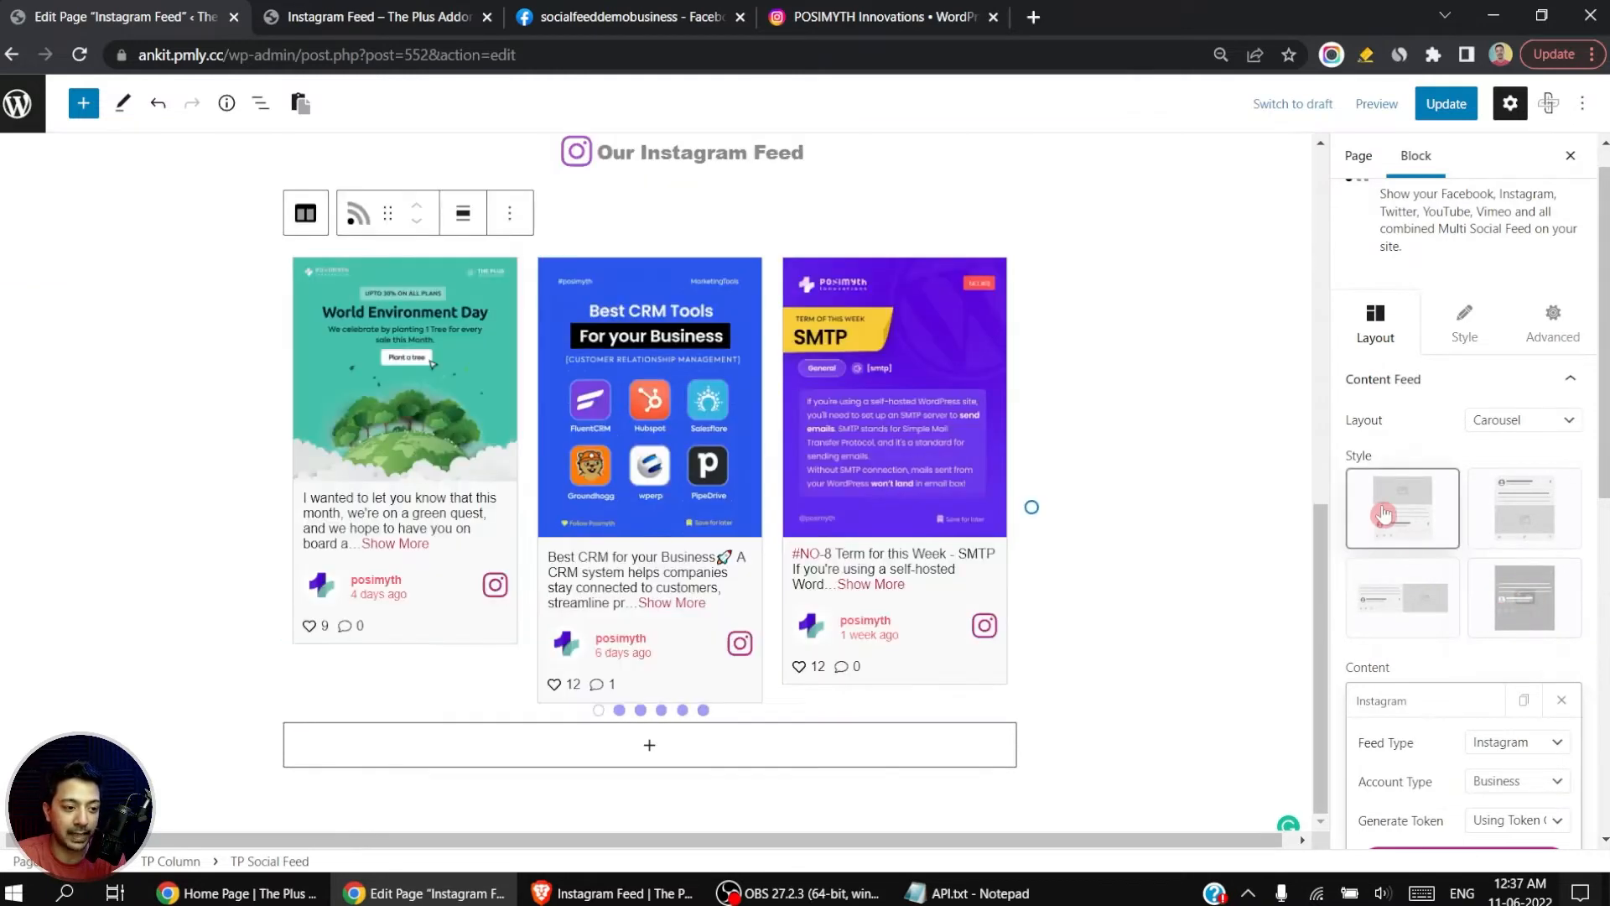
Step: Set the feed layout to Masonry and update the page
click(1523, 419)
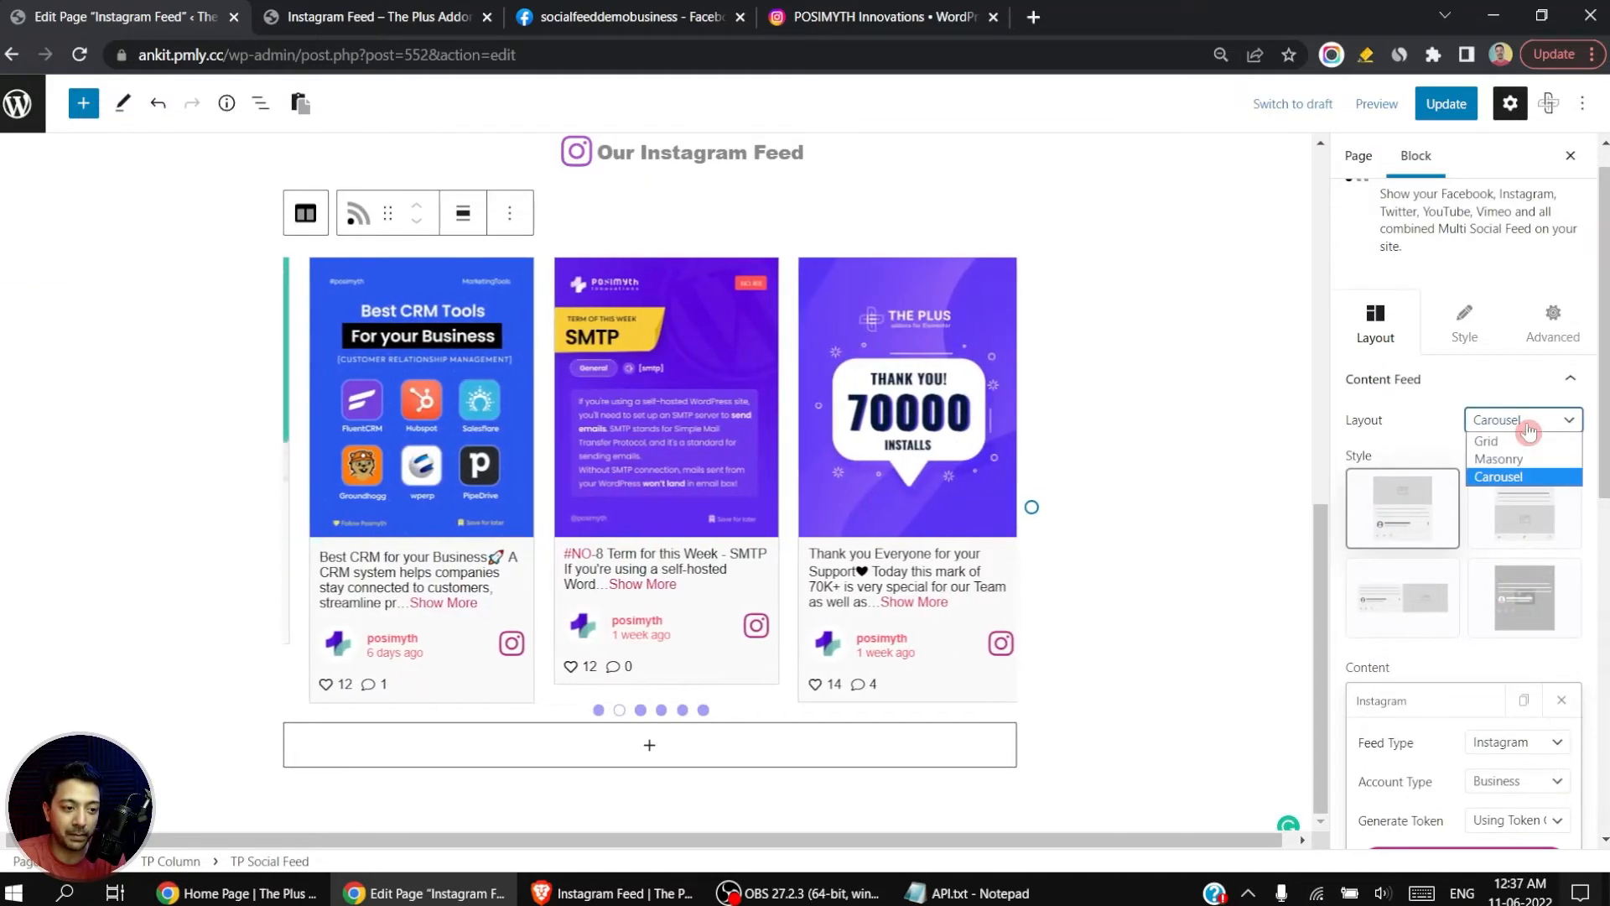
click(1525, 462)
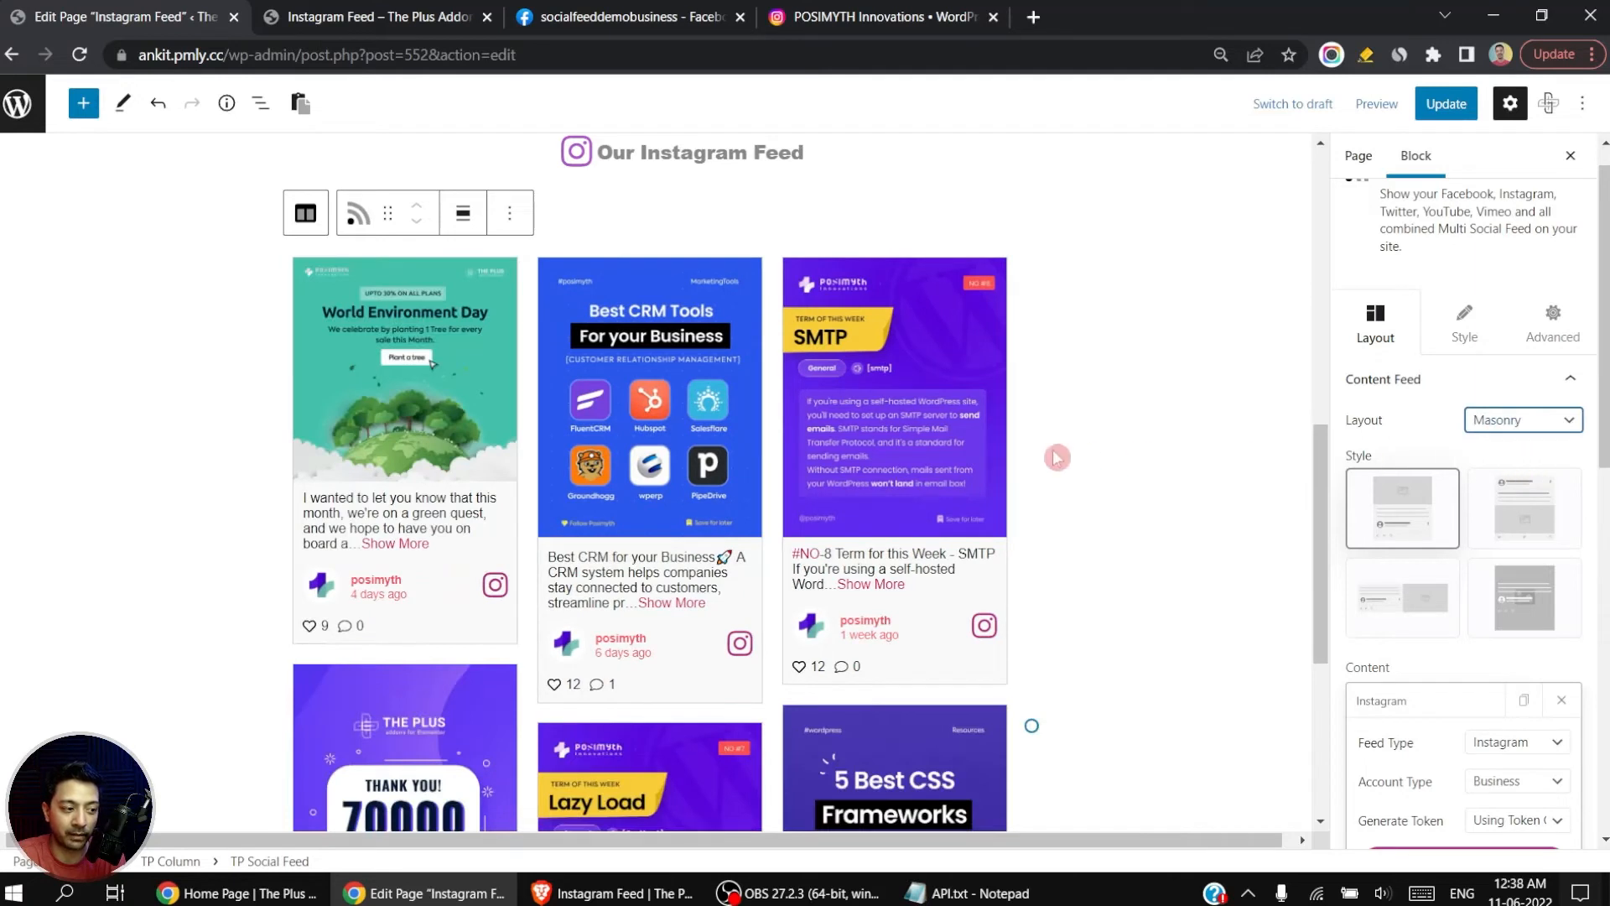
click(1448, 113)
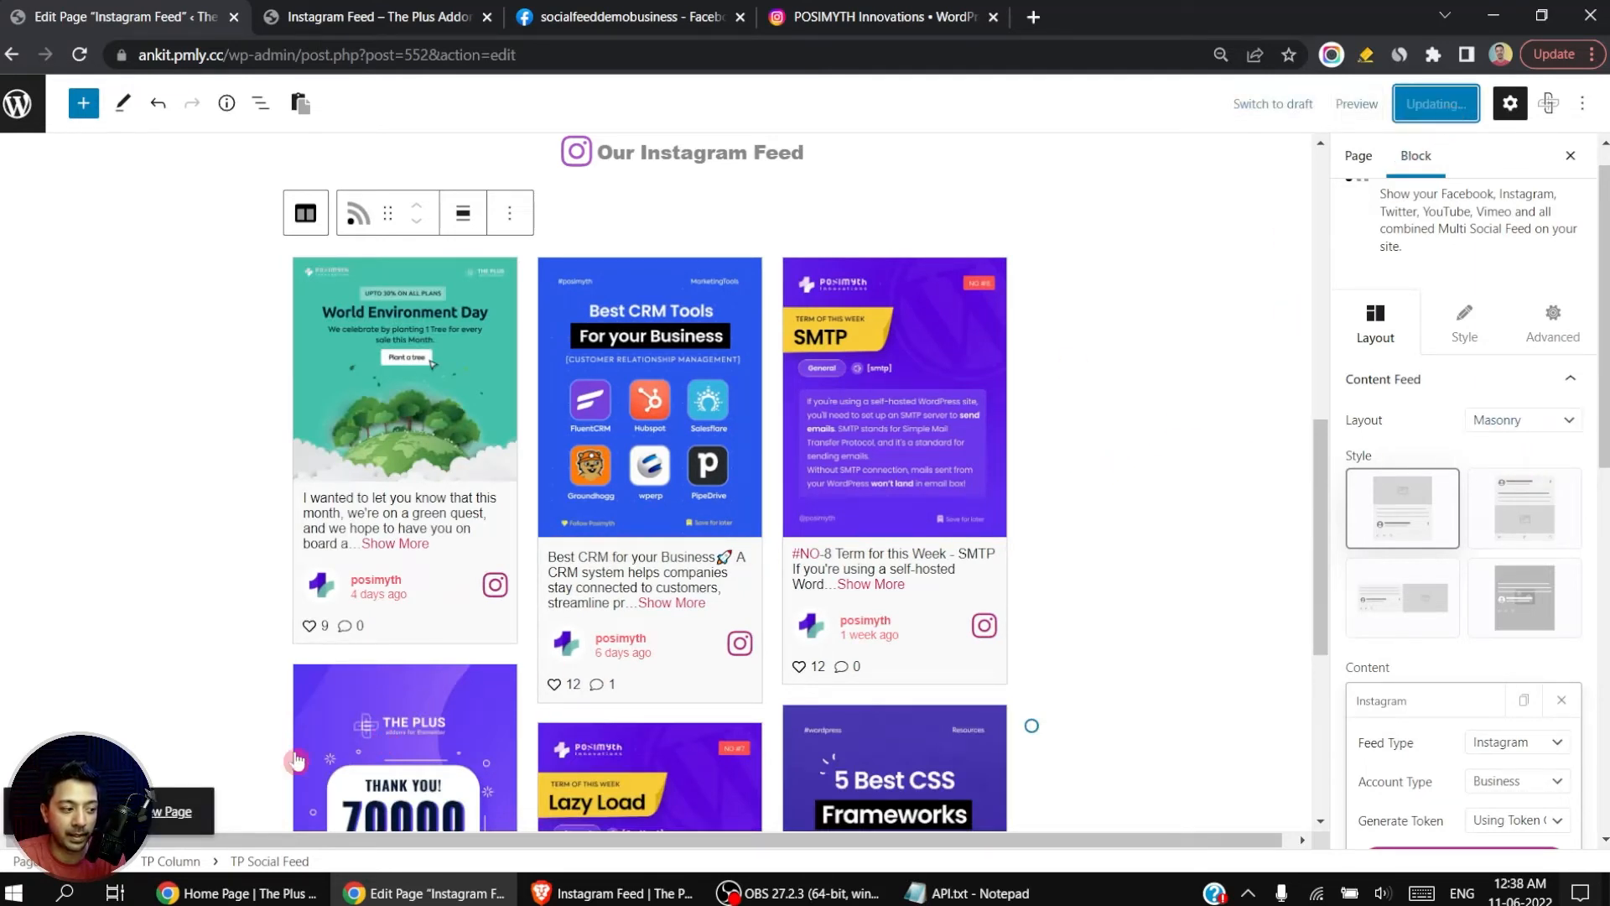
Step: Open the published page in a new tab, review the Instagram feed on it, and return to the page editor
right_click(160, 816)
click(253, 644)
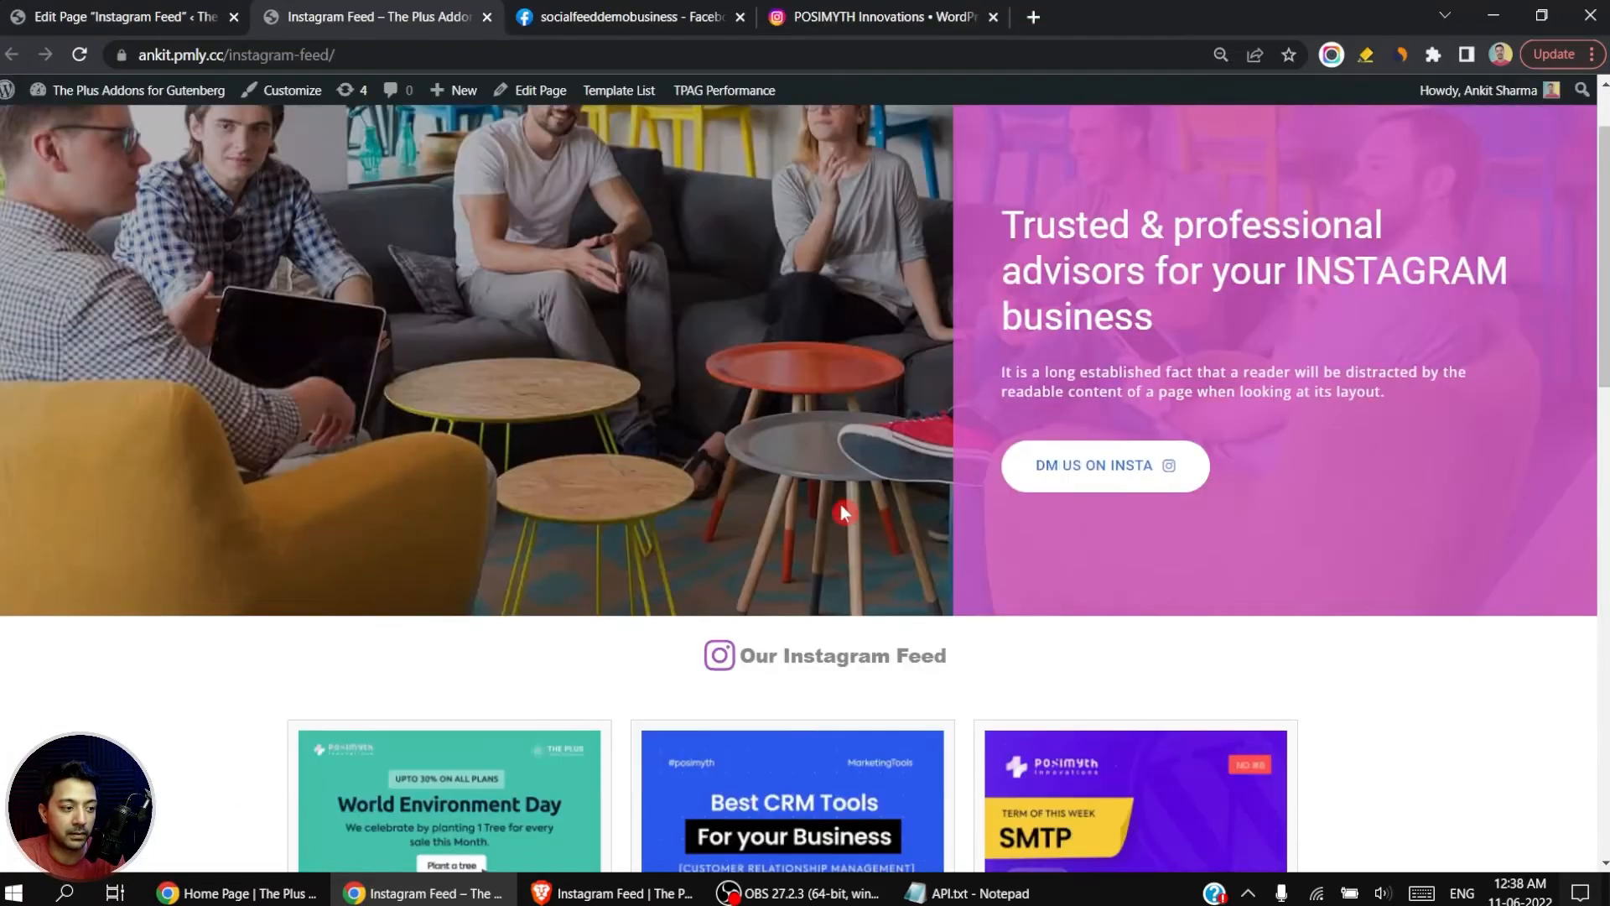
scroll(842, 506, down, 4)
scroll(637, 601, down, 12)
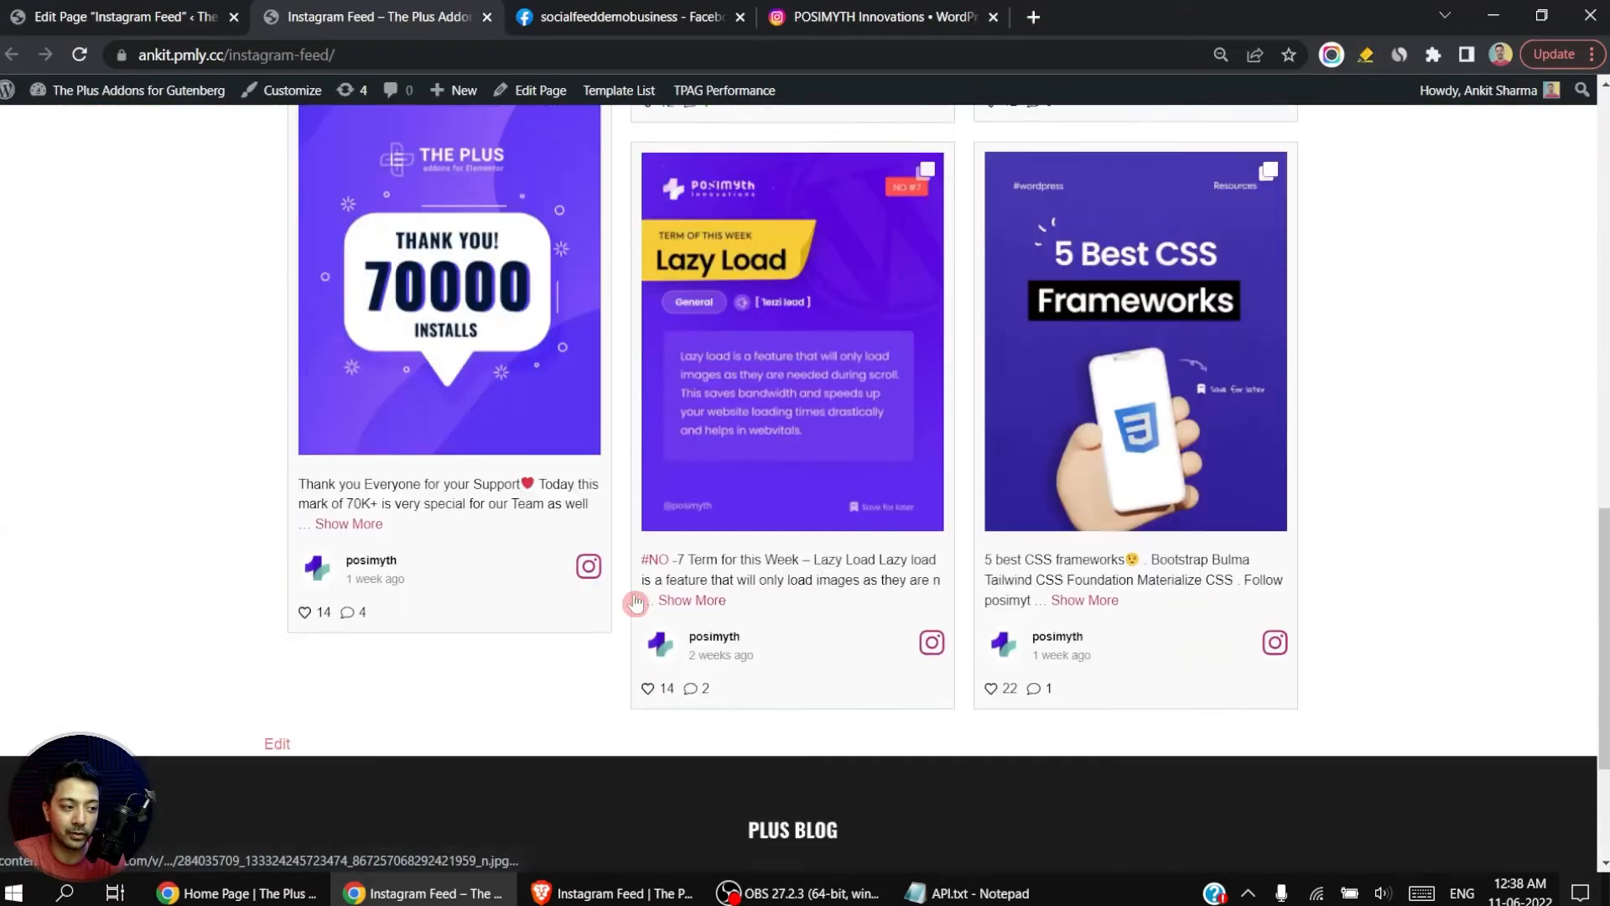
scroll(639, 601, up, 15)
key(ctrl+shift+Tab)
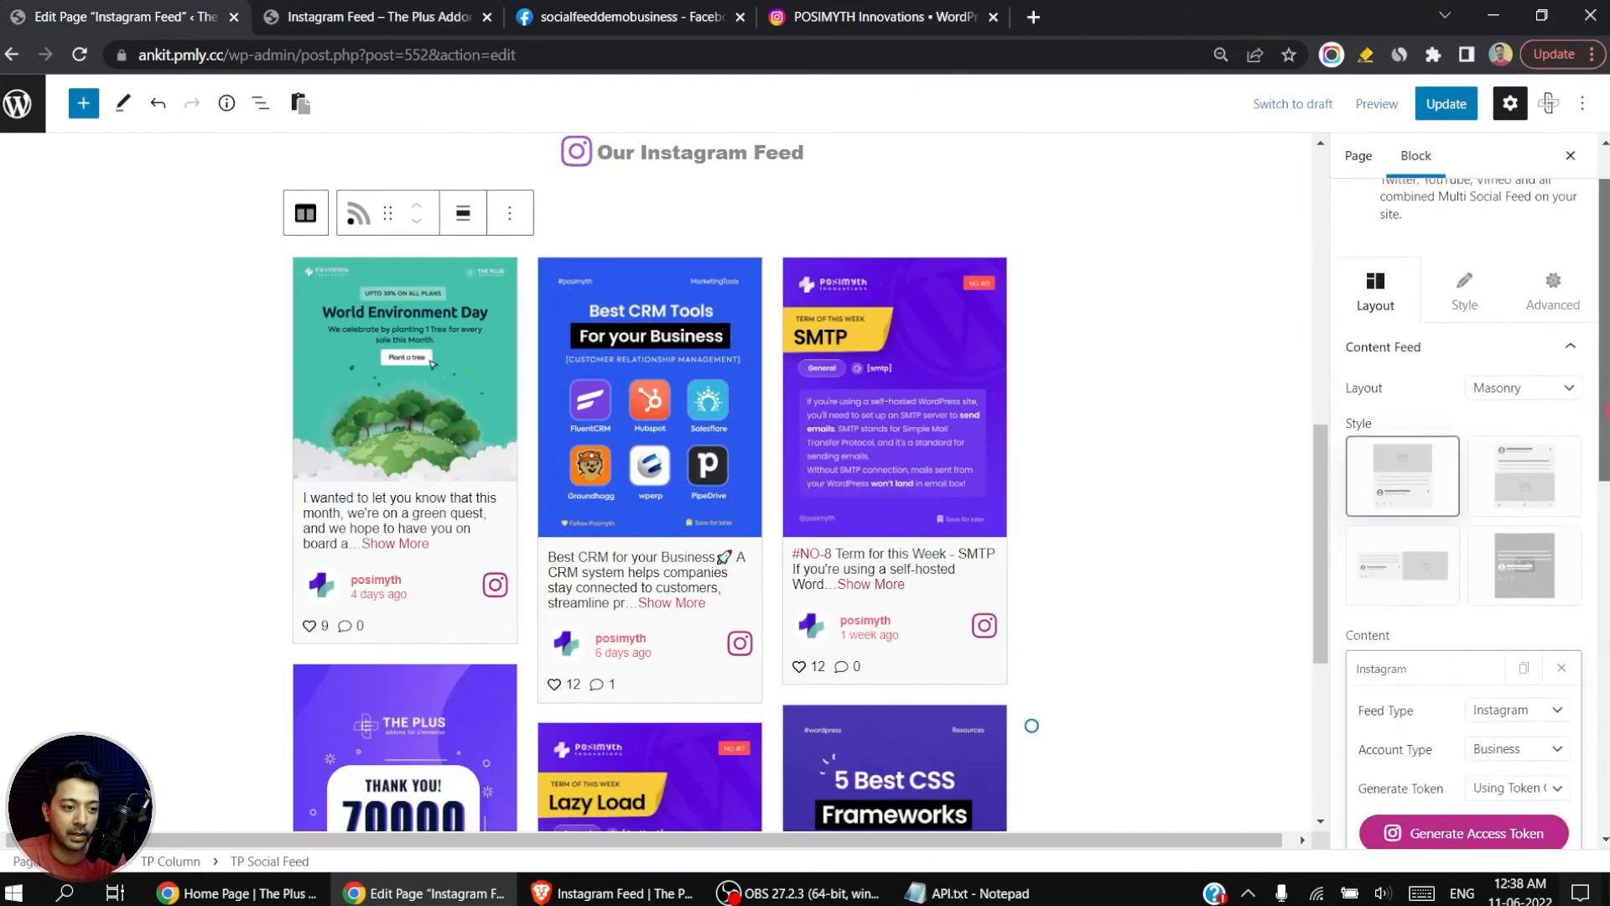
Step: In the social feed options, try the Only Media Posts and Hide Media Content filters, and return the media filter to Default
scroll(1463, 503, down, 6)
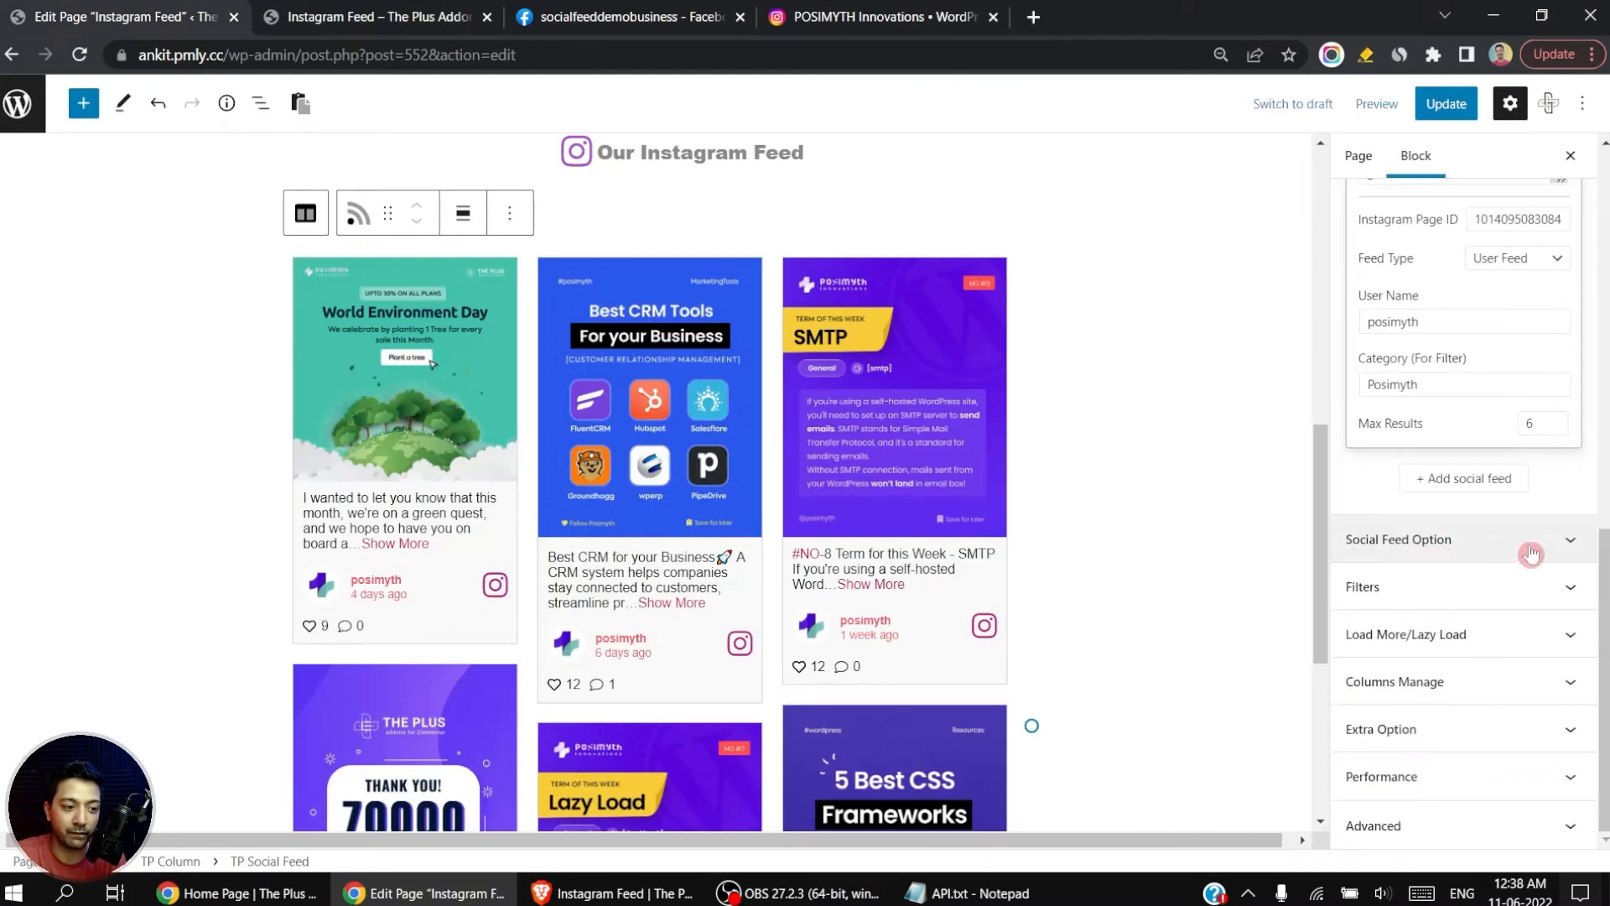
click(1564, 547)
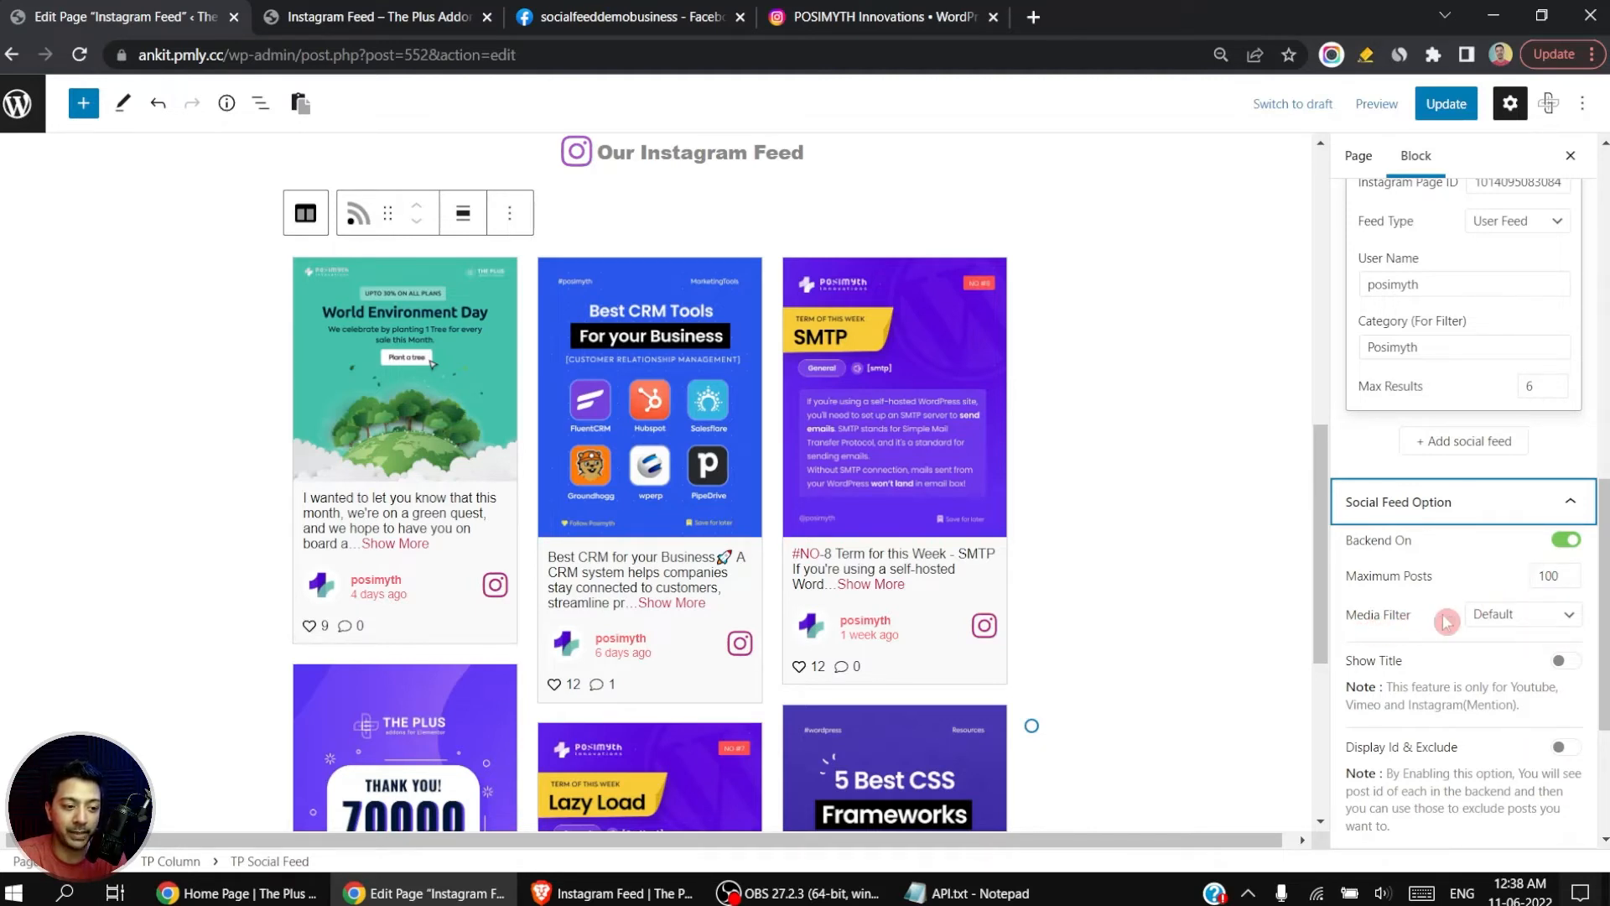
click(1516, 619)
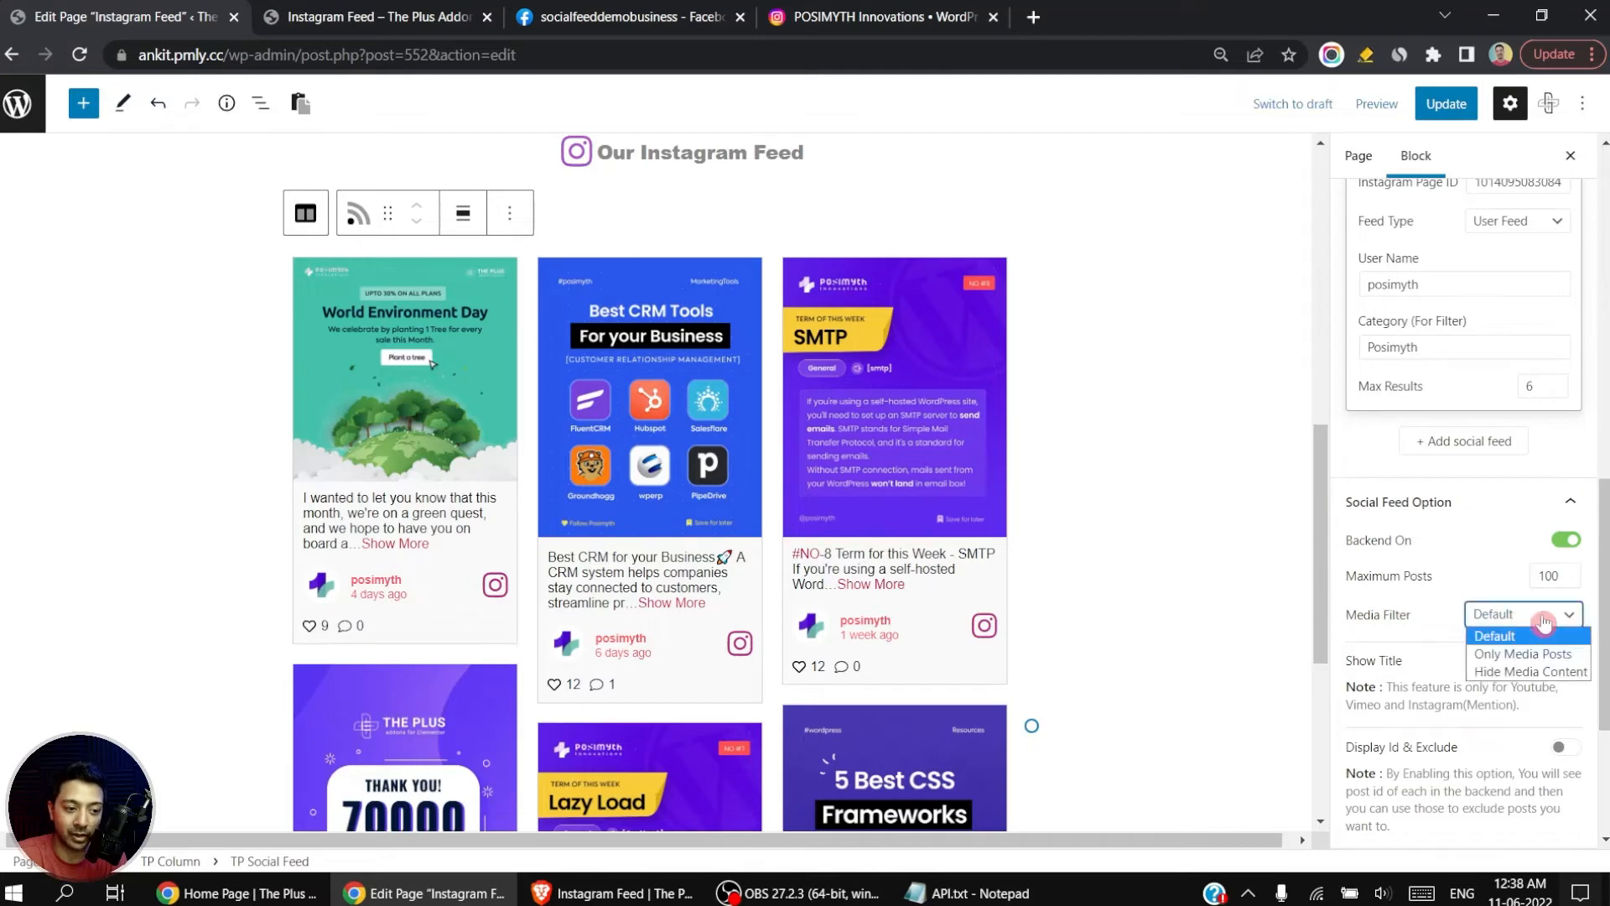
click(1519, 654)
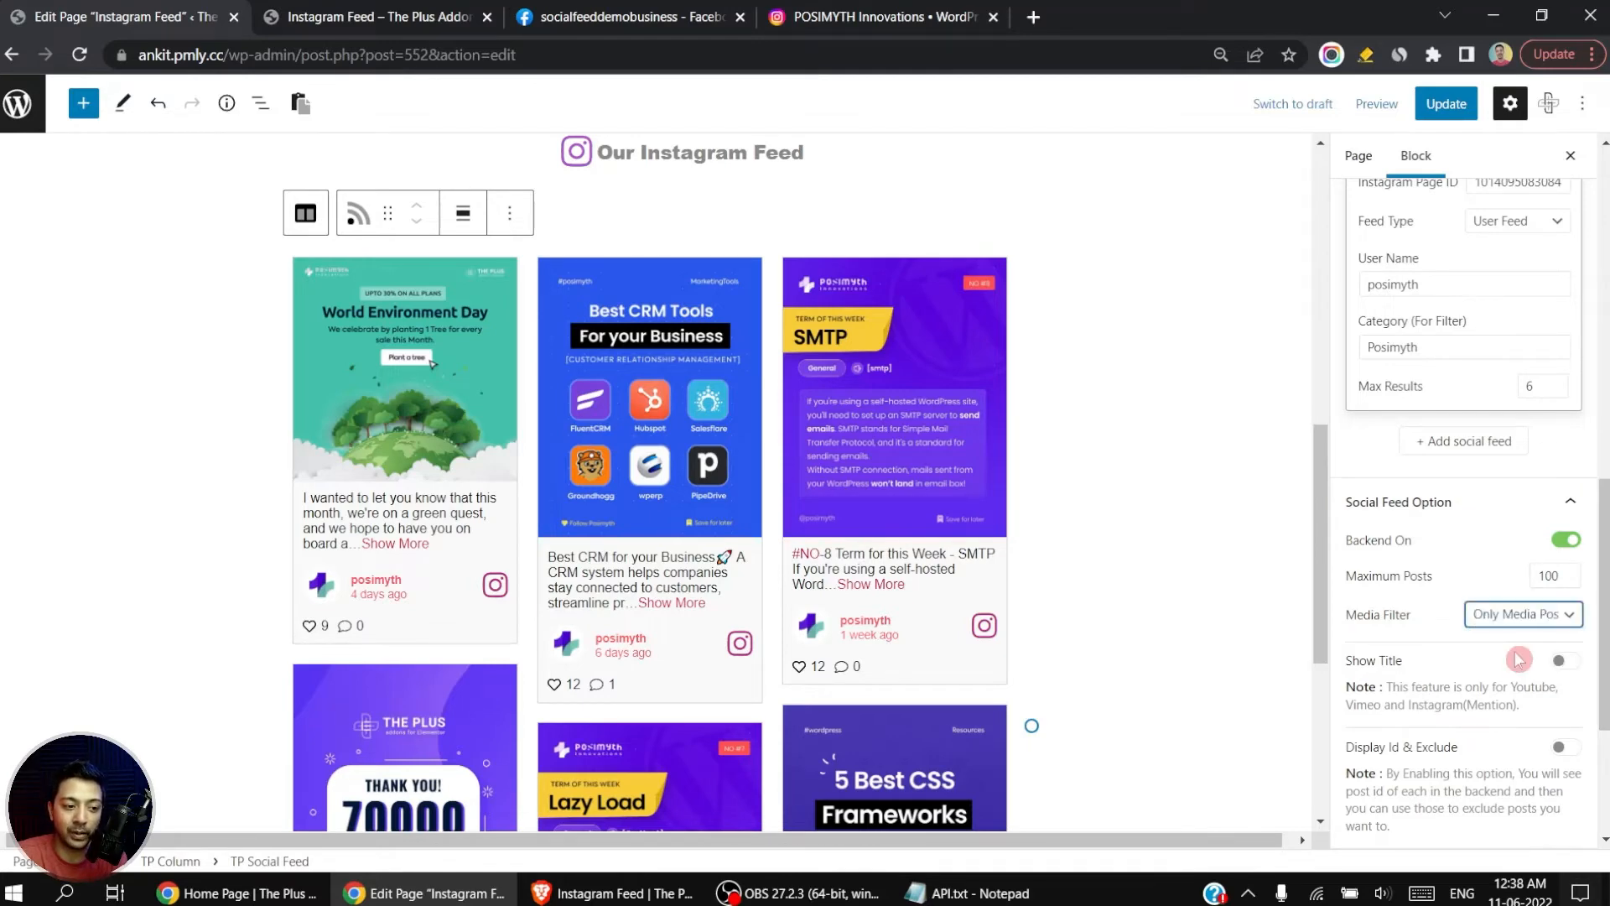
click(1523, 620)
click(1517, 670)
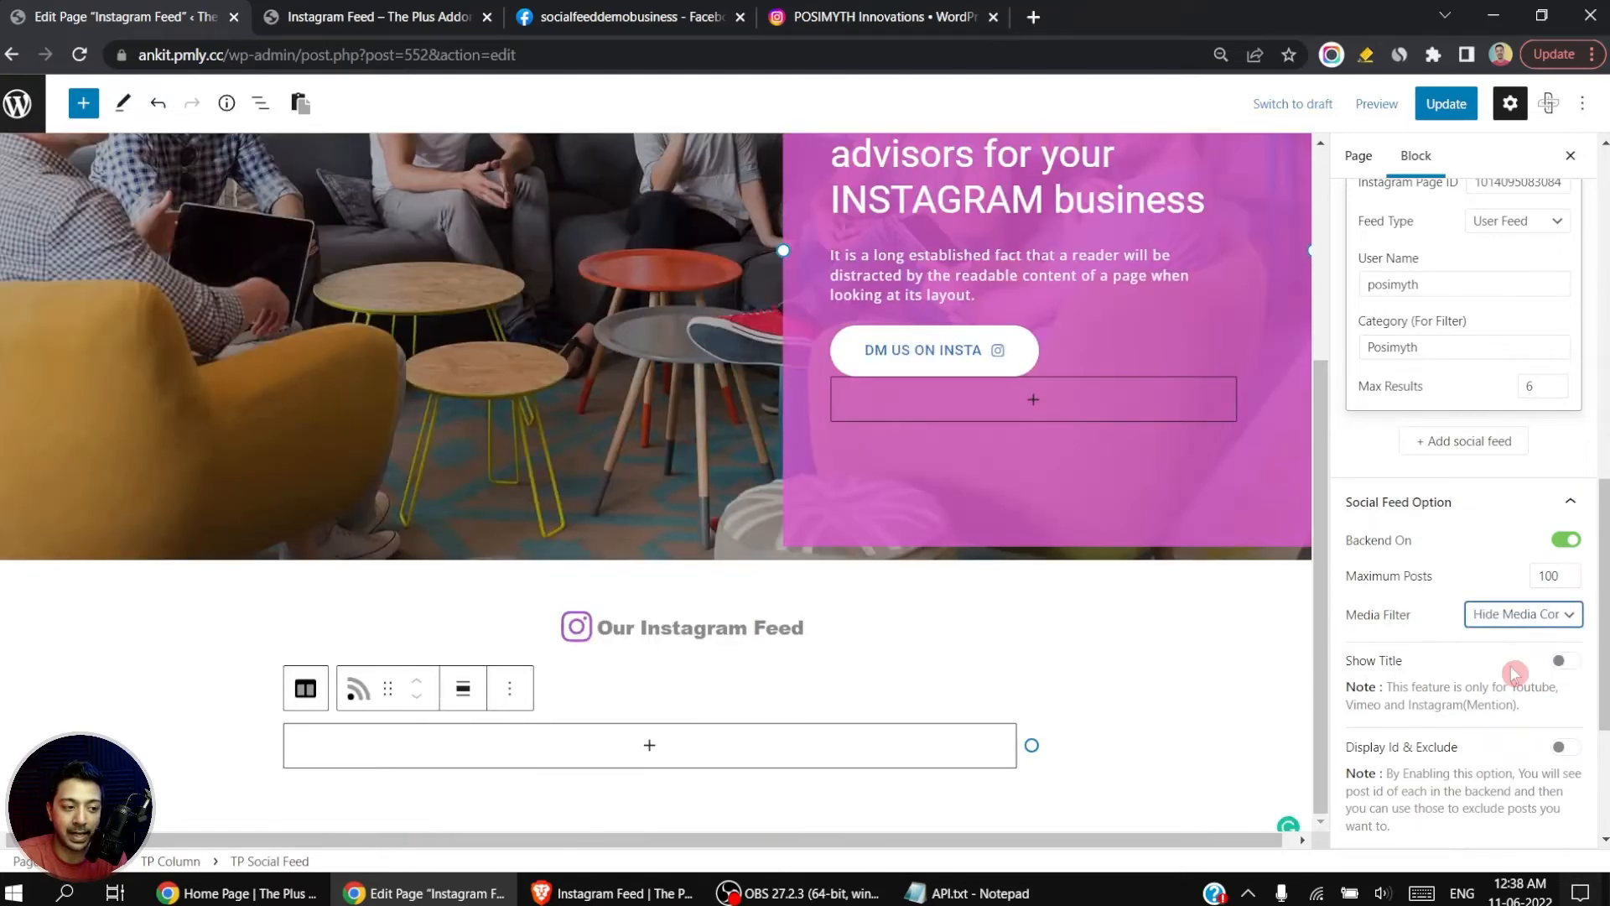
click(1529, 624)
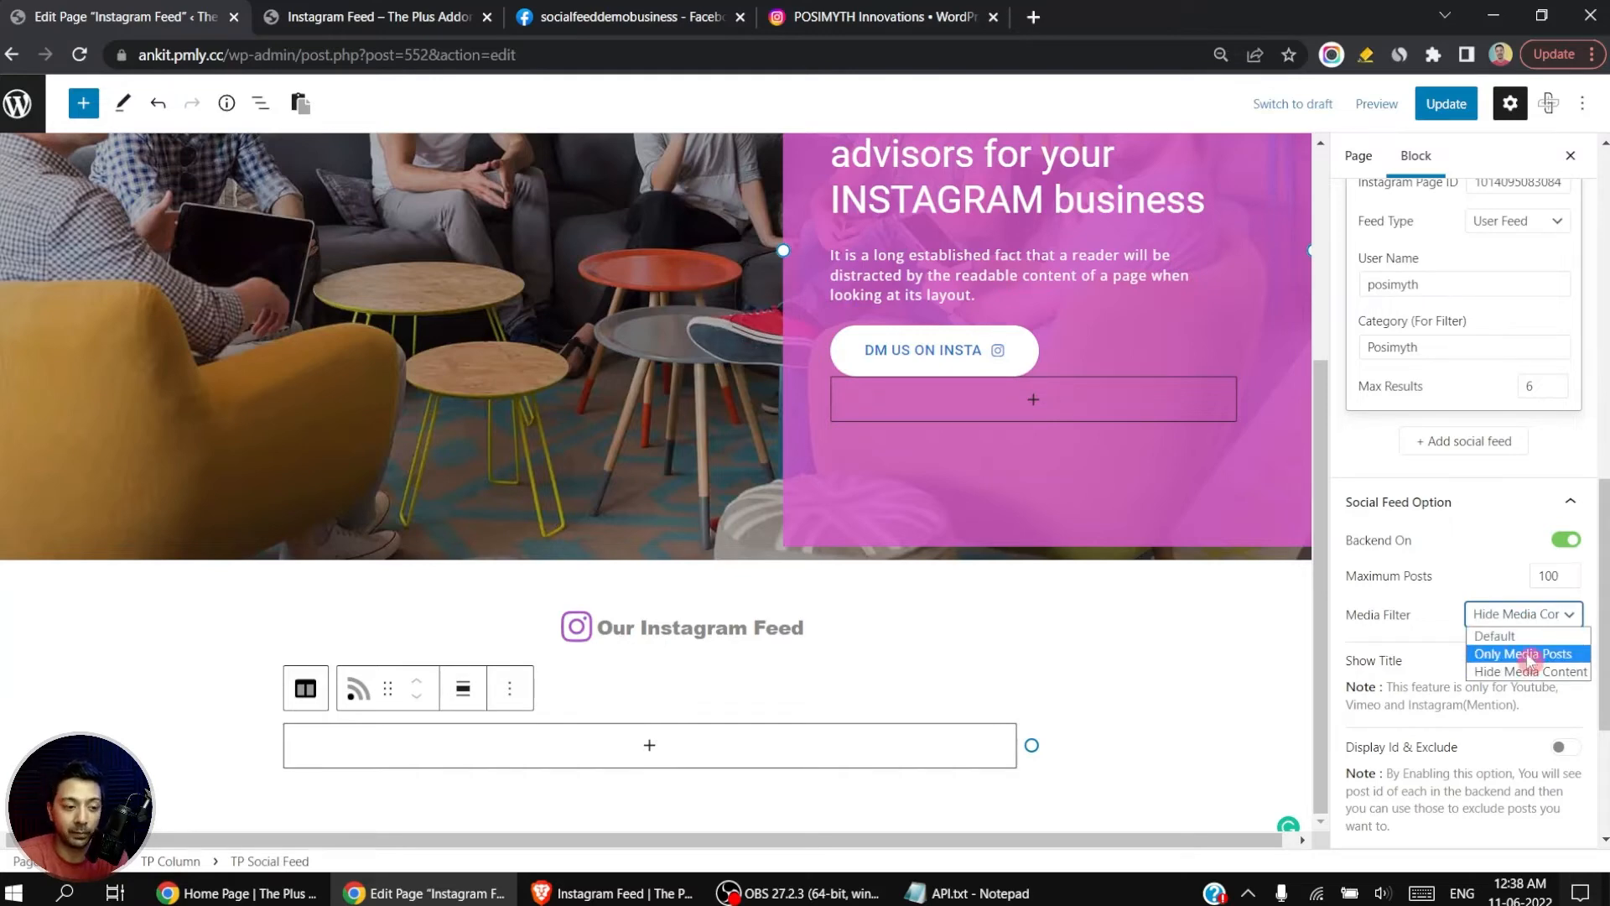
click(1497, 635)
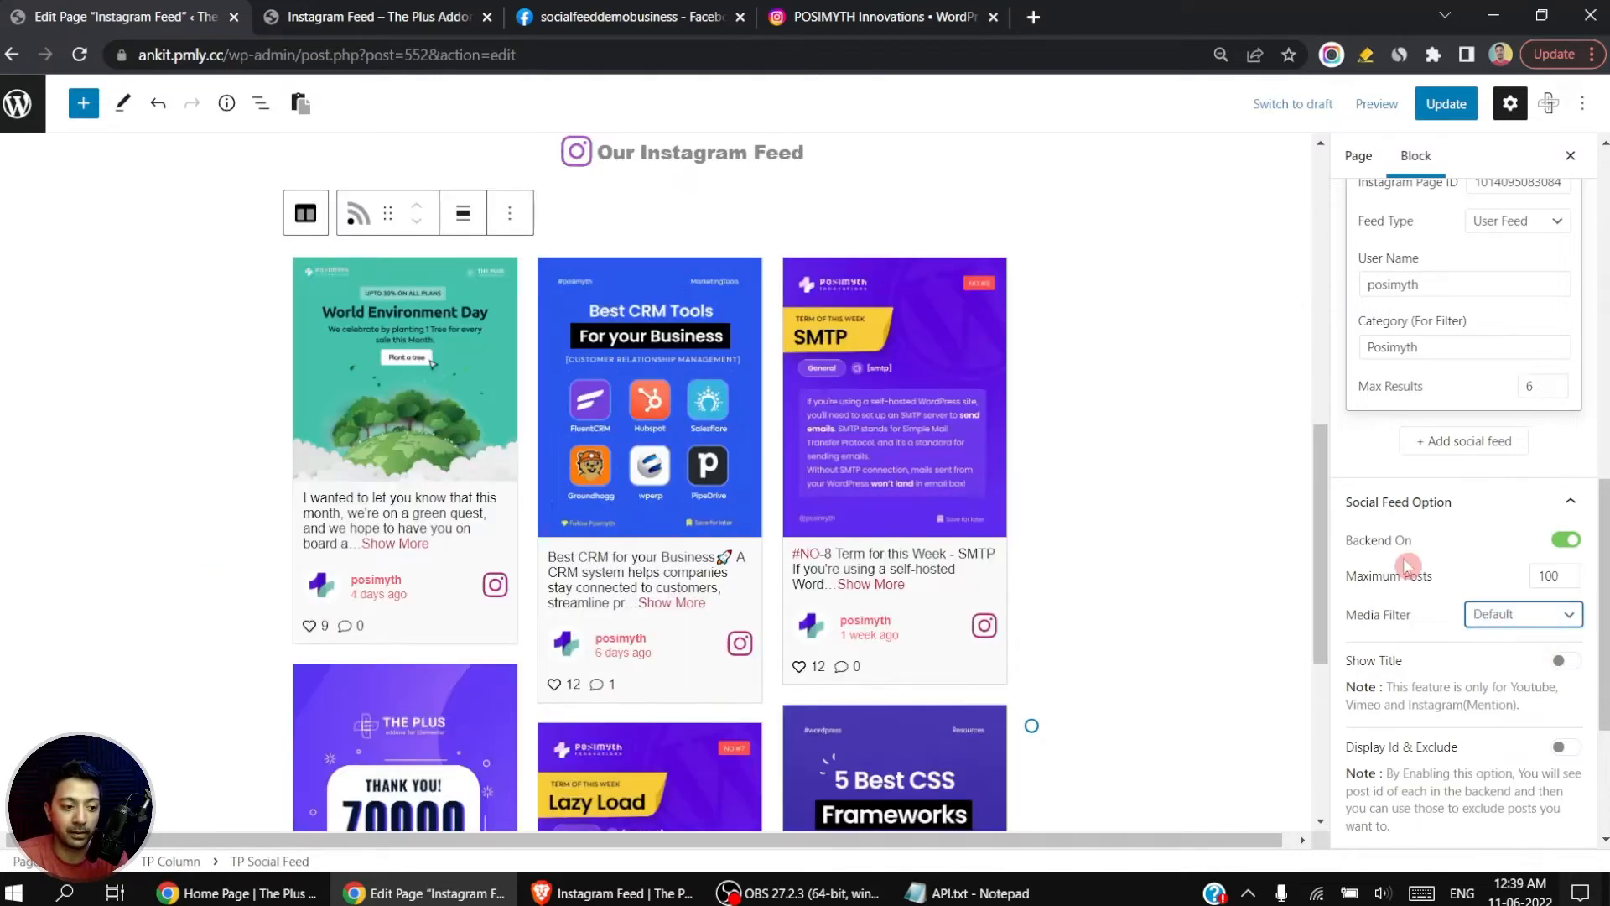
Step: Try the Show Title option, look at the Mentions feed type it applies to, and turn Show Title off again
scroll(1409, 567, down, 3)
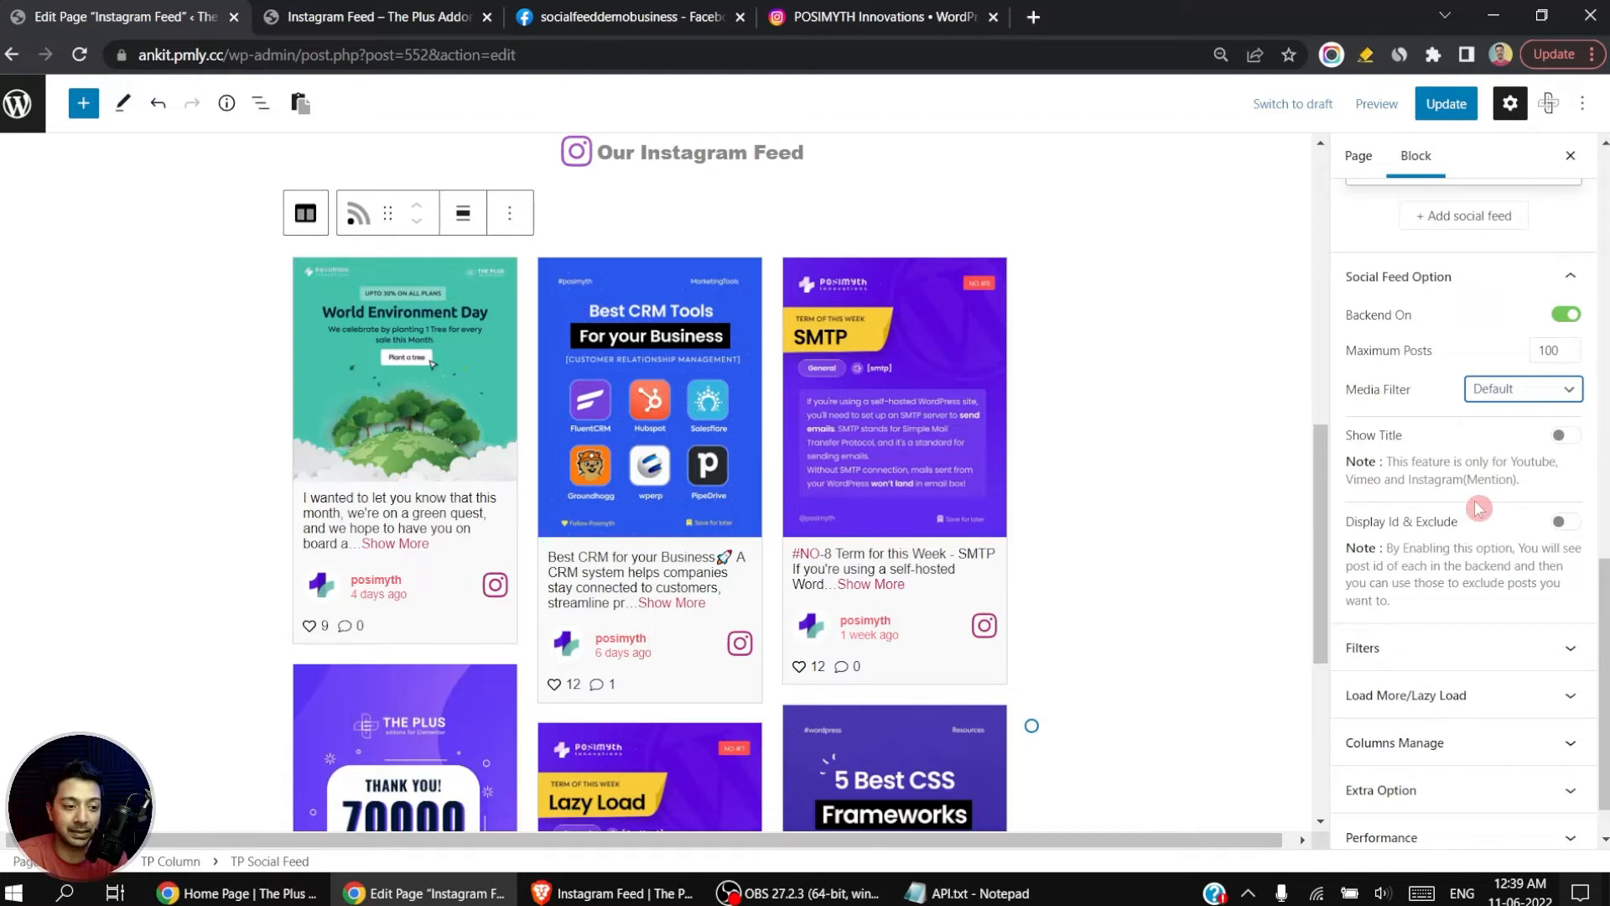
click(1563, 436)
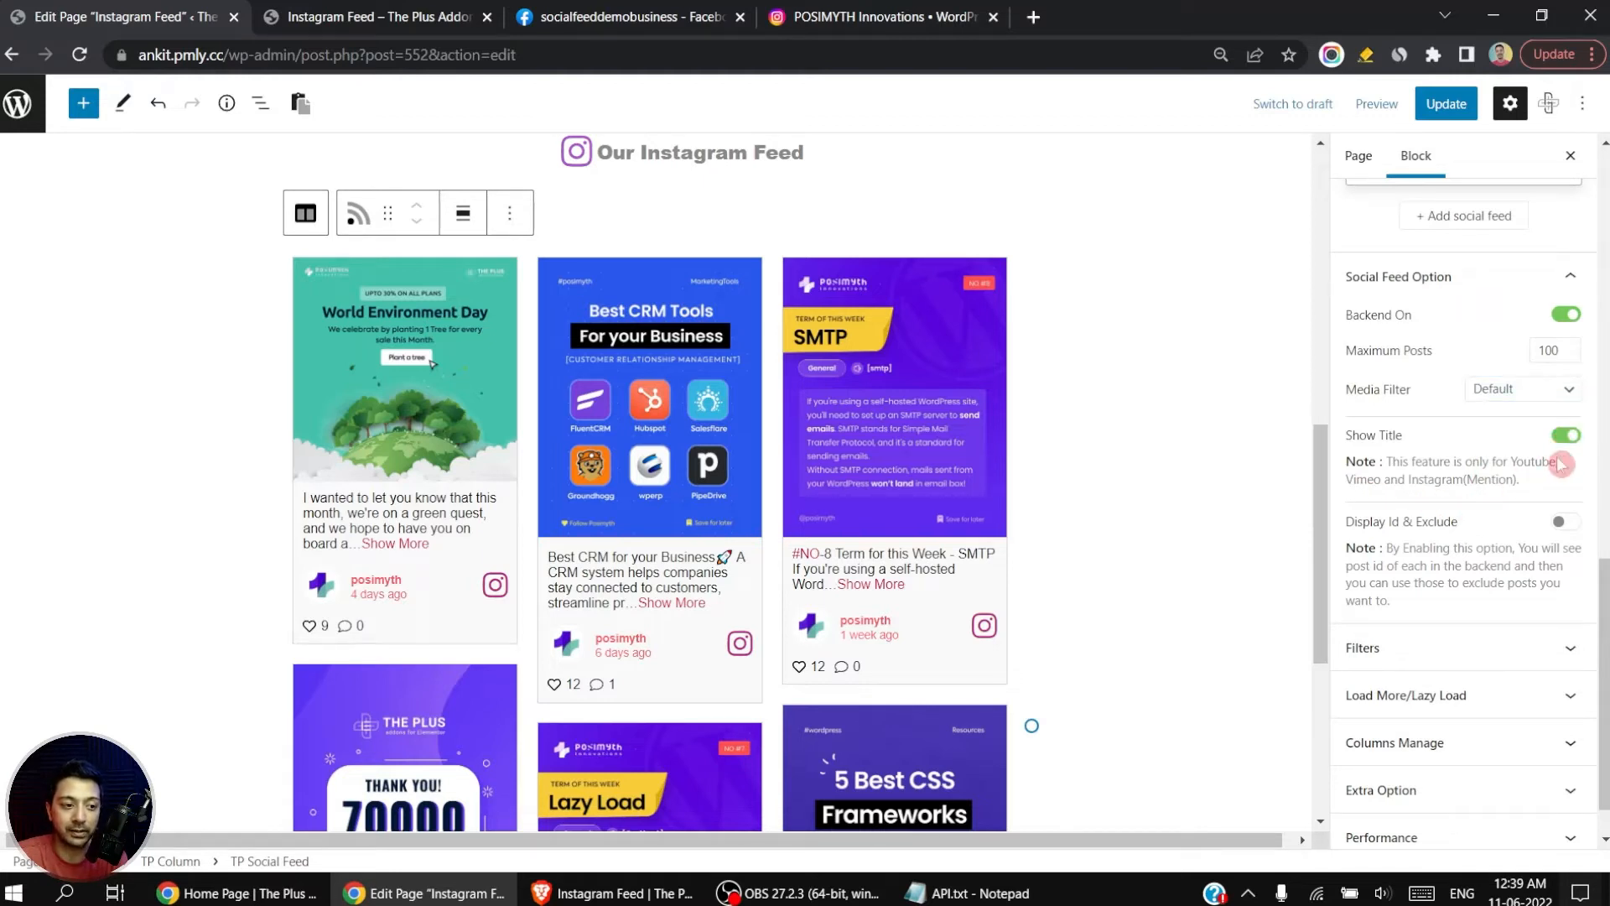
scroll(1562, 463, up, 5)
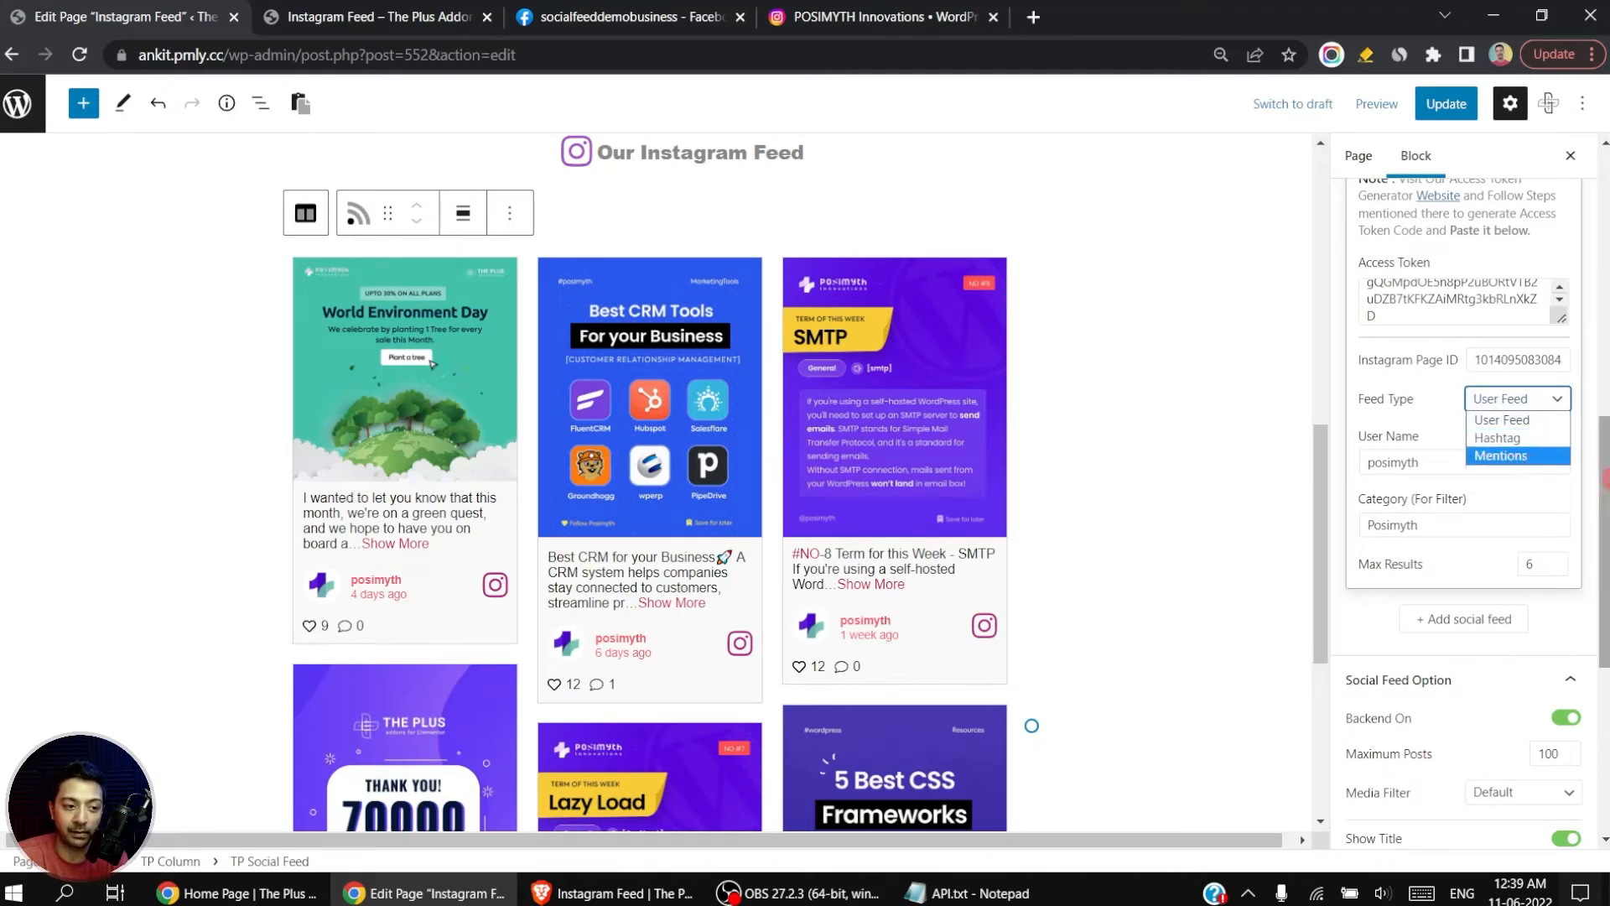
click(1534, 456)
scroll(1534, 462, down, 5)
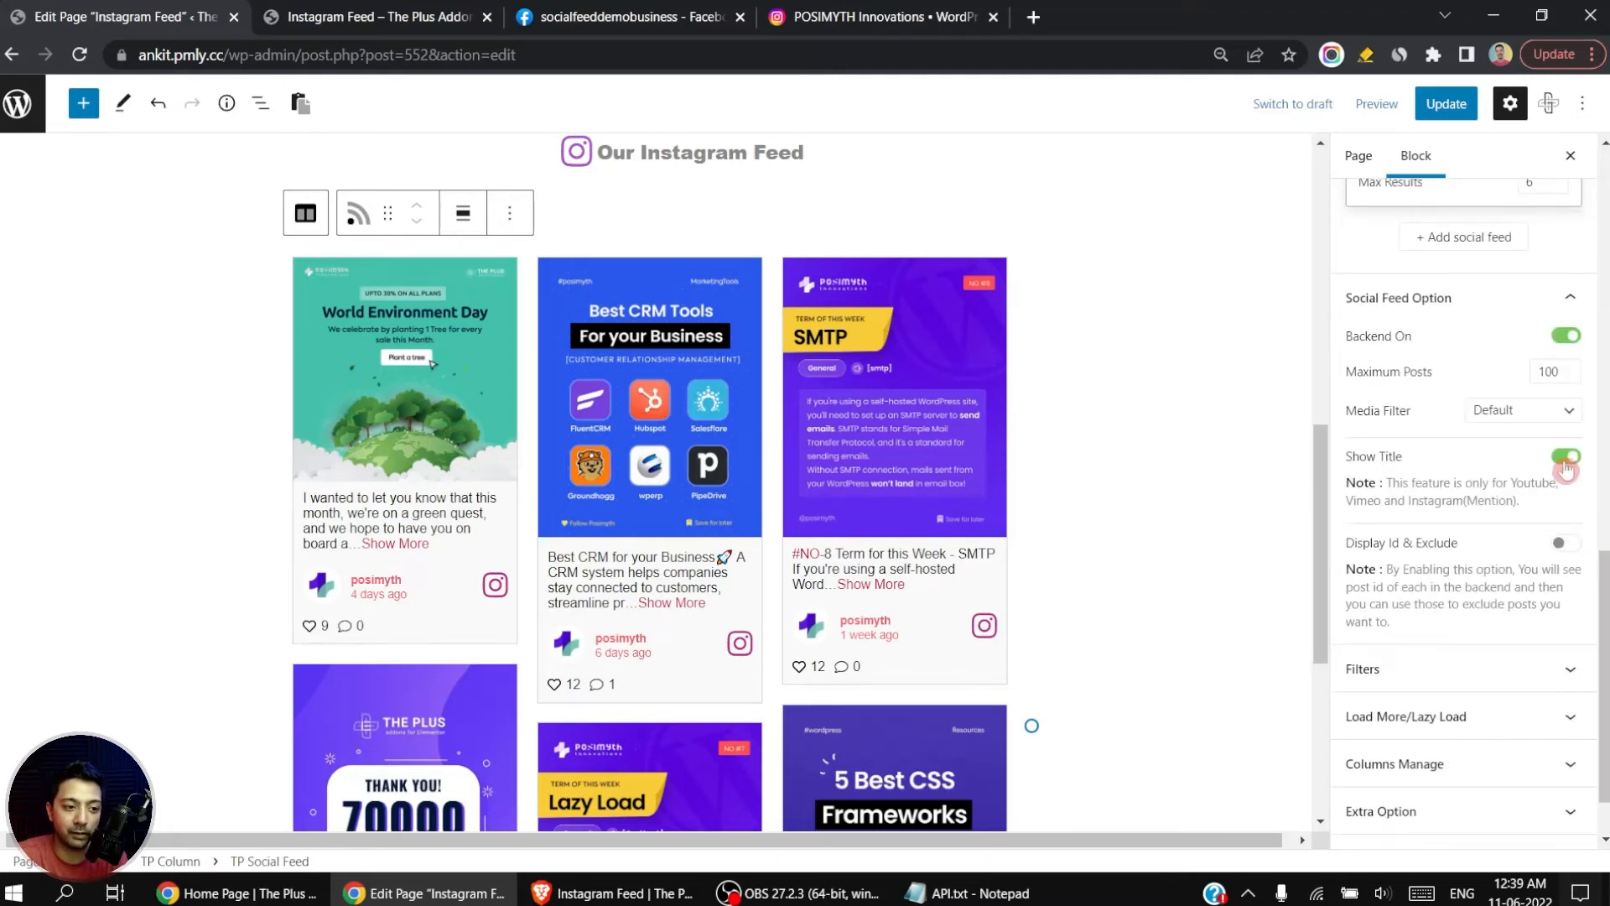
scroll(1518, 487, down, 1)
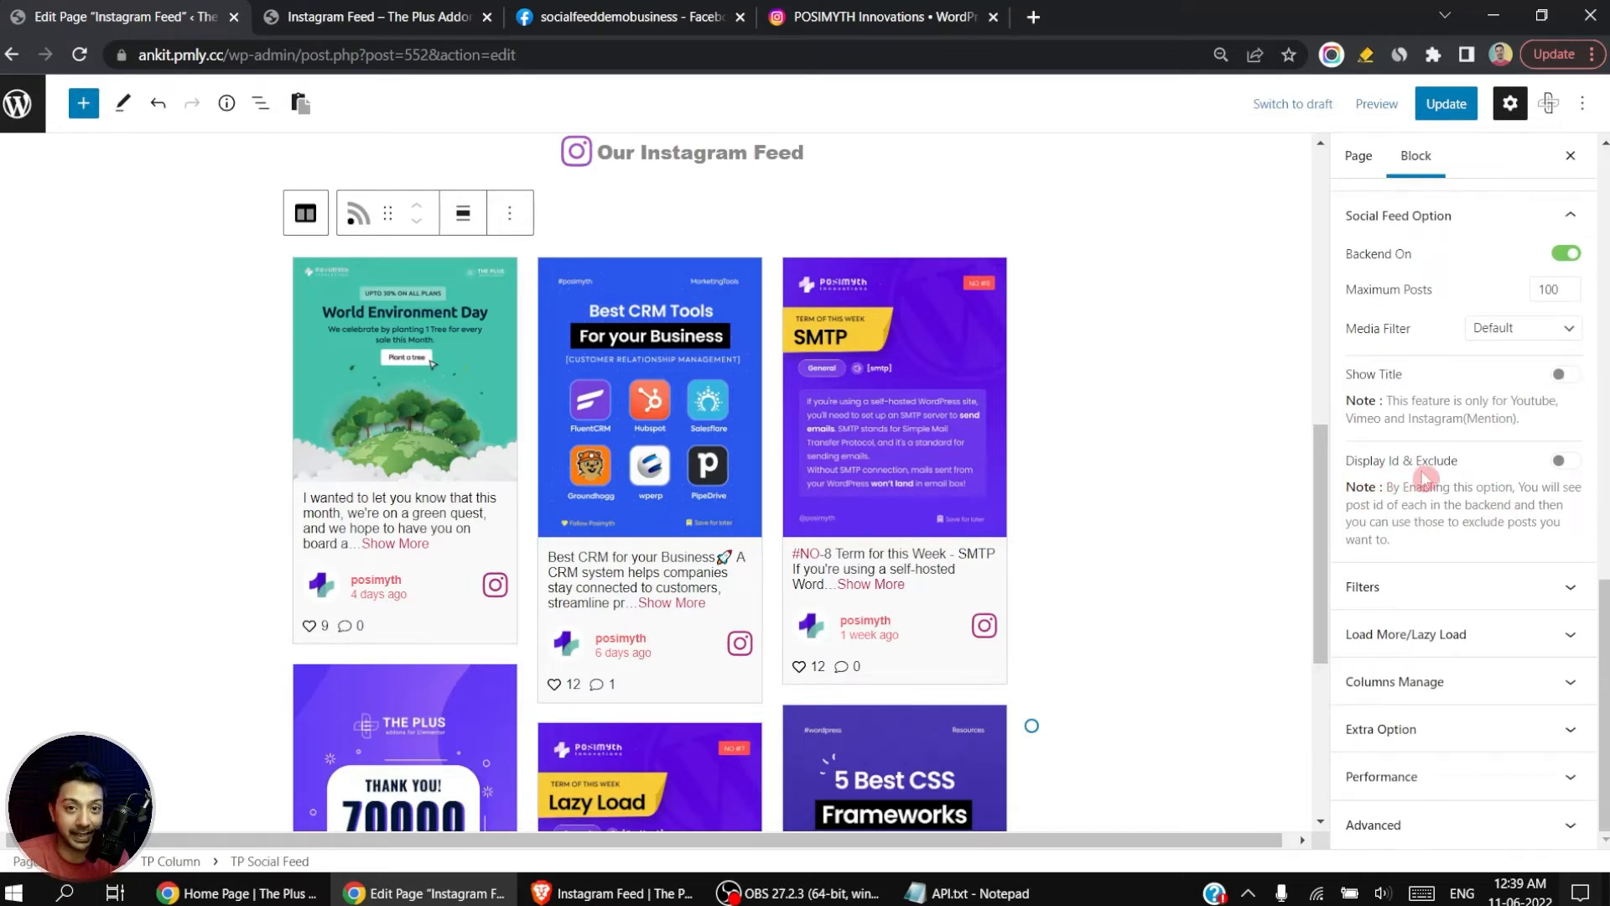
Step: Enable Display Id & Exclude, copy the Best CRM Tools post's ID into the excluded post IDs, and update the page
click(1562, 460)
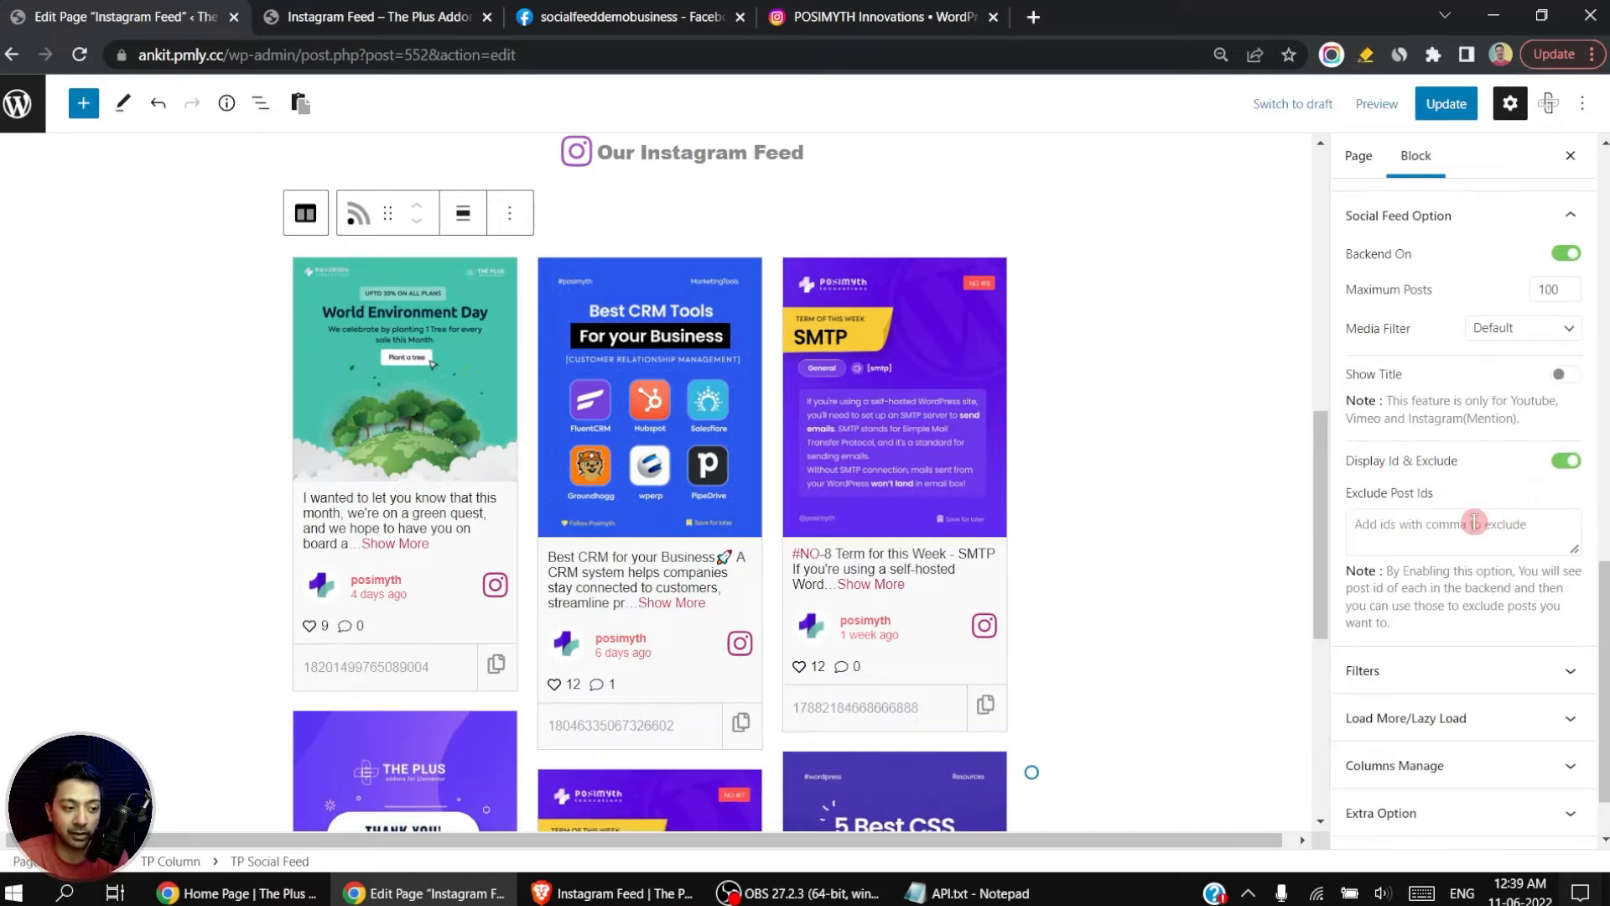
scroll(1111, 601, down, 3)
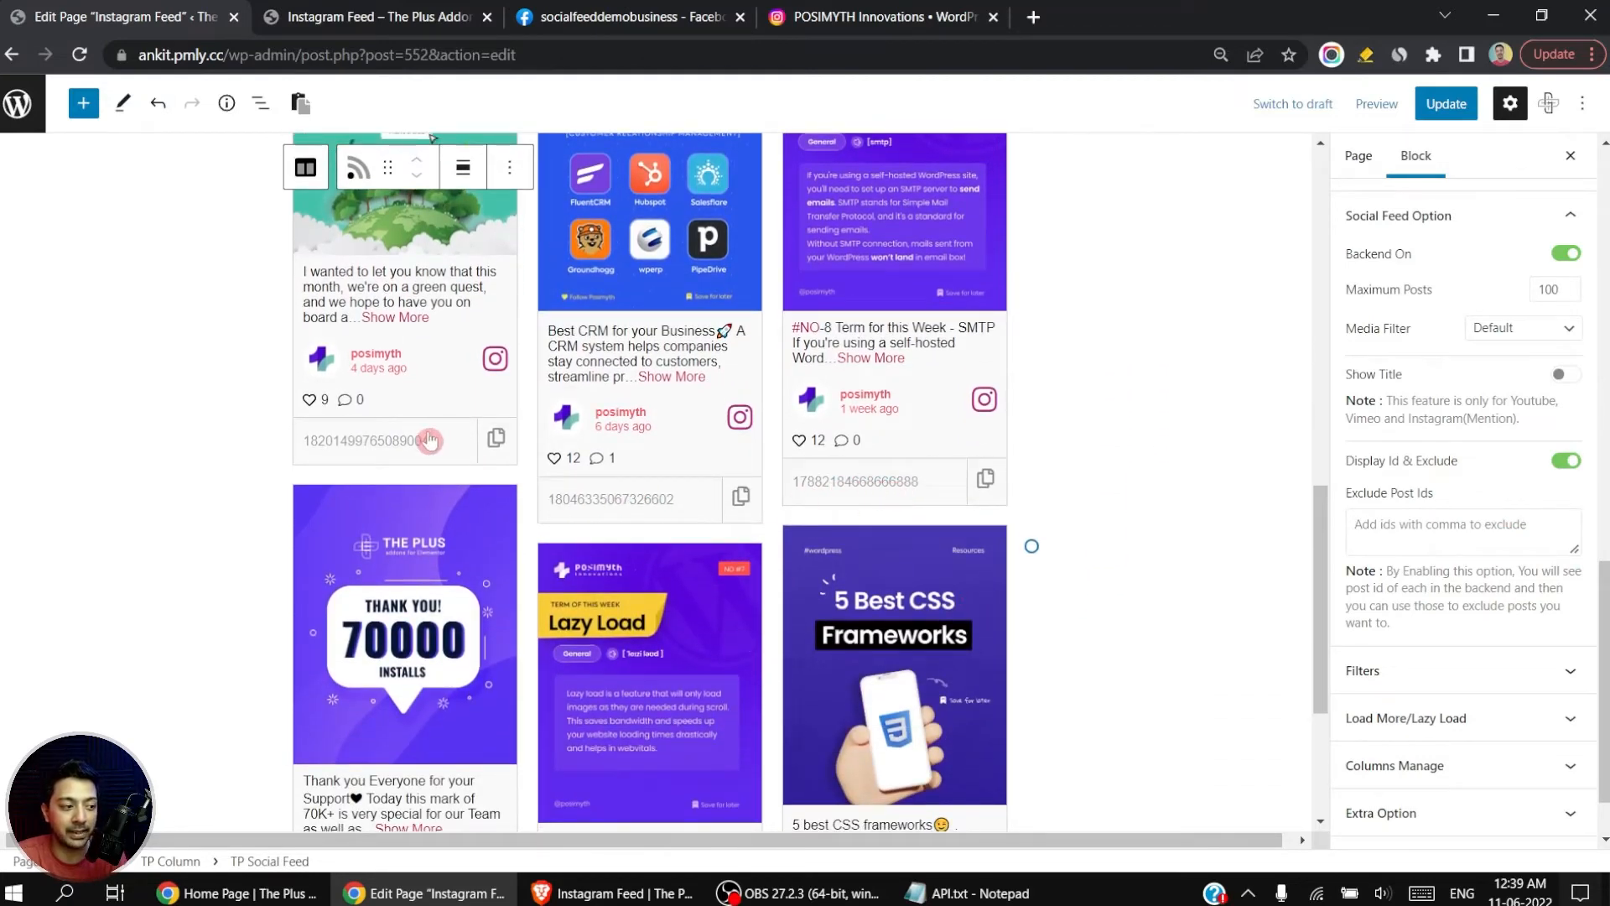
scroll(429, 440, up, 3)
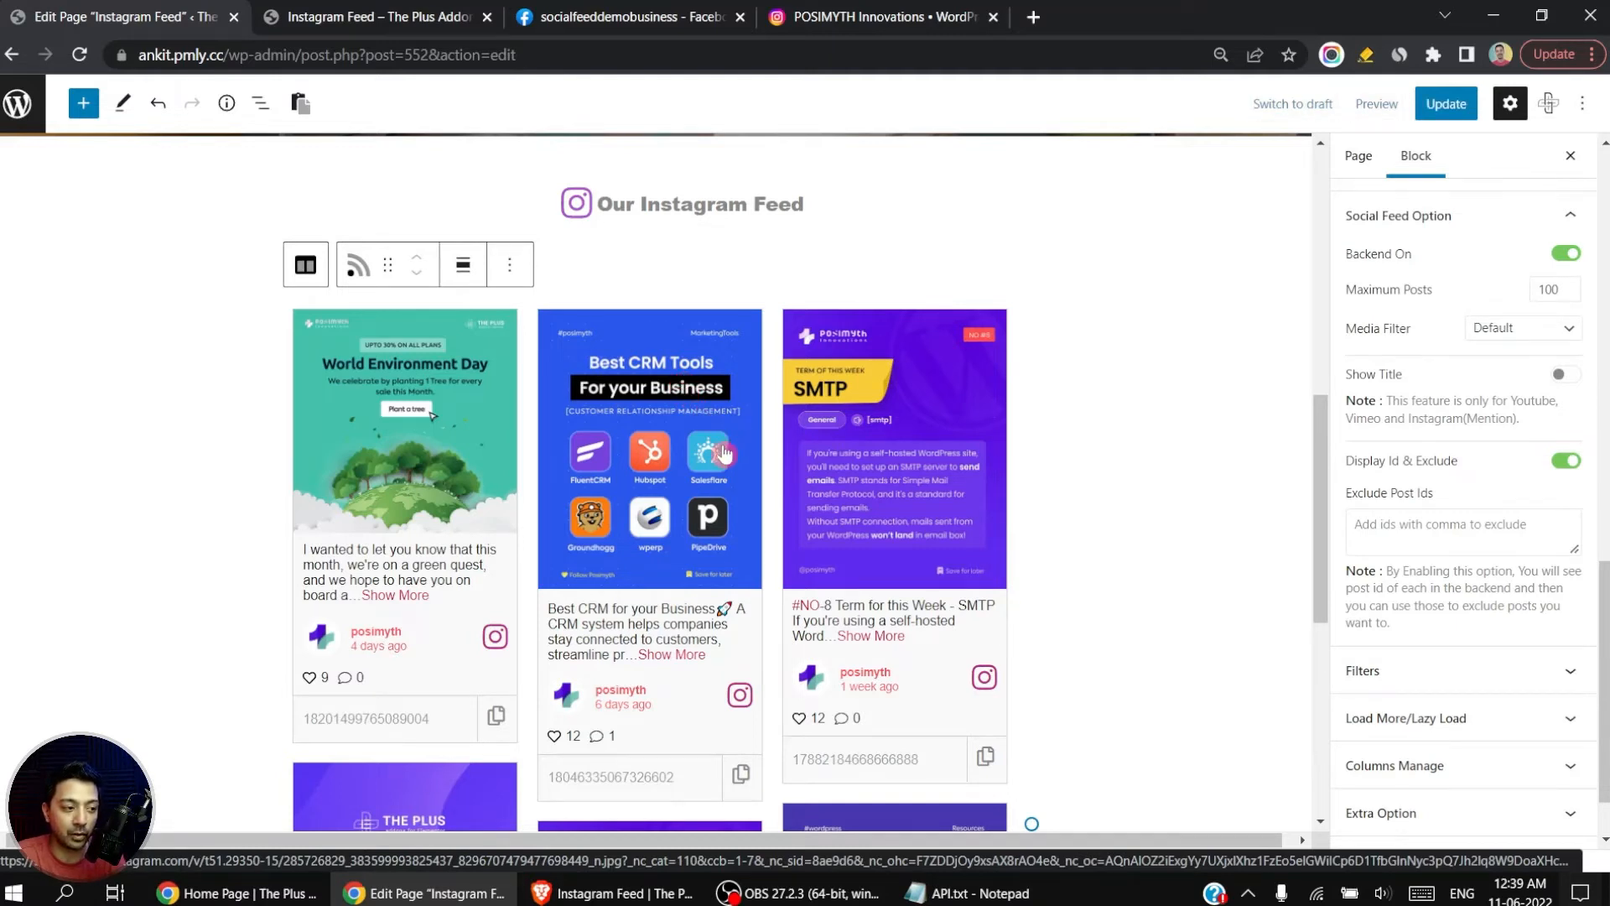
scroll(730, 587, down, 1)
click(742, 664)
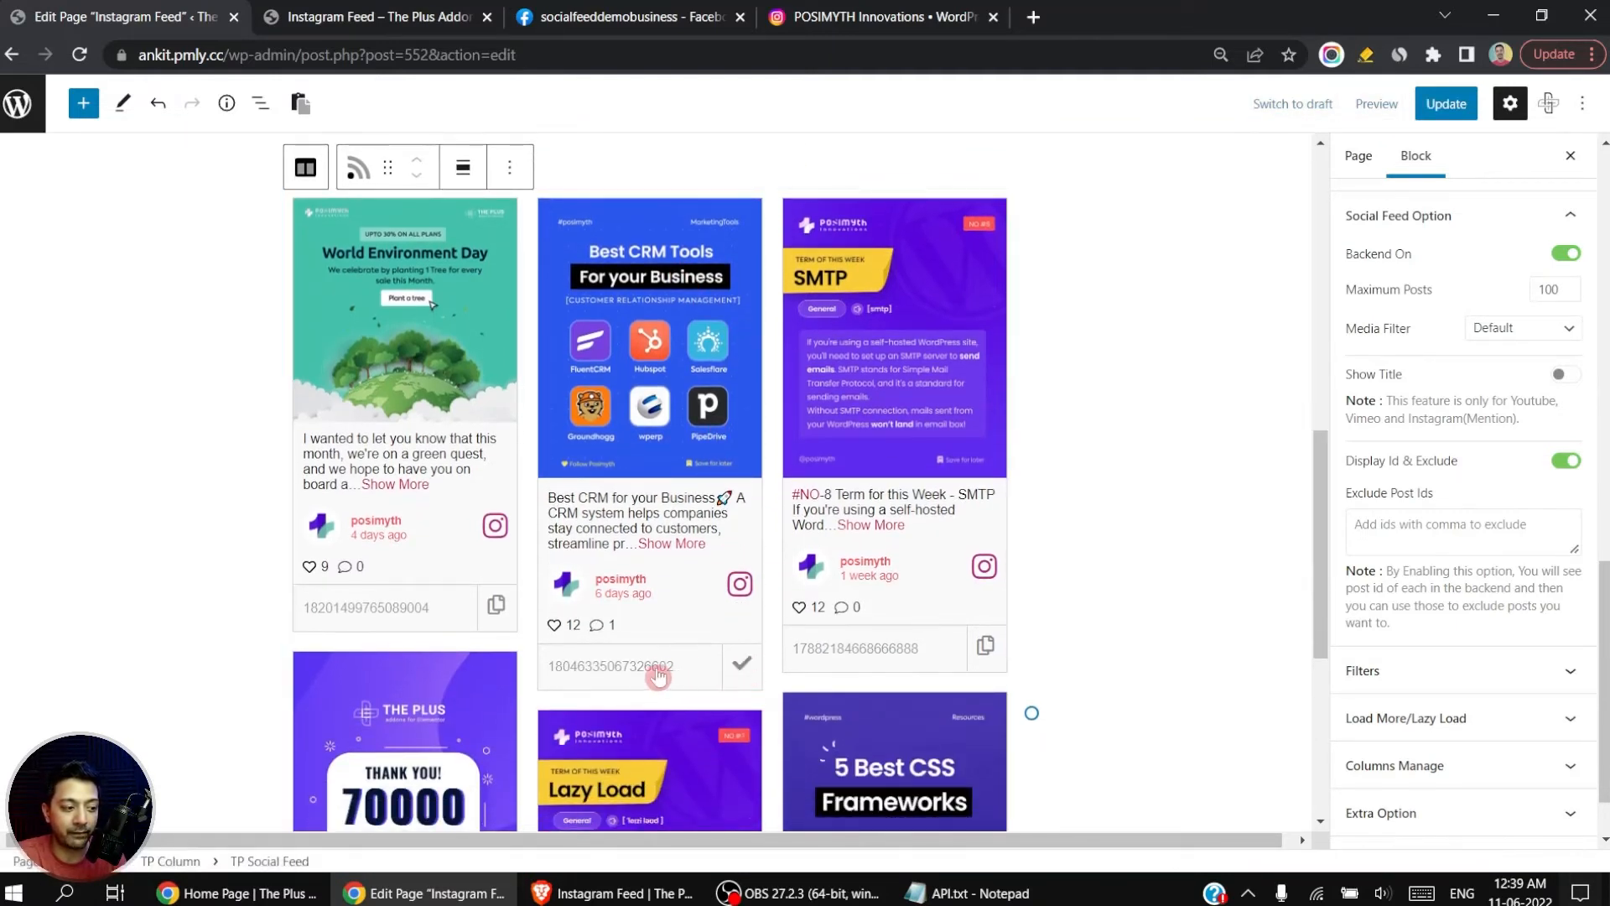
click(1446, 534)
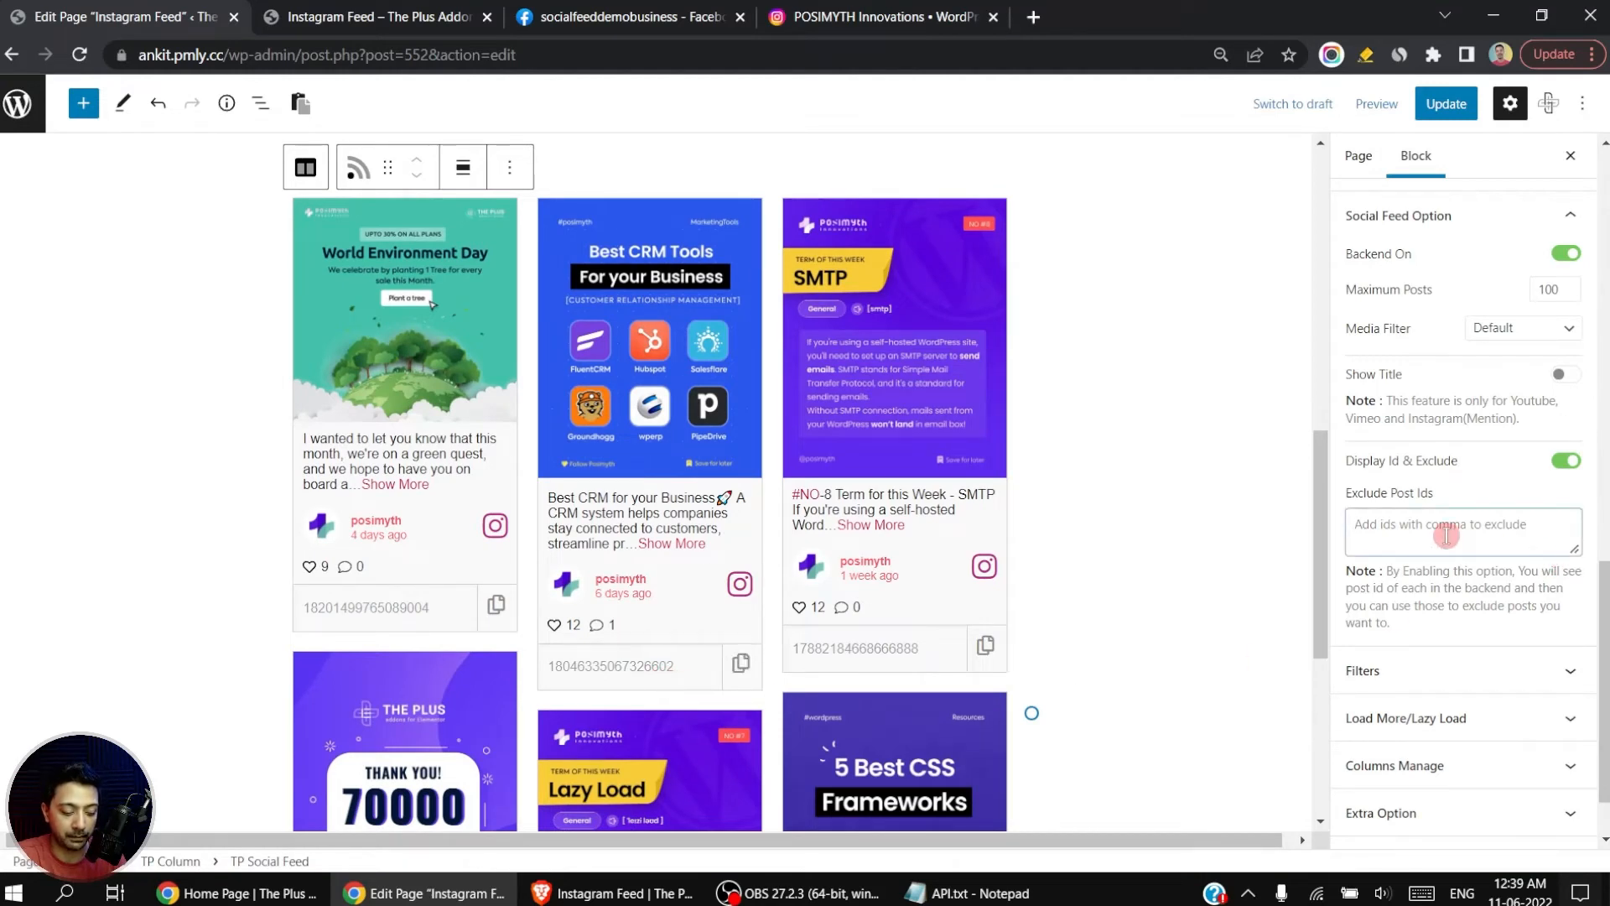
key(ctrl+v)
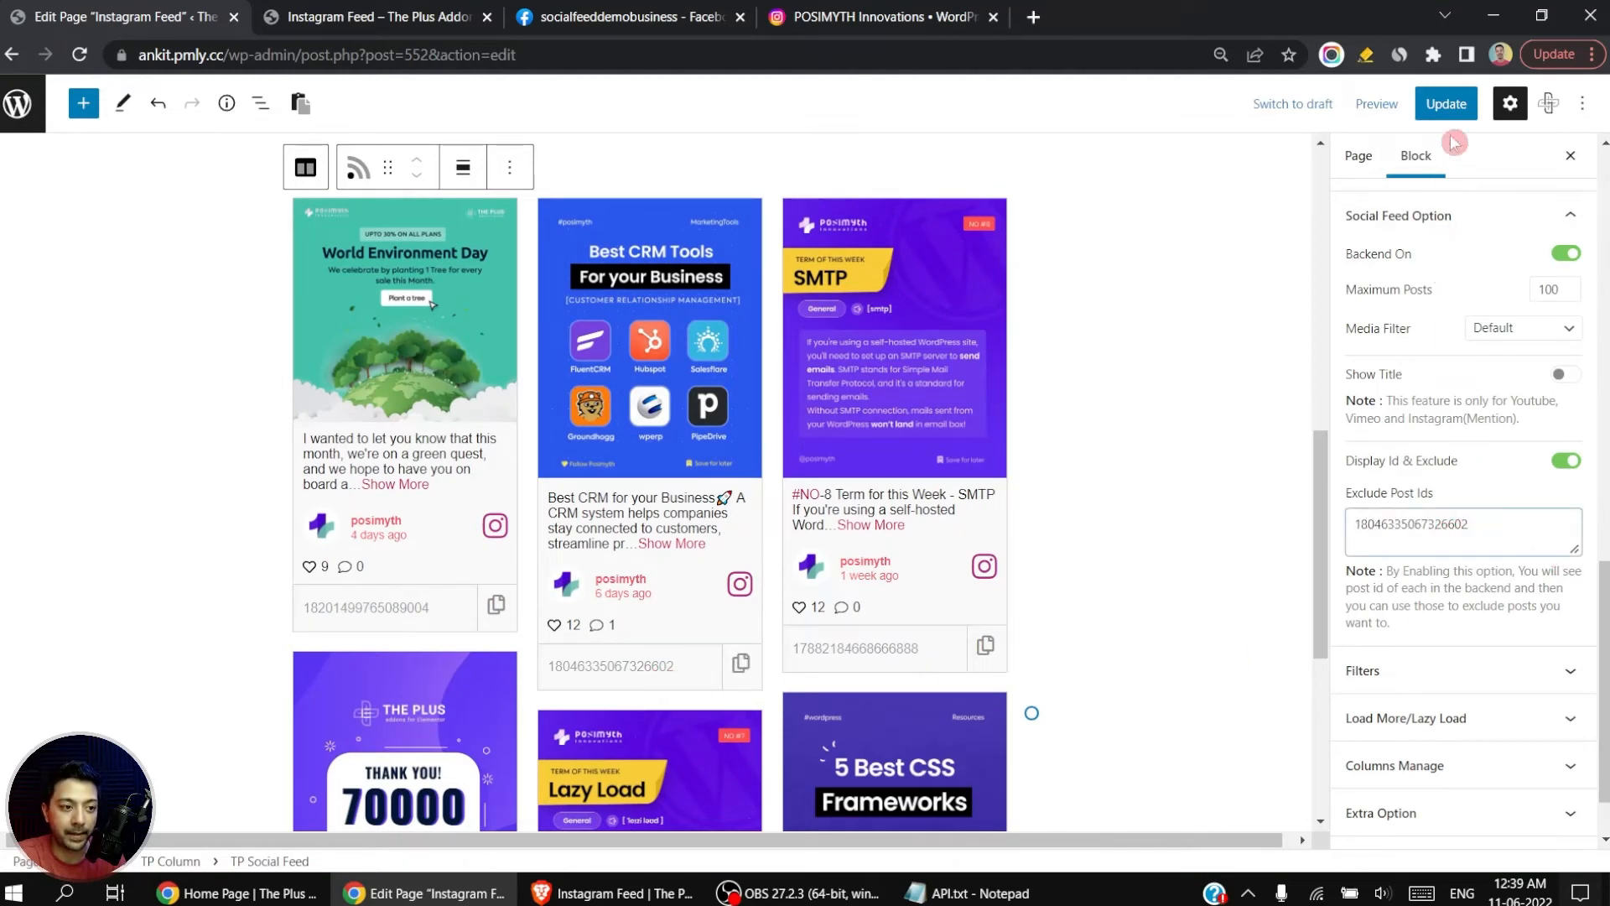
click(1444, 103)
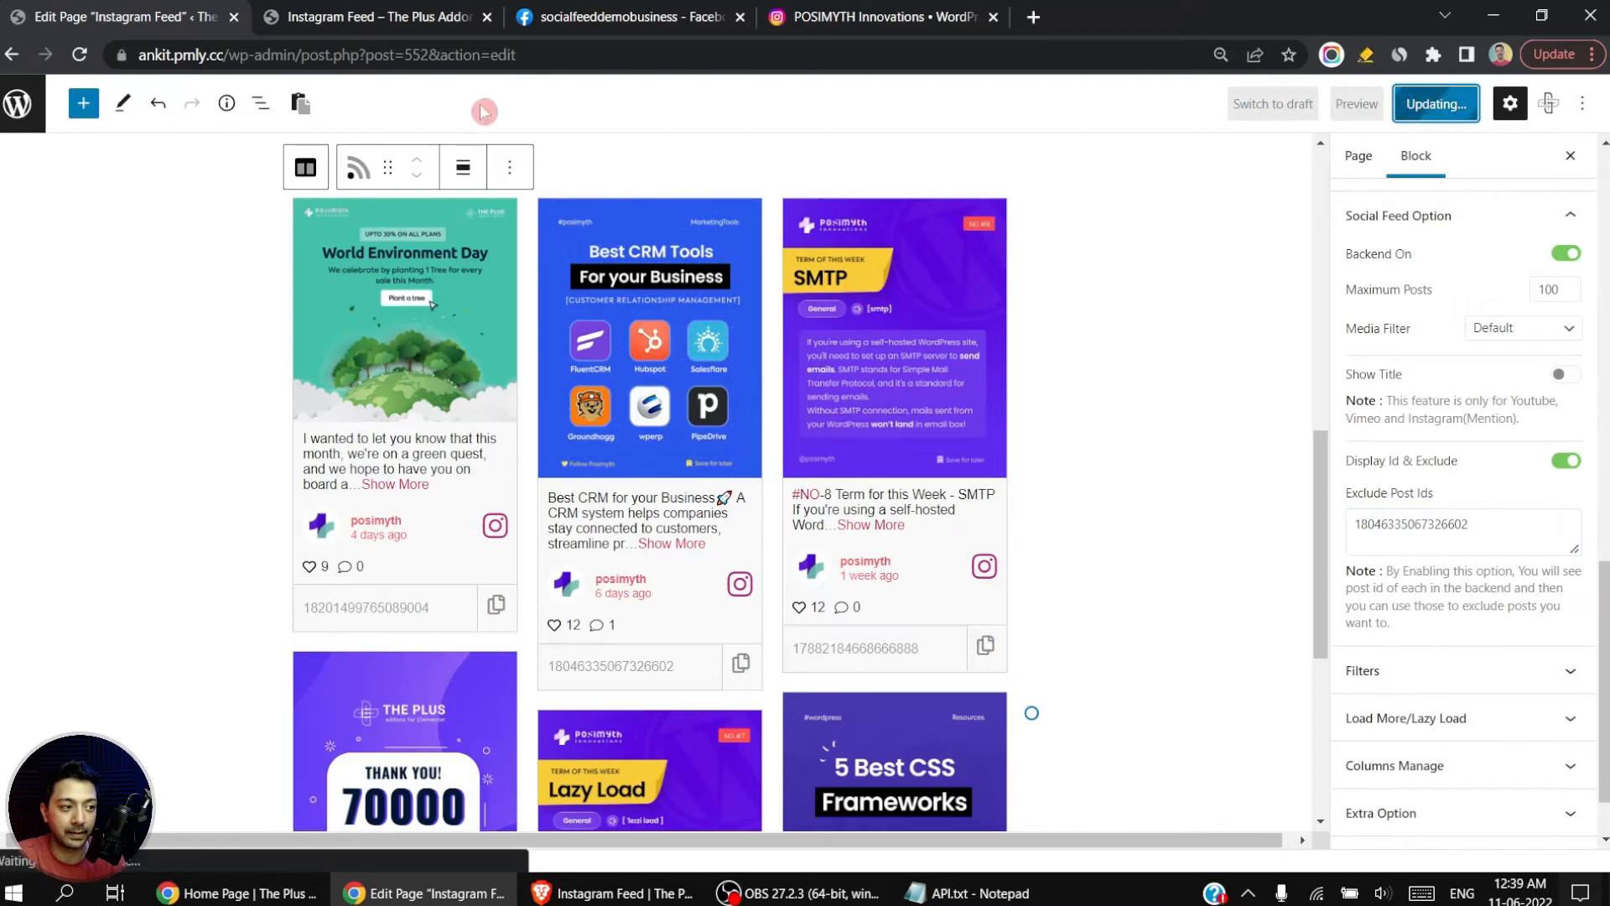
Step: Reload the published page, check the Instagram feed for the excluded post, and return to the page editor
click(405, 15)
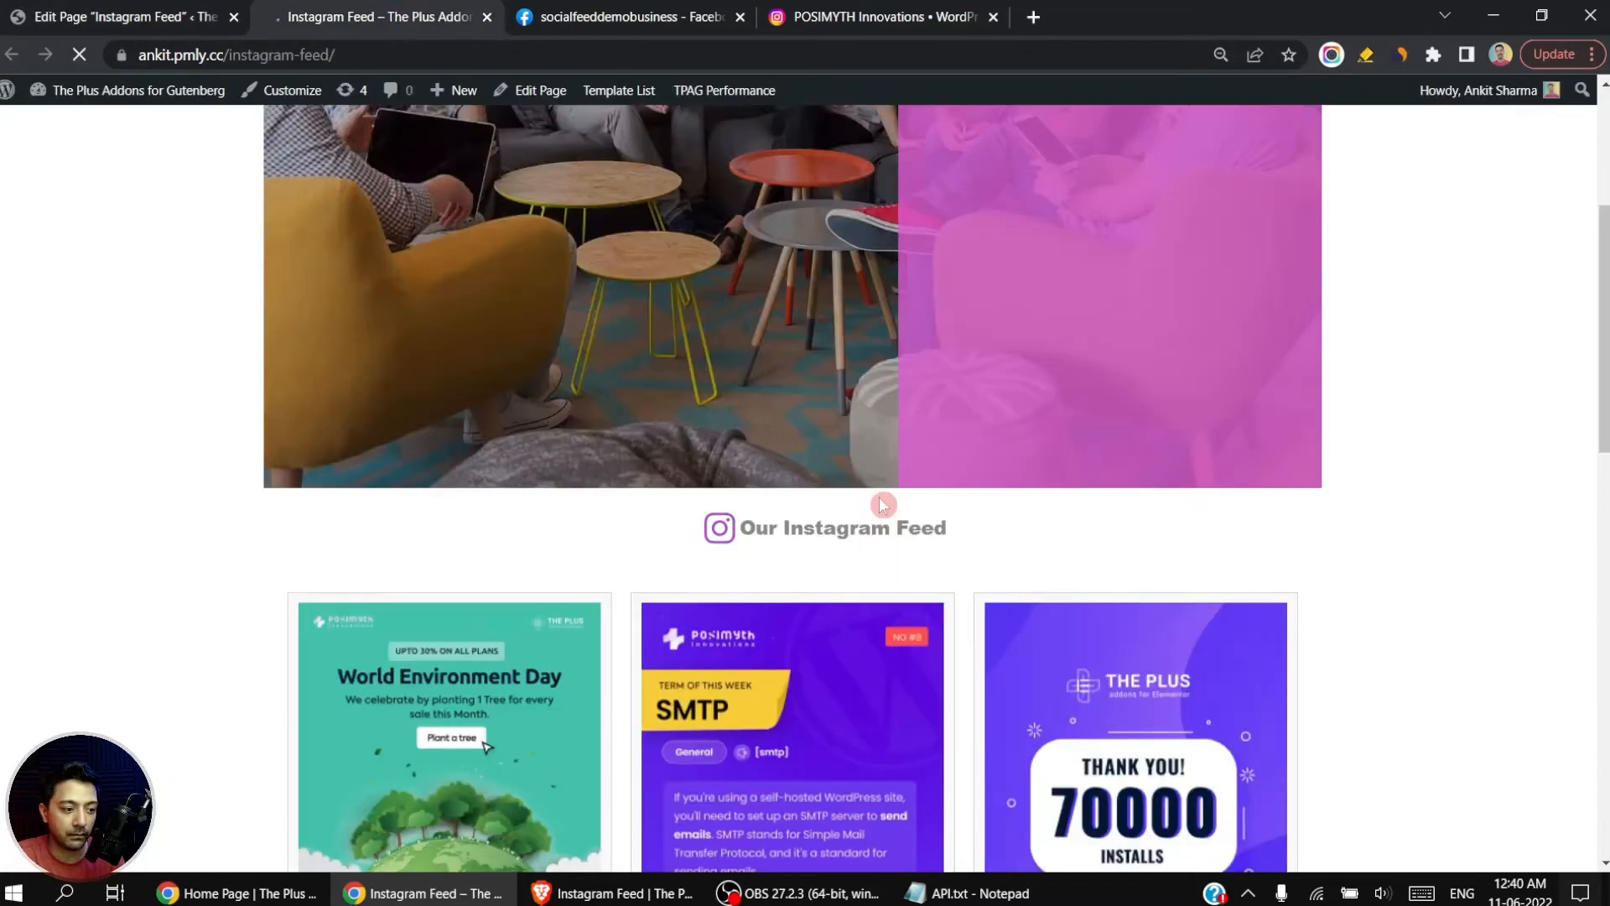
key(F5)
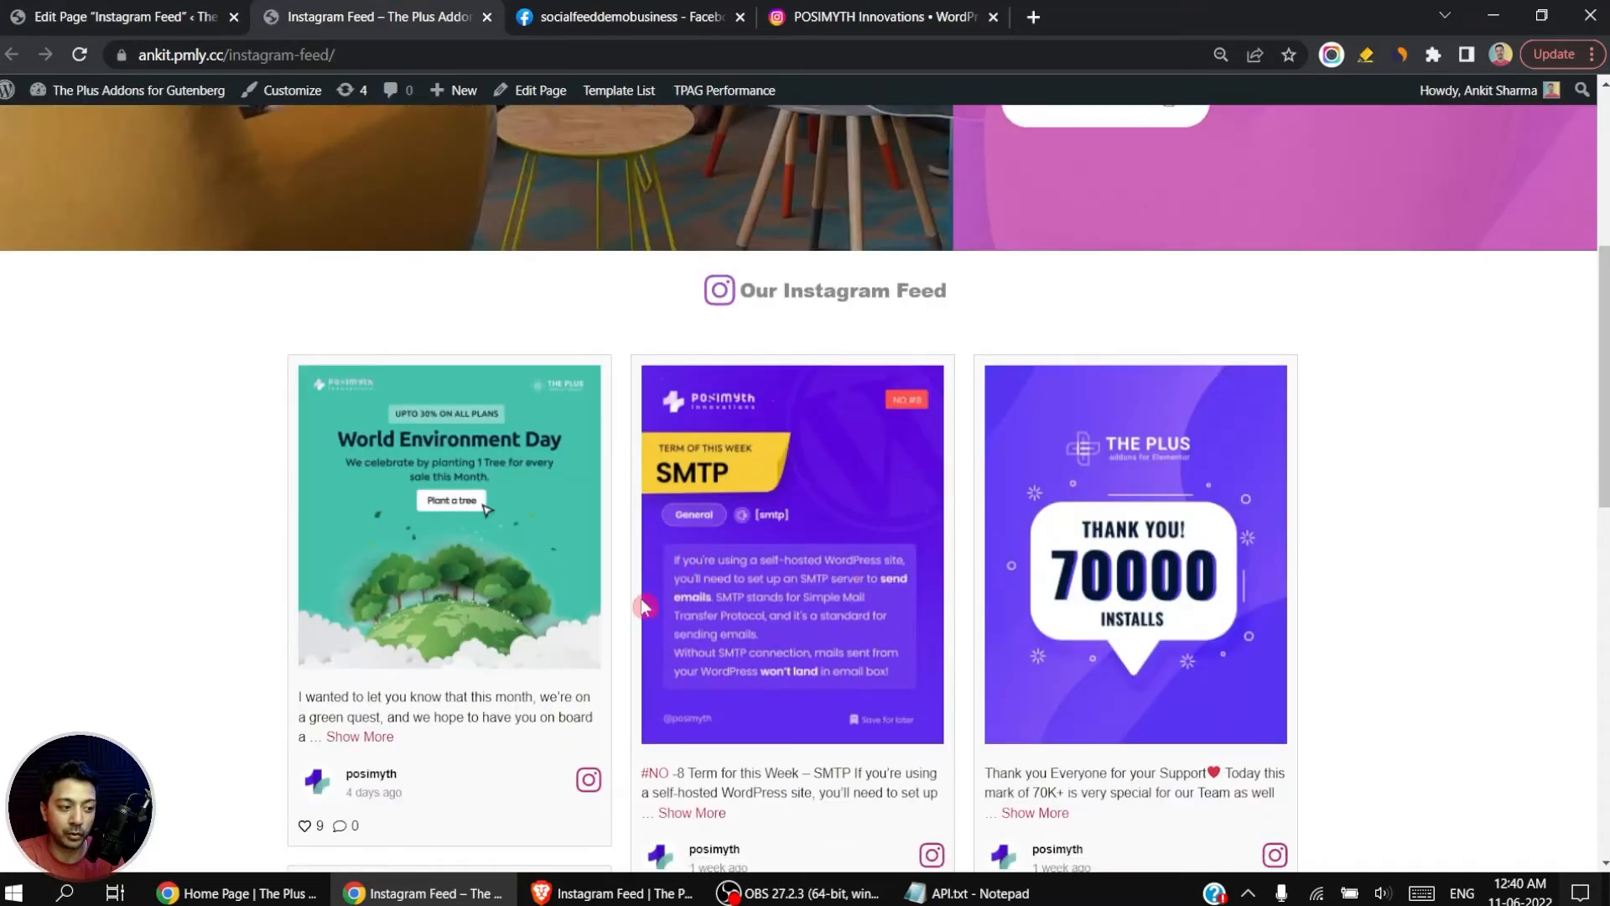
click(156, 15)
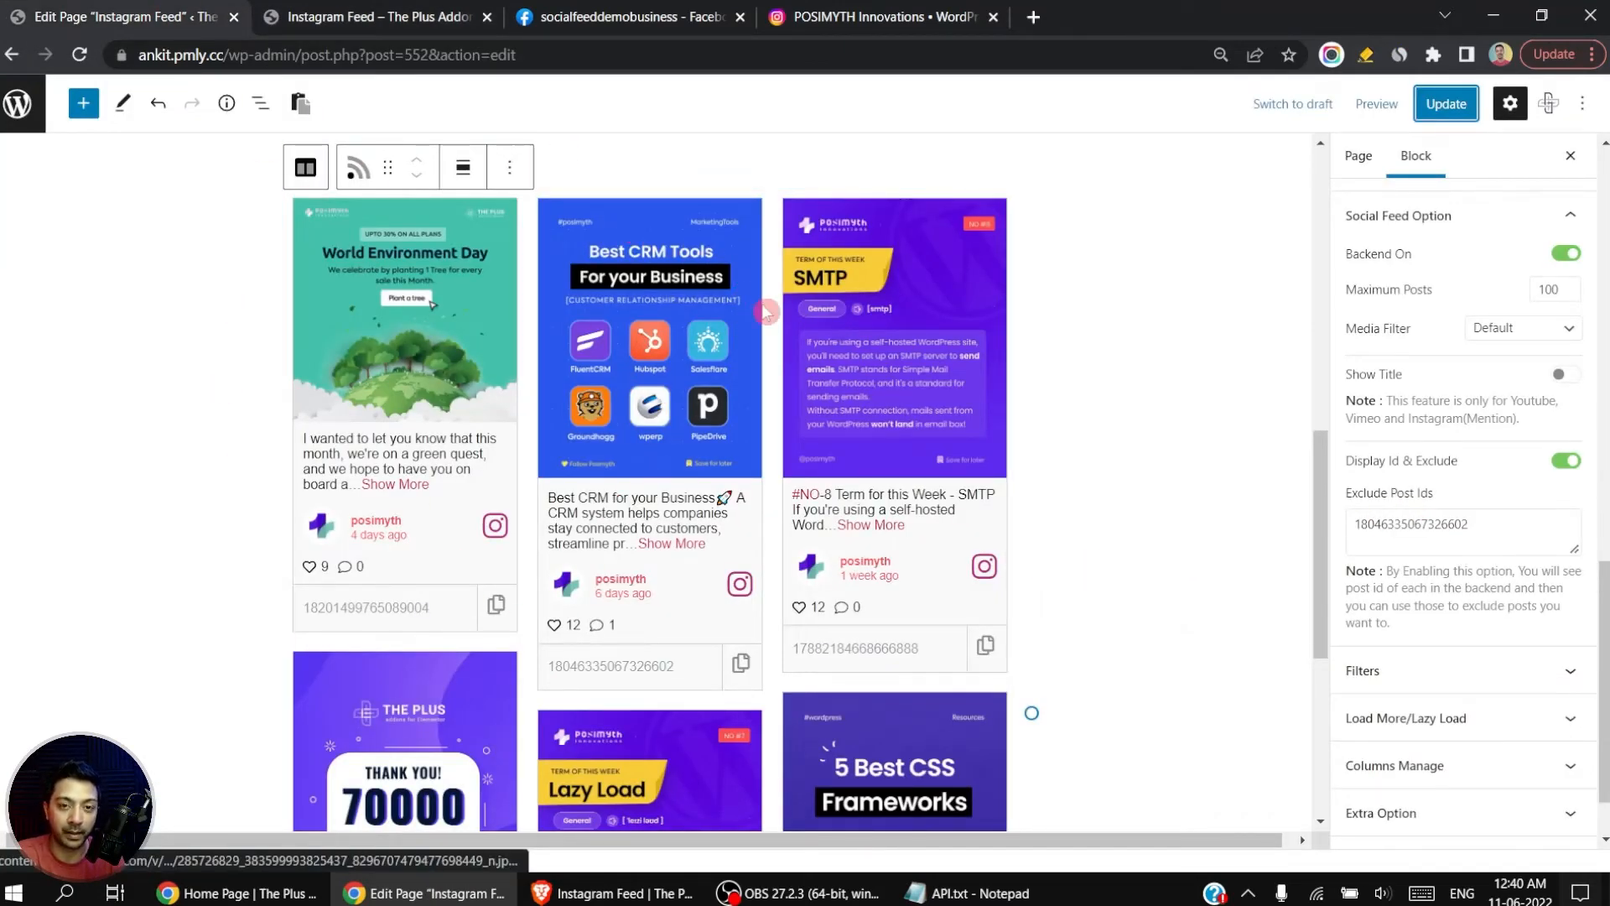
Step: Turn off Display Id & Exclude and enable the Category Wise Filter for the feed
click(1566, 463)
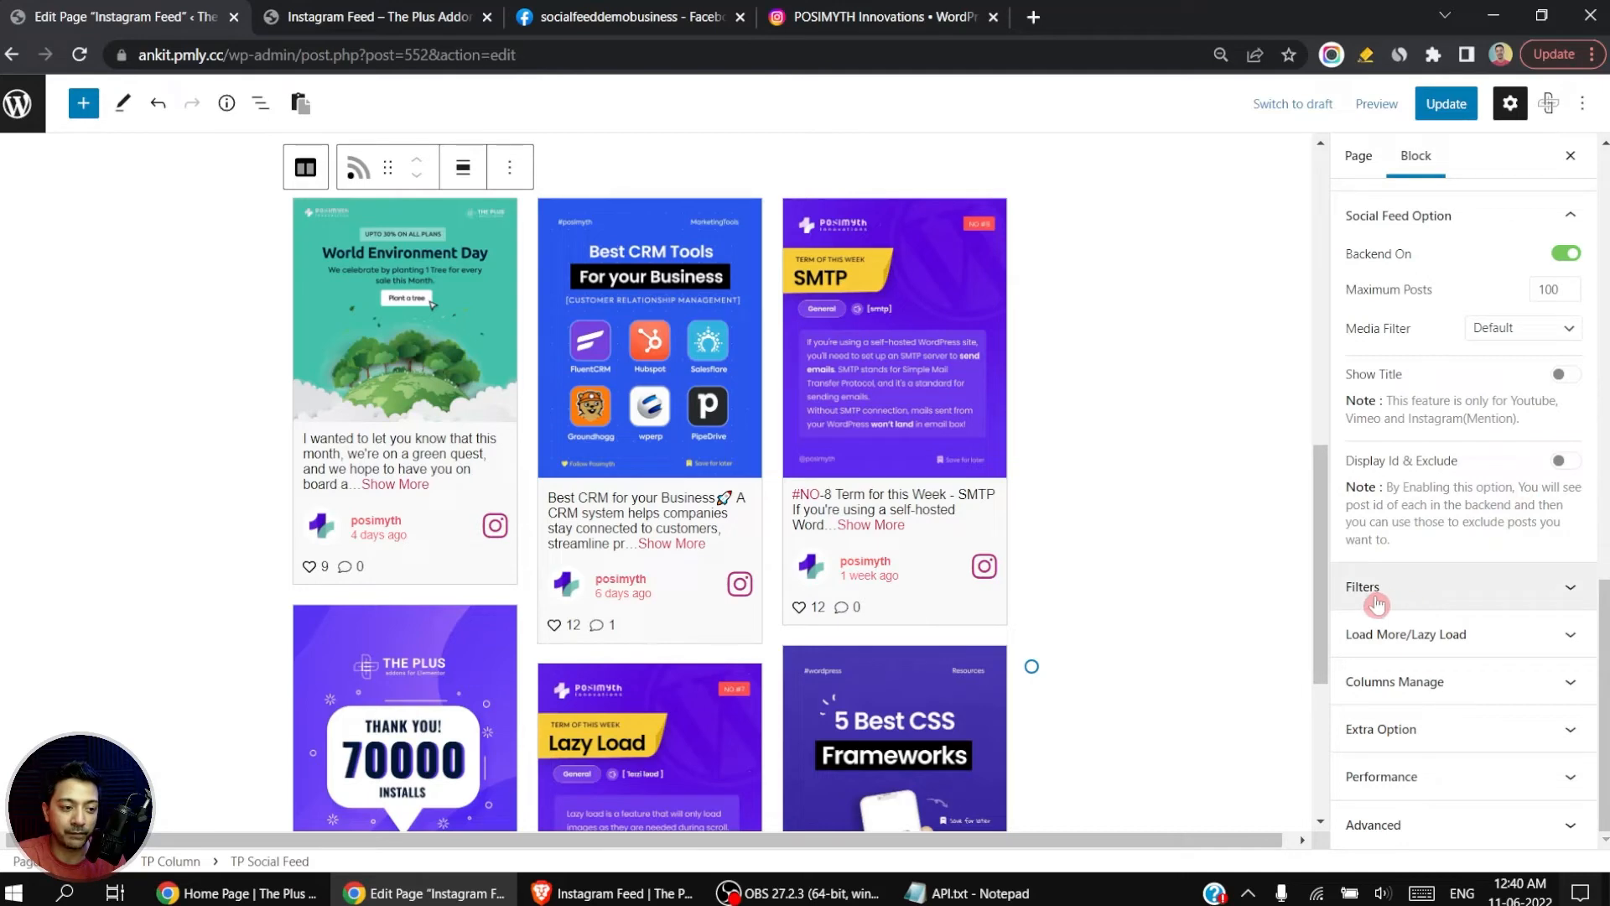
click(1572, 590)
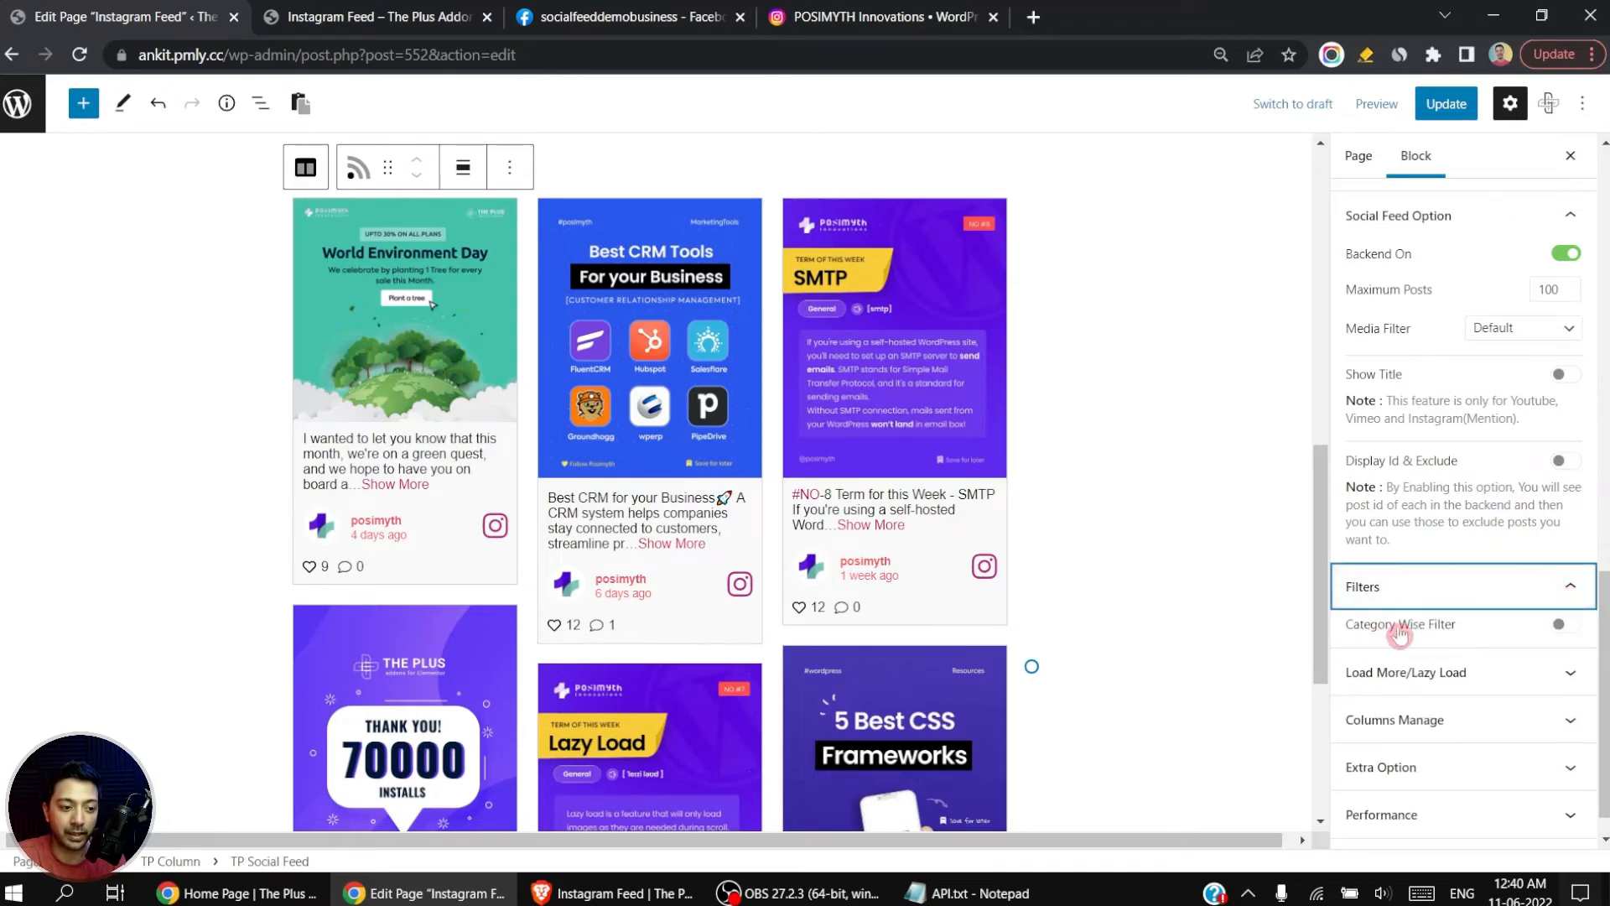
click(1567, 630)
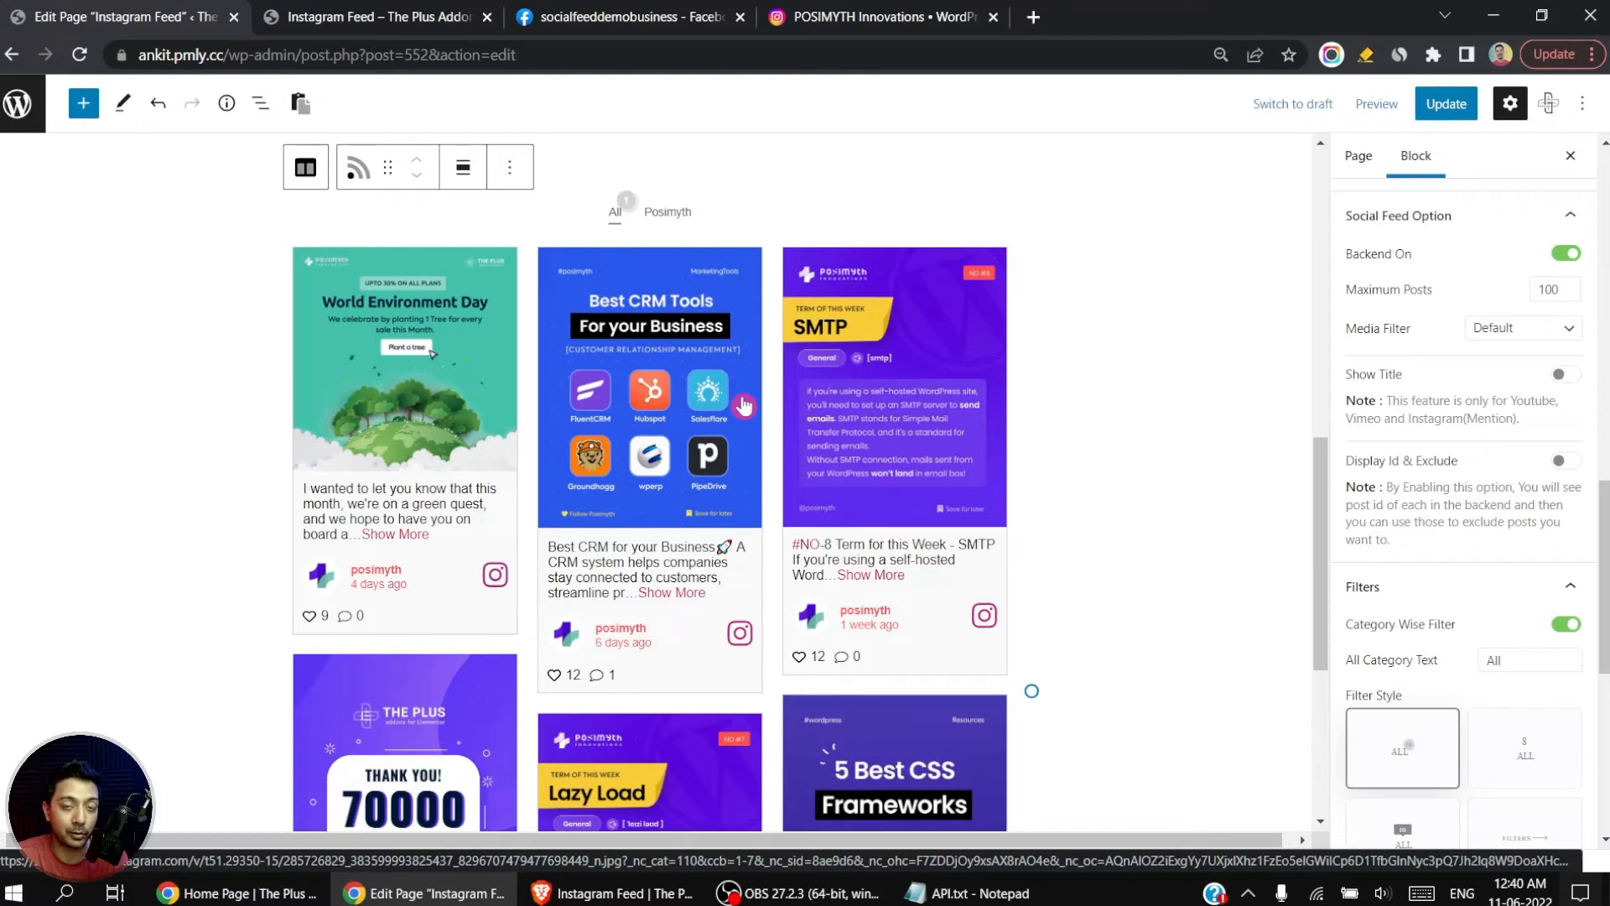
Step: Expand the Instagram item in the feed content and view its category for the filter
scroll(1400, 428, up, 5)
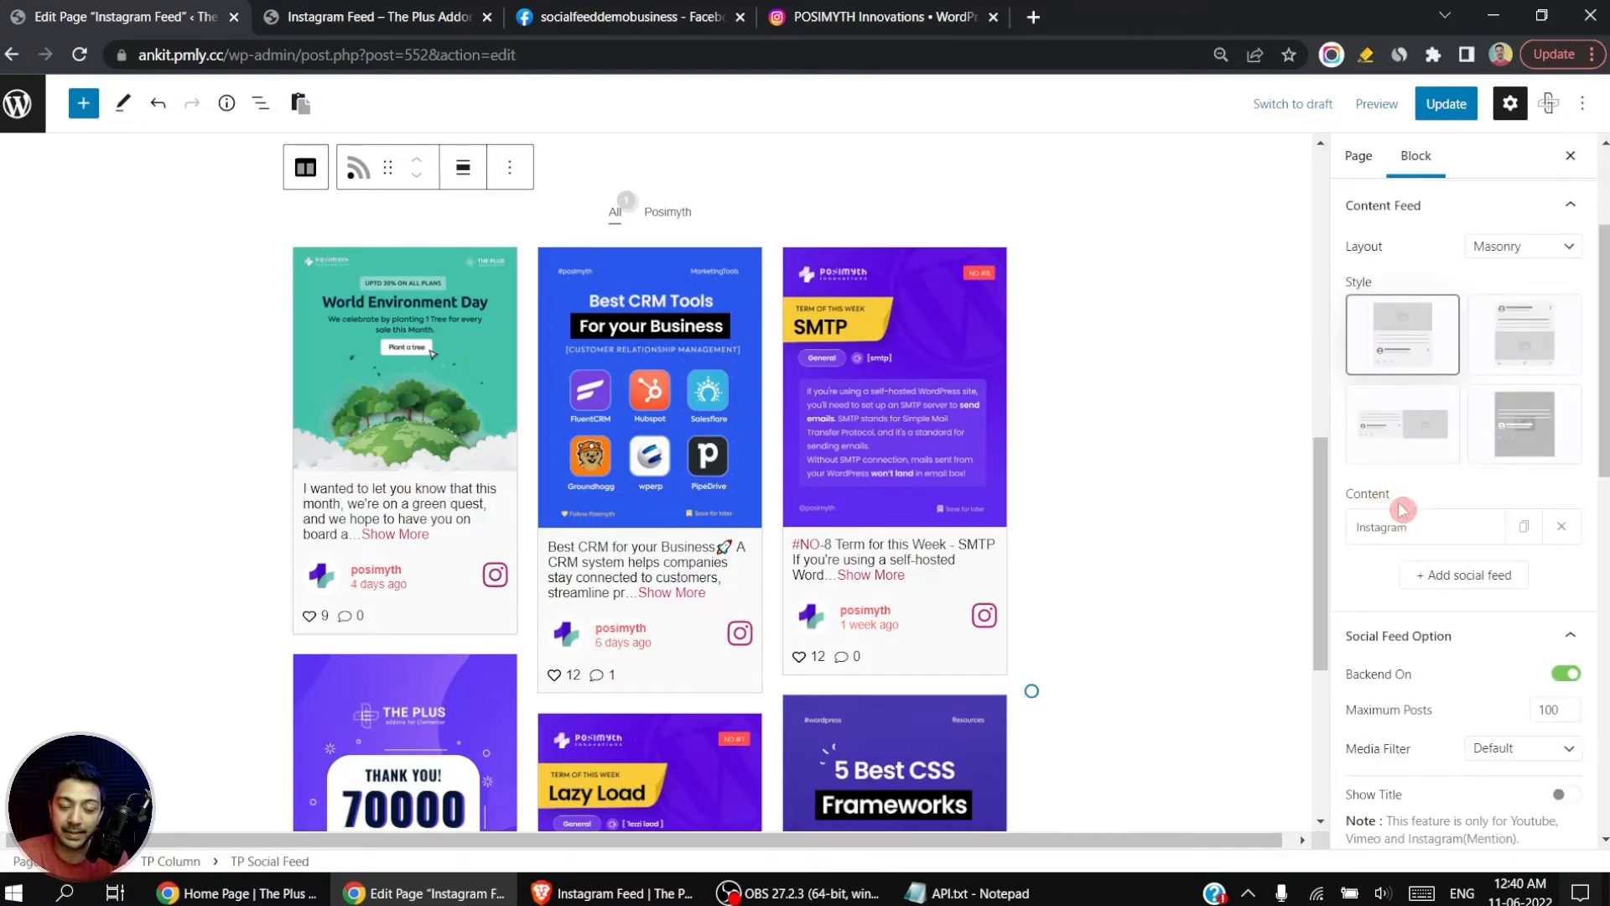
click(1402, 514)
scroll(1439, 755, down, 3)
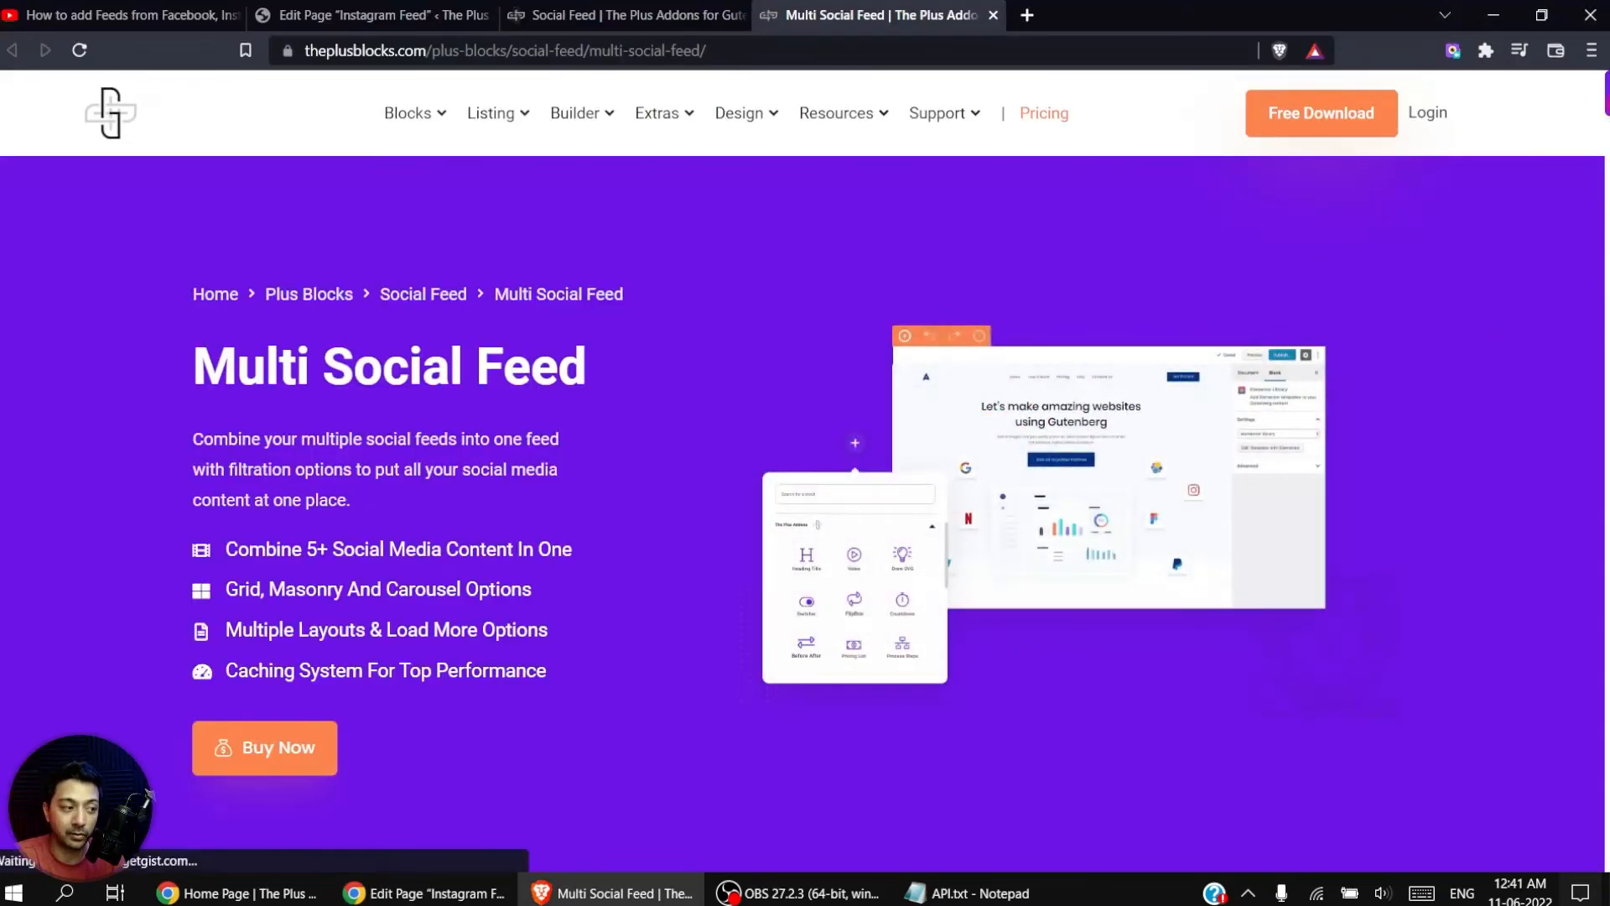
Step: On the Multi Social Feed demo page, filter the wall by YouTube, Vimeo, Twitter, Facebook and Instagram, and return to the page editor
scroll(805, 470, down, 4)
scroll(805, 470, down, 8)
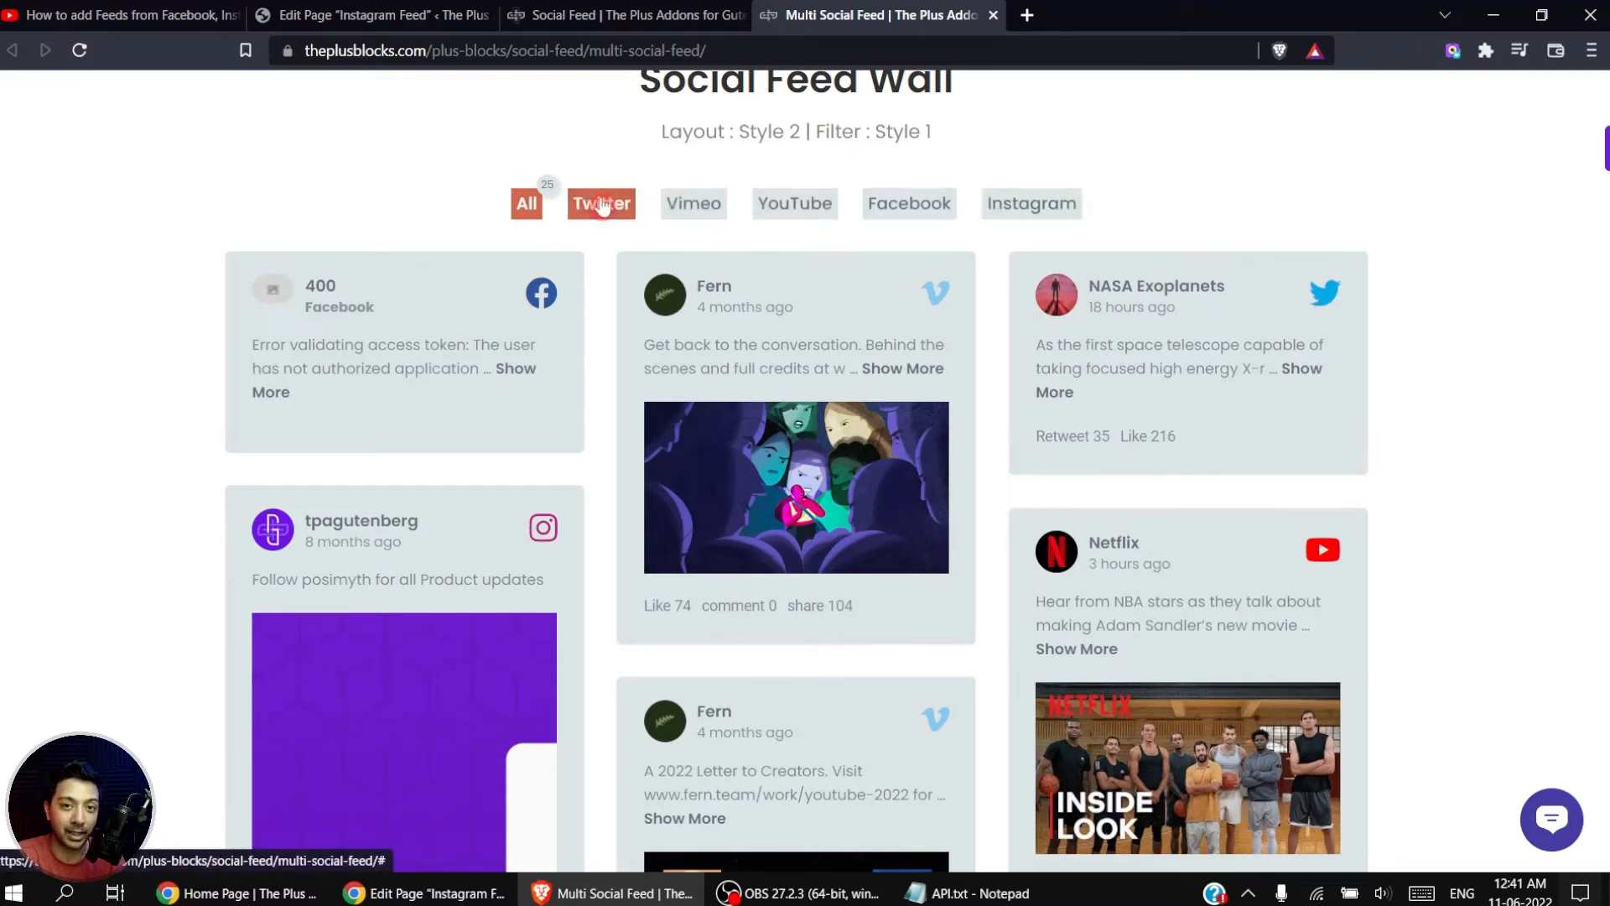
click(424, 894)
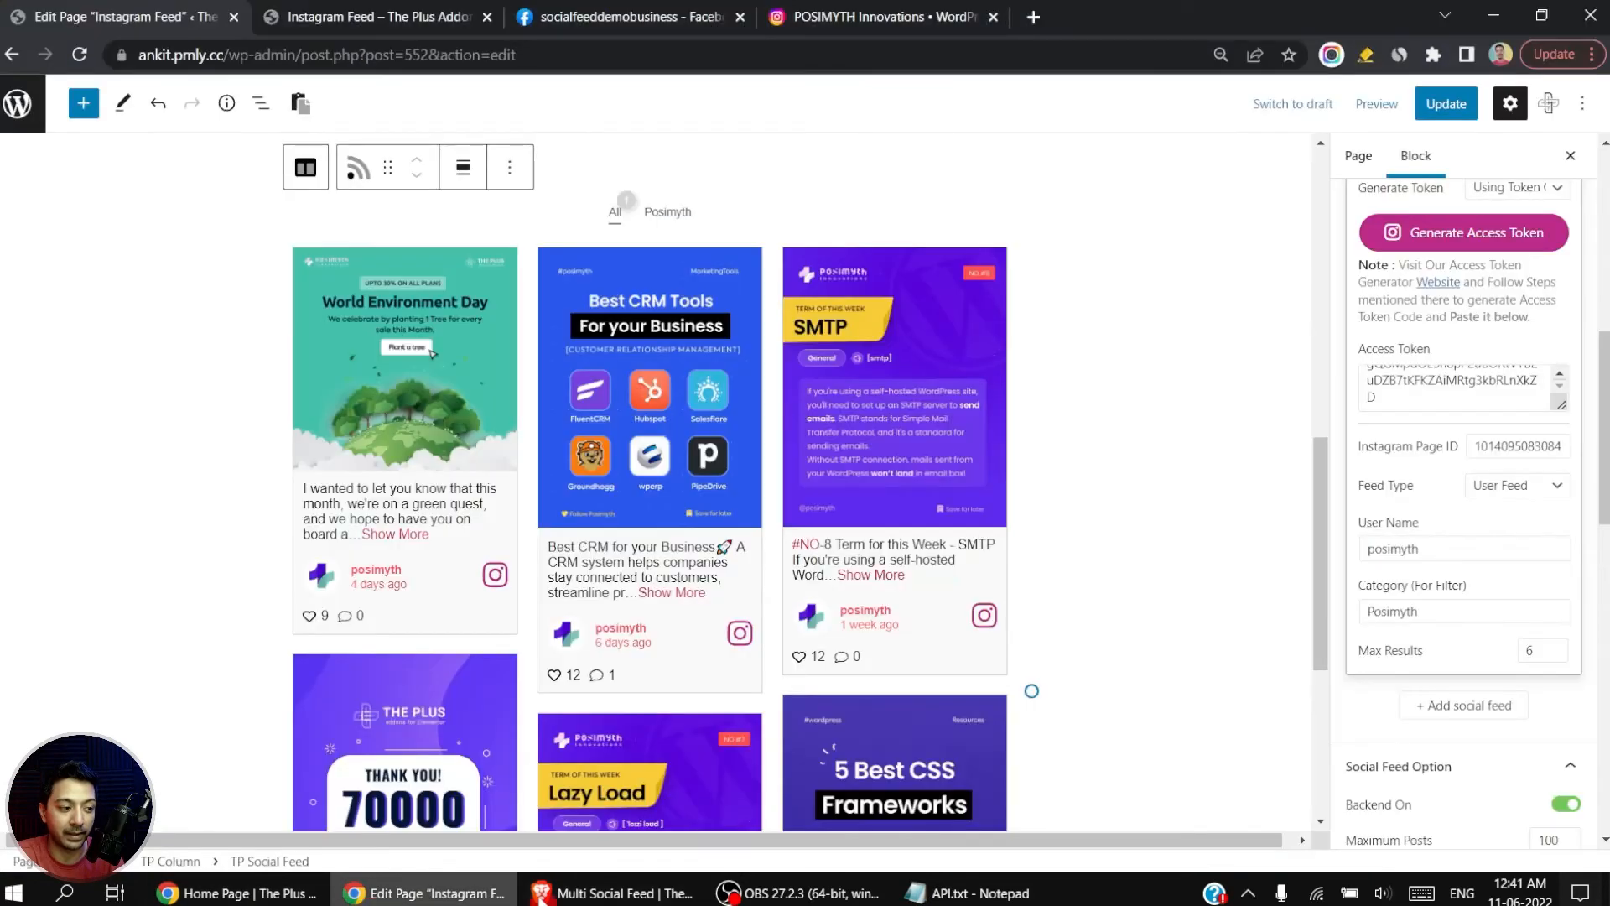
key(alt+Tab)
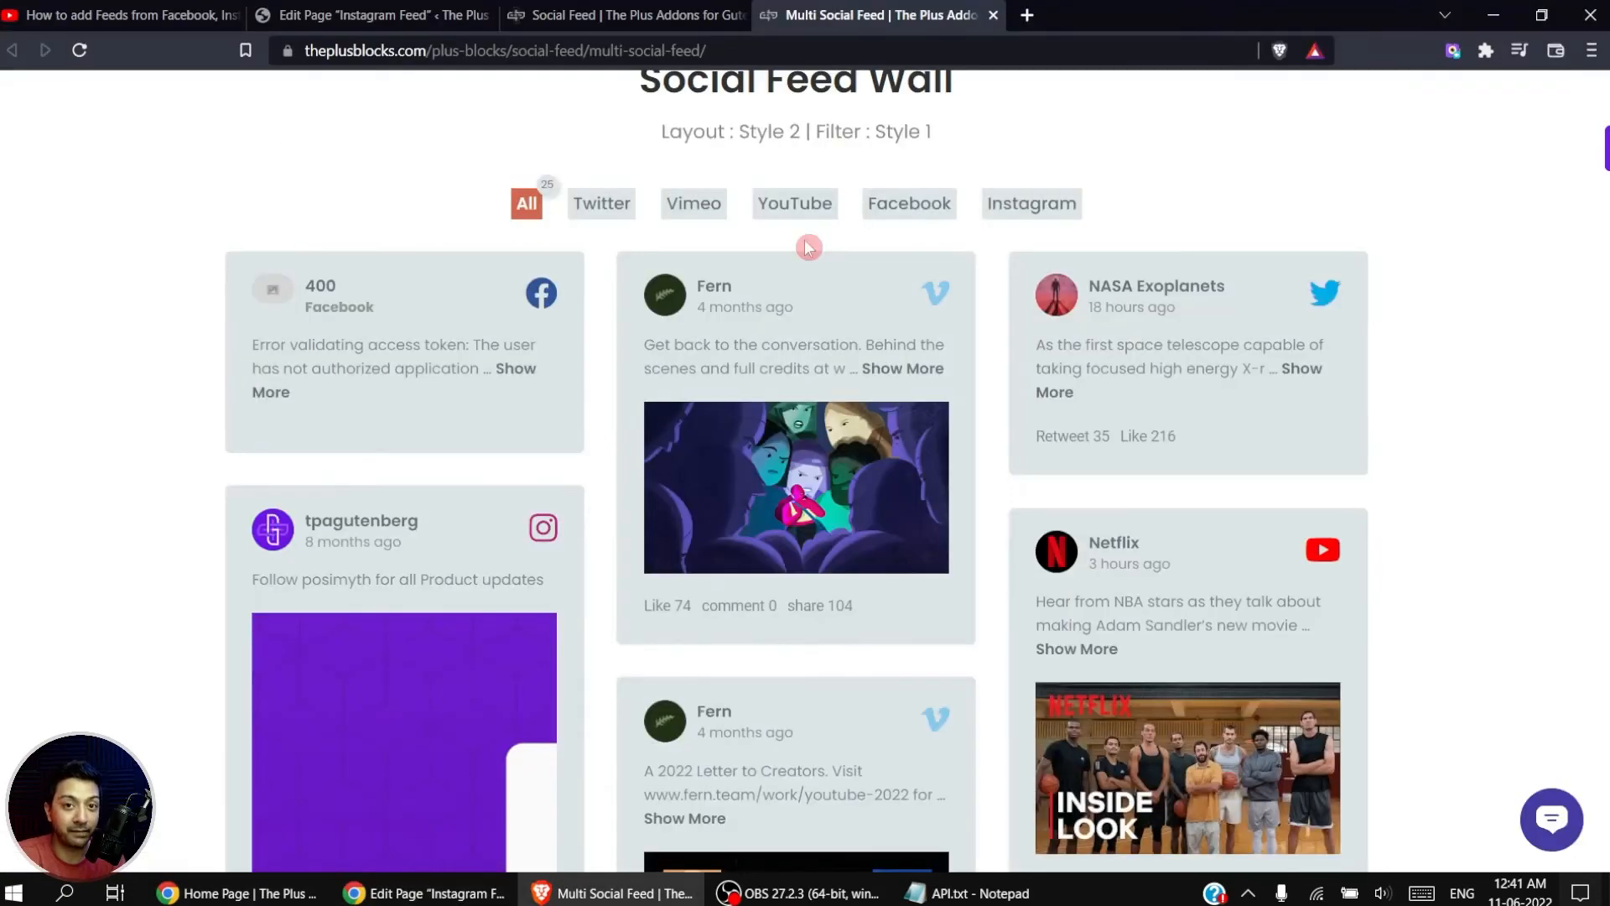
click(784, 211)
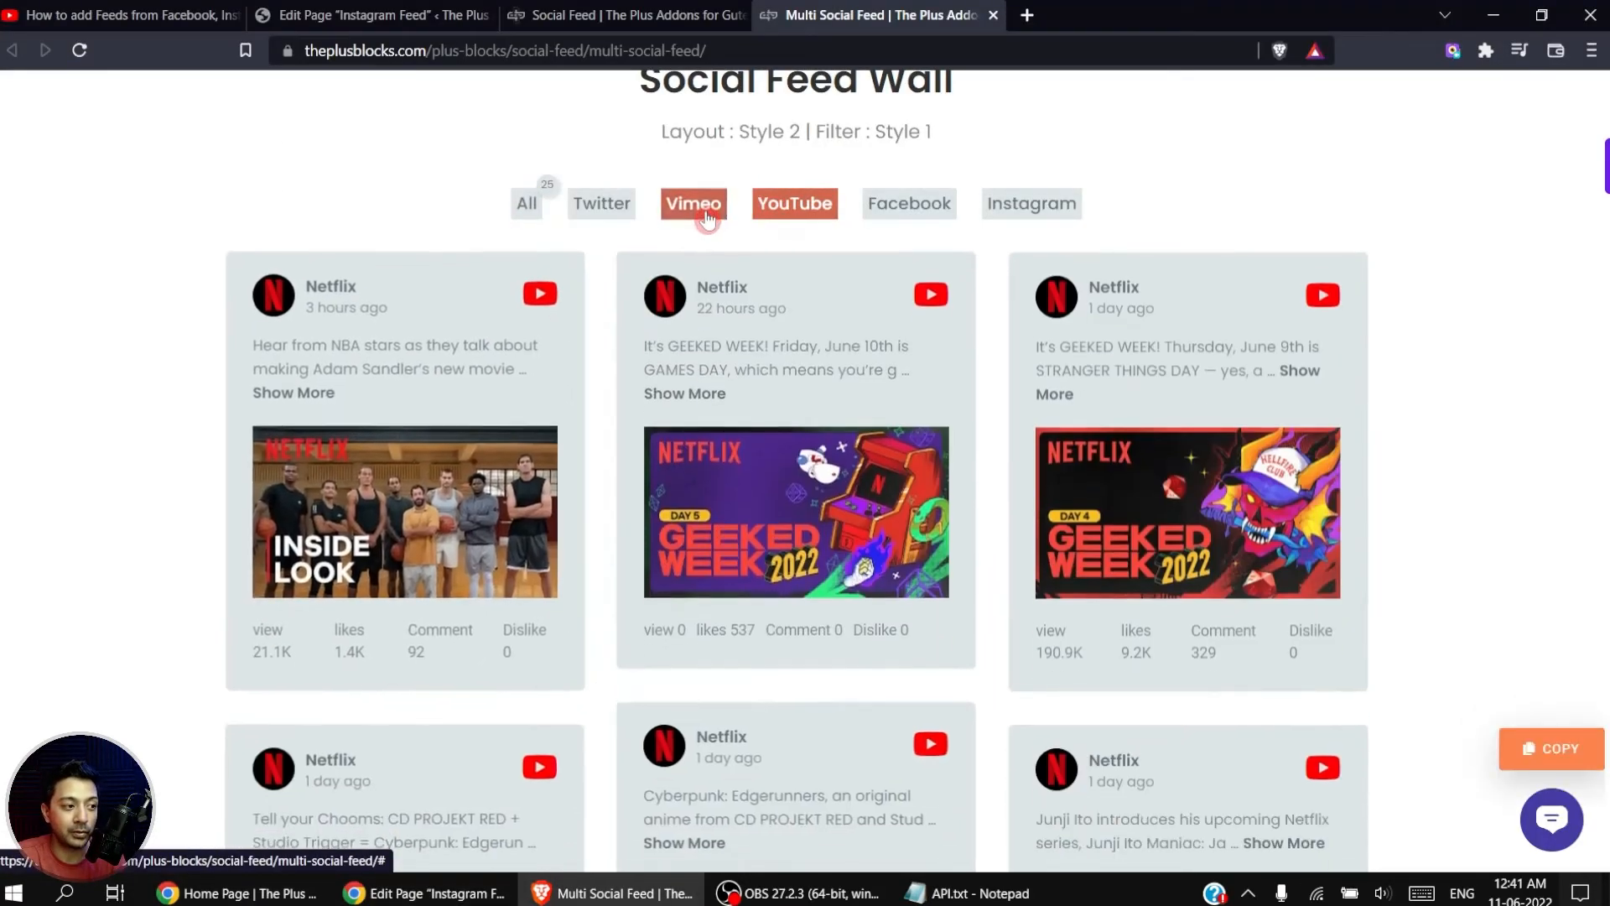
click(671, 214)
click(601, 206)
click(909, 206)
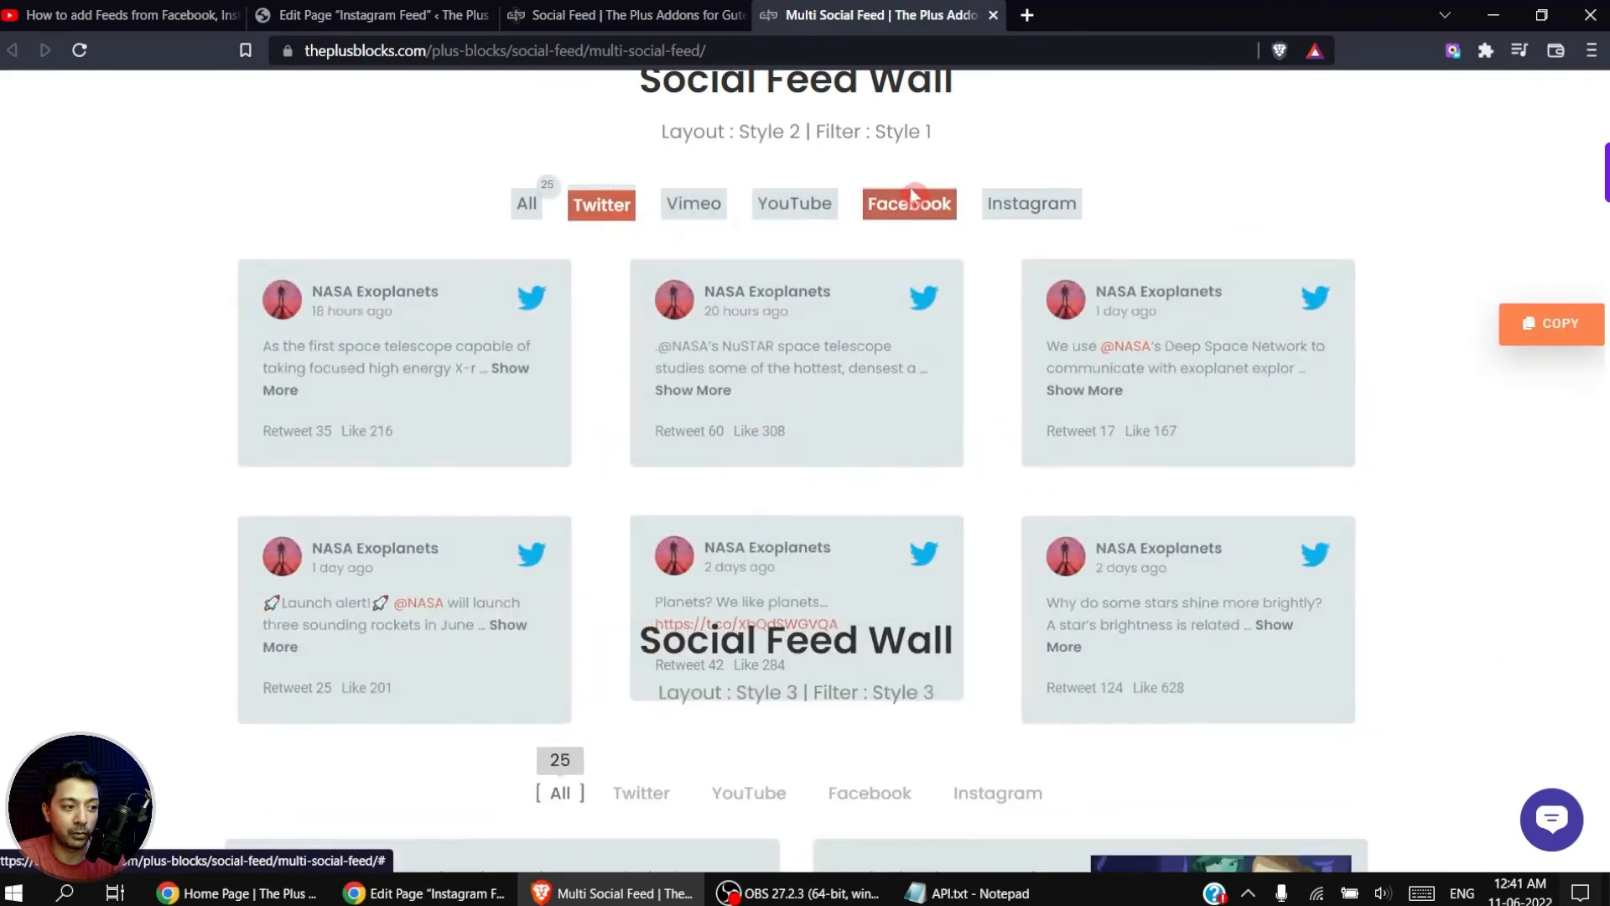
click(1017, 203)
key(alt+Tab)
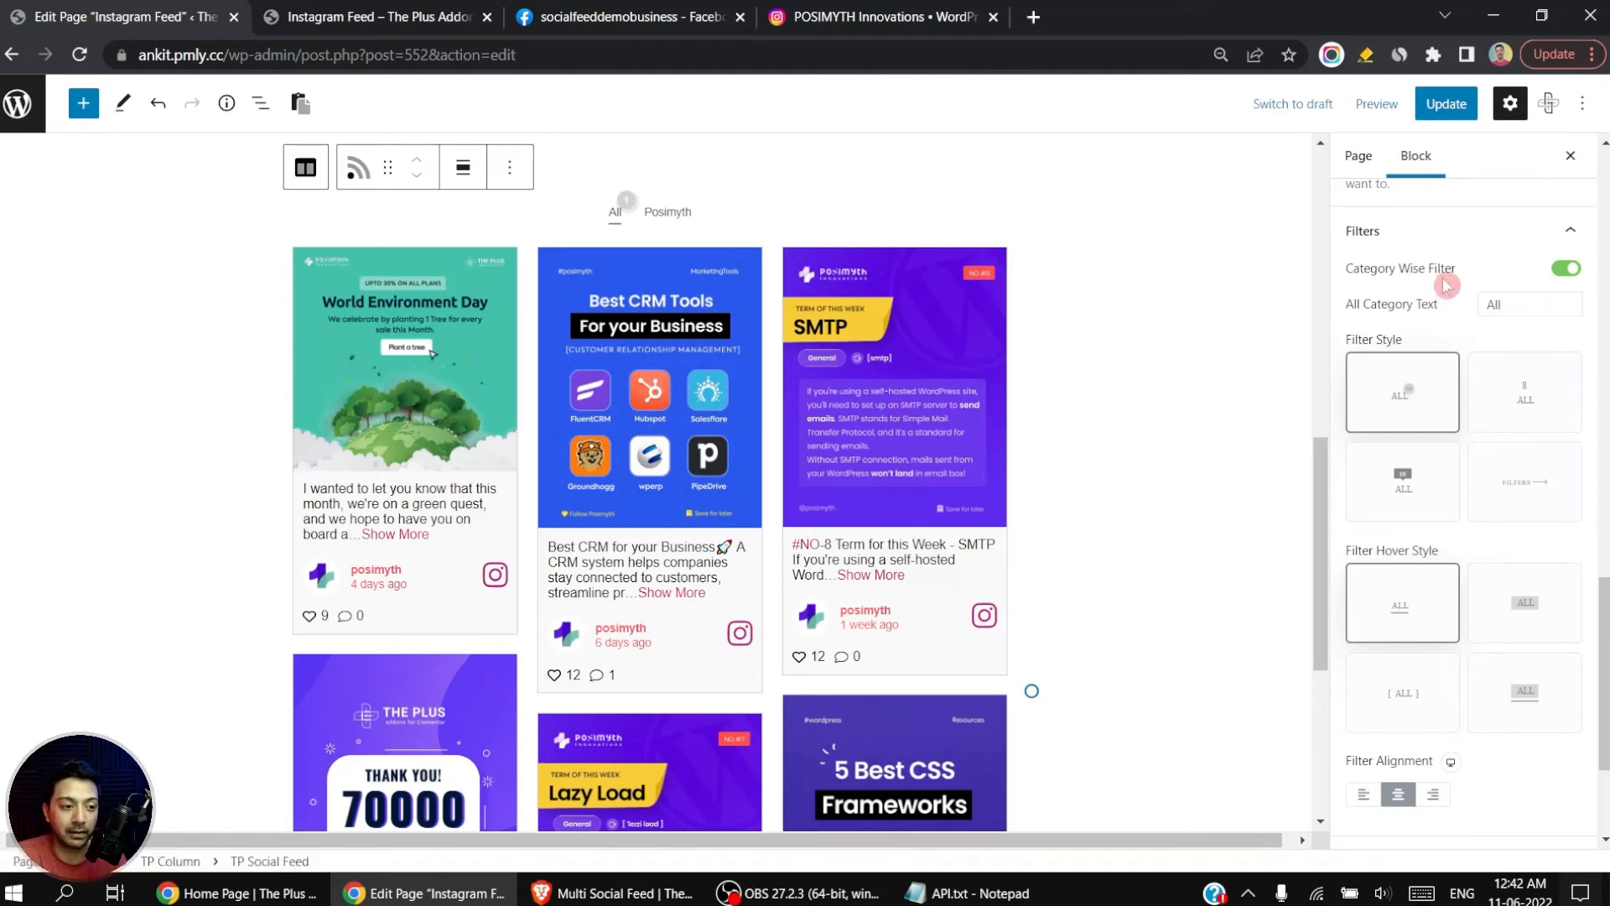
Step: Try the other three category filter styles, including the Filters arrow style, and return to the first style
click(1523, 394)
click(1404, 482)
click(1565, 477)
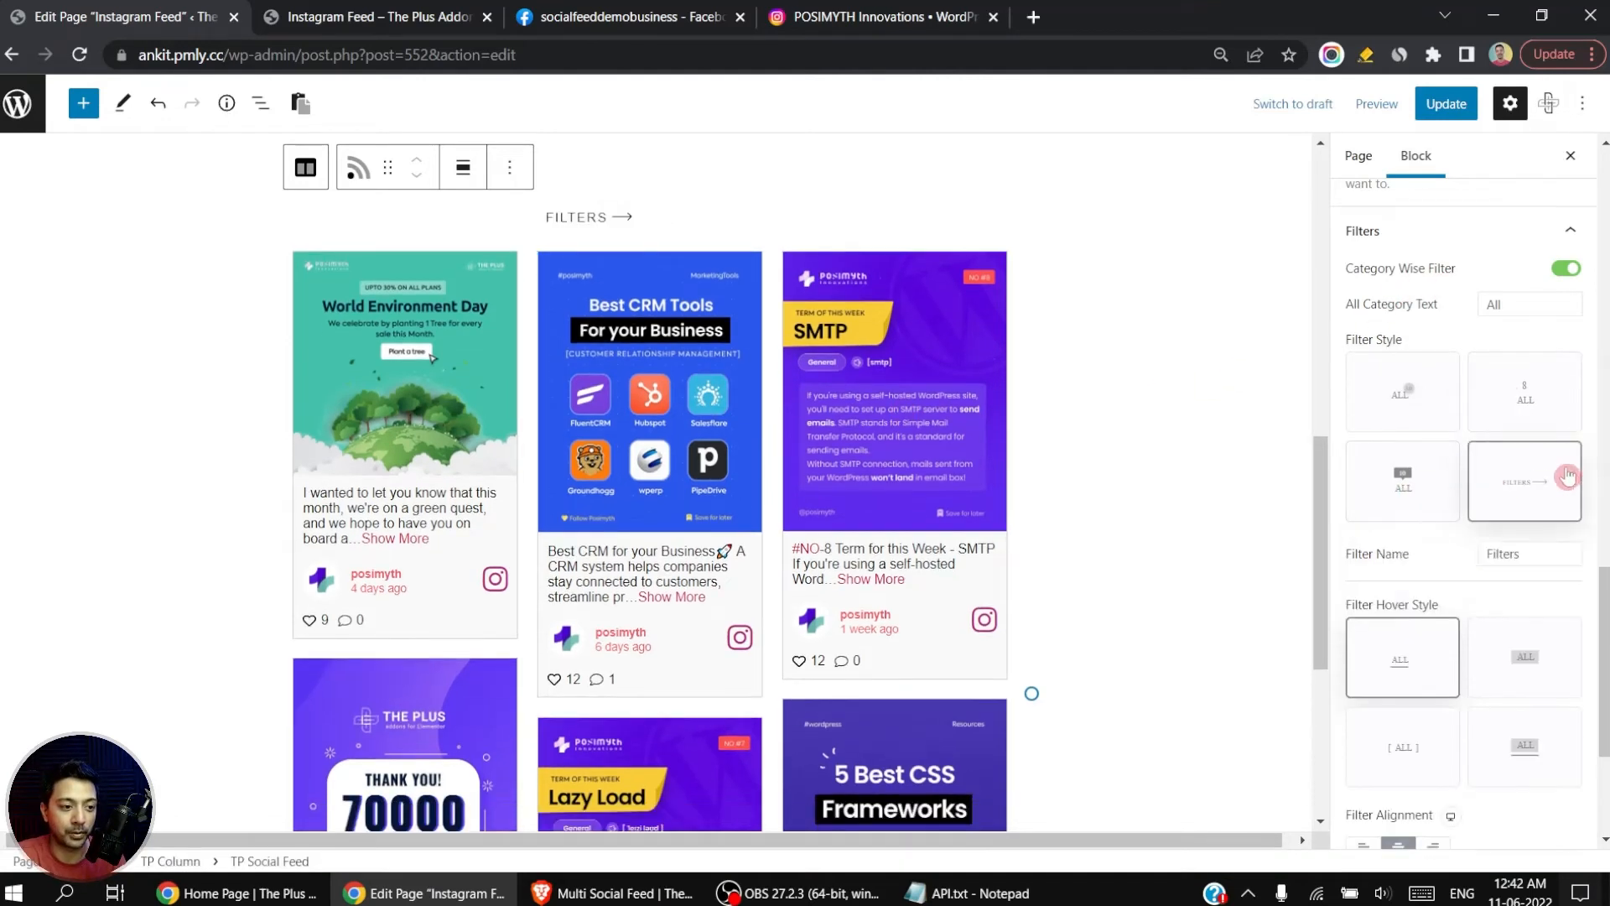
scroll(1415, 630, down, 3)
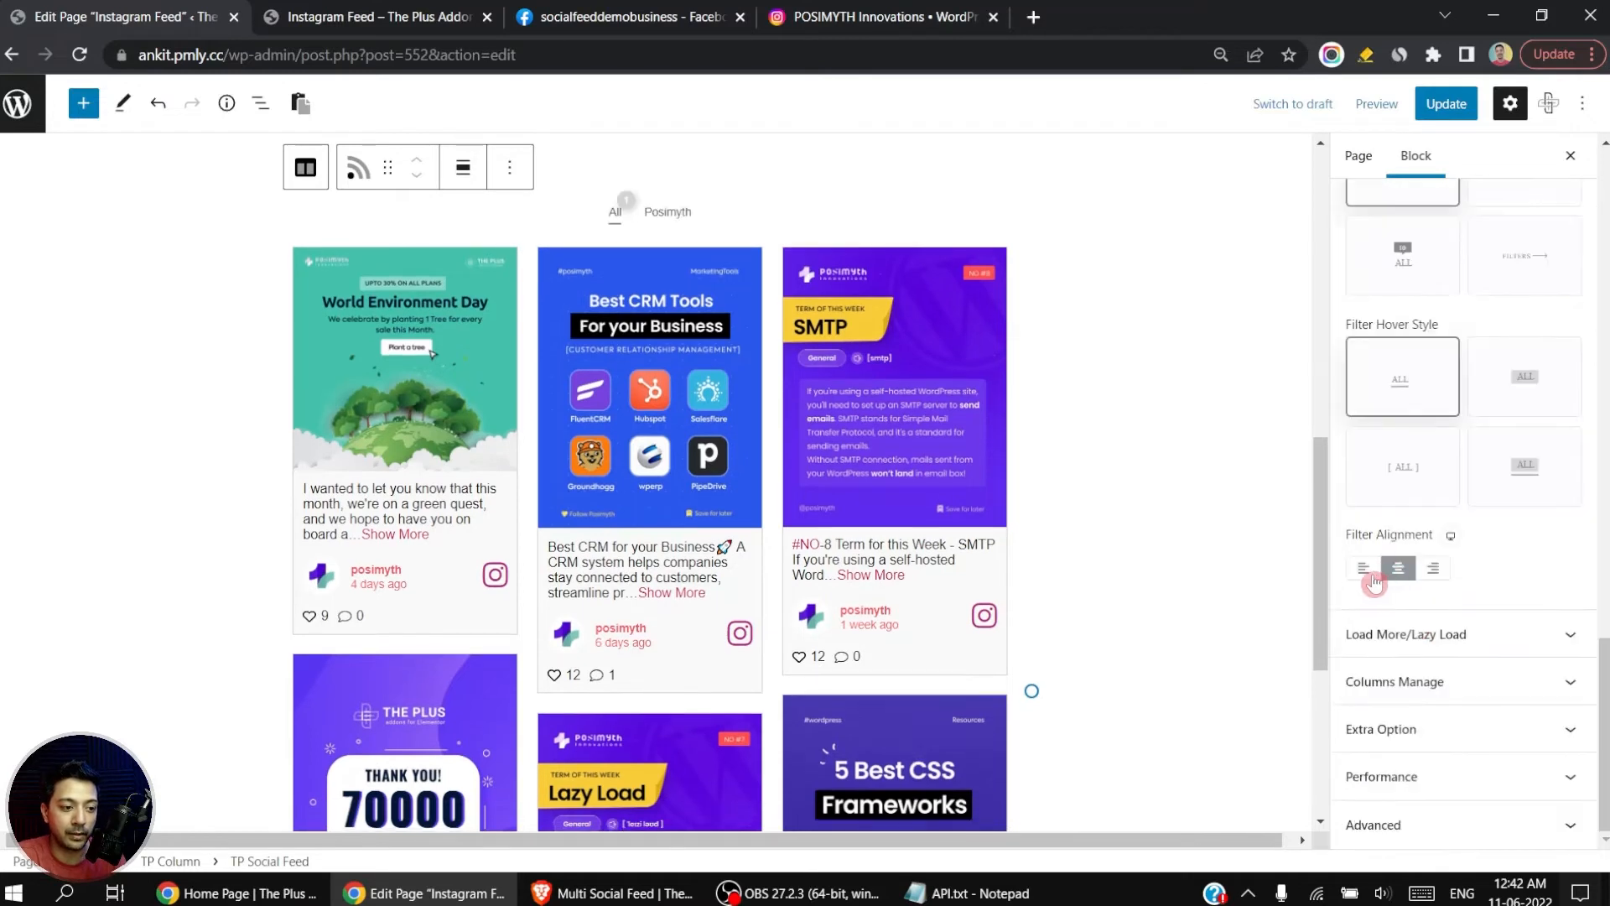
Step: Try the left and right filter alignments, and return the category filter to center alignment
click(1366, 569)
click(1398, 570)
click(1430, 571)
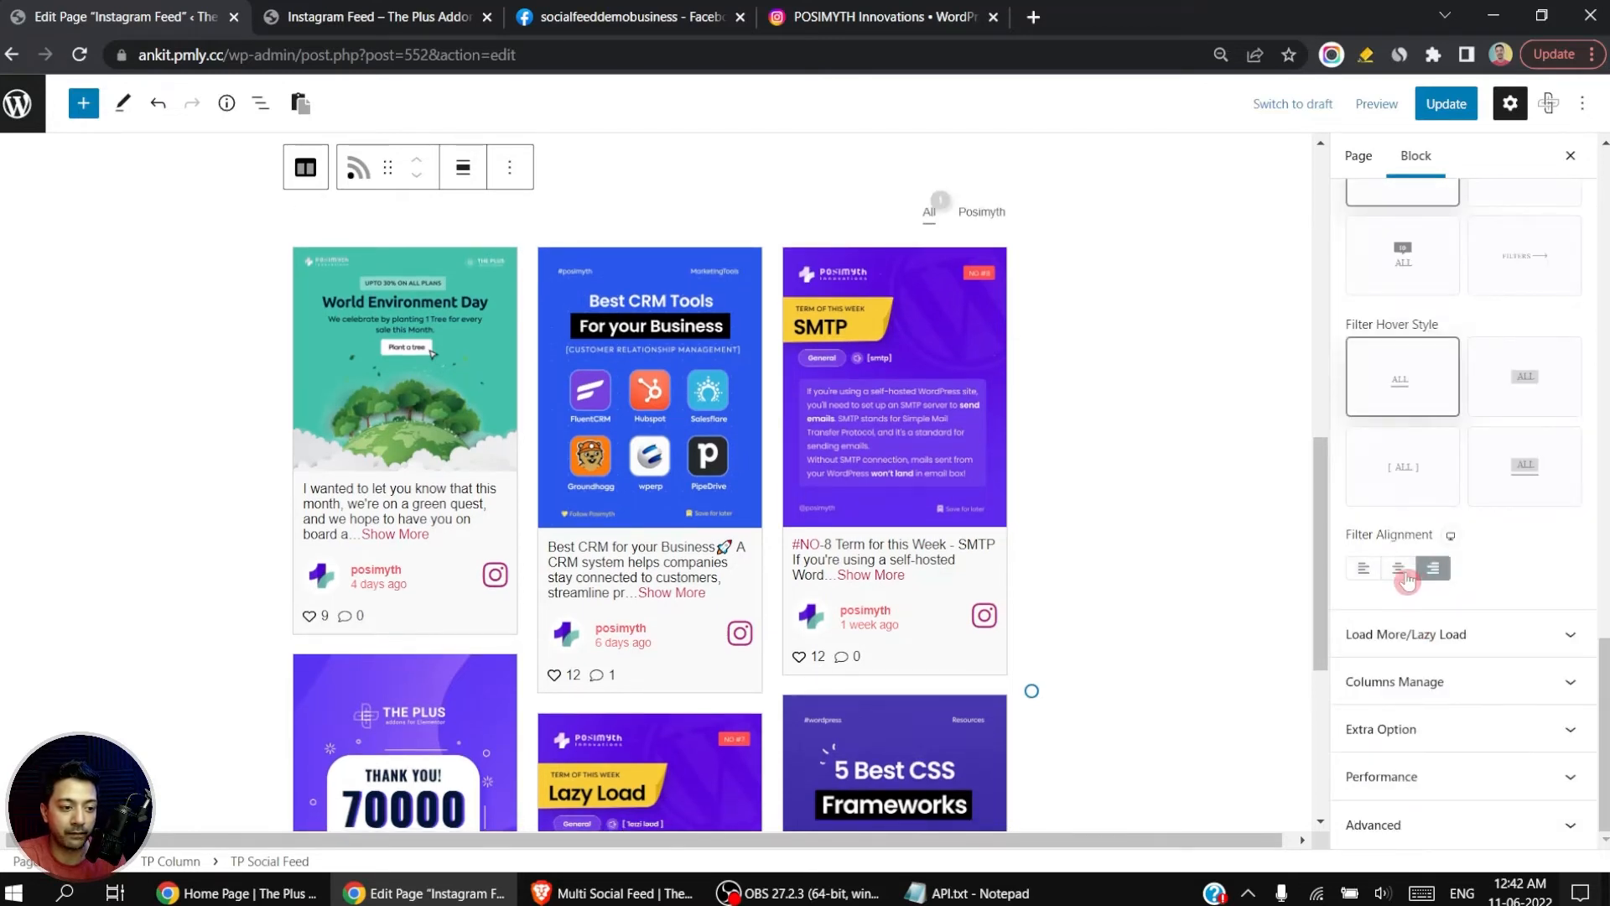
click(1398, 570)
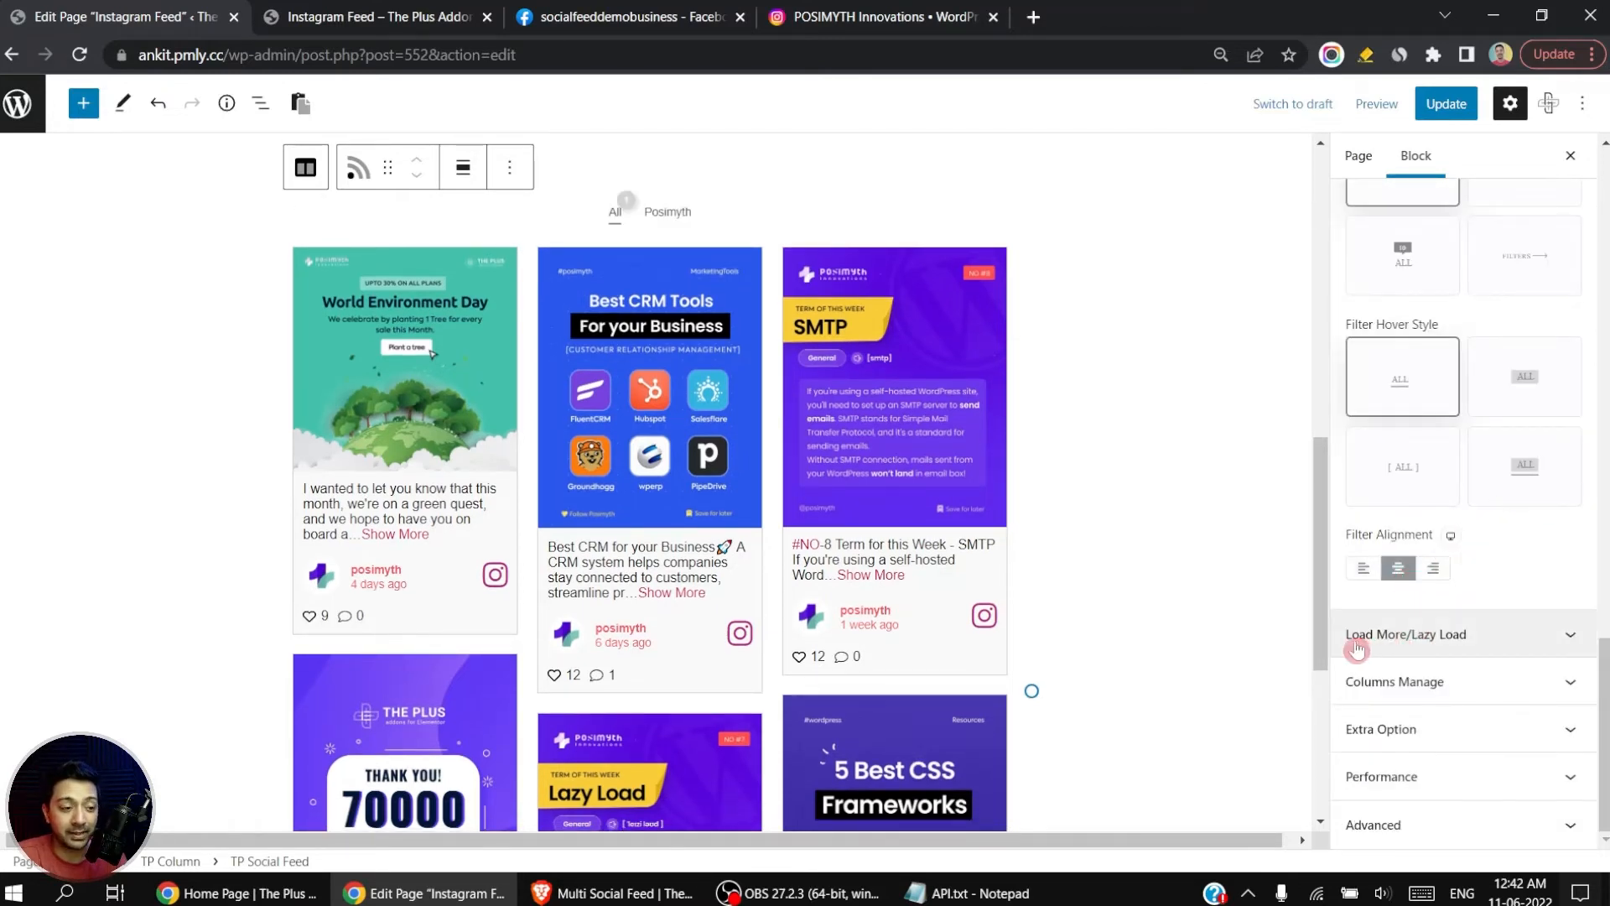
Step: Set More Post Loading to Load More for the feed
click(1570, 639)
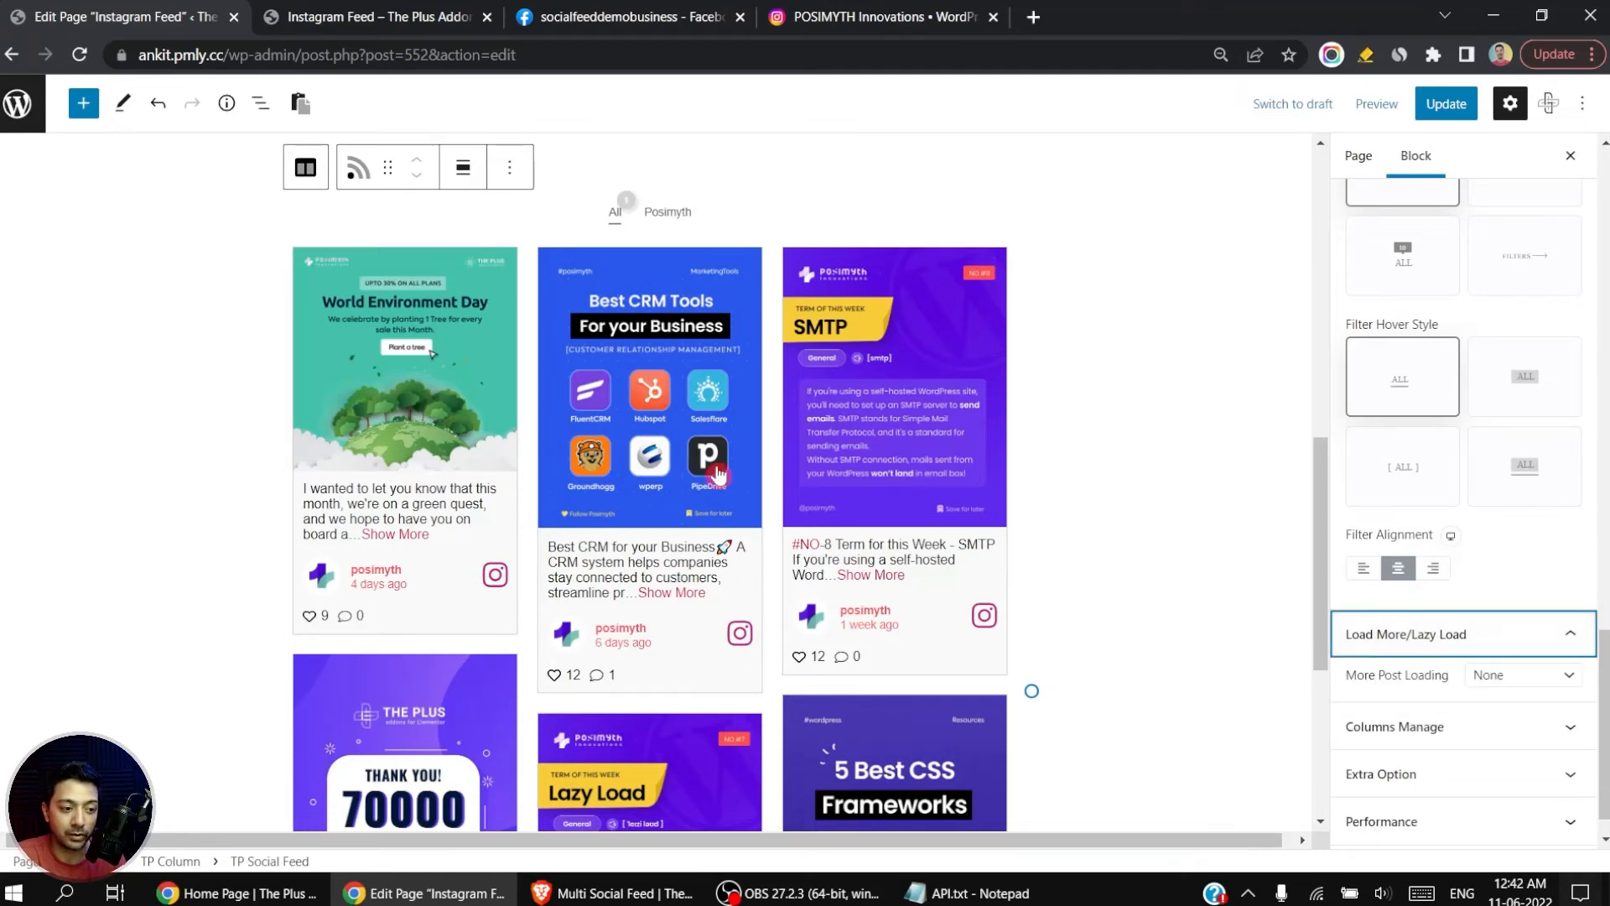
scroll(900, 390, down, 3)
scroll(900, 390, down, 2)
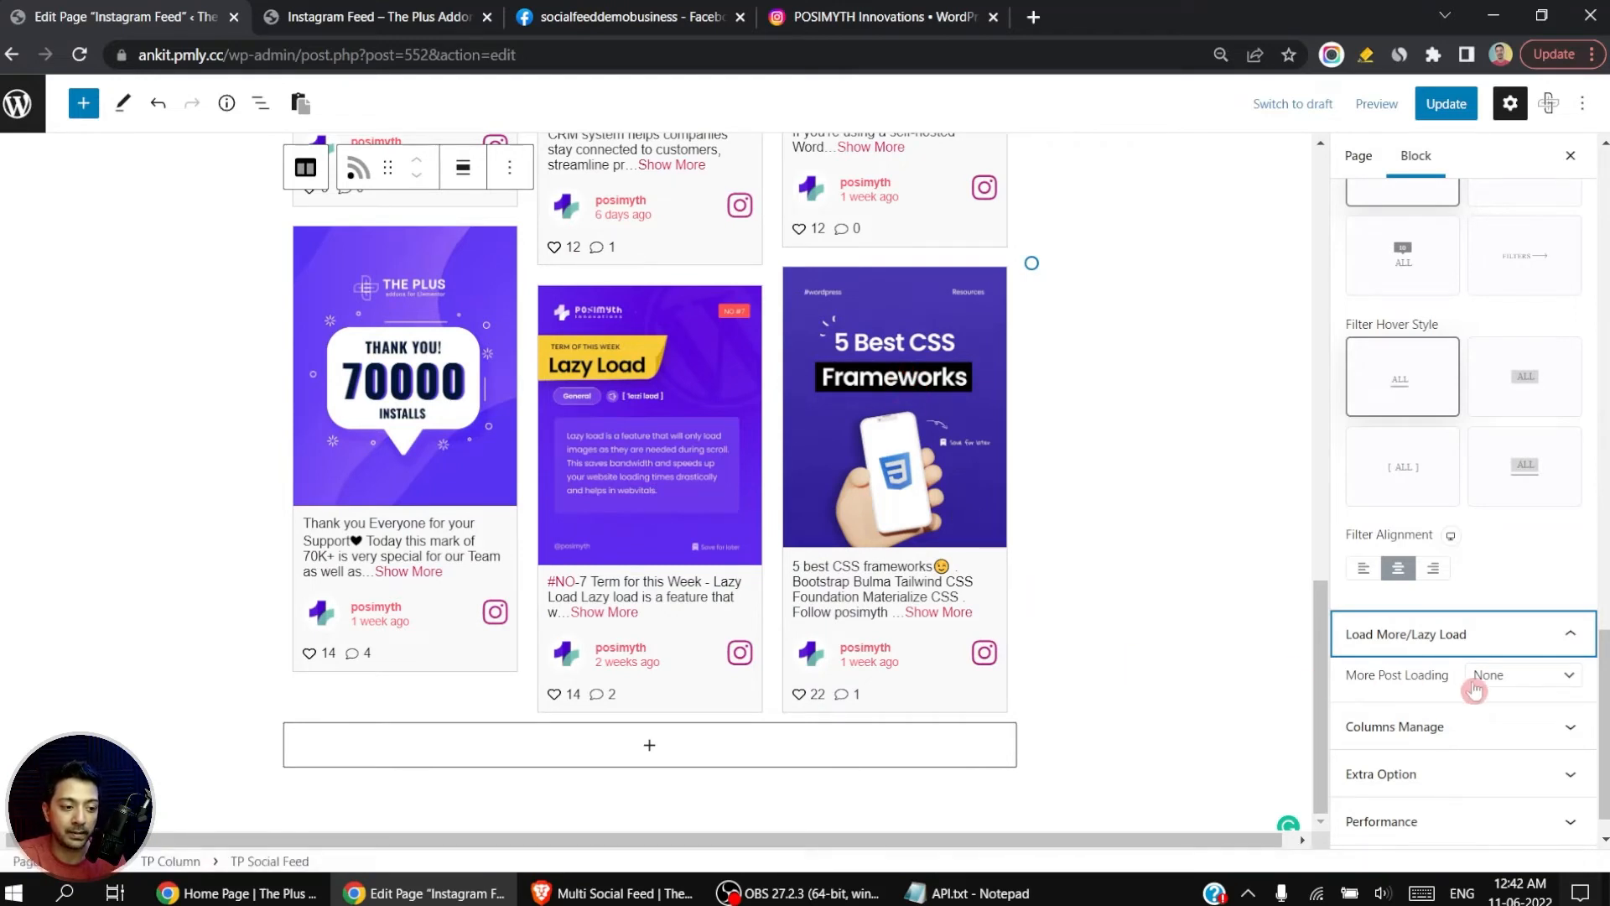
click(1514, 675)
click(1521, 717)
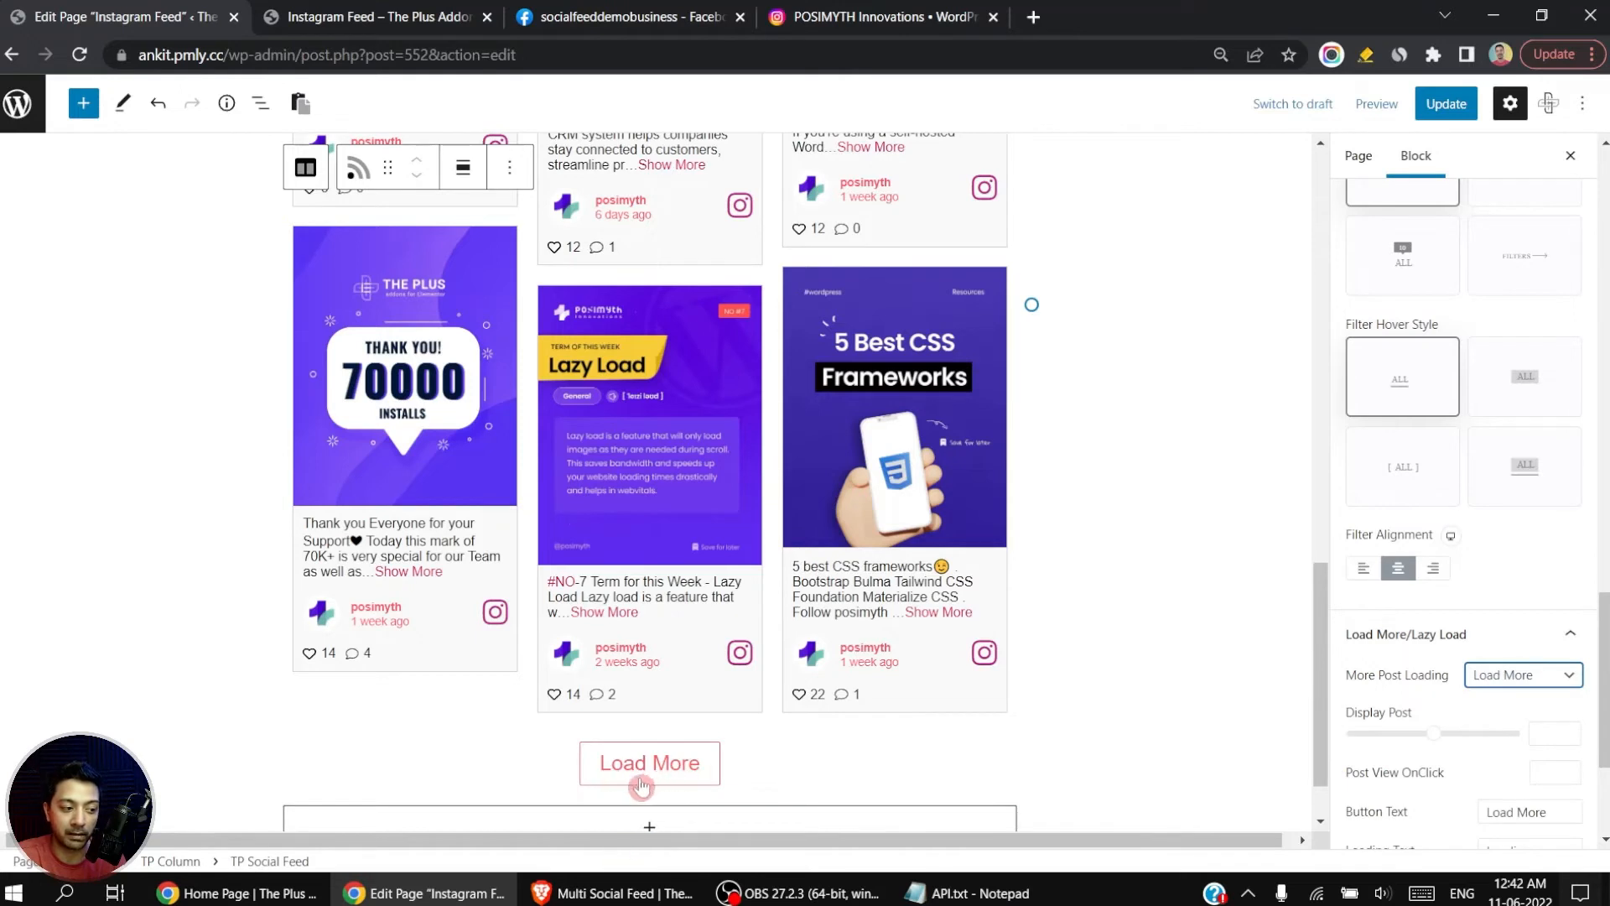
Step: Try Lazy Load as the More Post Loading option and return to Load More
click(1502, 676)
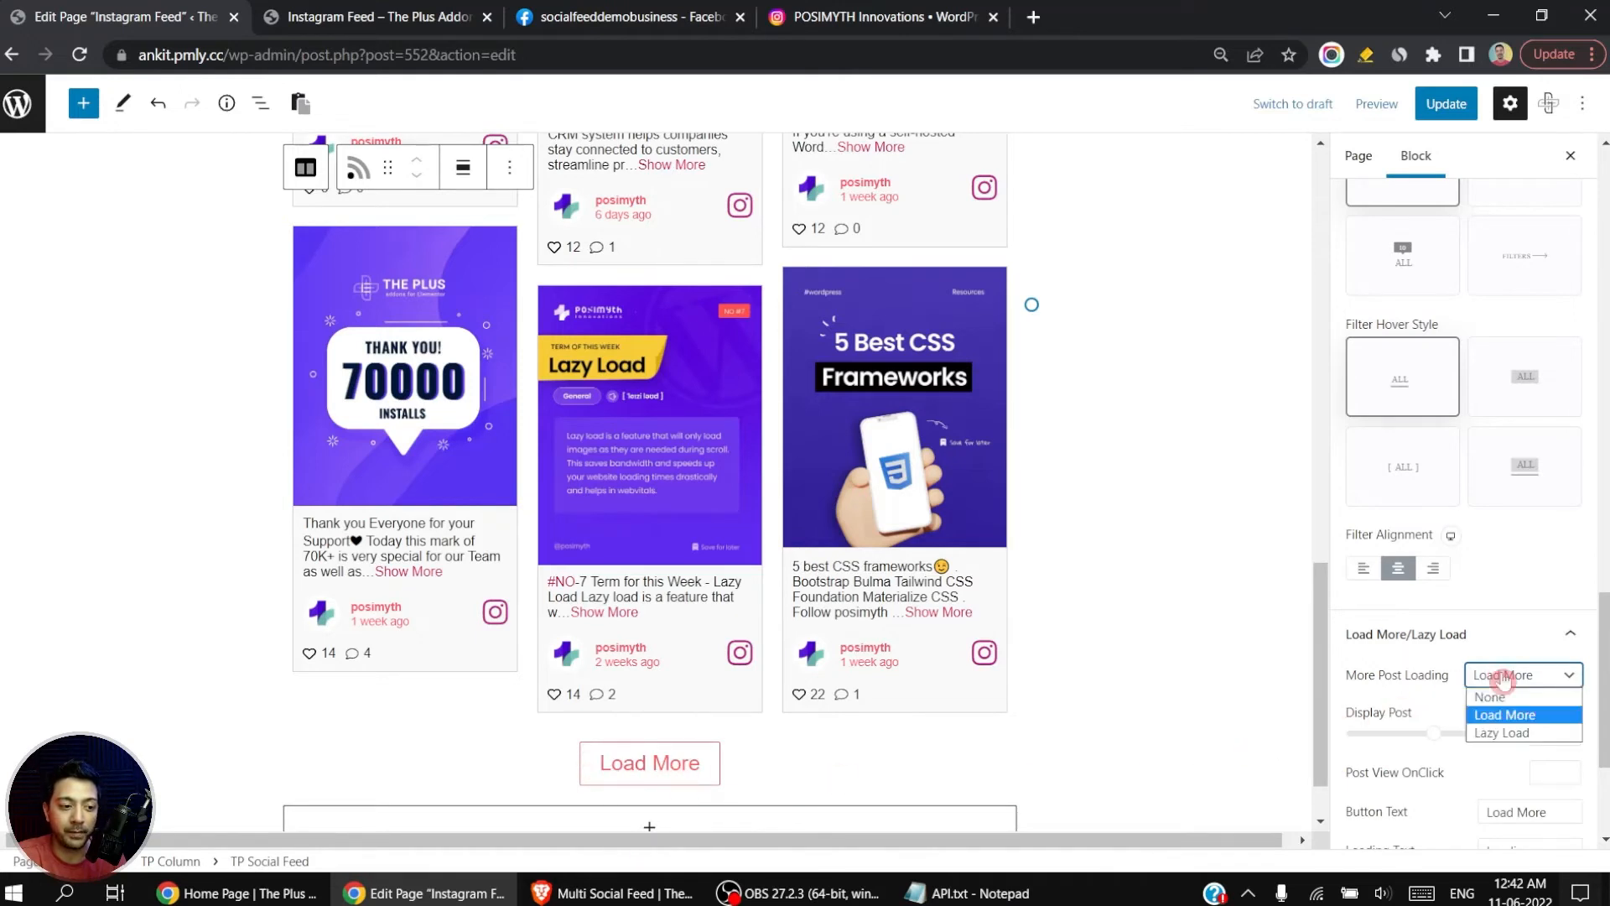
click(1508, 733)
scroll(830, 718, down, 1)
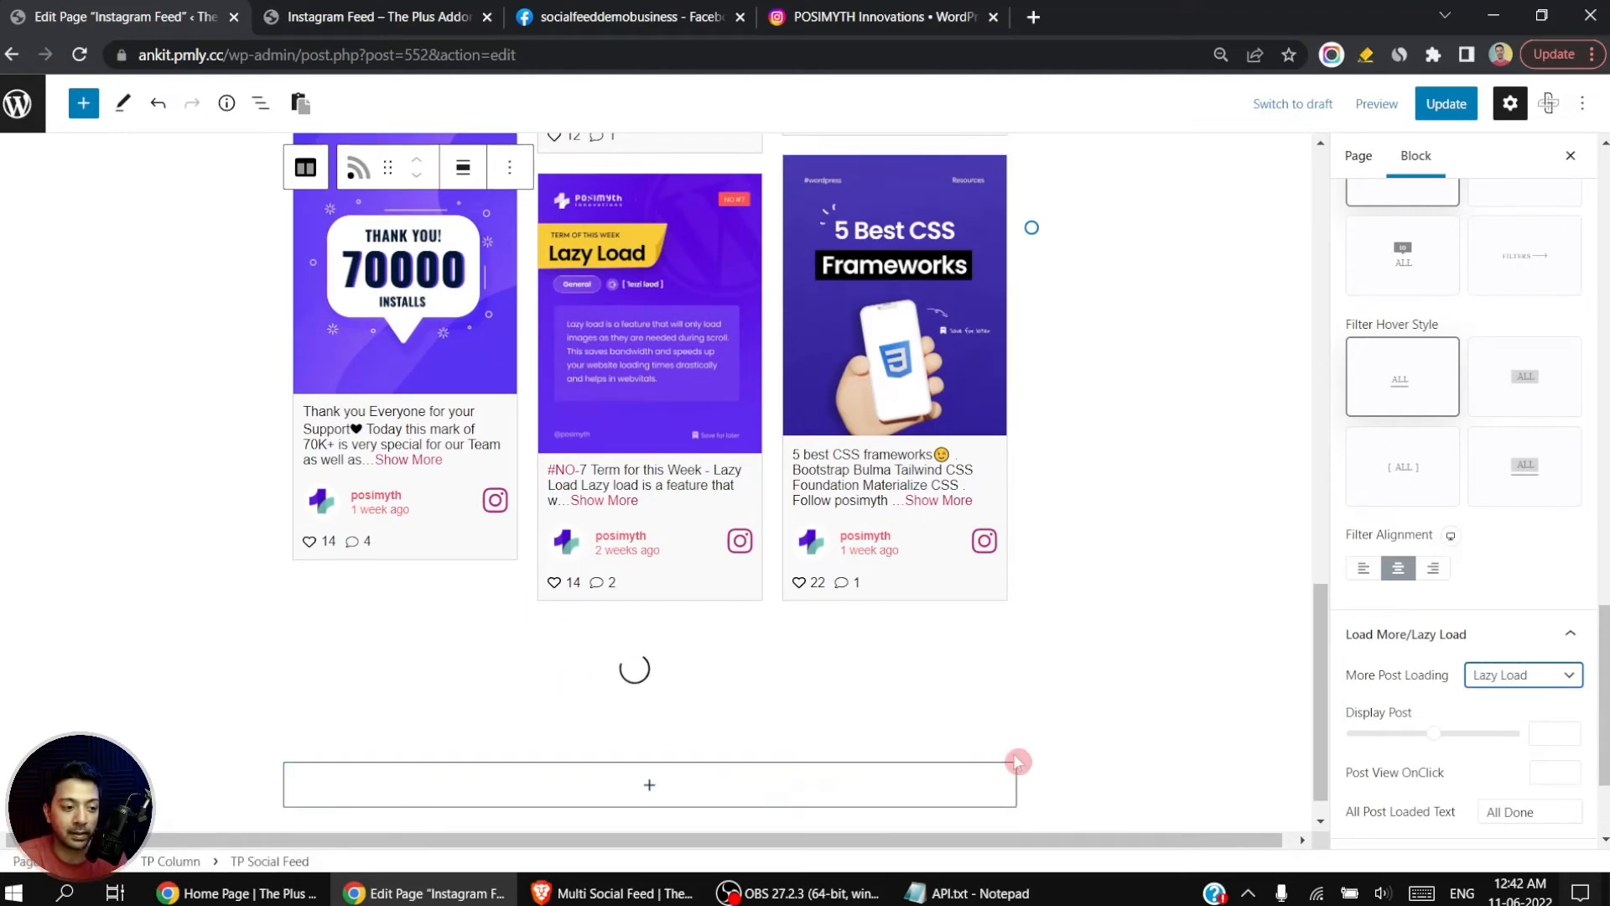
click(1557, 673)
click(1541, 714)
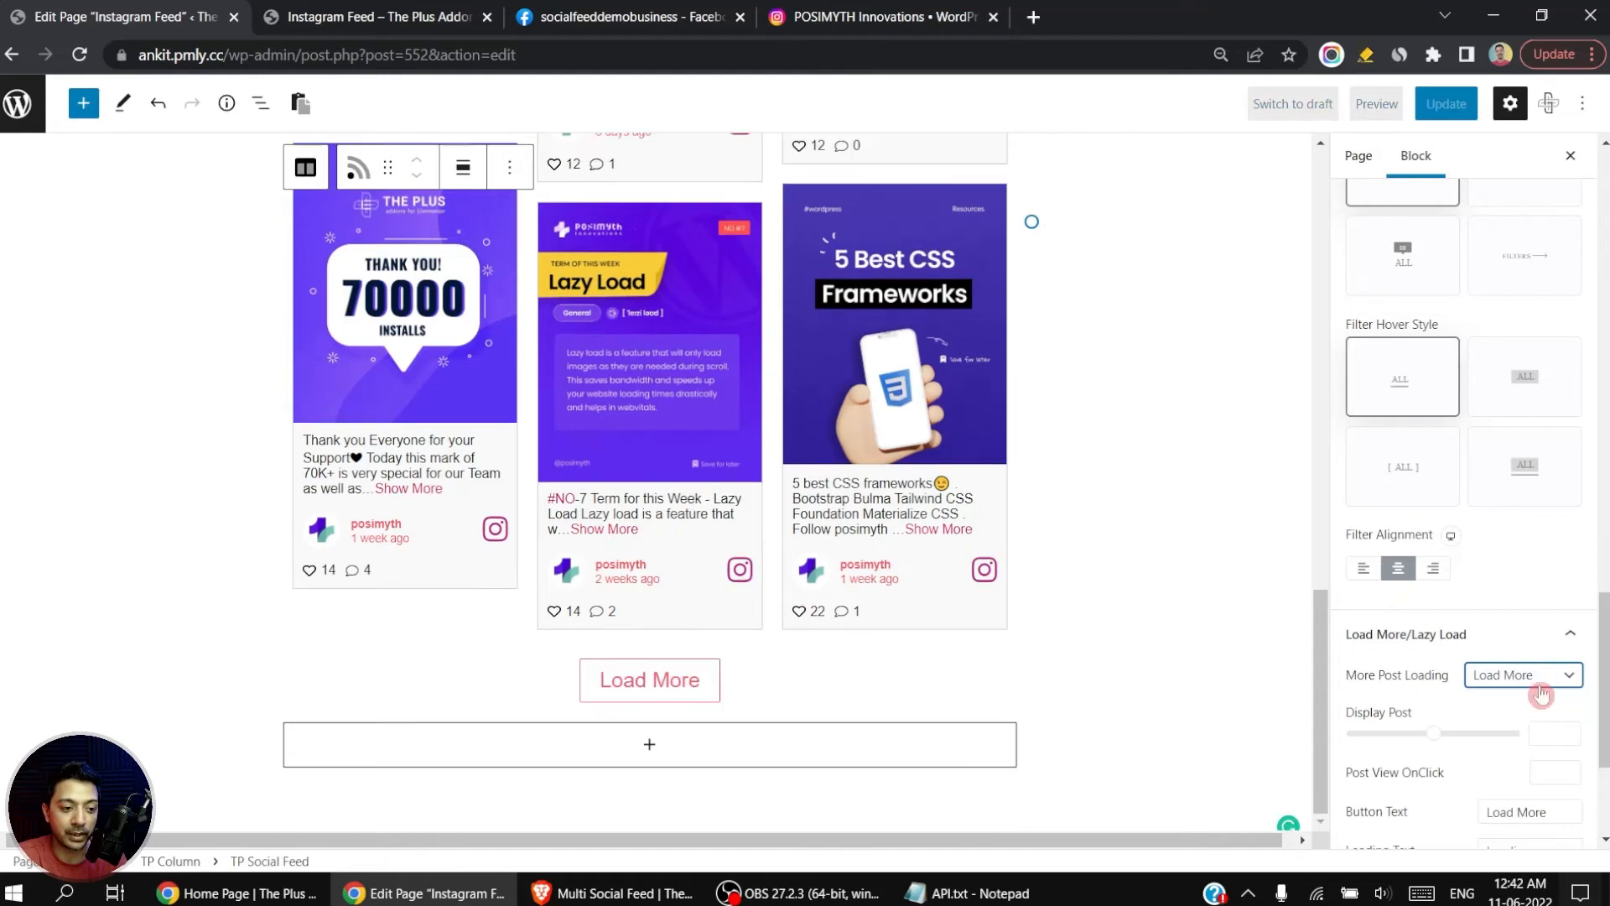
Step: In Columns Manage, try Column 2 for the feed and return to Column 3
scroll(1503, 672, down, 3)
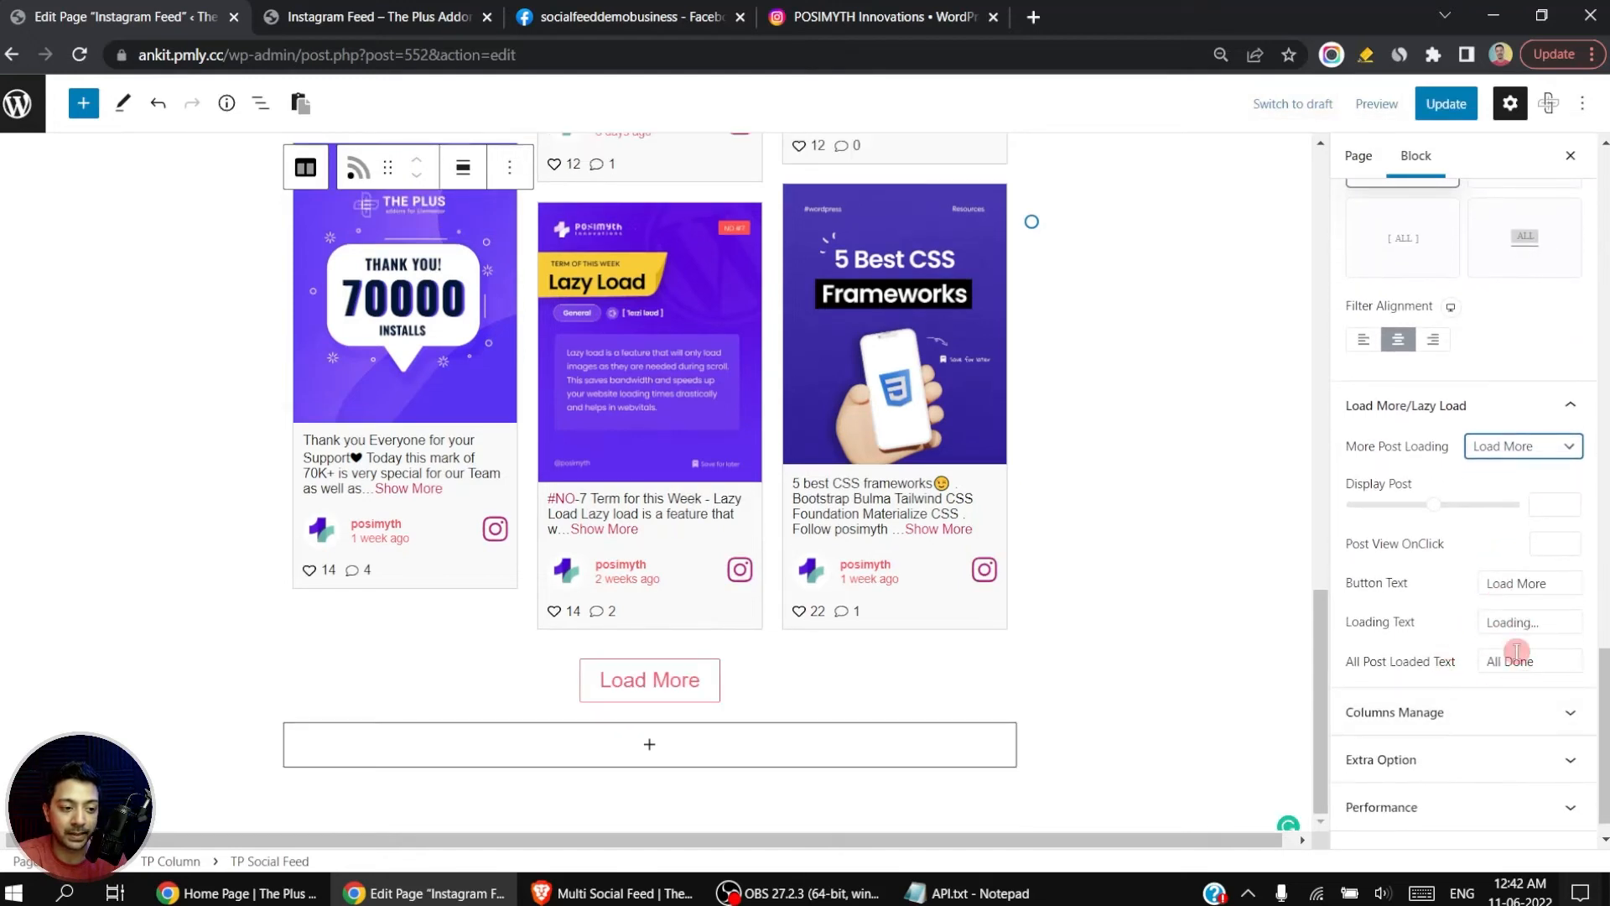
click(1562, 713)
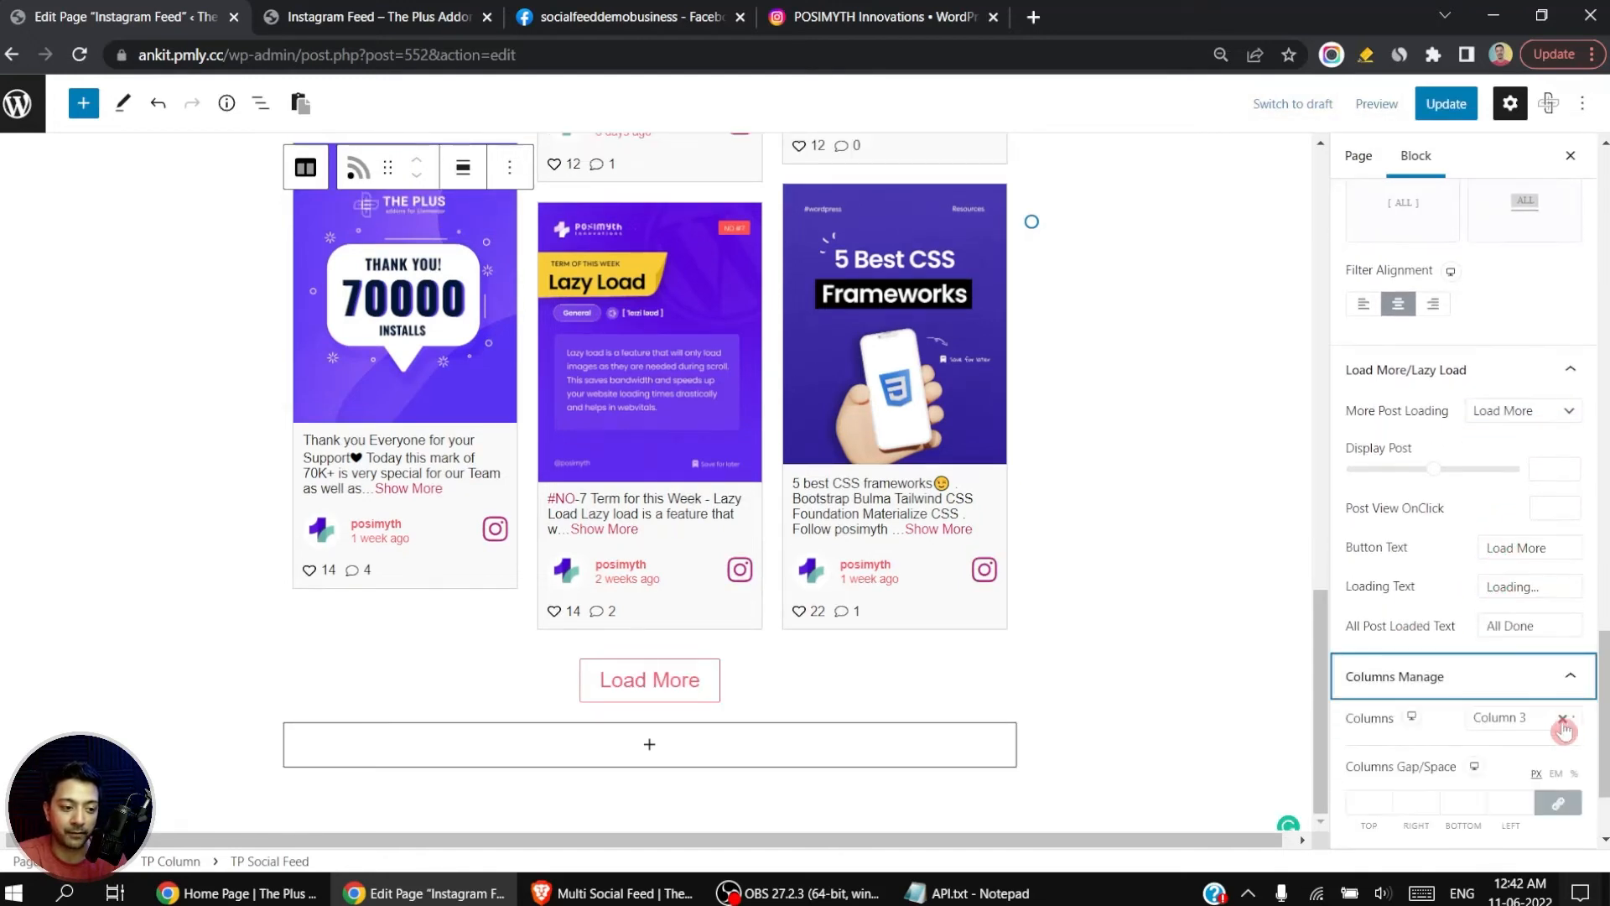
click(1510, 730)
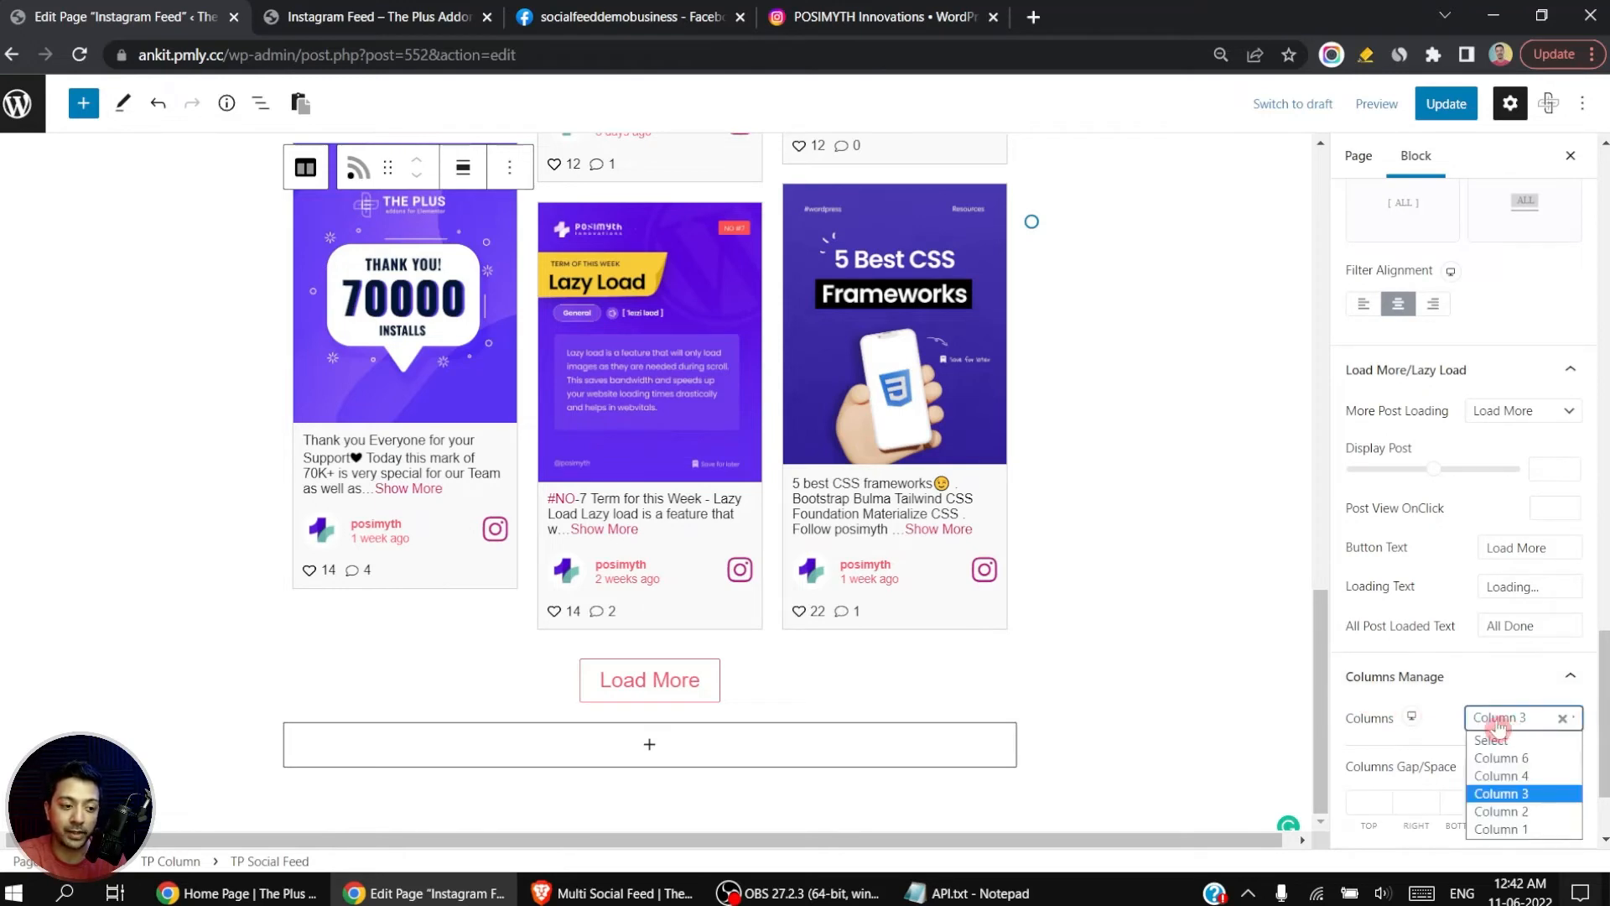
click(1514, 812)
click(1501, 727)
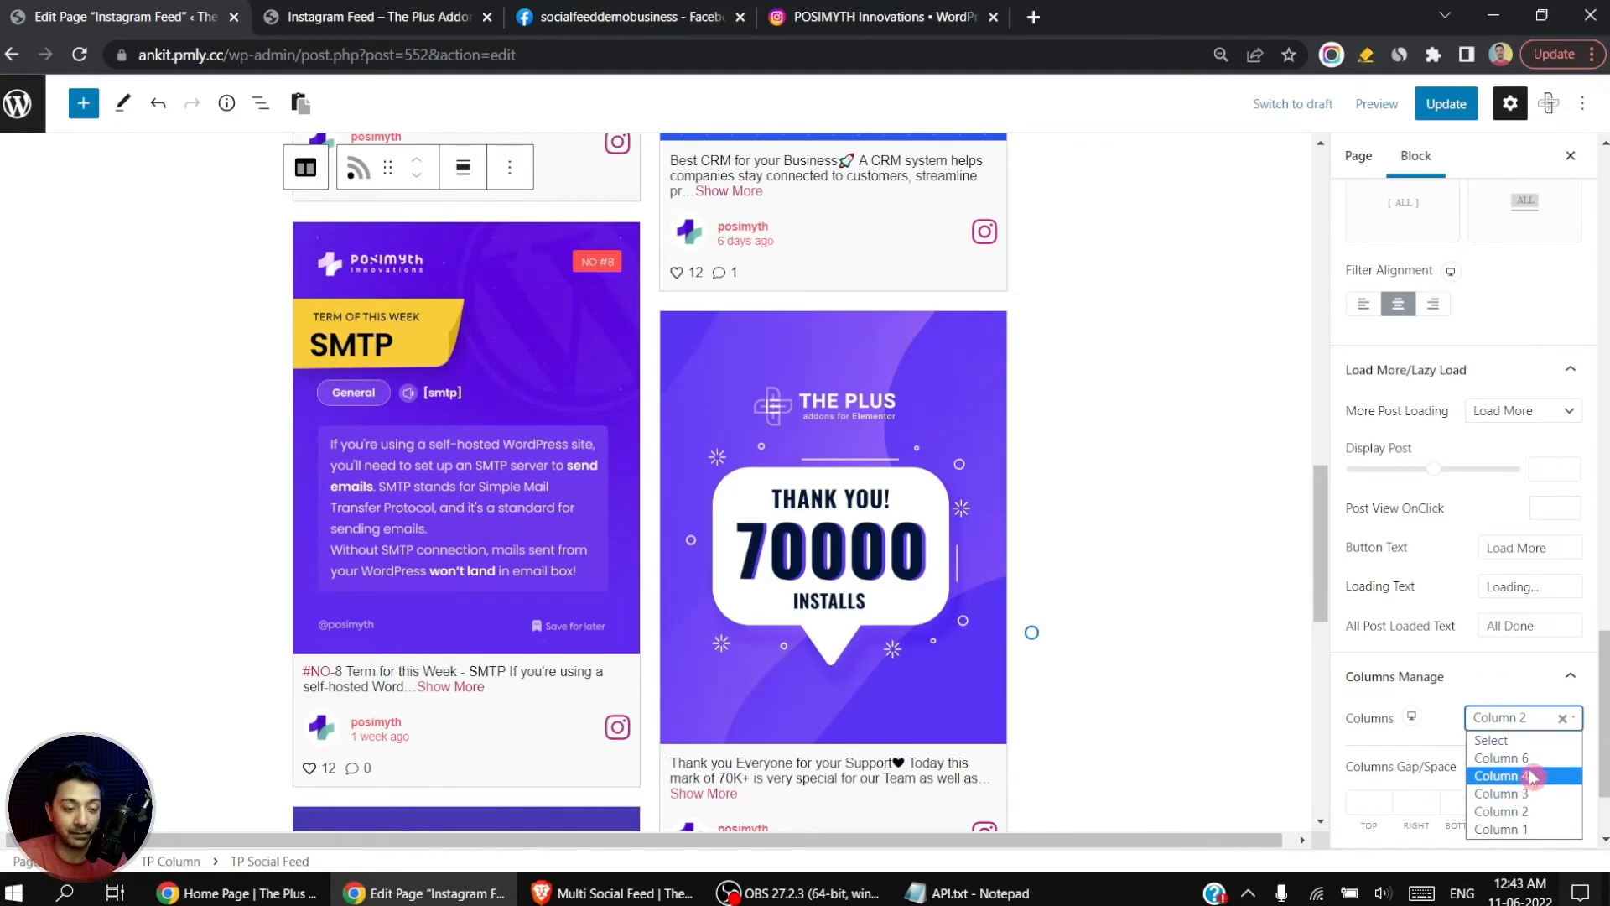
click(1540, 794)
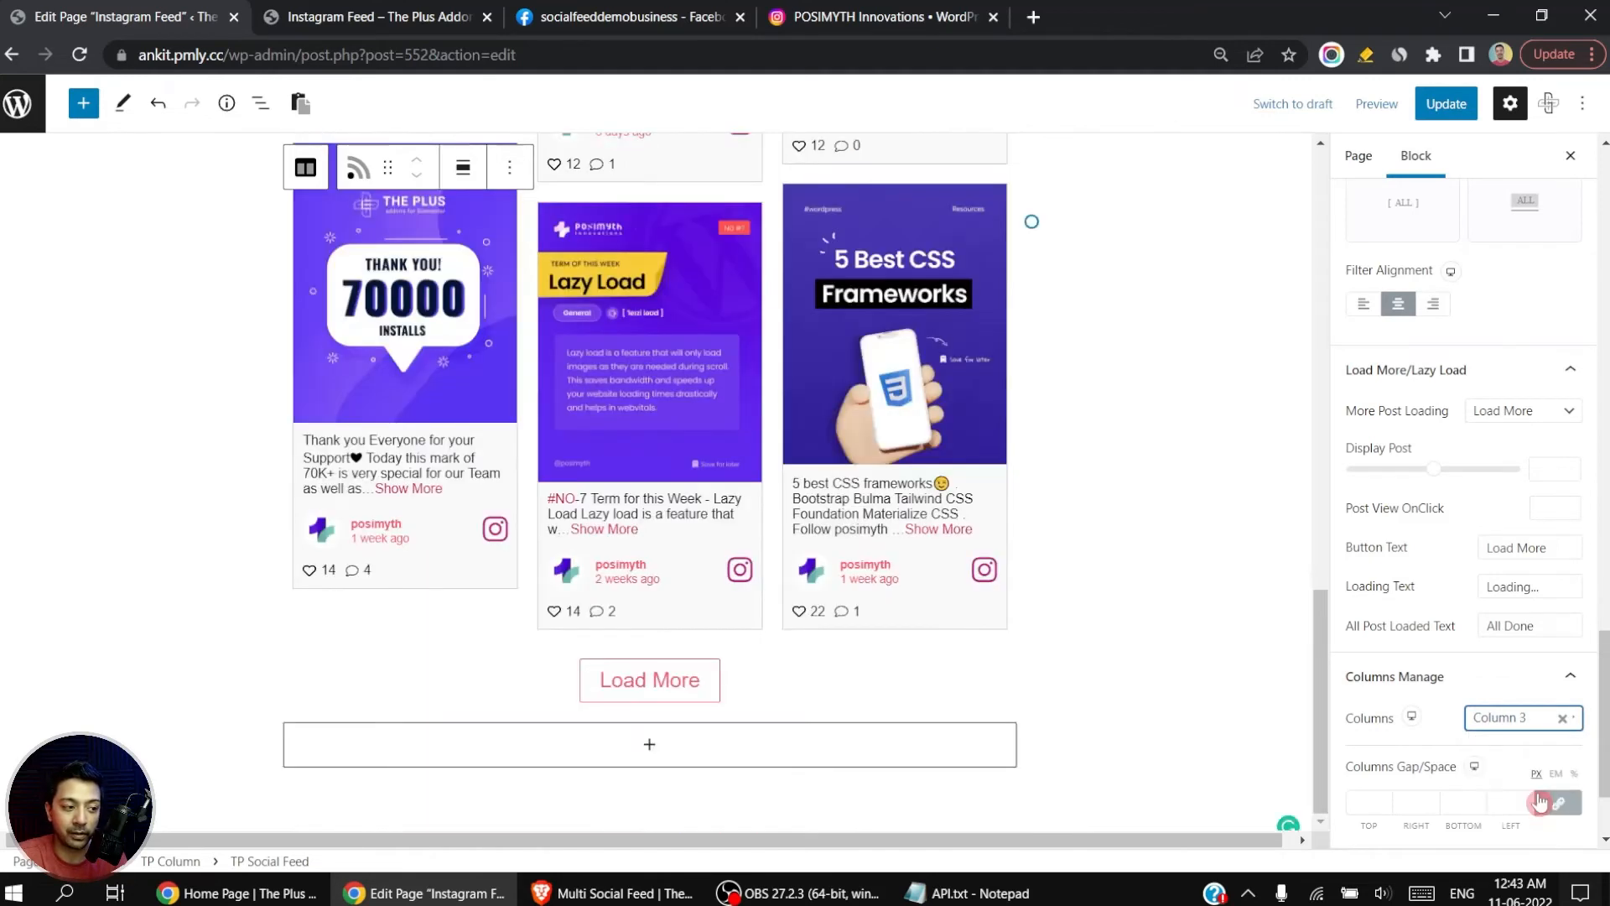
Step: Try linked column gaps of 7, 12 and 5 px between the posts, and clear the gap value
scroll(1426, 671, down, 2)
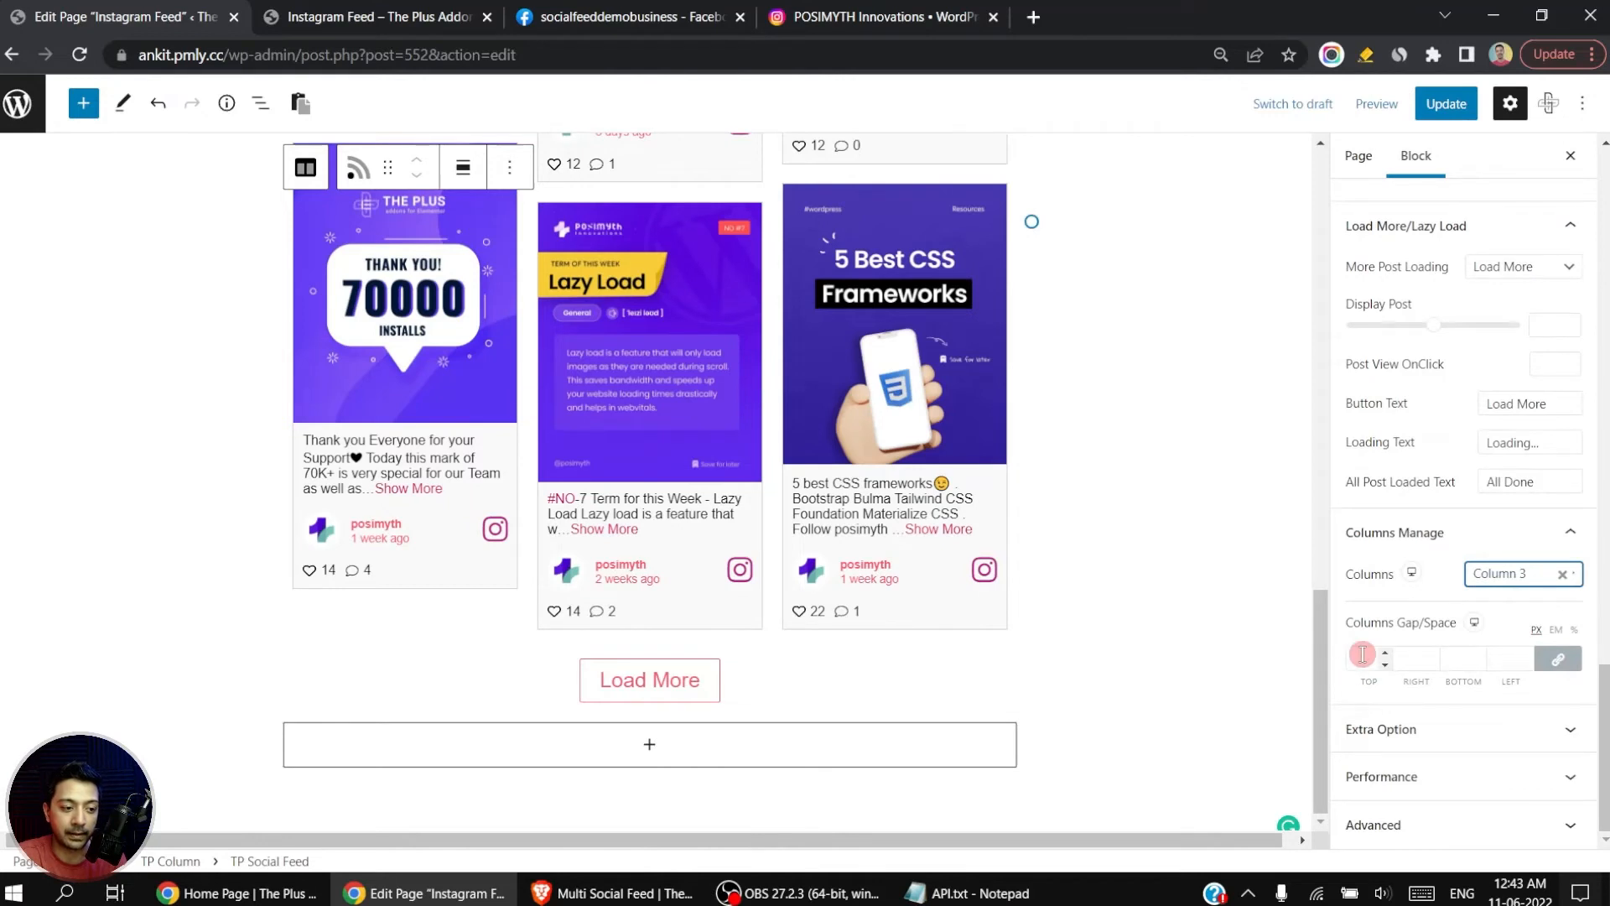
click(1366, 658)
text(7)
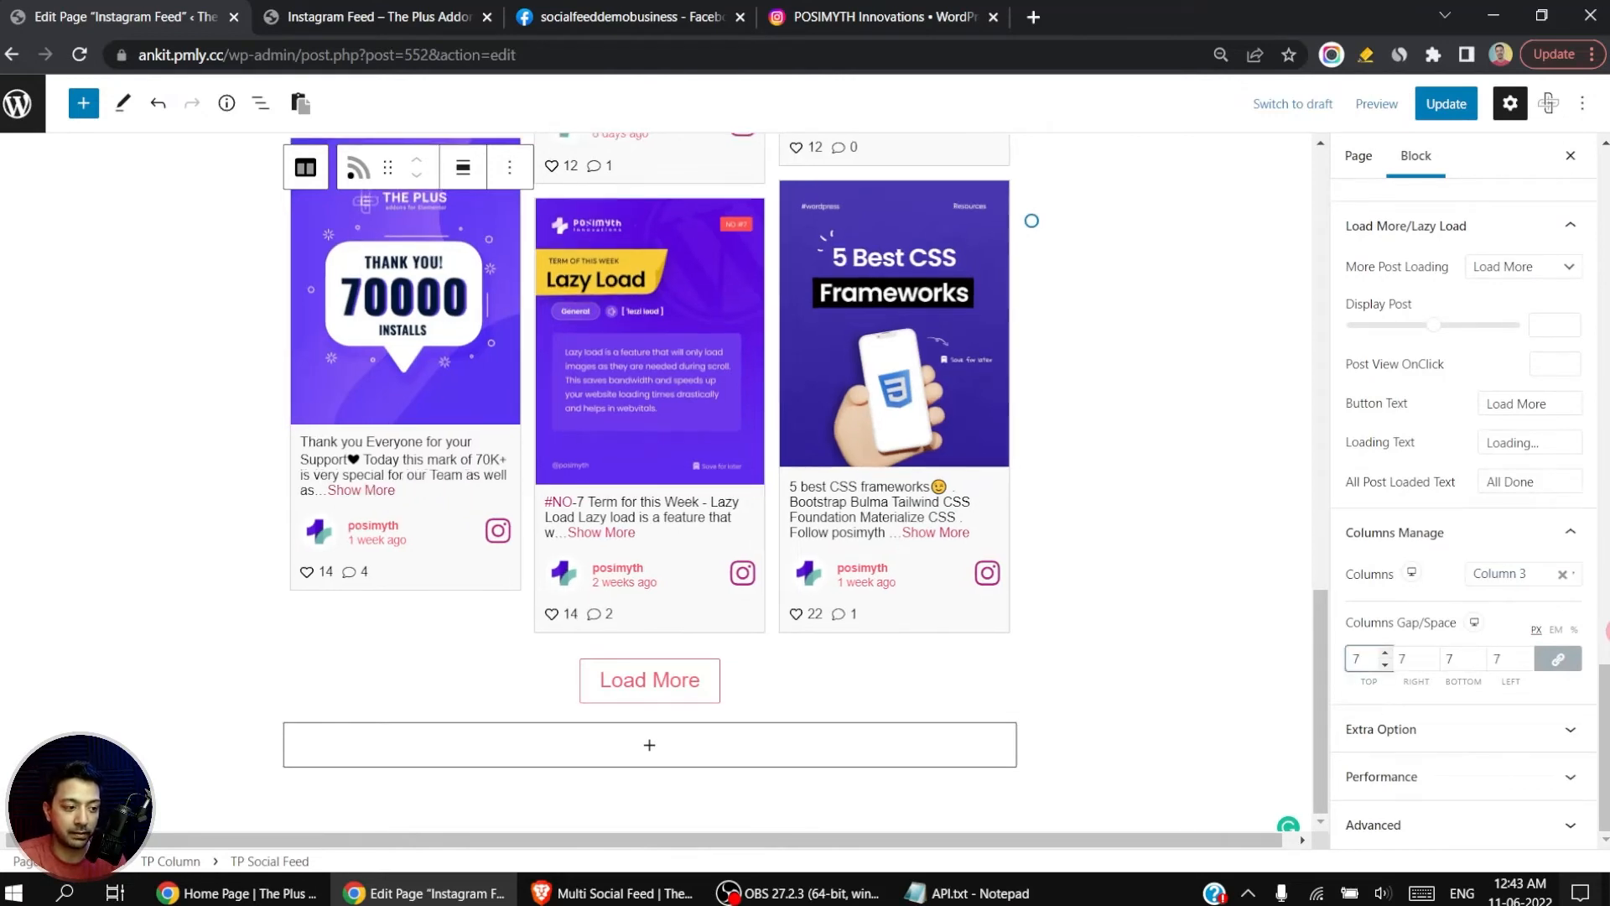
key(BackSpace)
text(12)
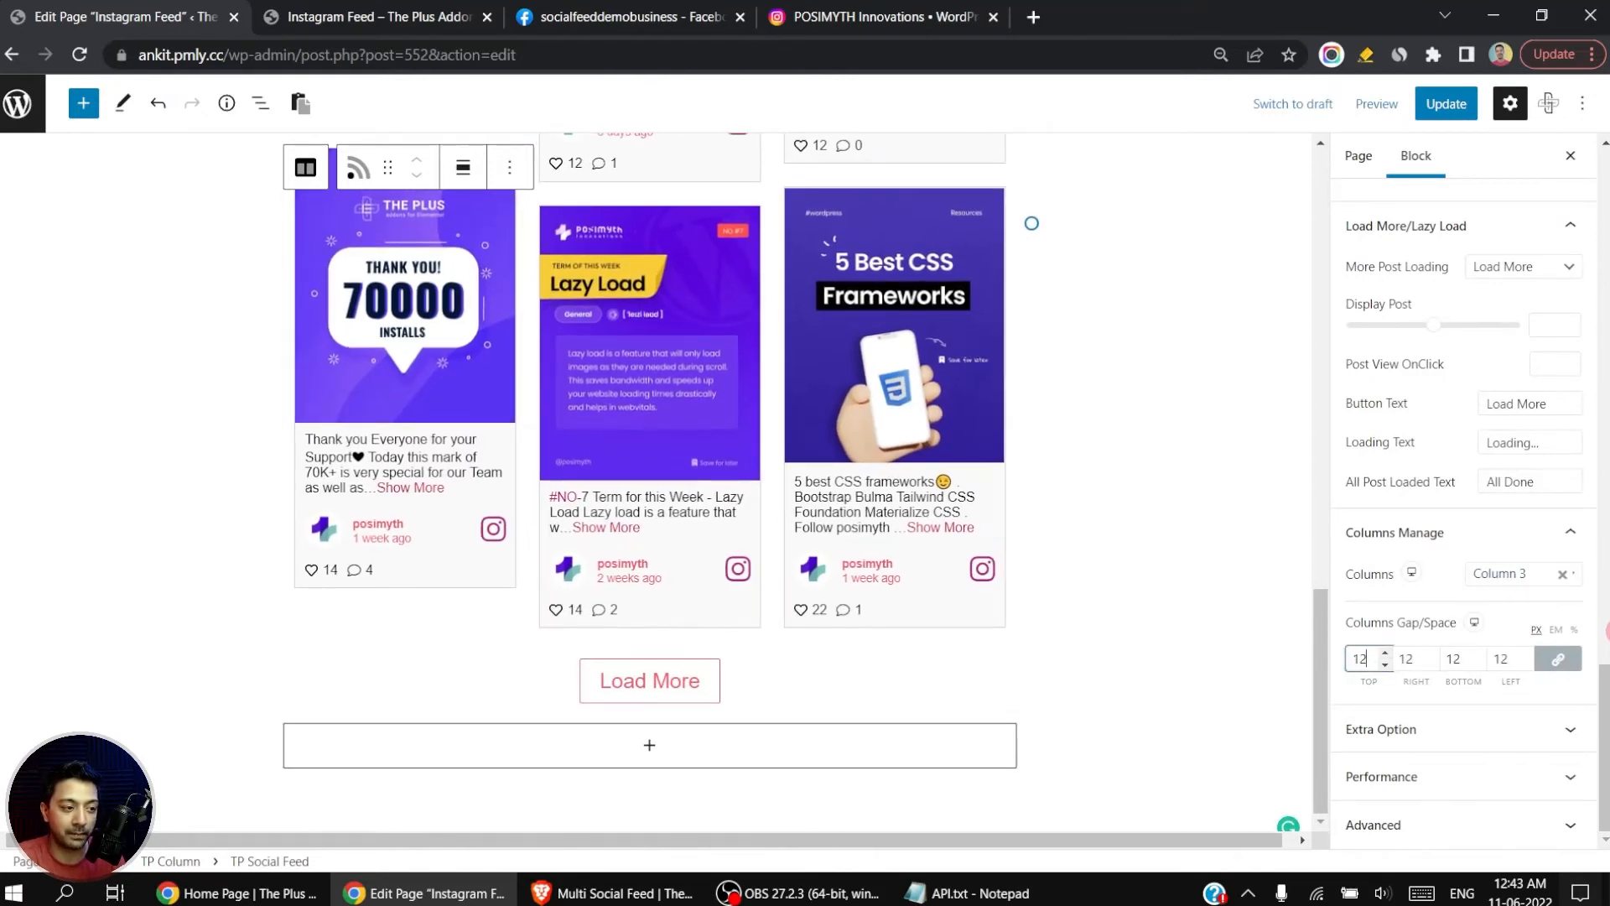
key(BackSpace)
key(BackSpace)
text(8)
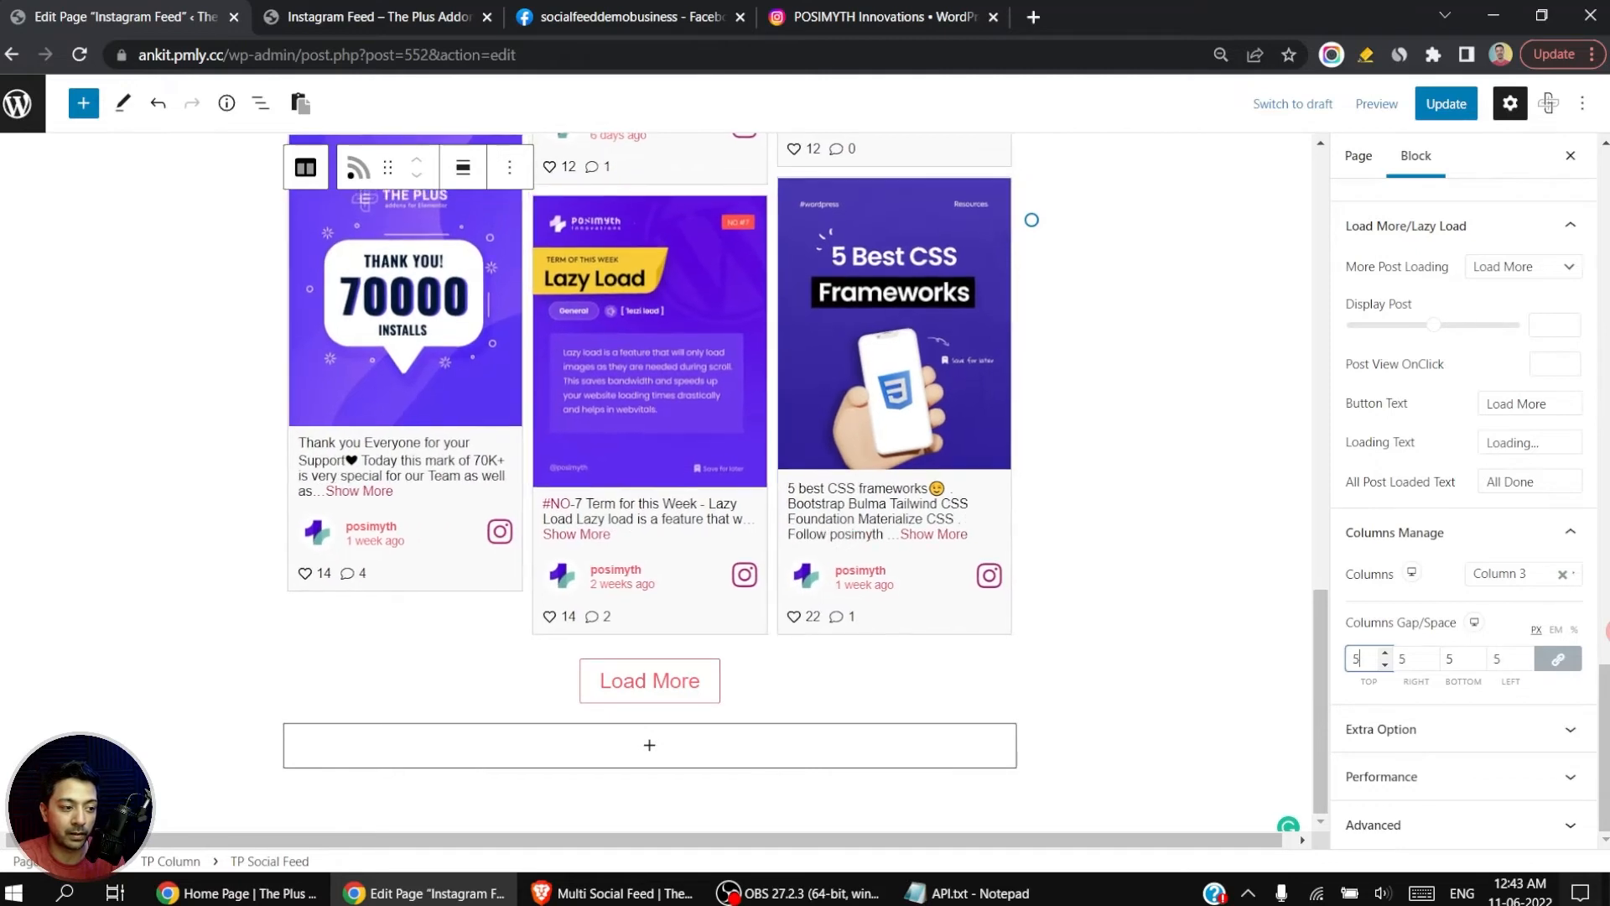
key(BackSpace)
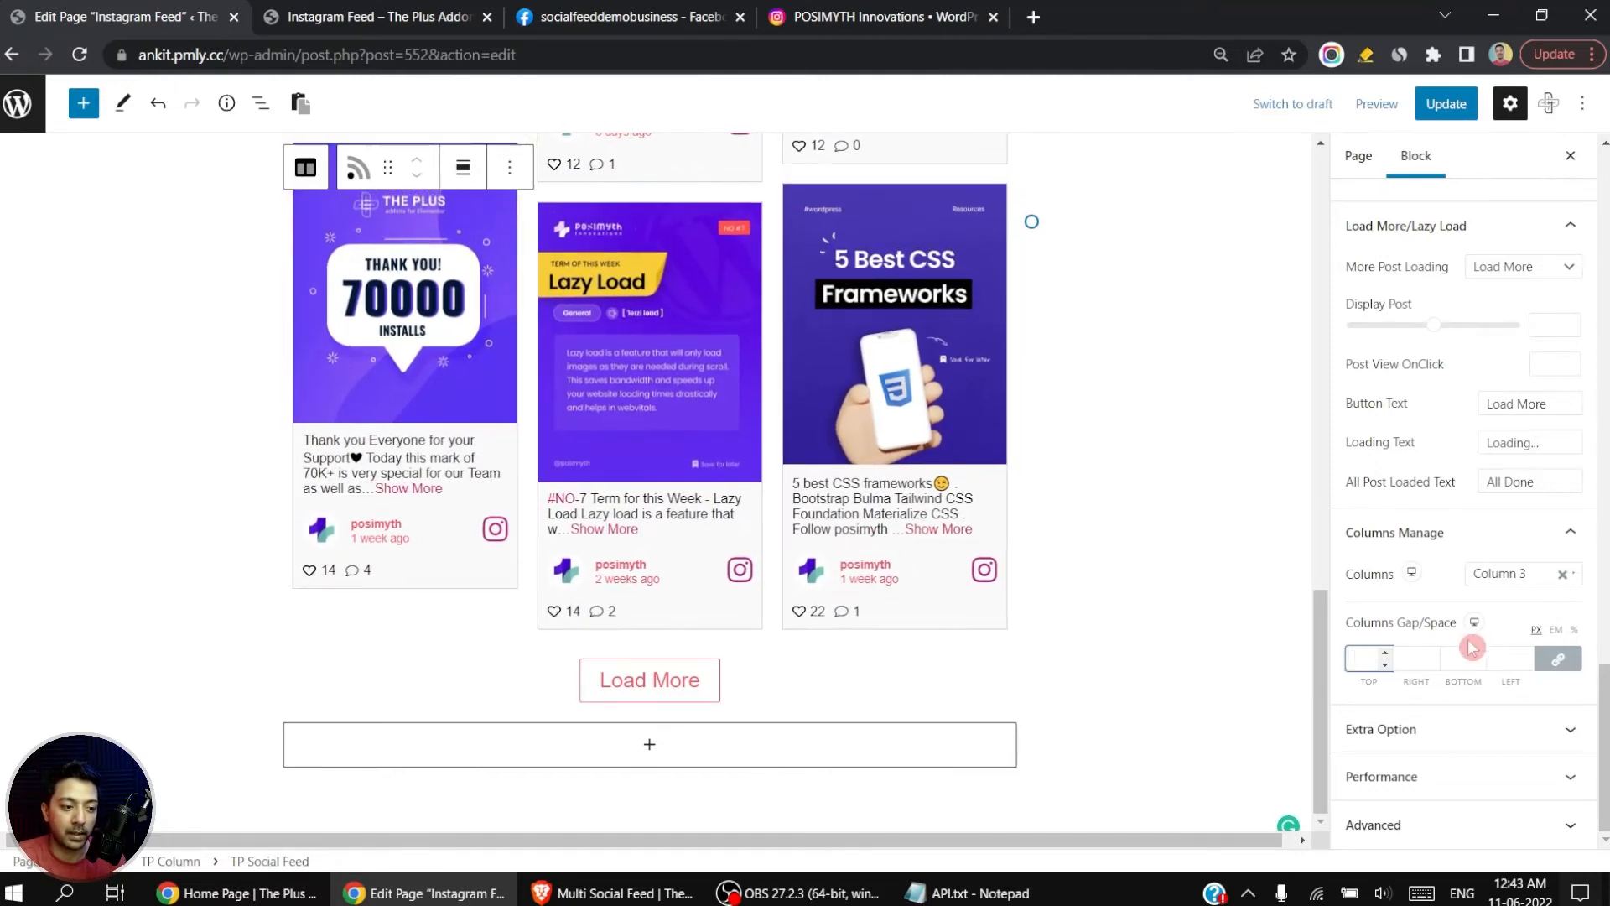
Step: In Extra Option, set the feed's Refresh Time to 1 day
click(1575, 740)
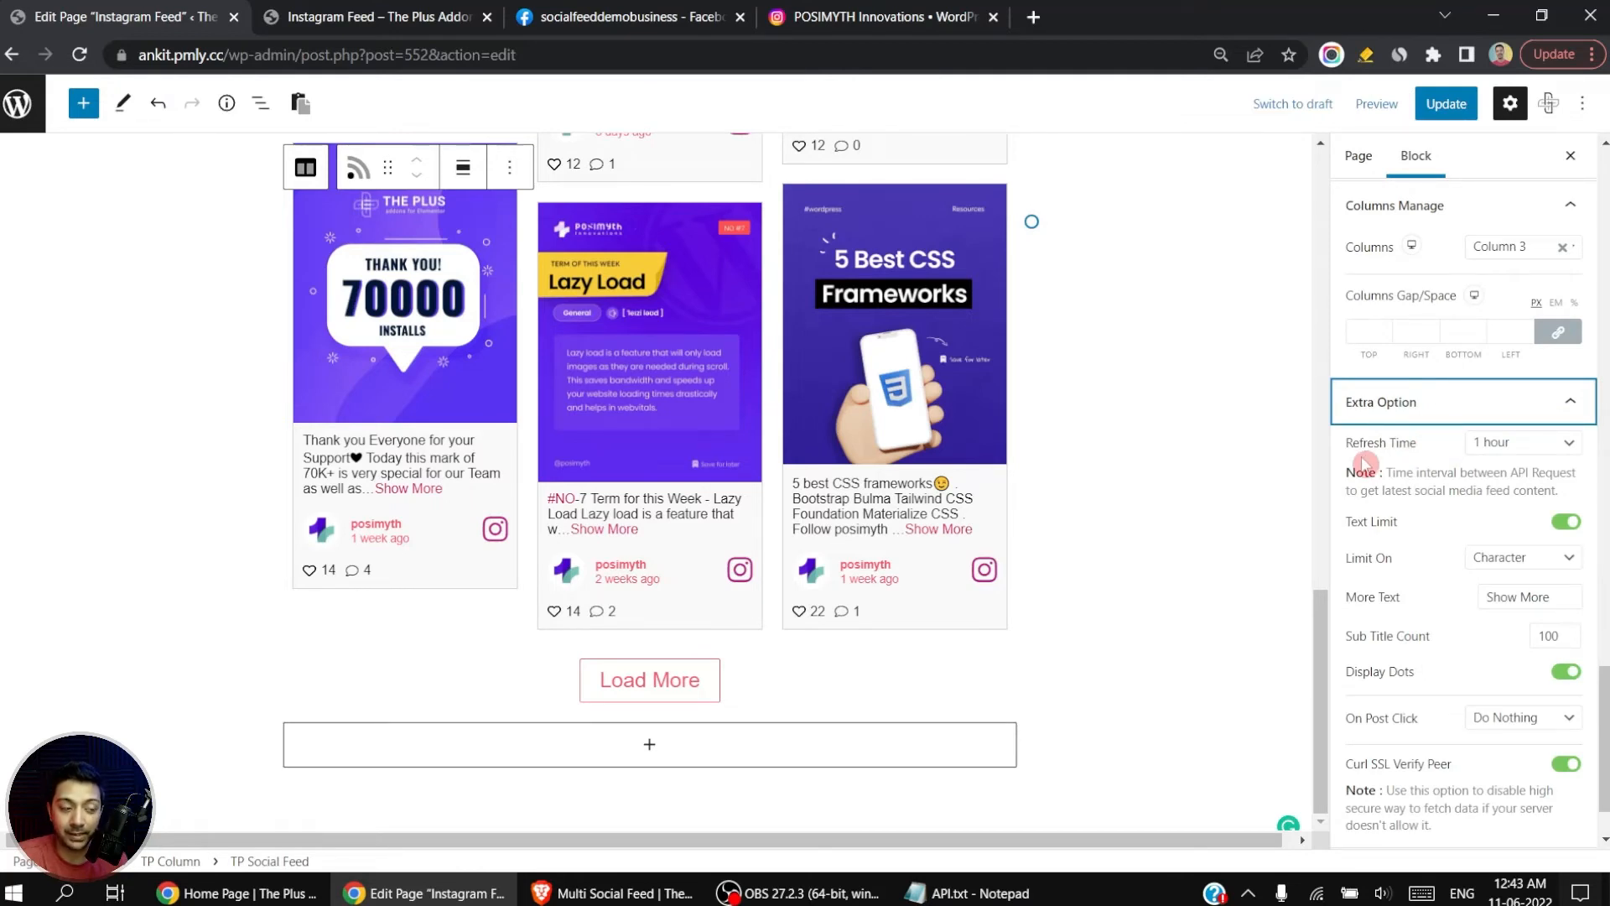
click(1526, 444)
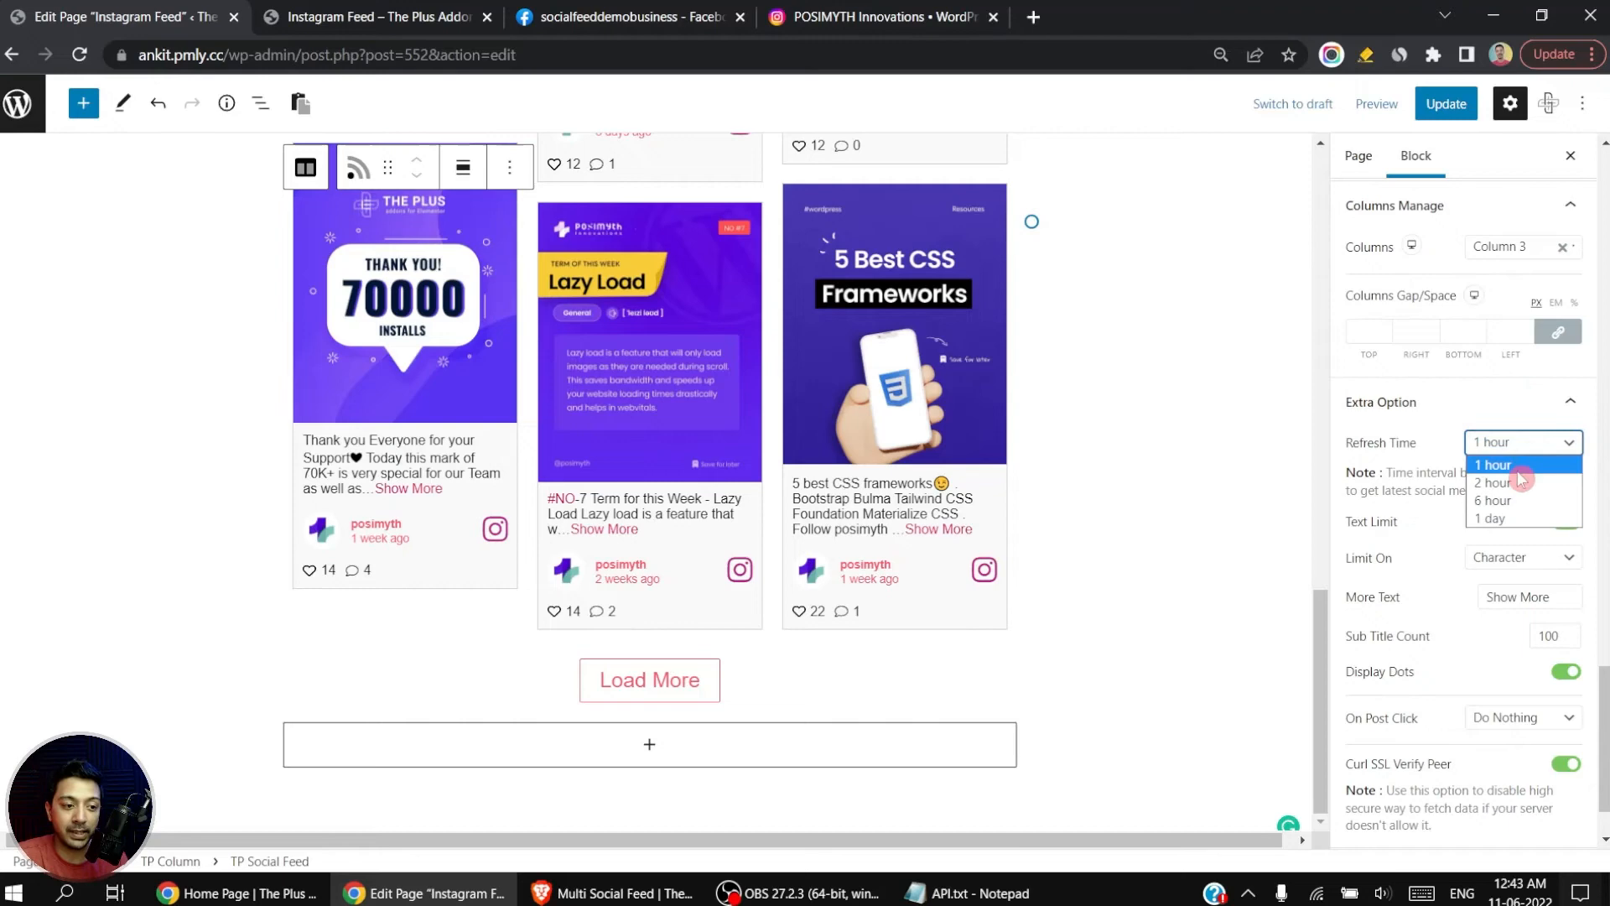
click(1493, 518)
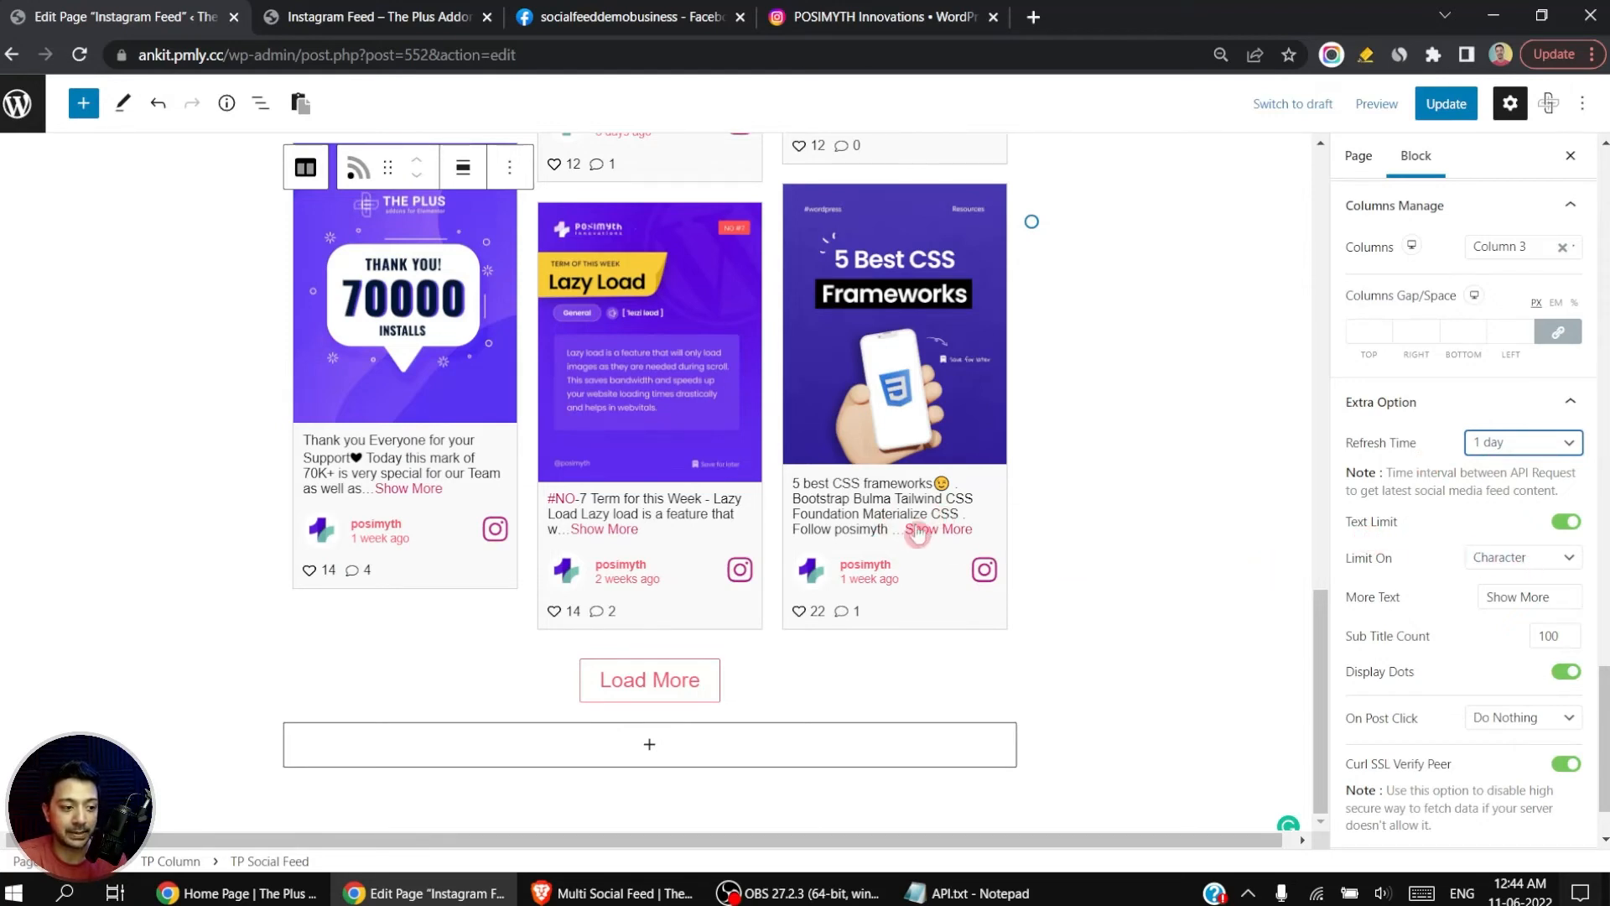
Step: Limit the post text by Word and set the Sub Title Count to 10
click(1560, 557)
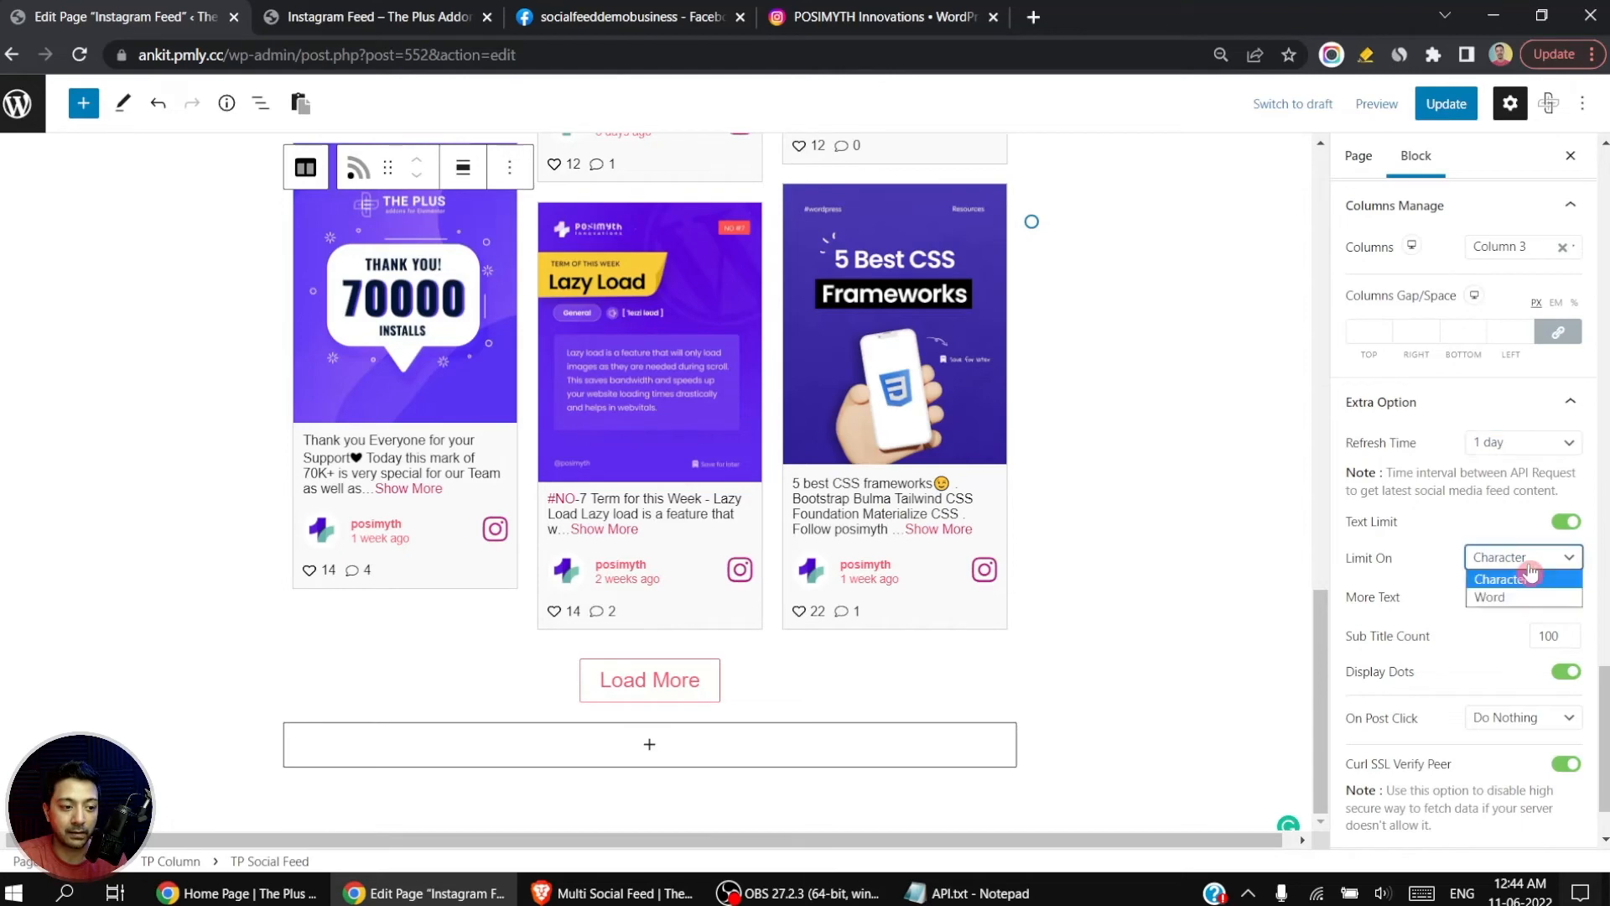
click(1497, 597)
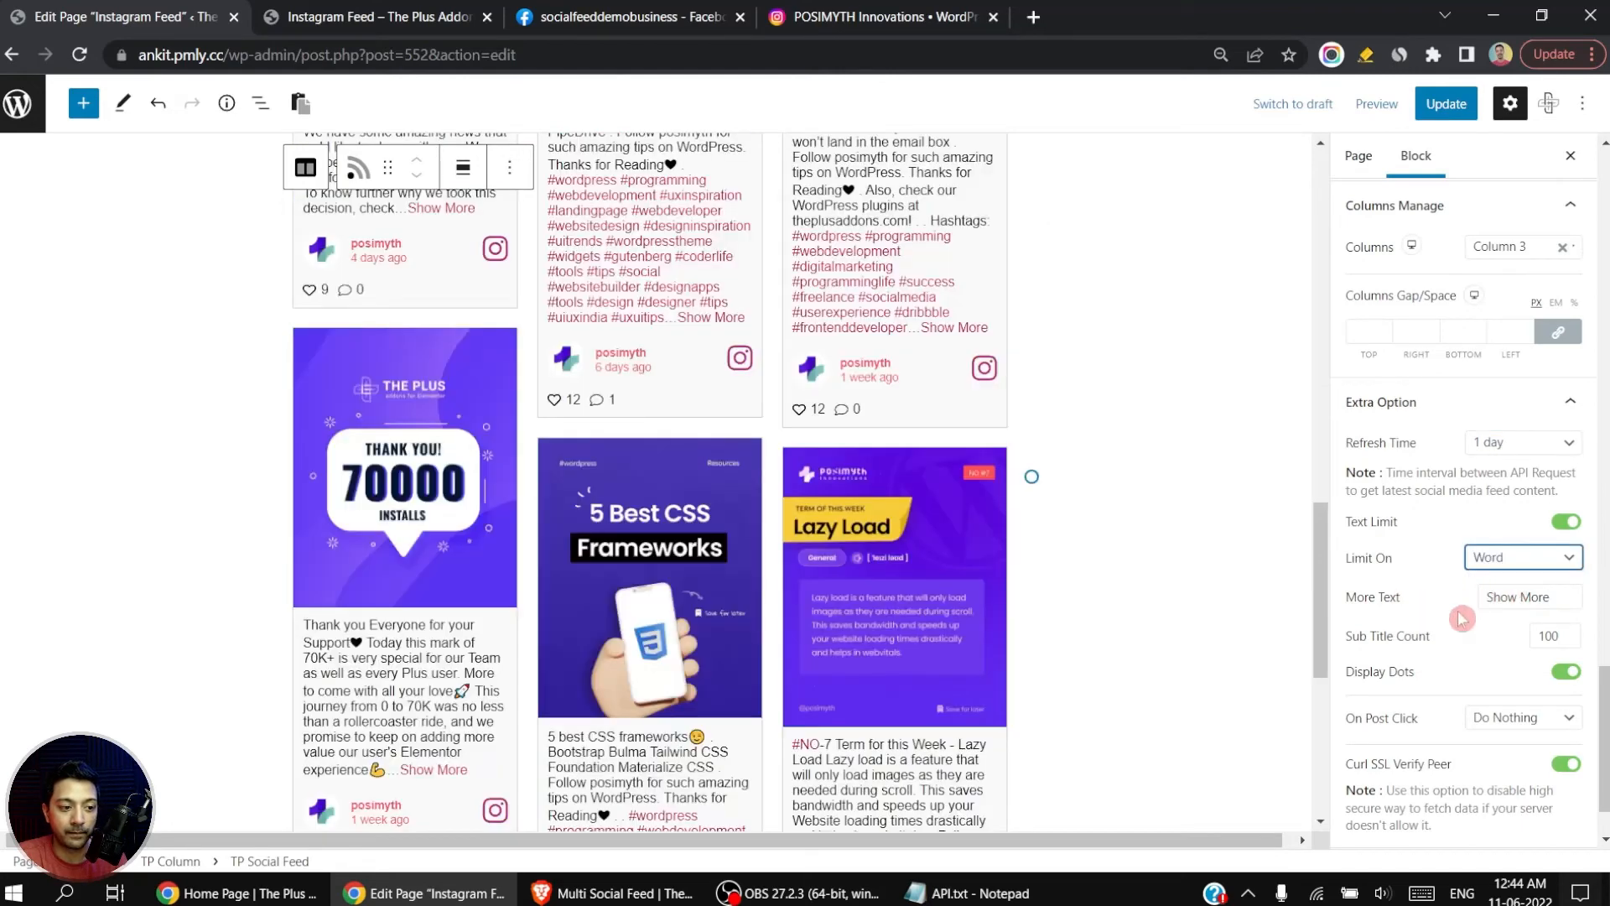
click(1543, 637)
key(BackSpace)
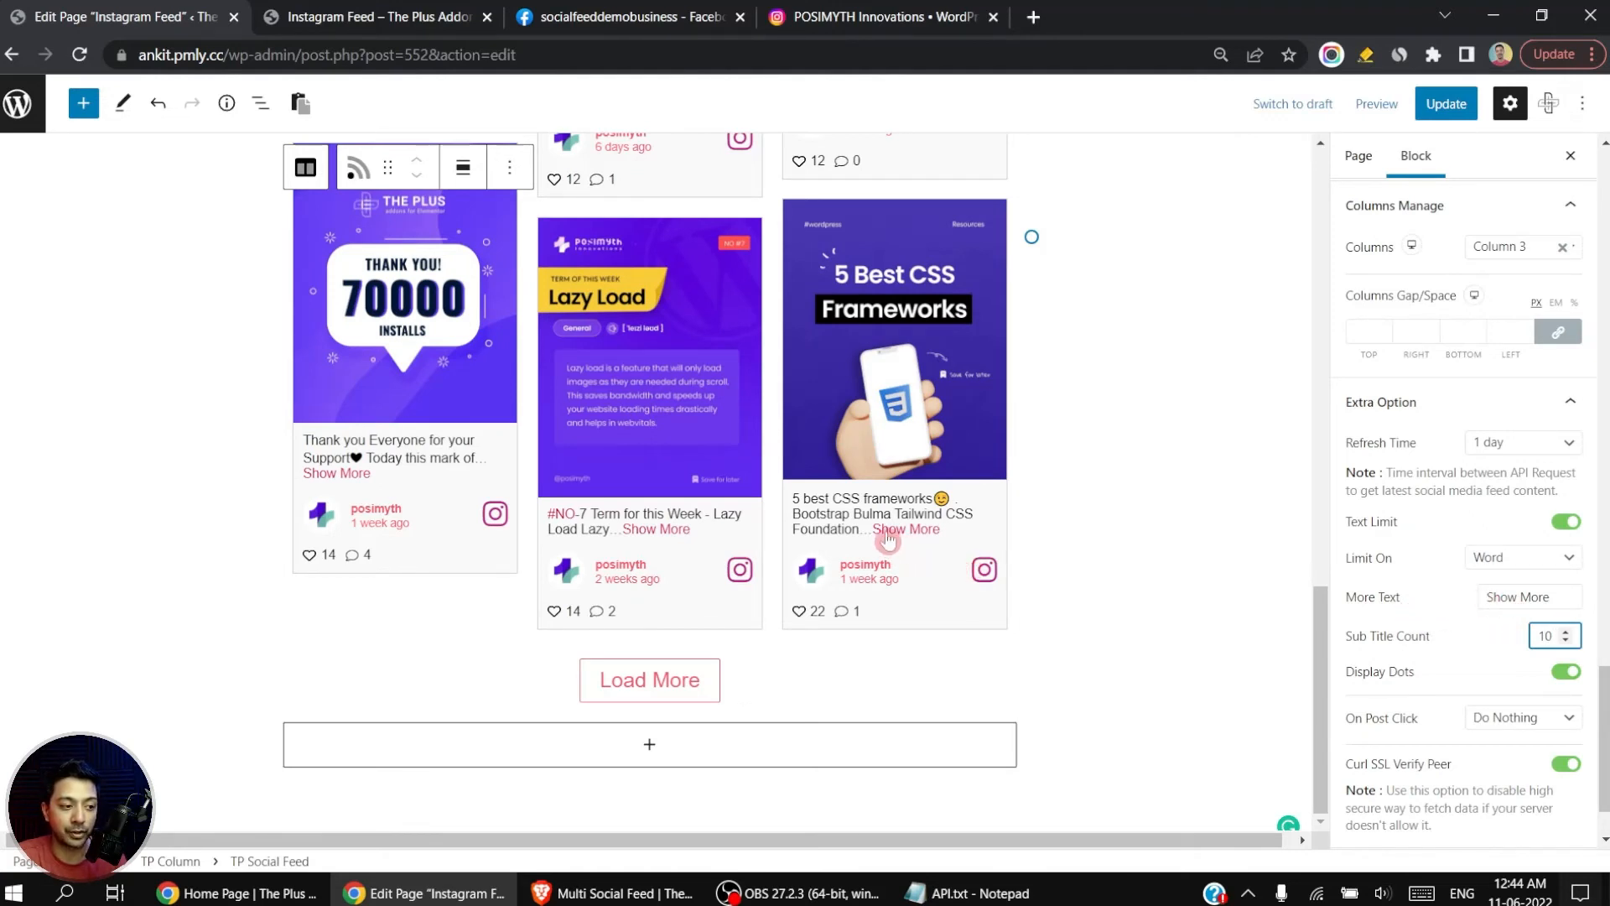
Step: Shorten the More Text label to "More", and switch Display Dots off and back on
double_click(1501, 597)
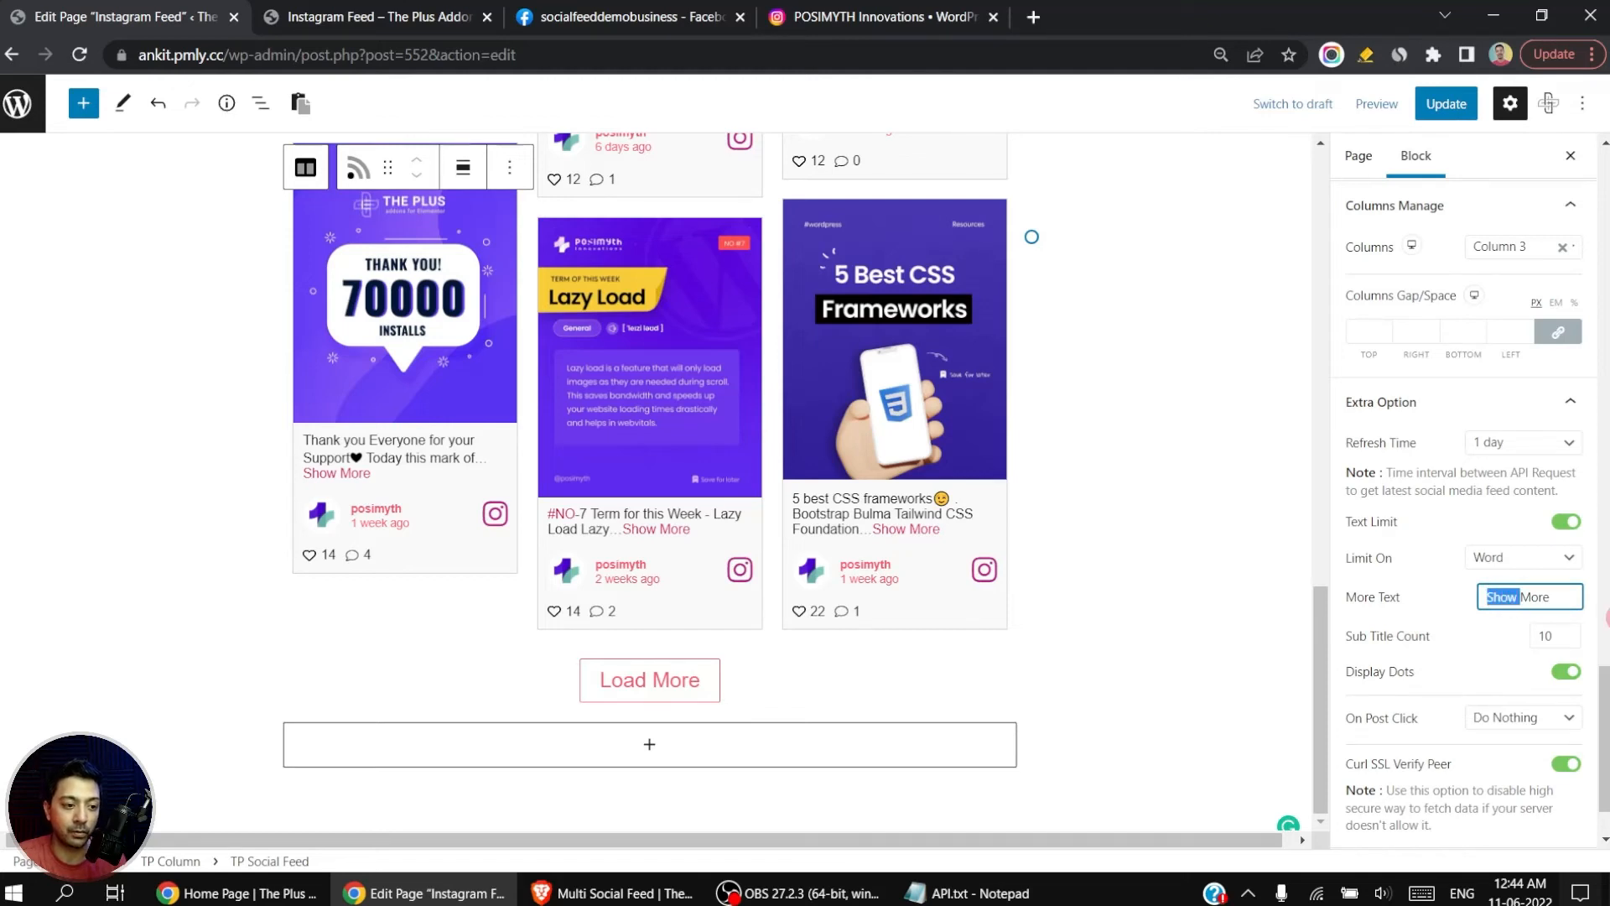
key(BackSpace)
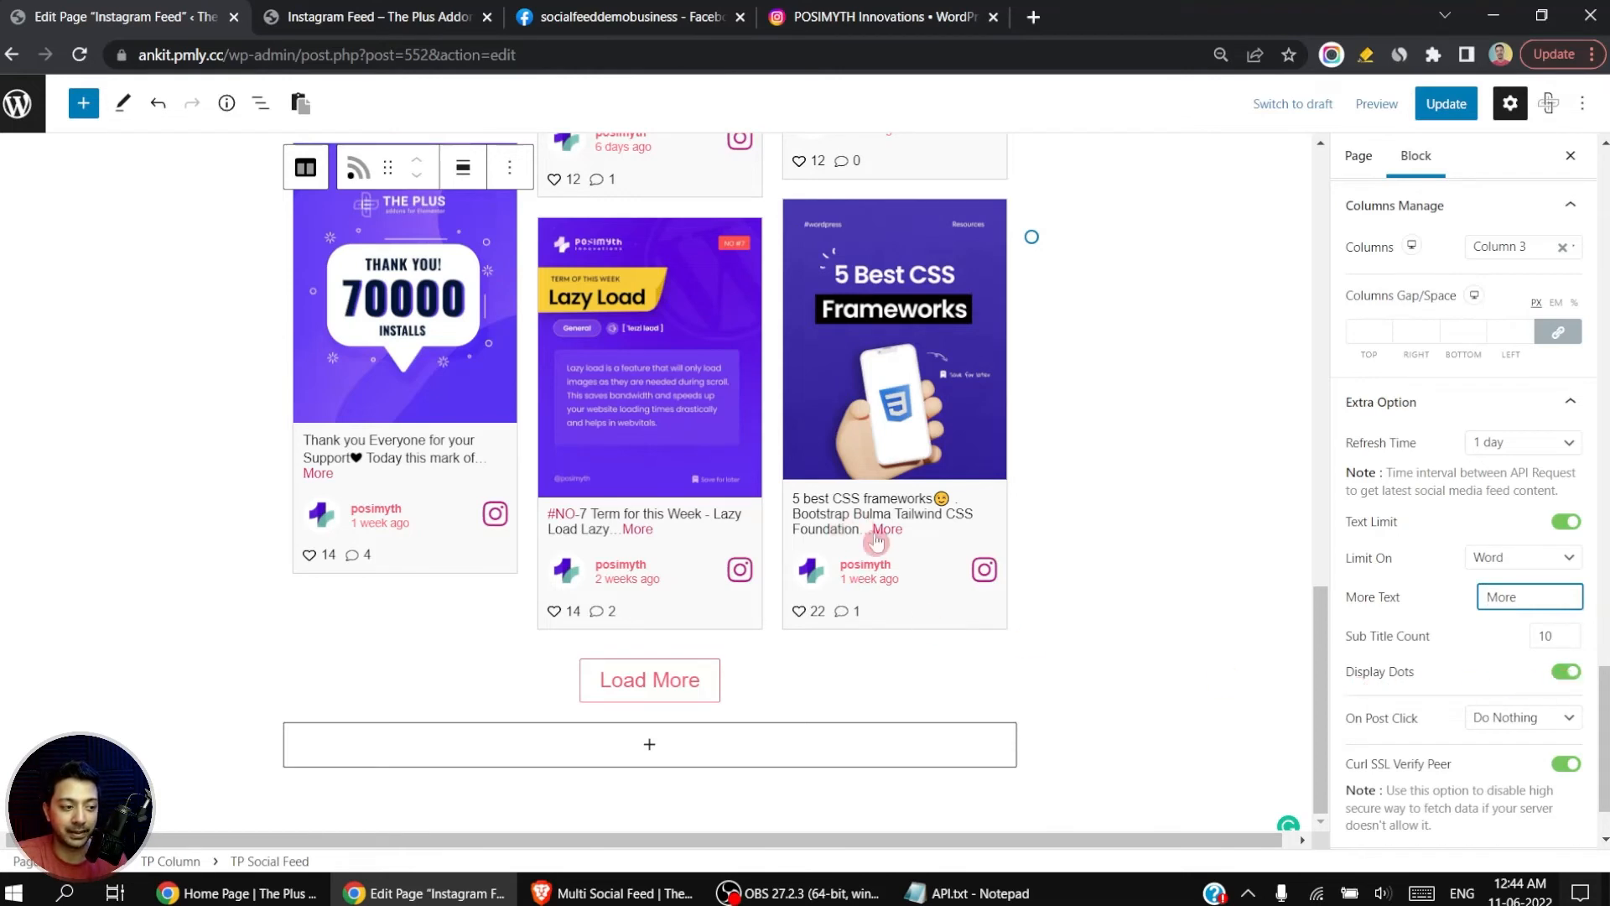
click(1565, 676)
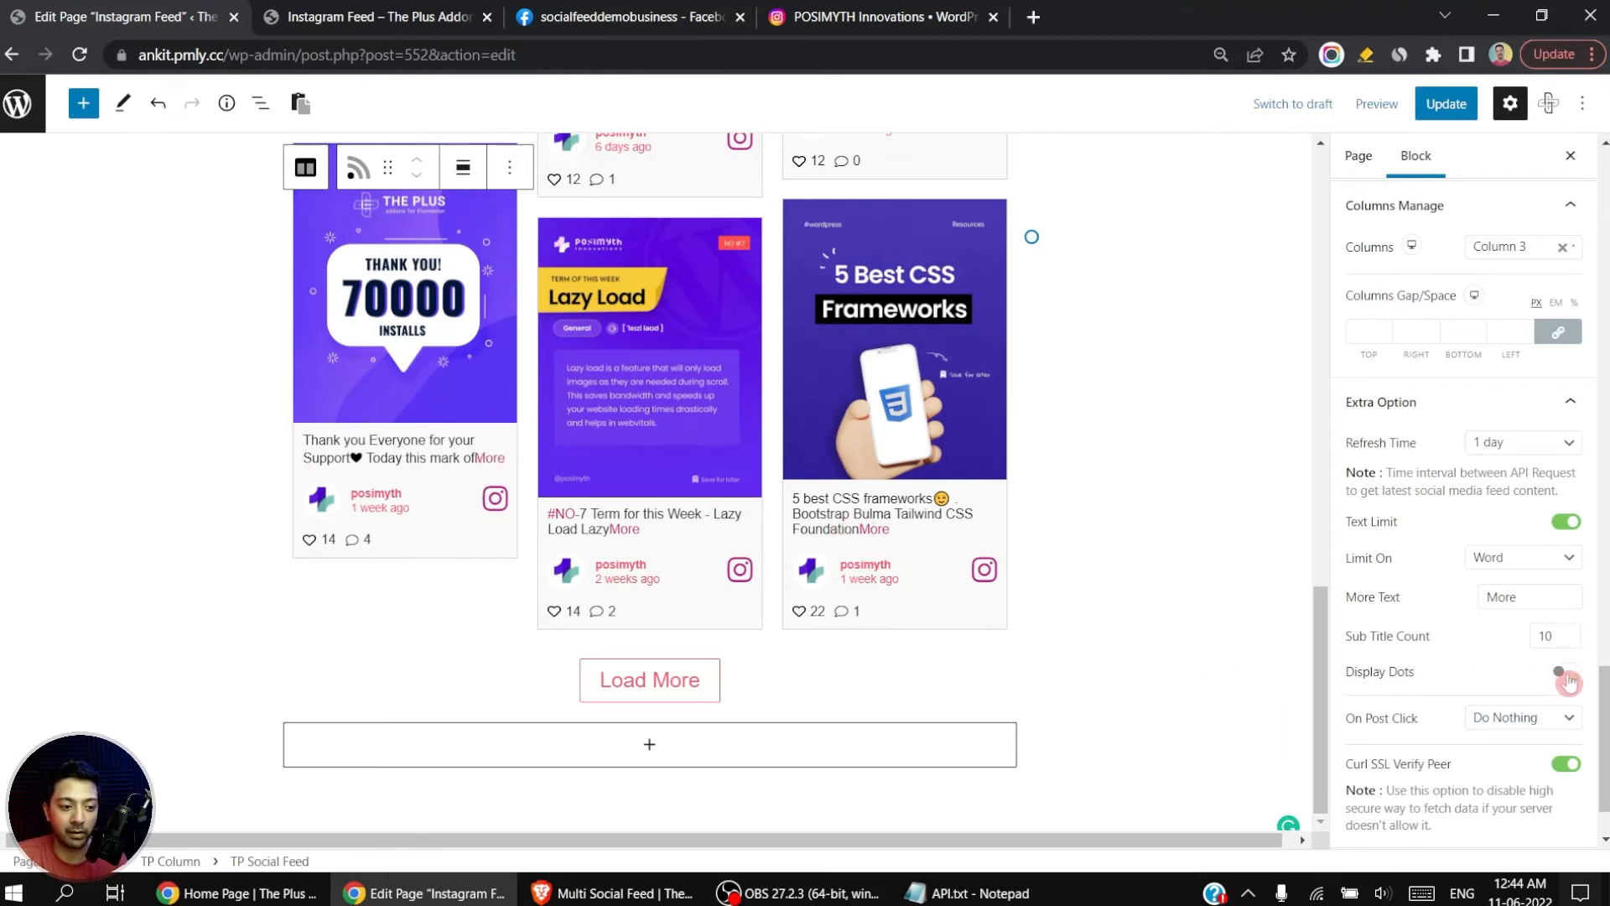
click(1566, 676)
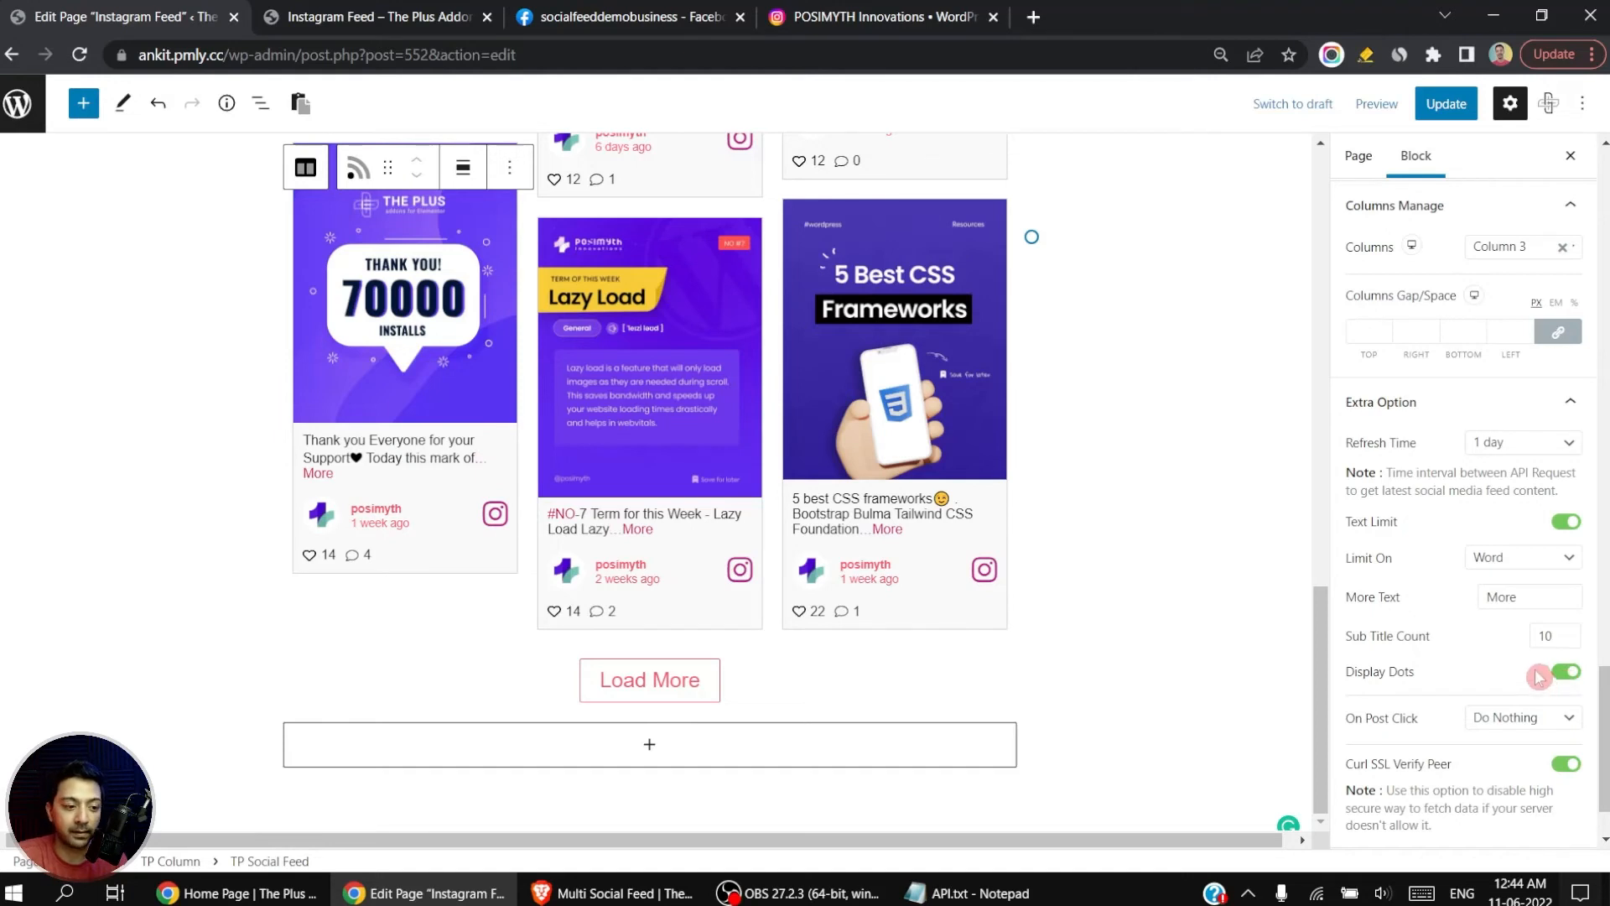
Step: Set On Post Click to Open Fancy Box and update the page
scroll(1556, 670, down, 1)
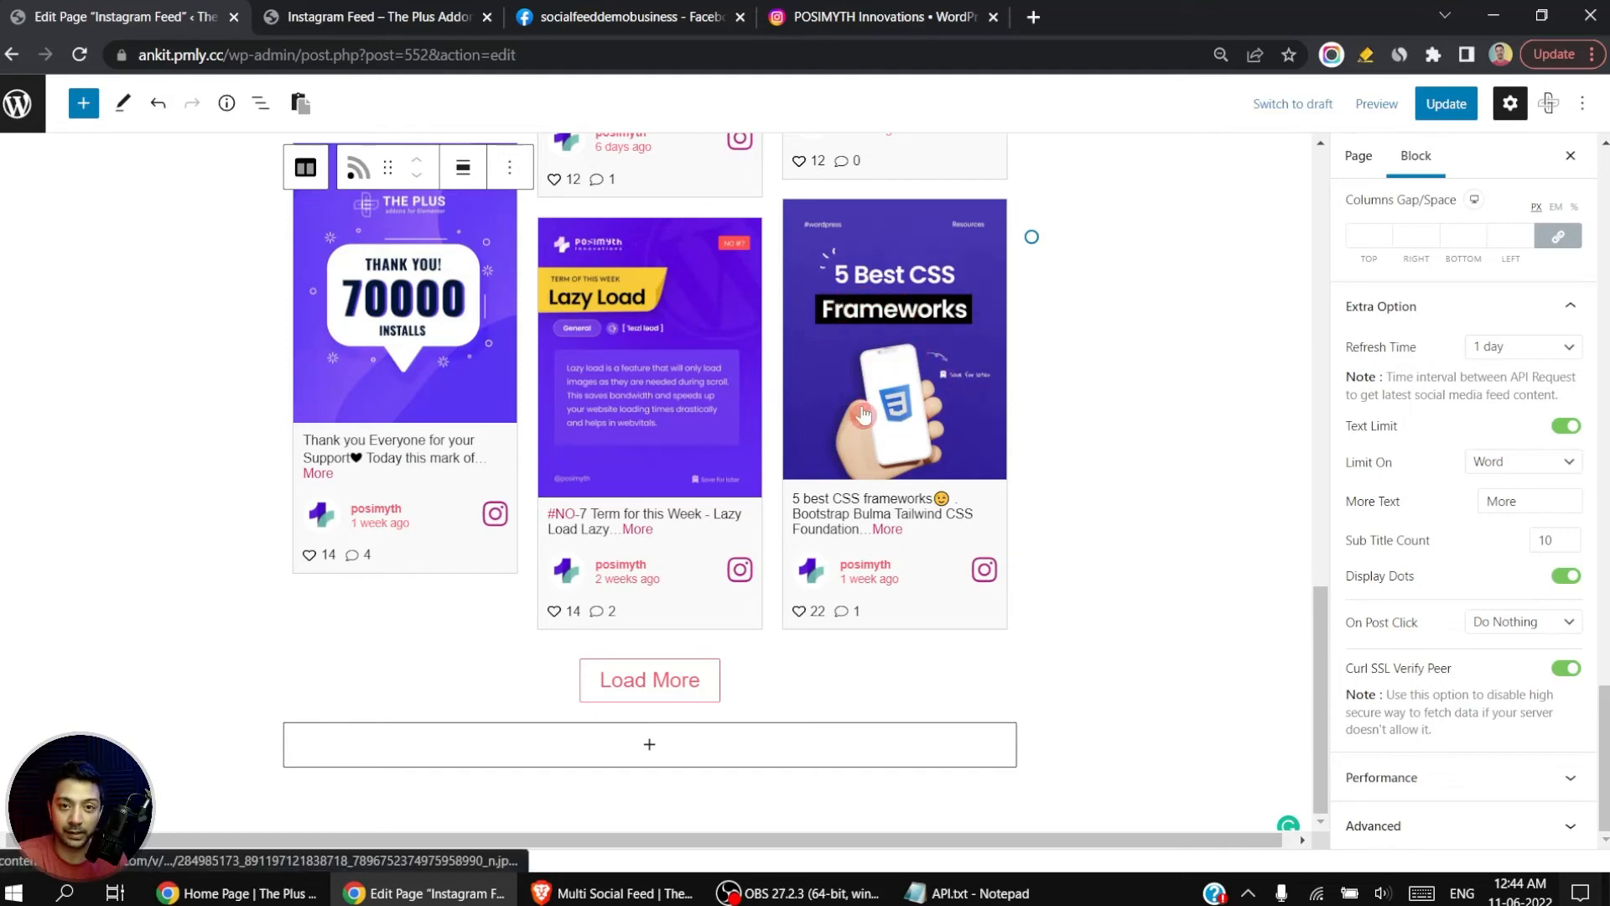
click(1575, 624)
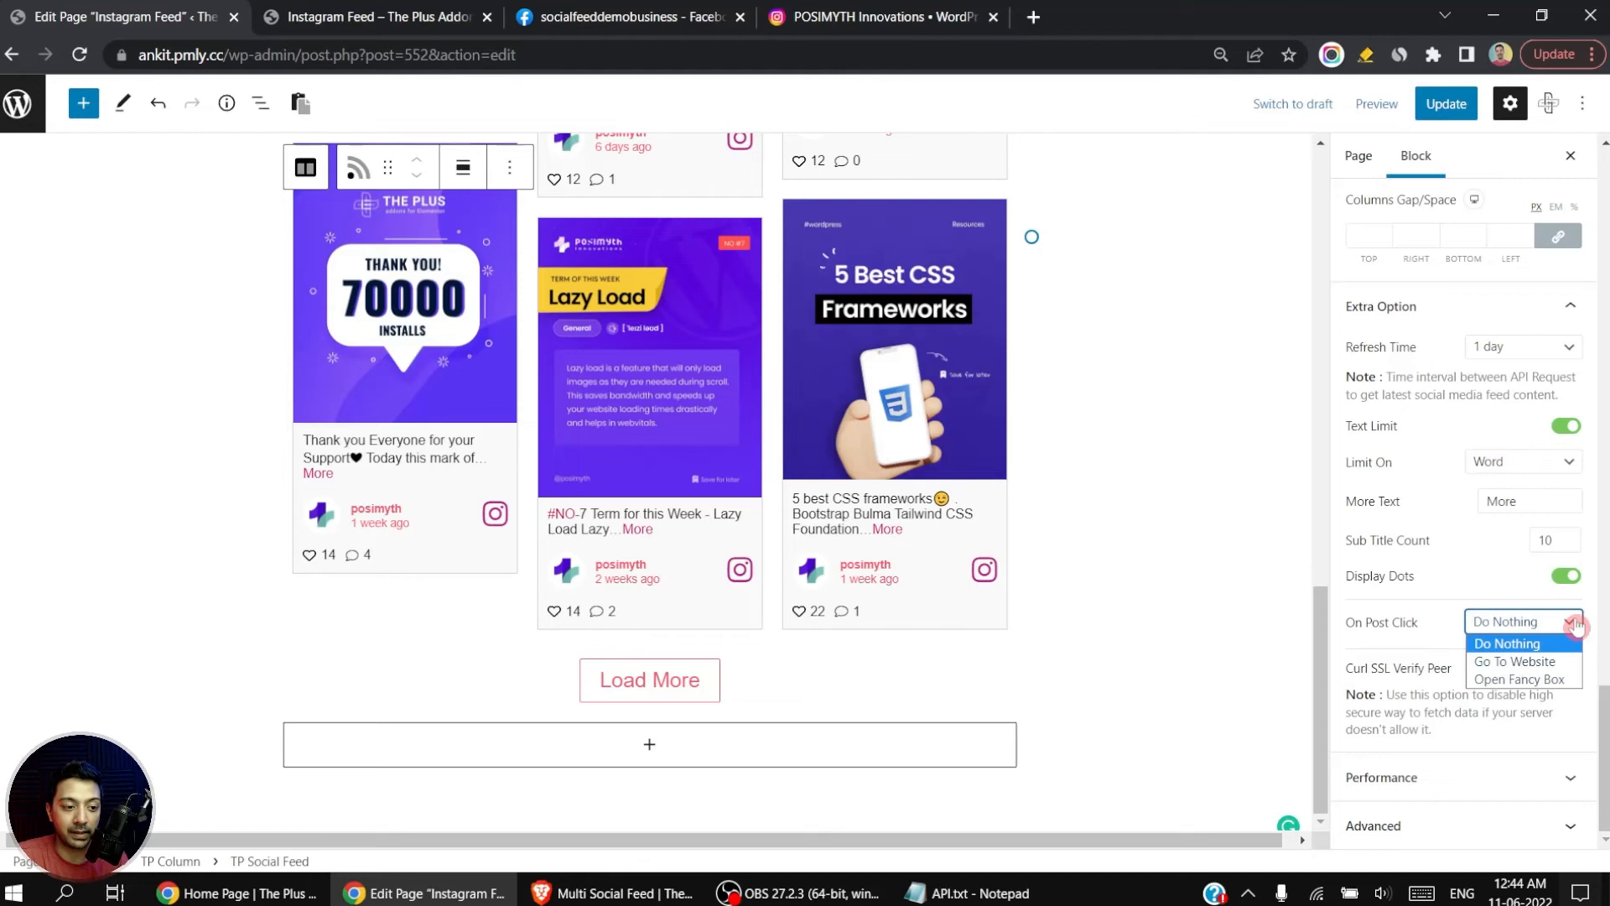
click(1516, 680)
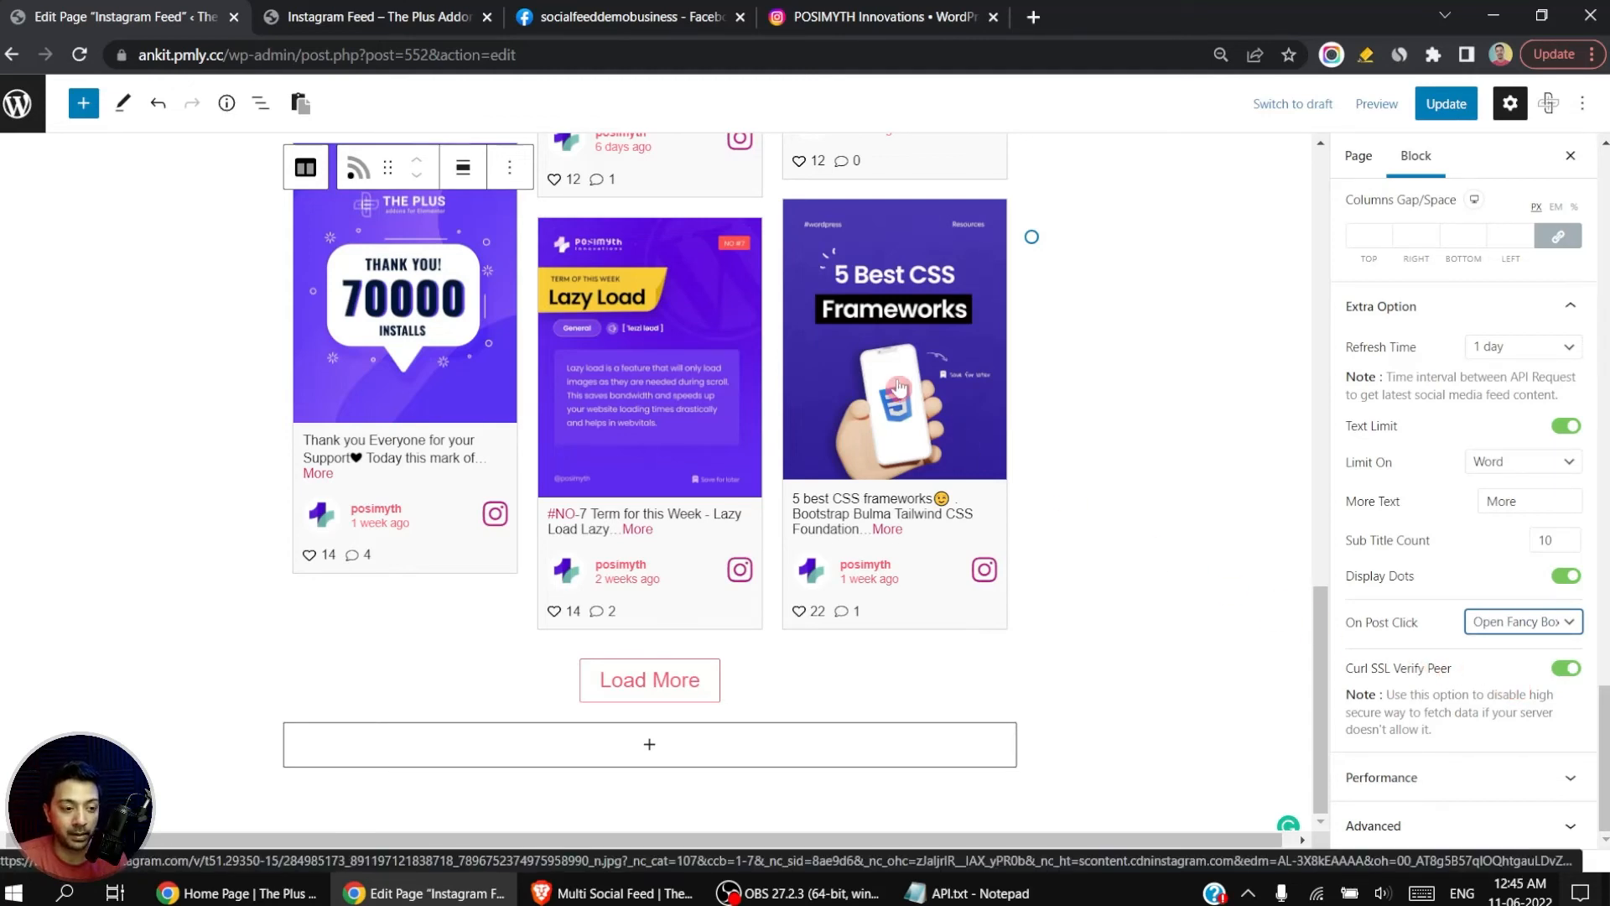
click(1439, 104)
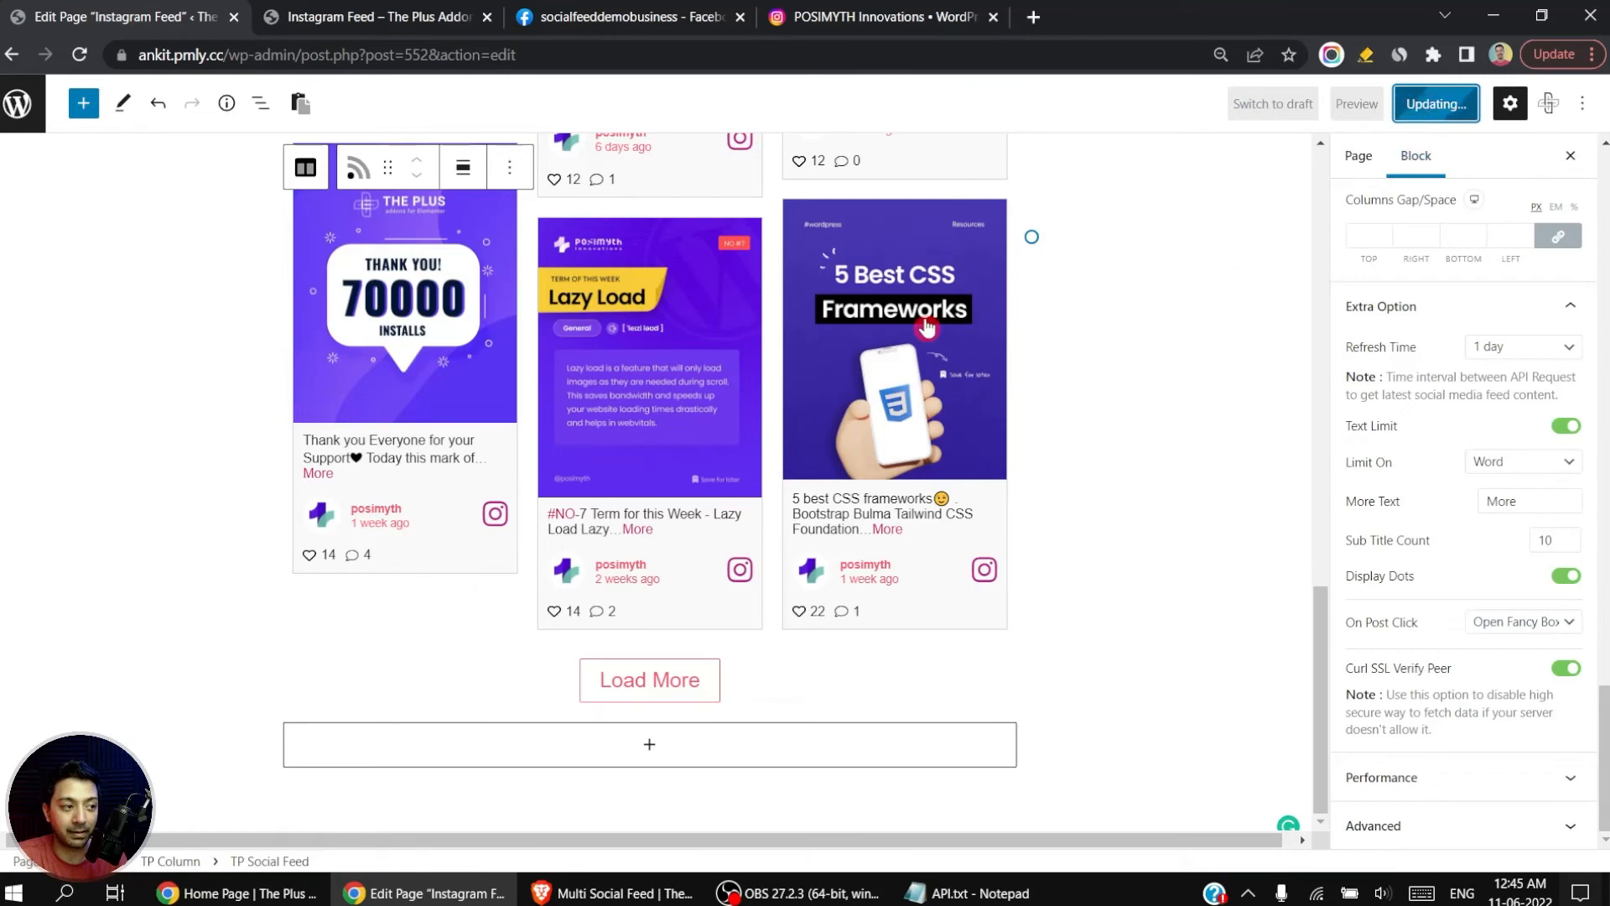
Step: Reload the live Instagram Feed page and open the SMTP post's image in the fancy box popup
click(369, 10)
click(80, 54)
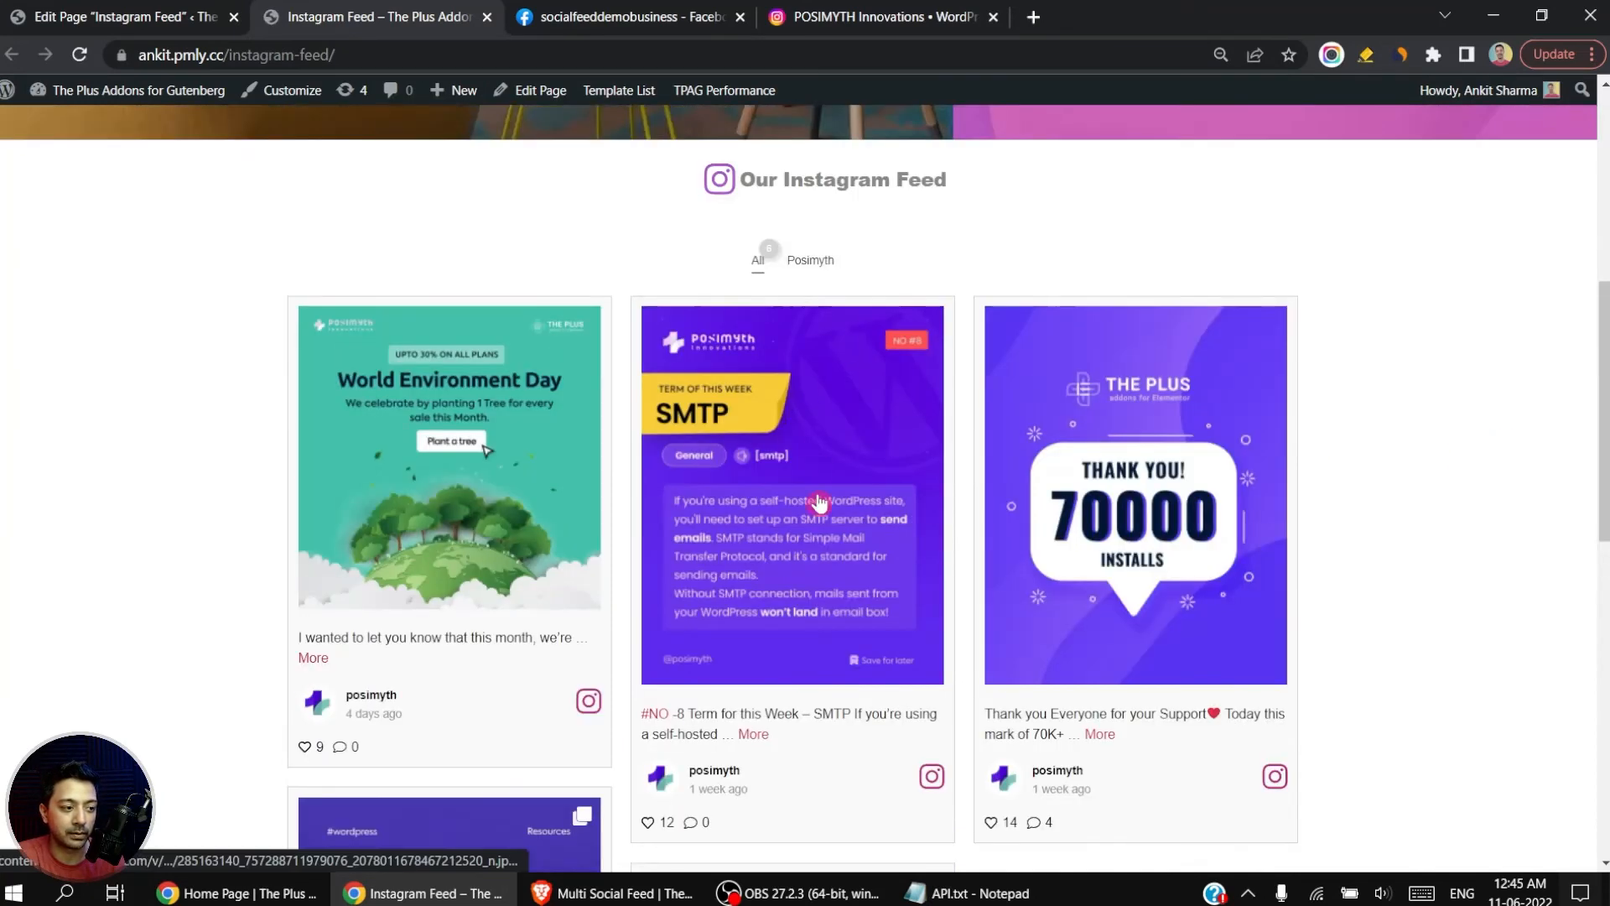
click(819, 502)
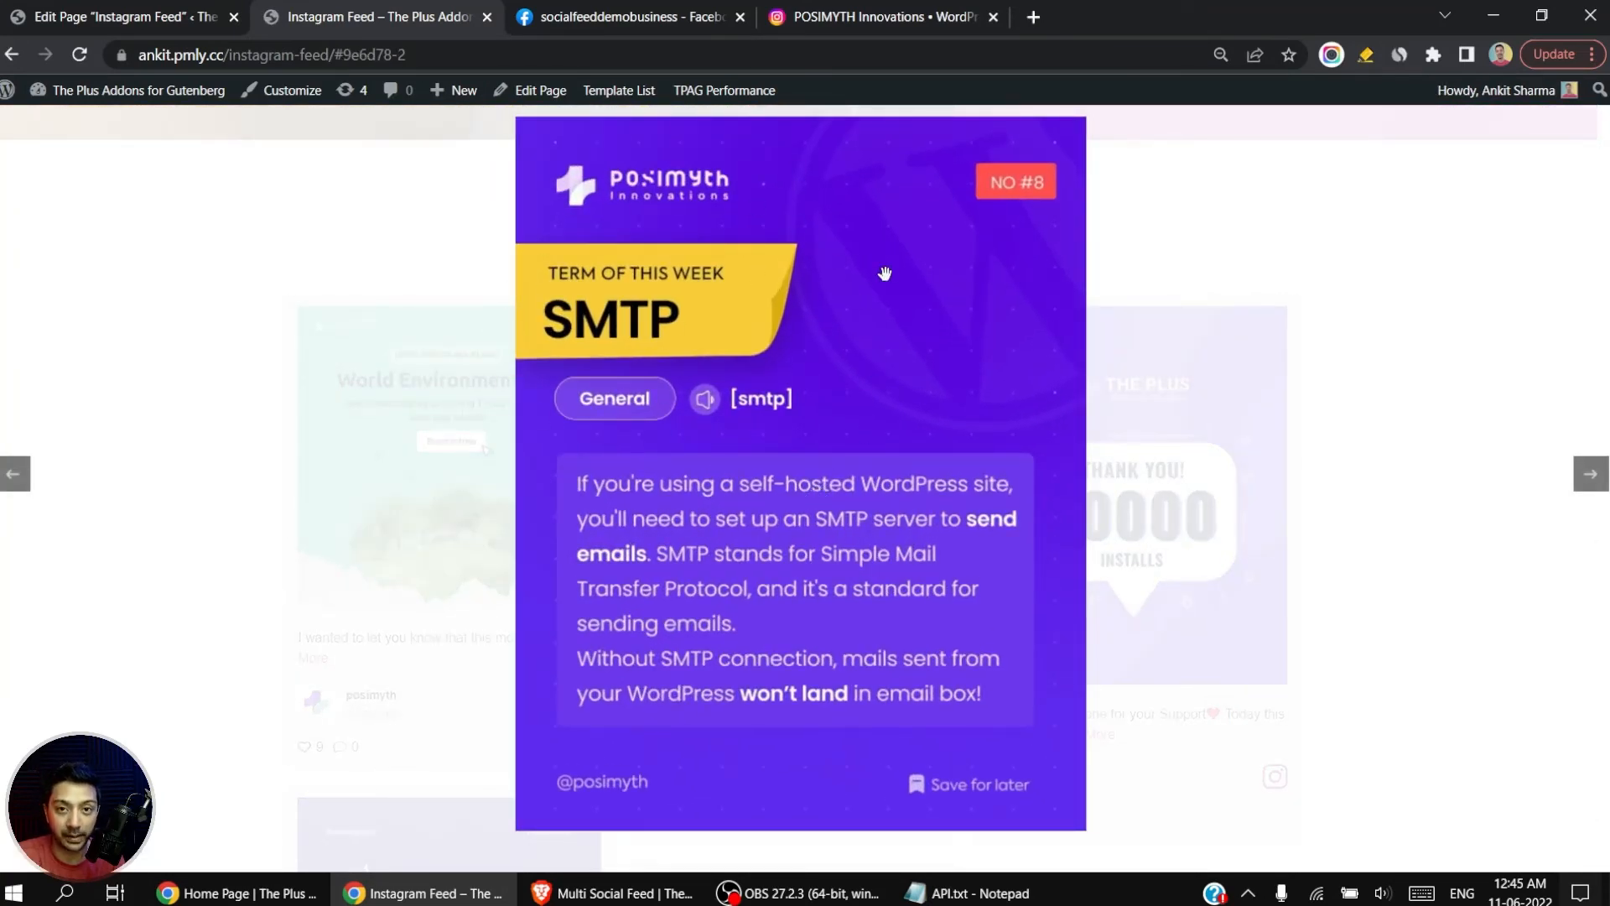
click(1127, 506)
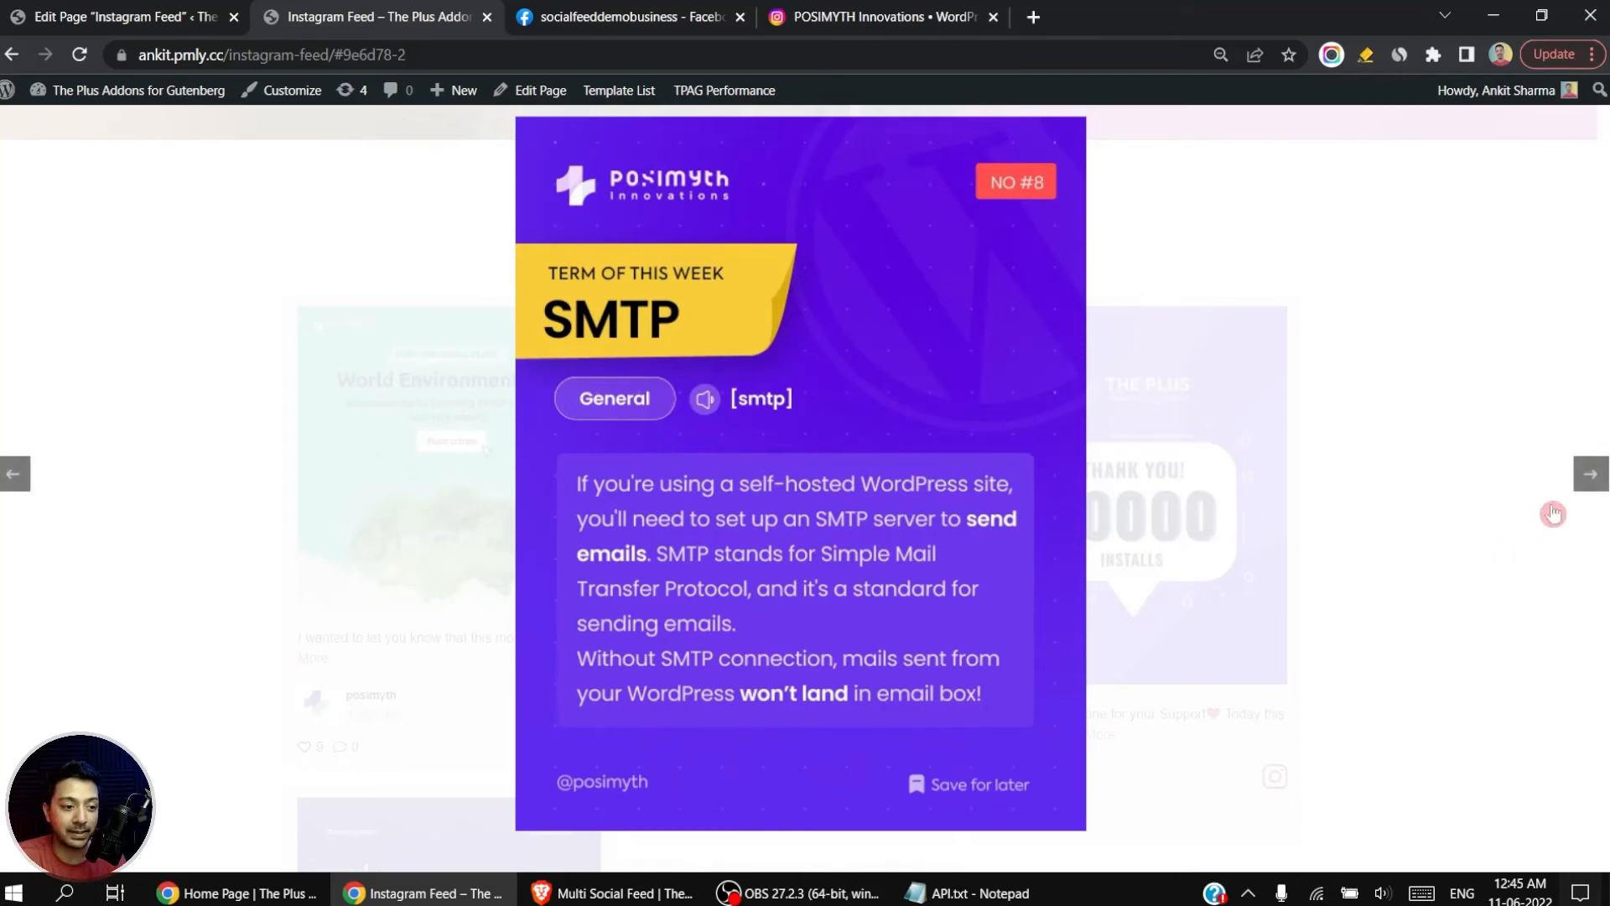
Step: Browse forward and back through the feed images in the fancy box popup
click(1591, 476)
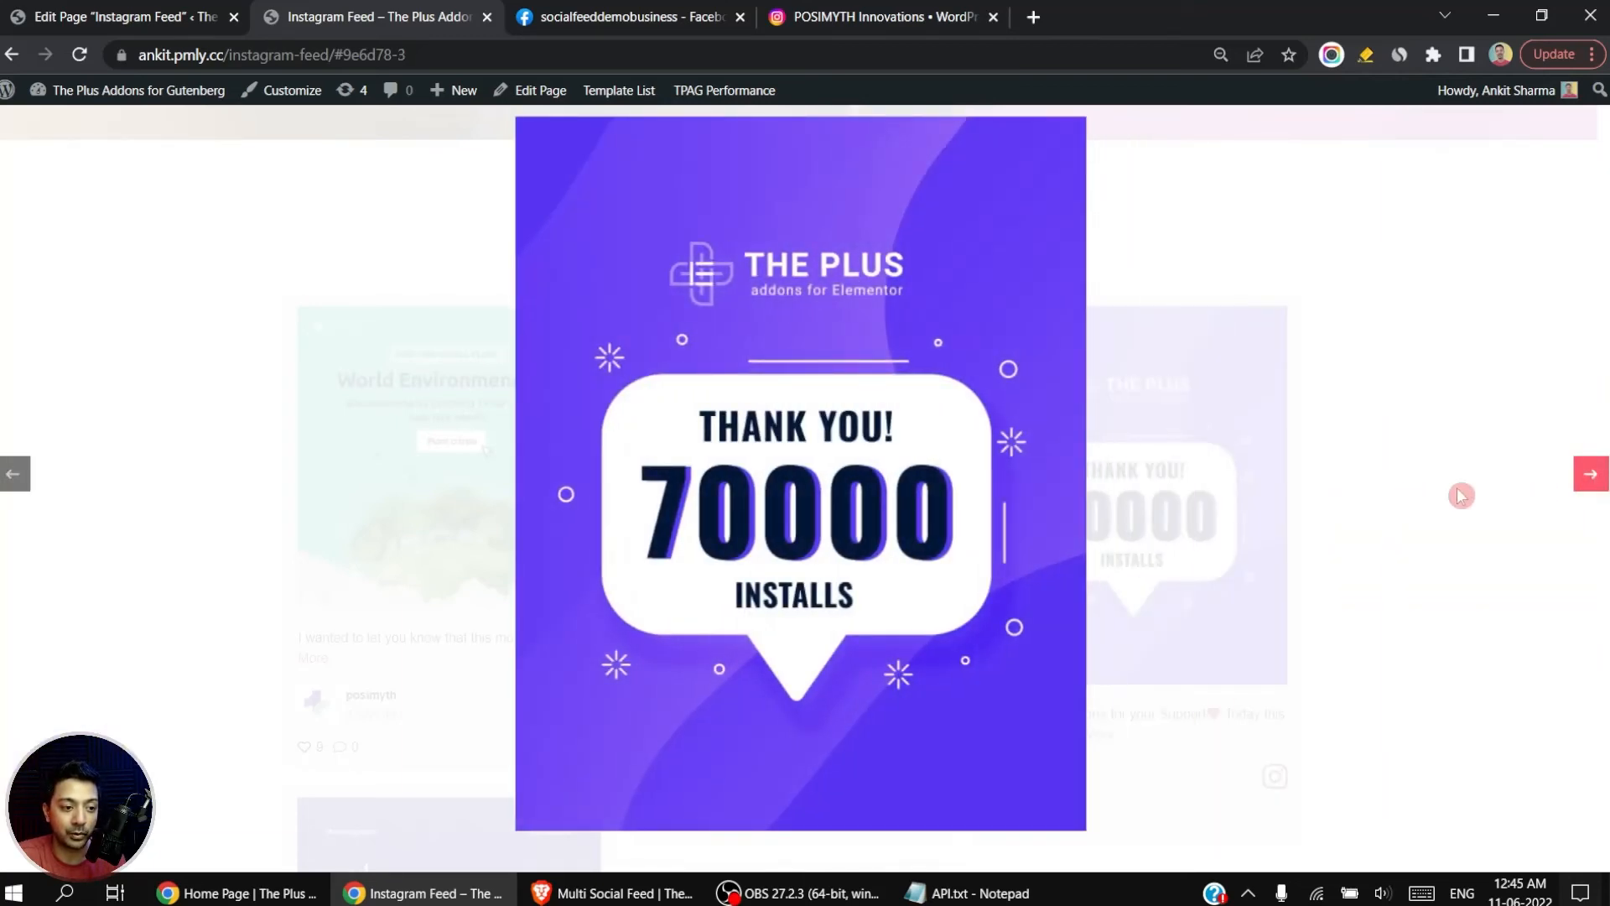
click(13, 475)
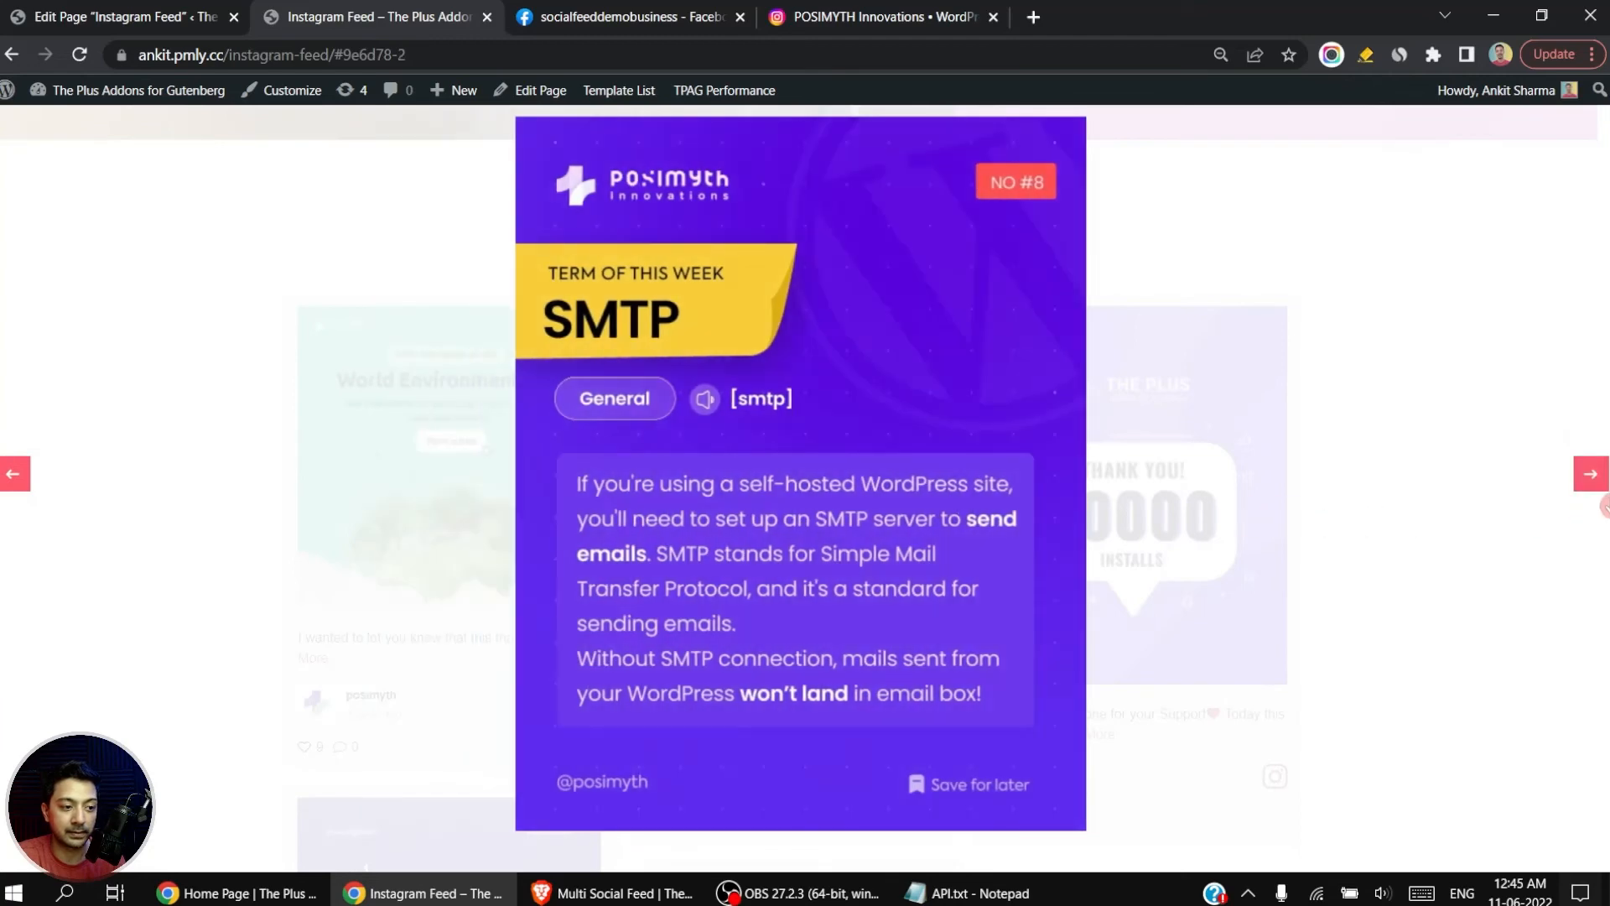
click(1589, 474)
click(1589, 474)
Step: Return to the page editor and switch Curl SSL Verify Peer off and back on
key(ctrl+shift+Tab)
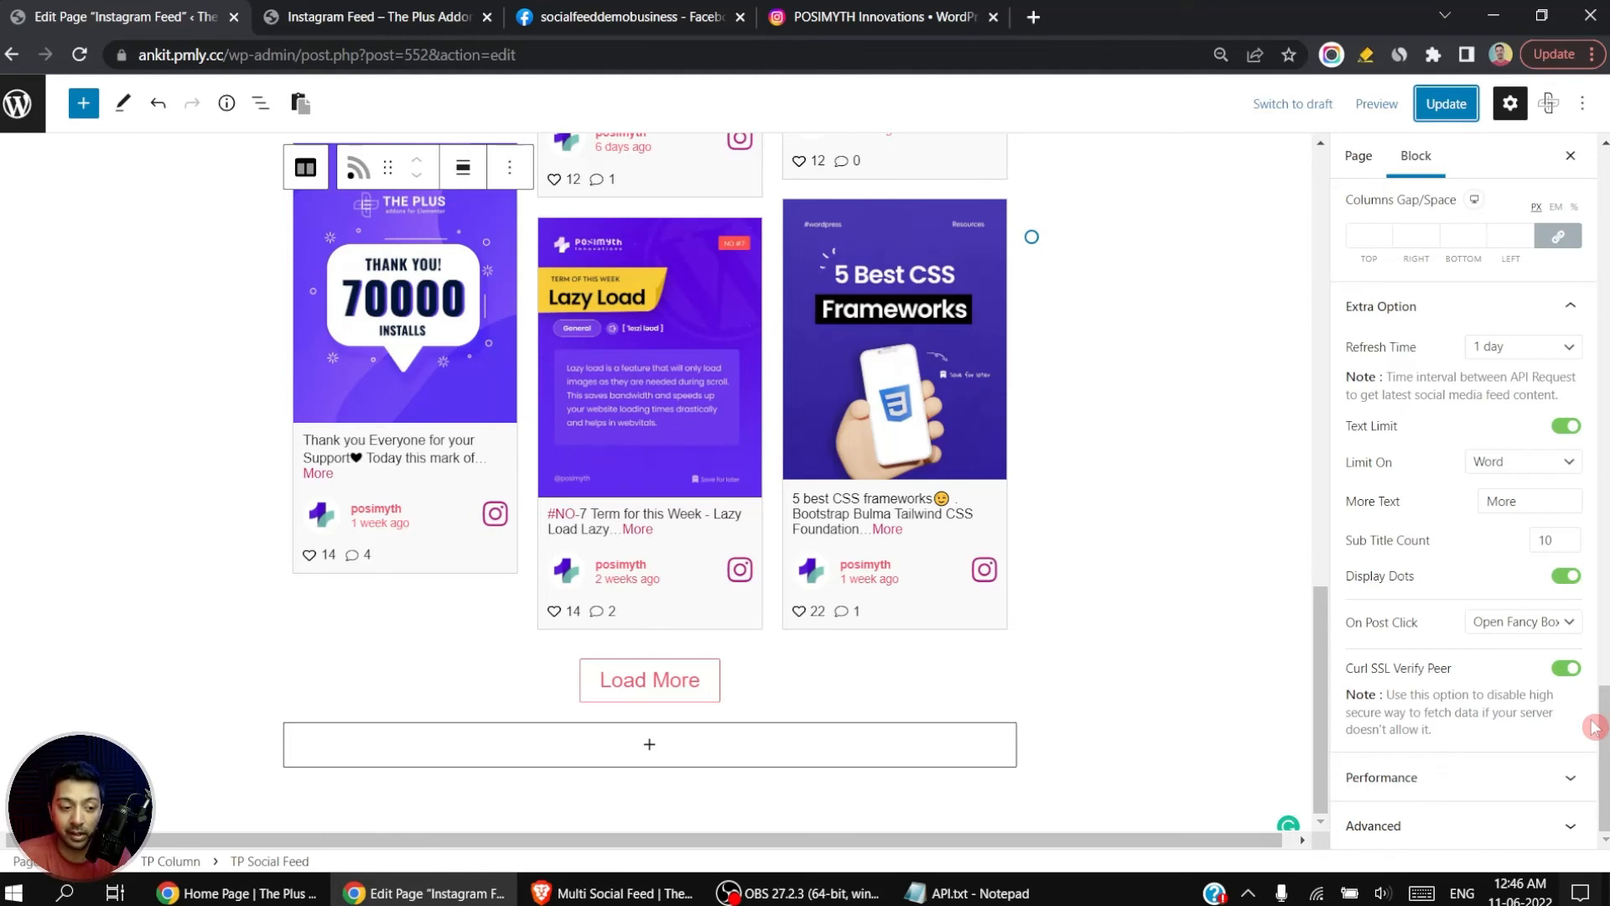
click(1565, 668)
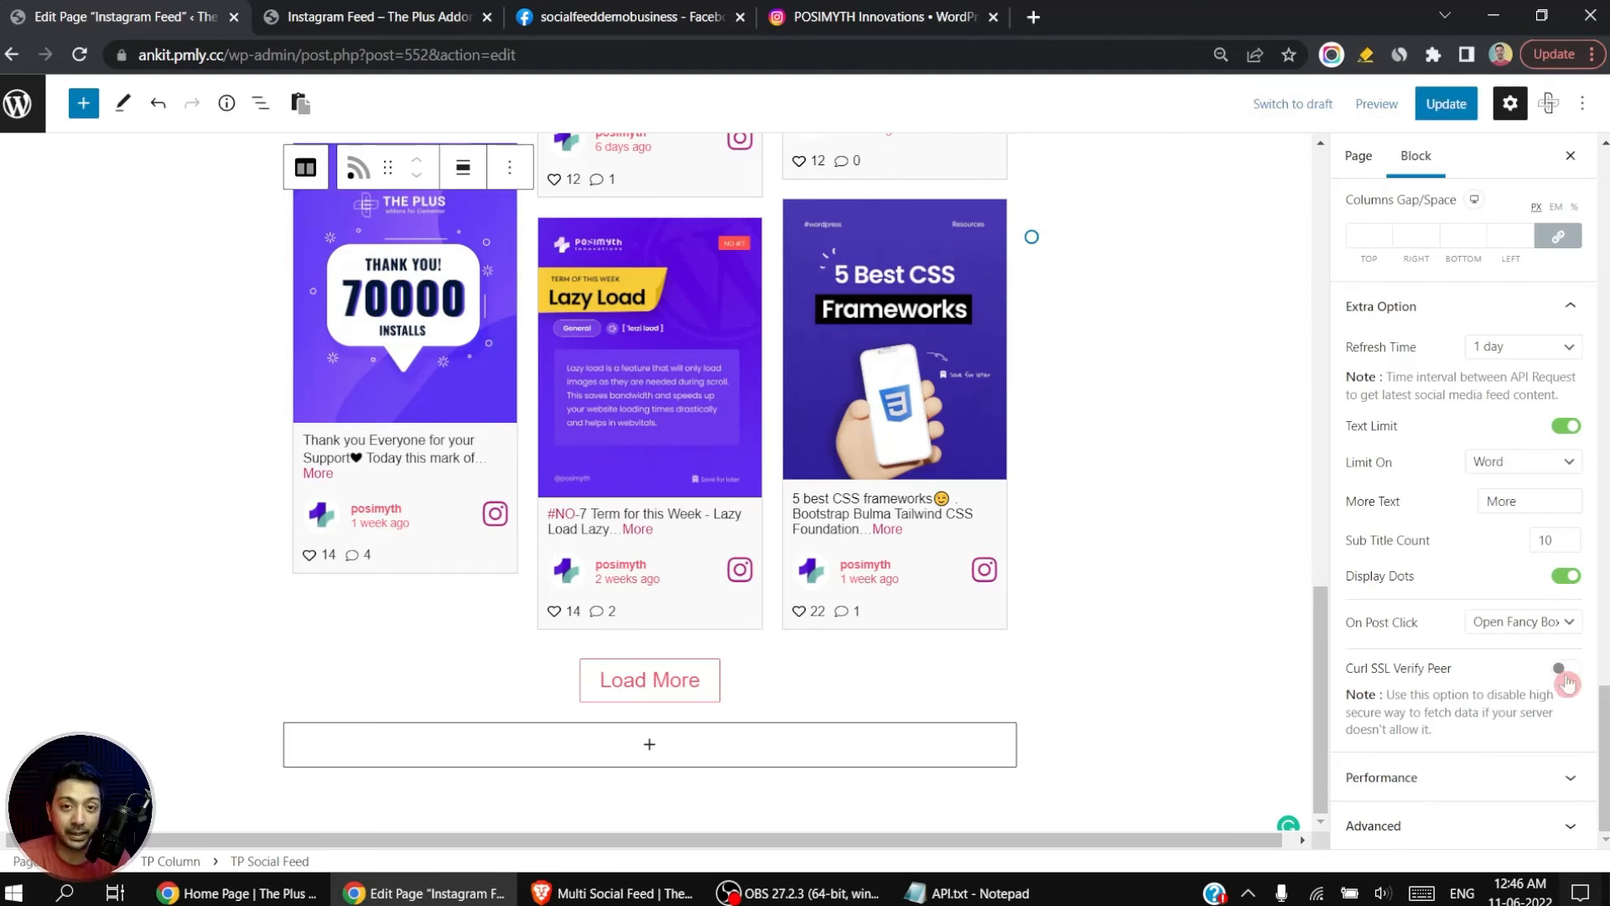
click(1565, 670)
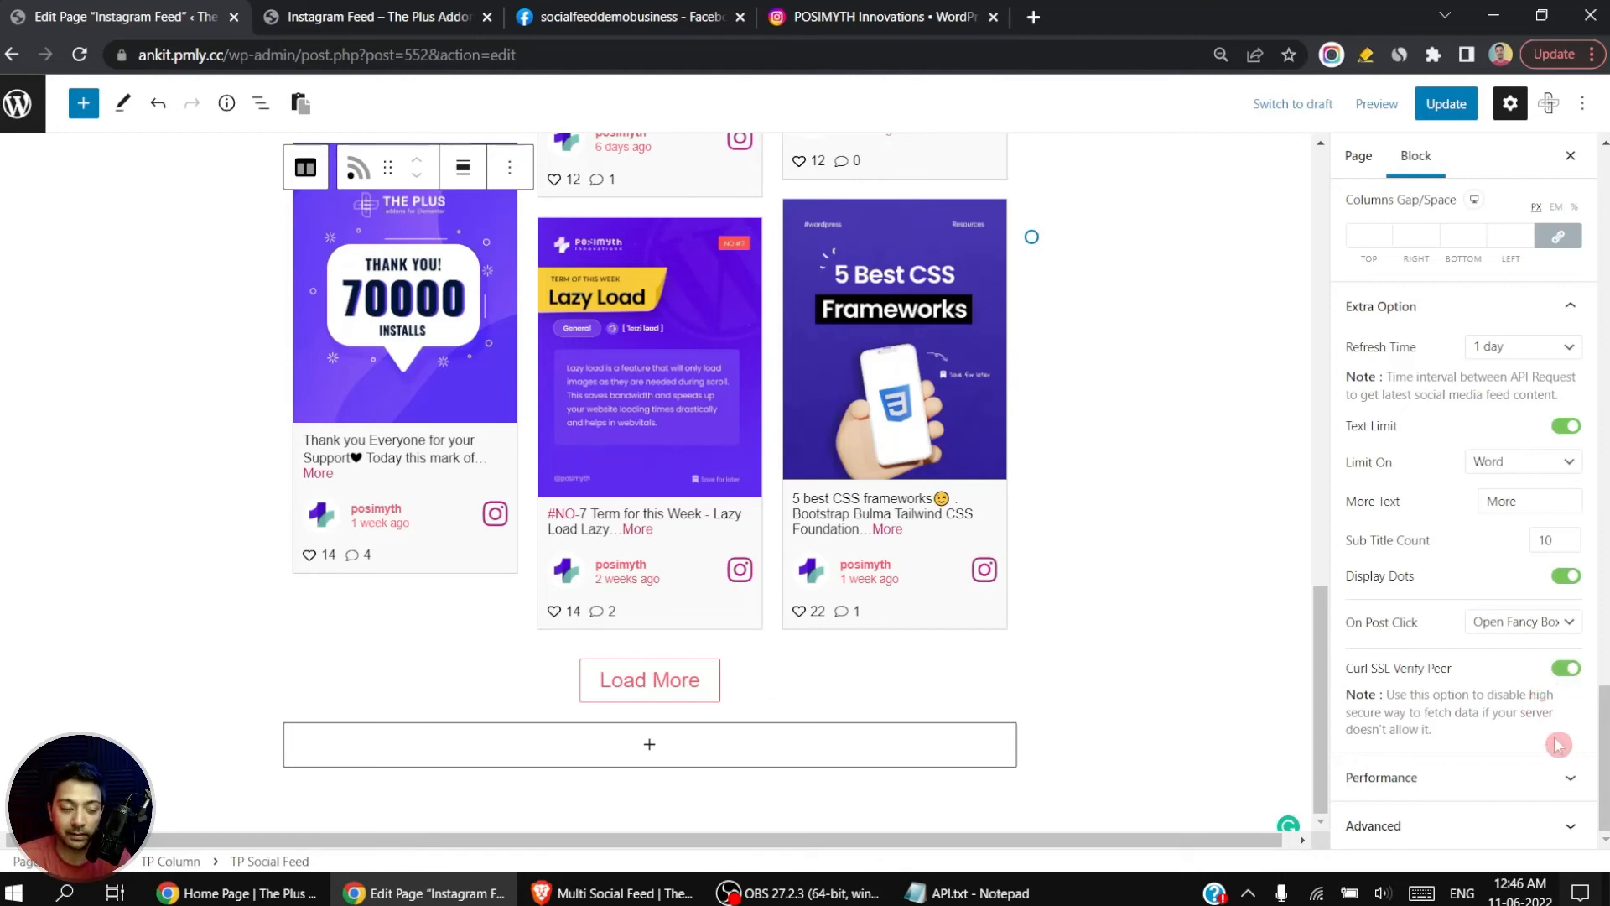
Step: Enable the Performance option in the TP Social Feed block's Performance settings
click(1552, 778)
click(1562, 781)
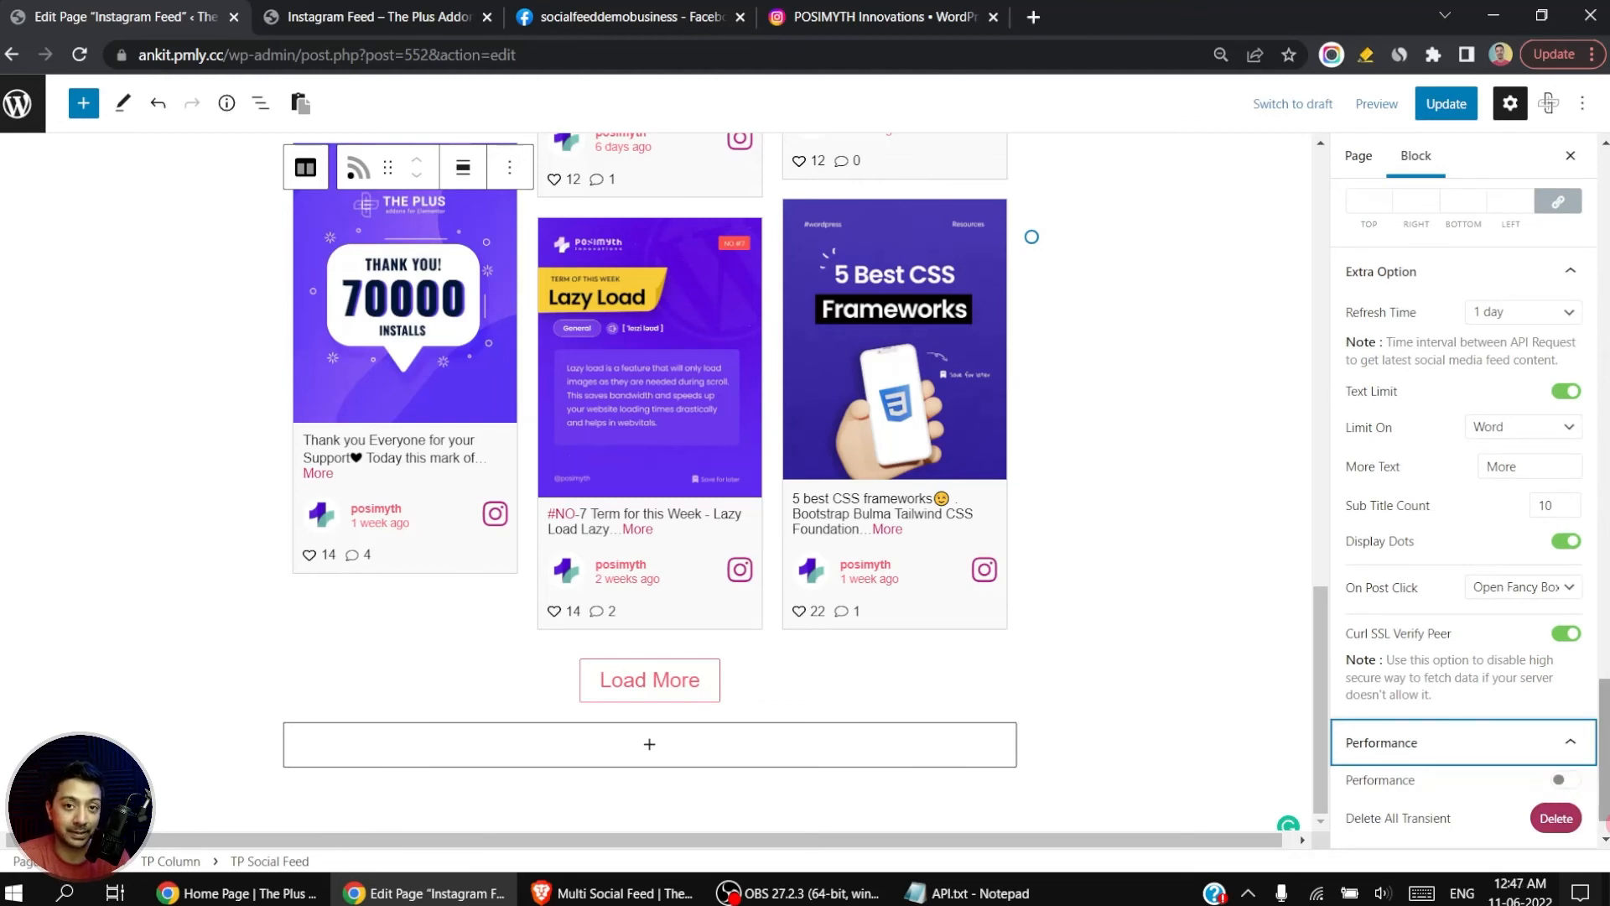
scroll(1606, 823, down, 1)
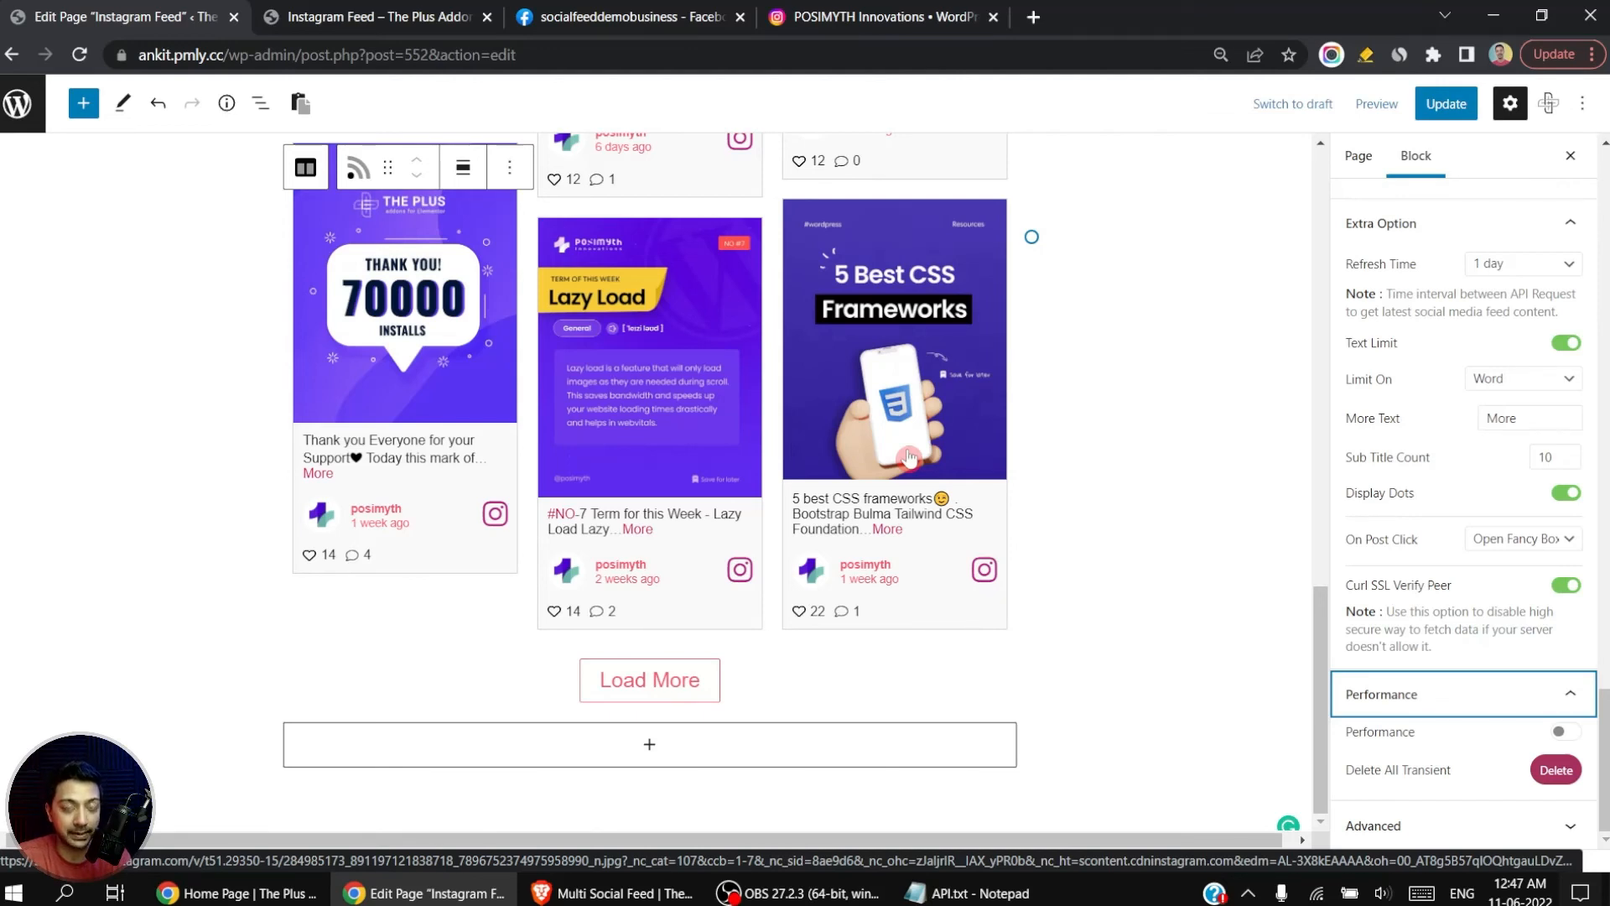
click(1568, 734)
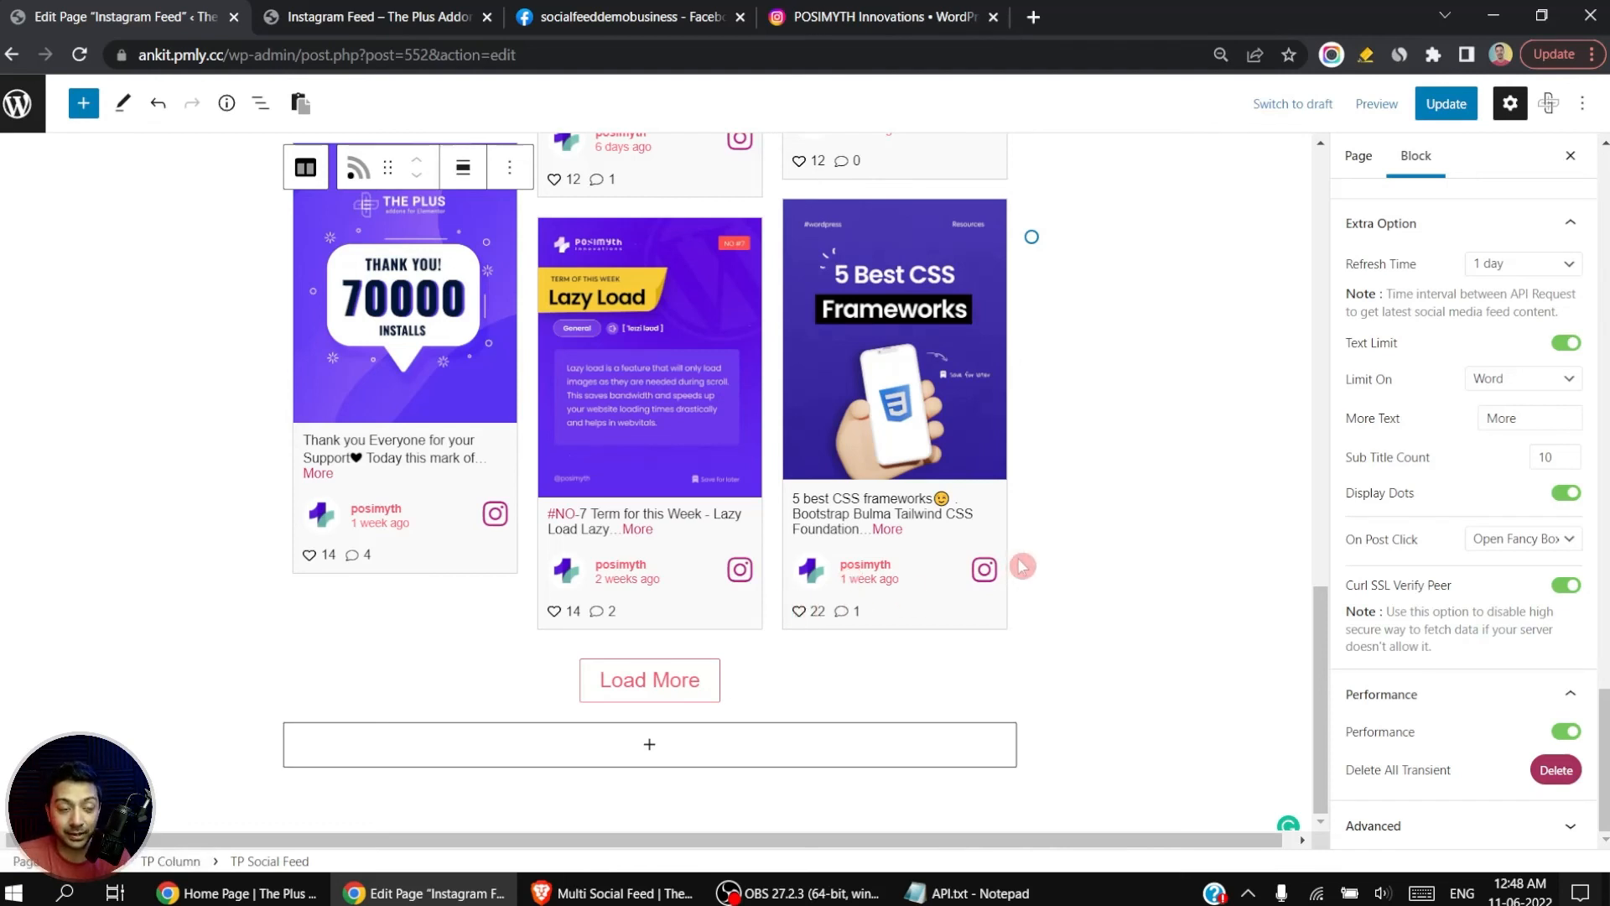
Step: Look over the Extra Option settings, and switch the Performance option off and back on
scroll(1492, 454, up, 3)
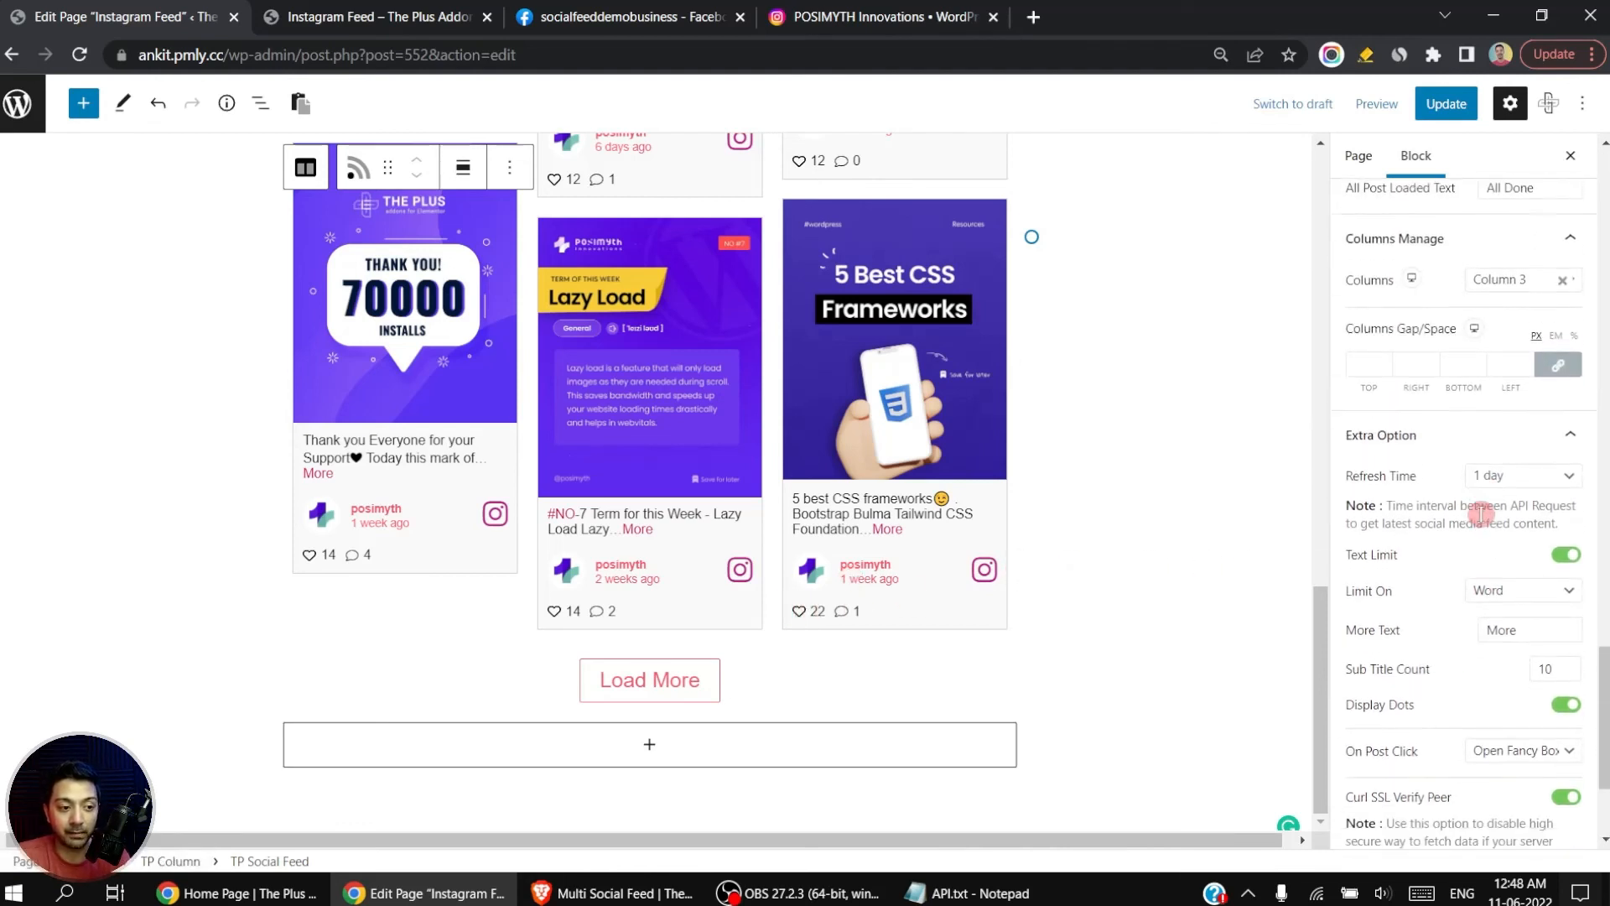
scroll(1502, 504, down, 1)
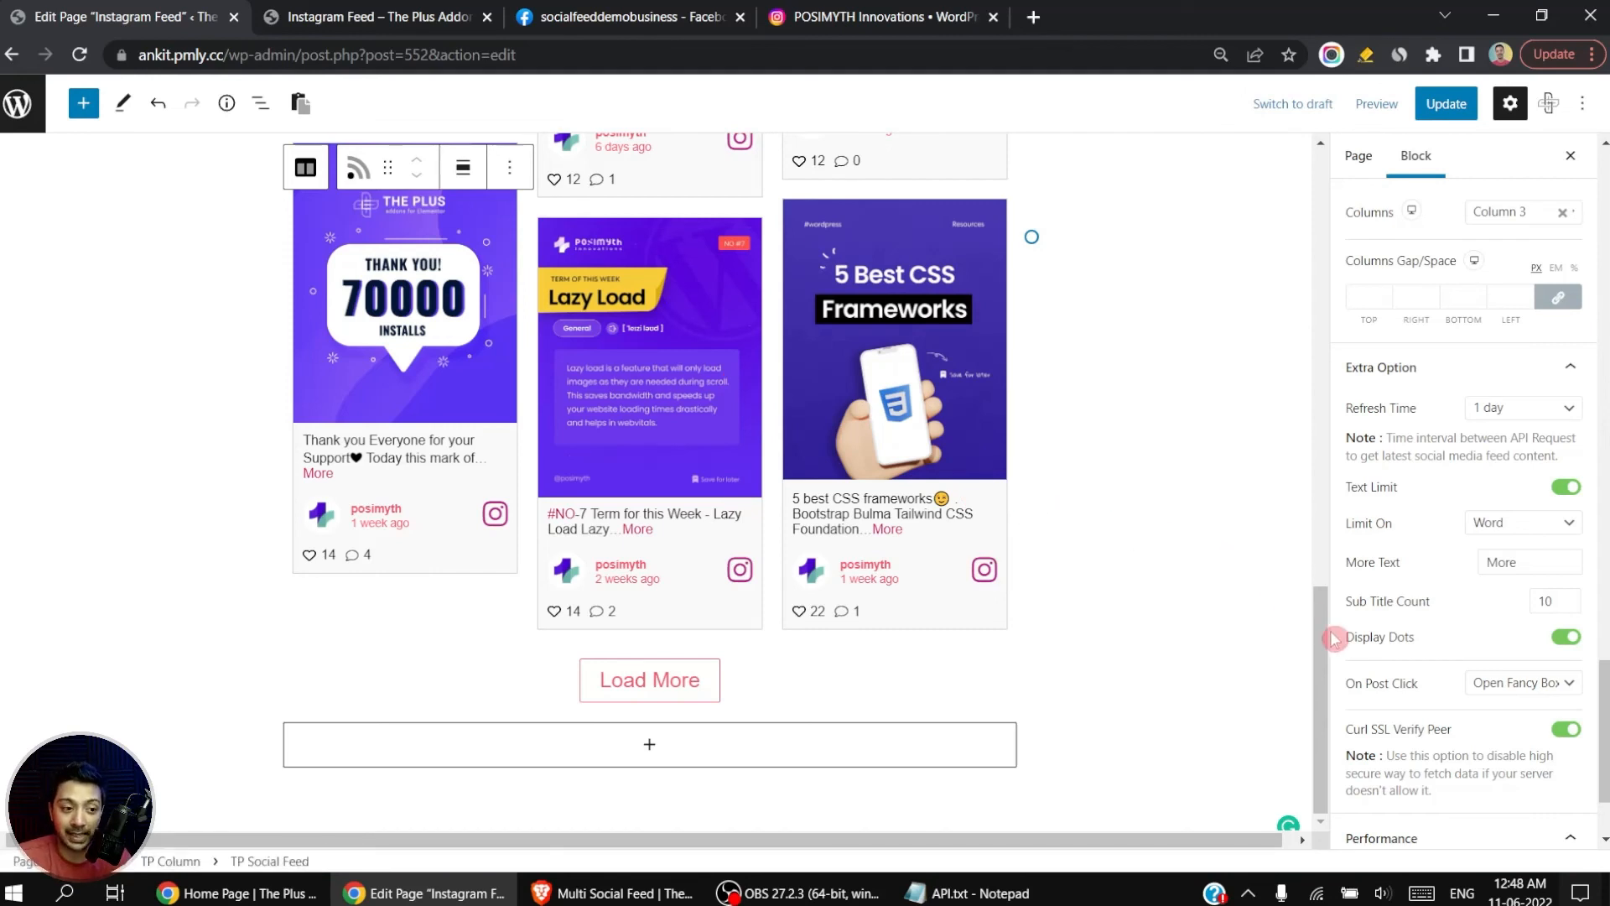
scroll(1459, 780, down, 2)
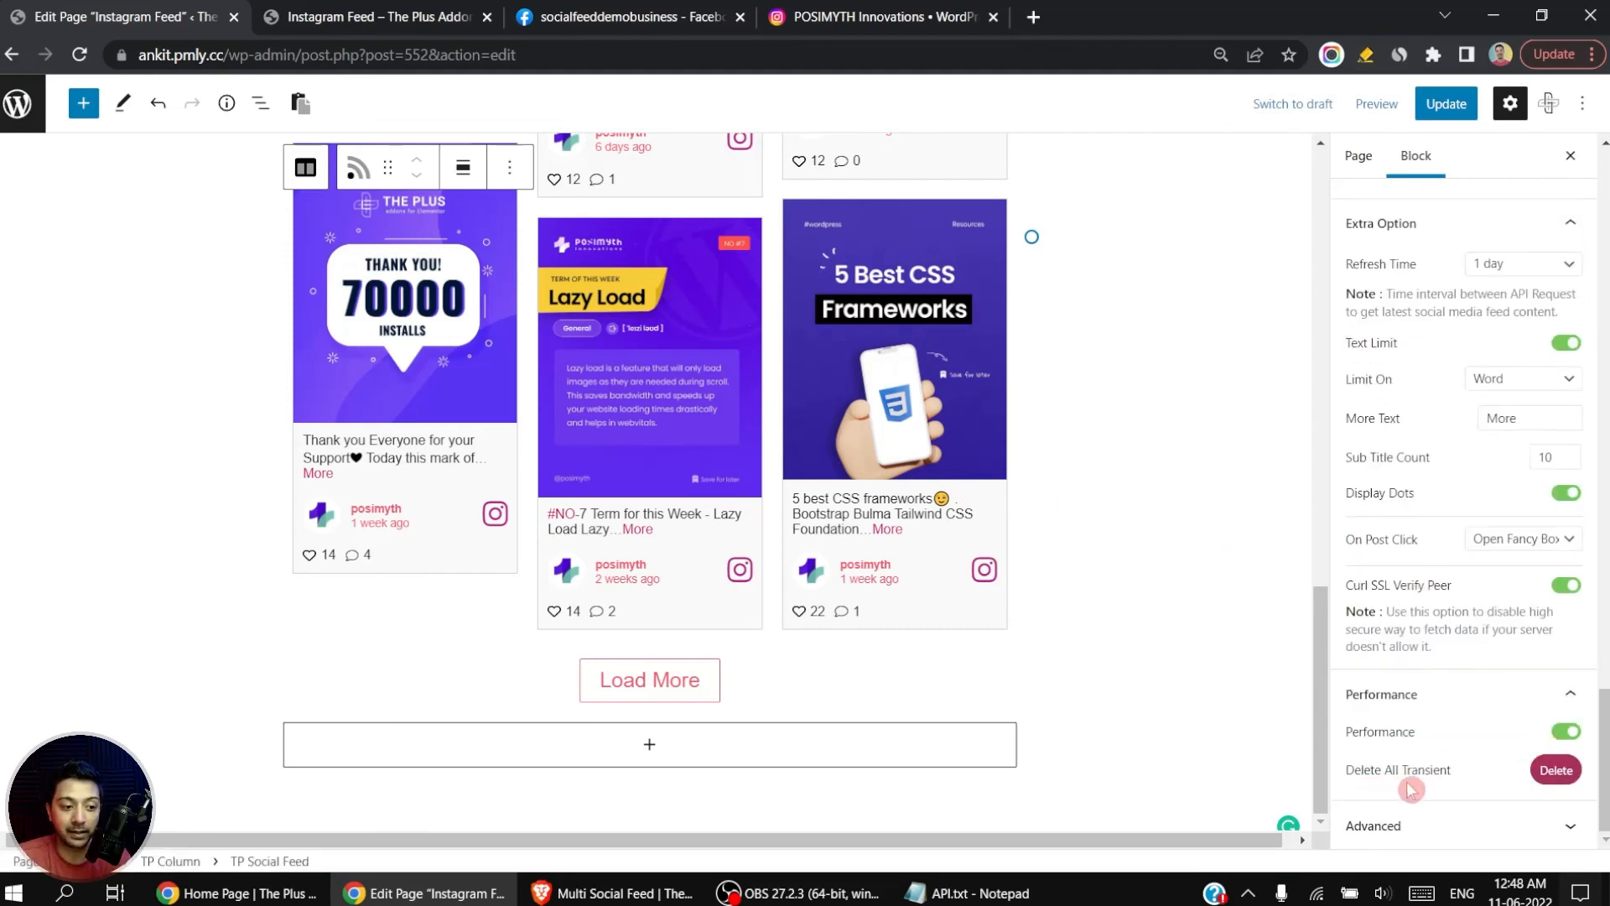
click(1567, 735)
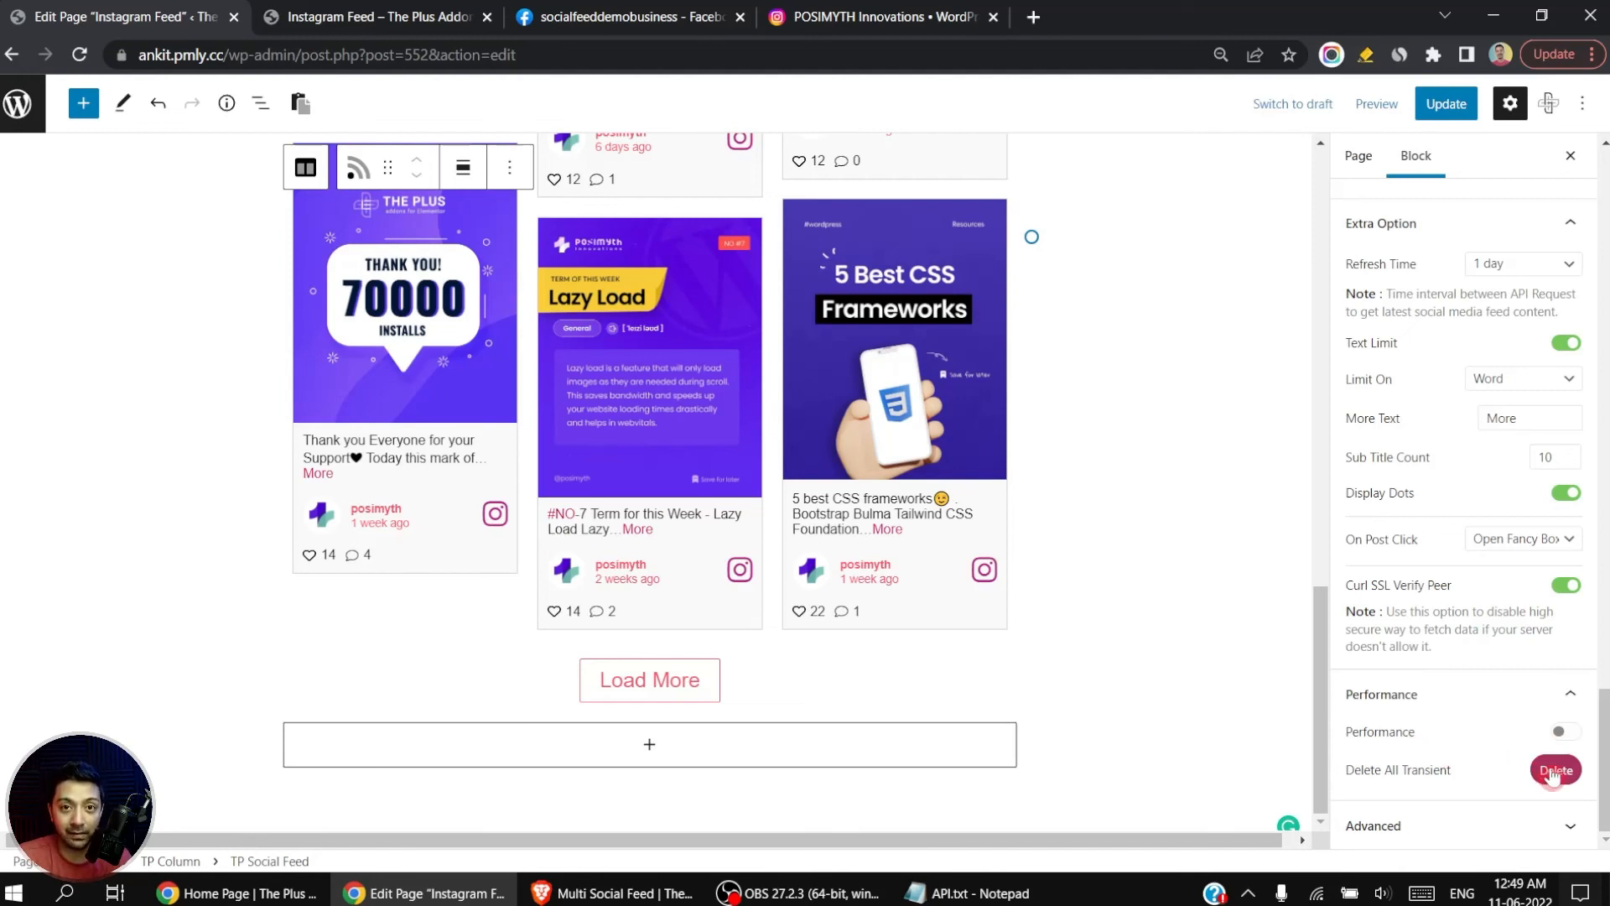
click(1565, 734)
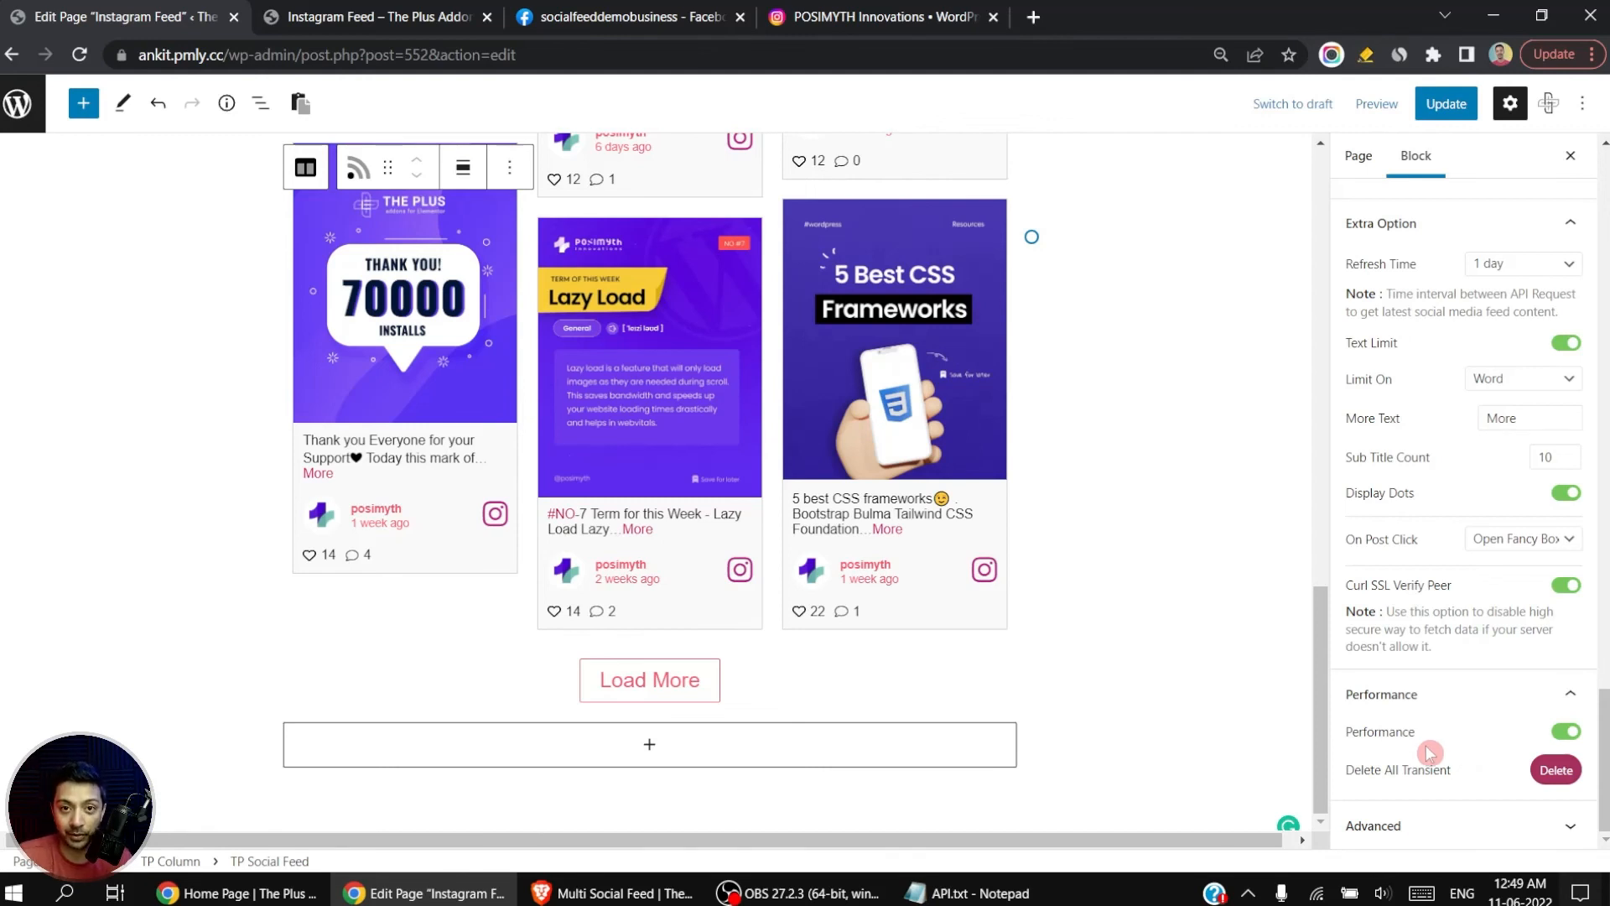
Step: Review the block's Universal style settings for typography, icon size, text colors and box background
drag(1604, 750, 1609, 206)
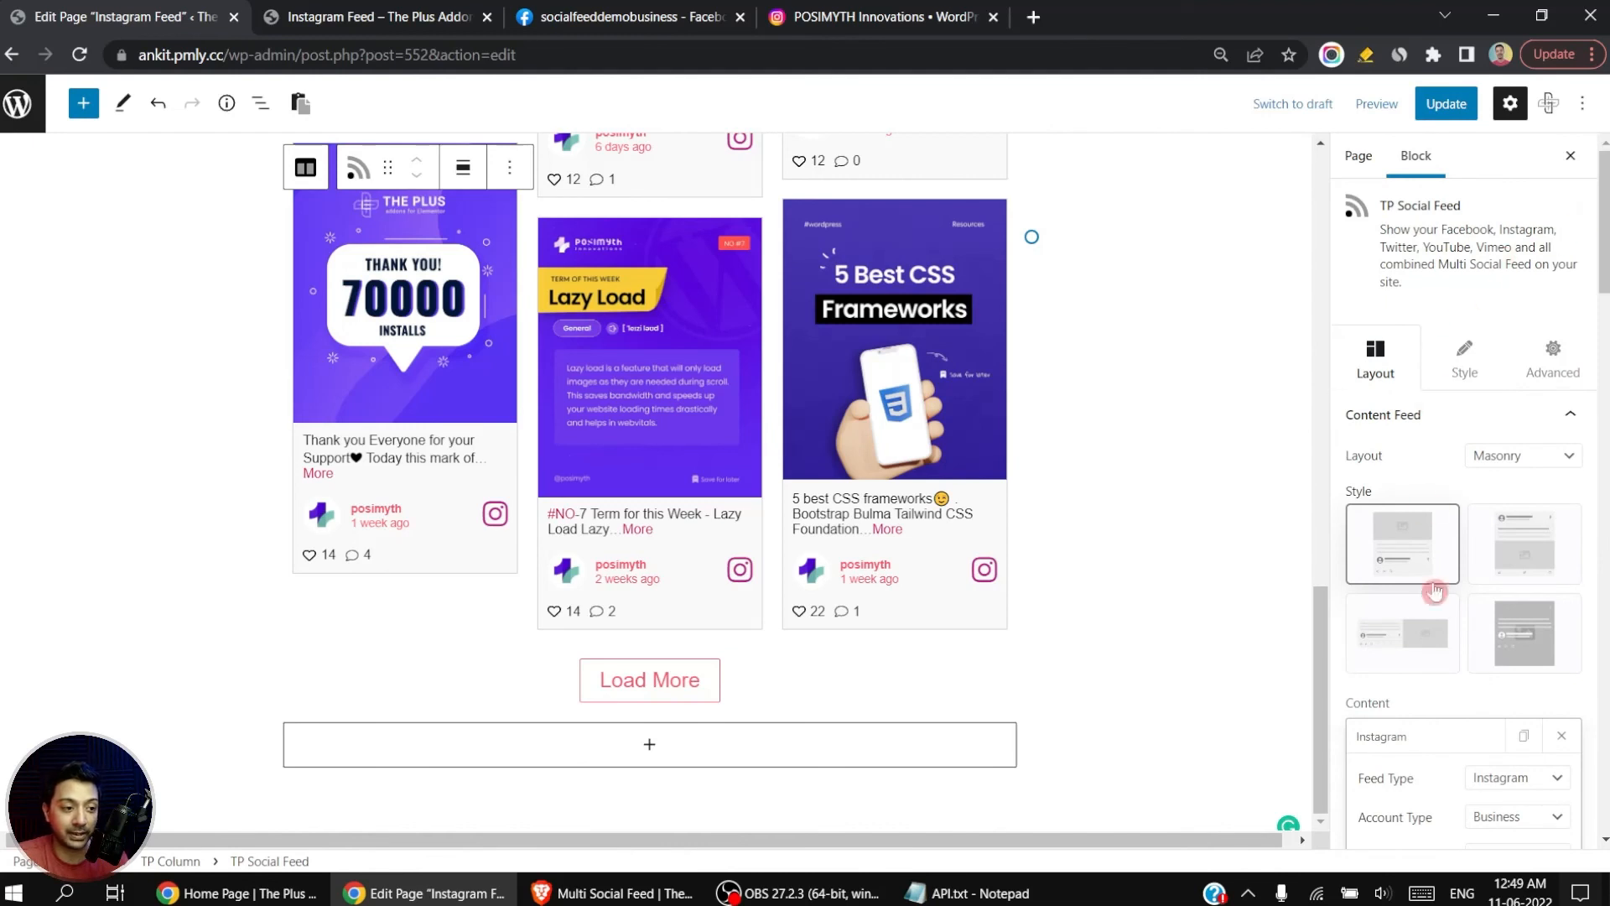
click(1467, 367)
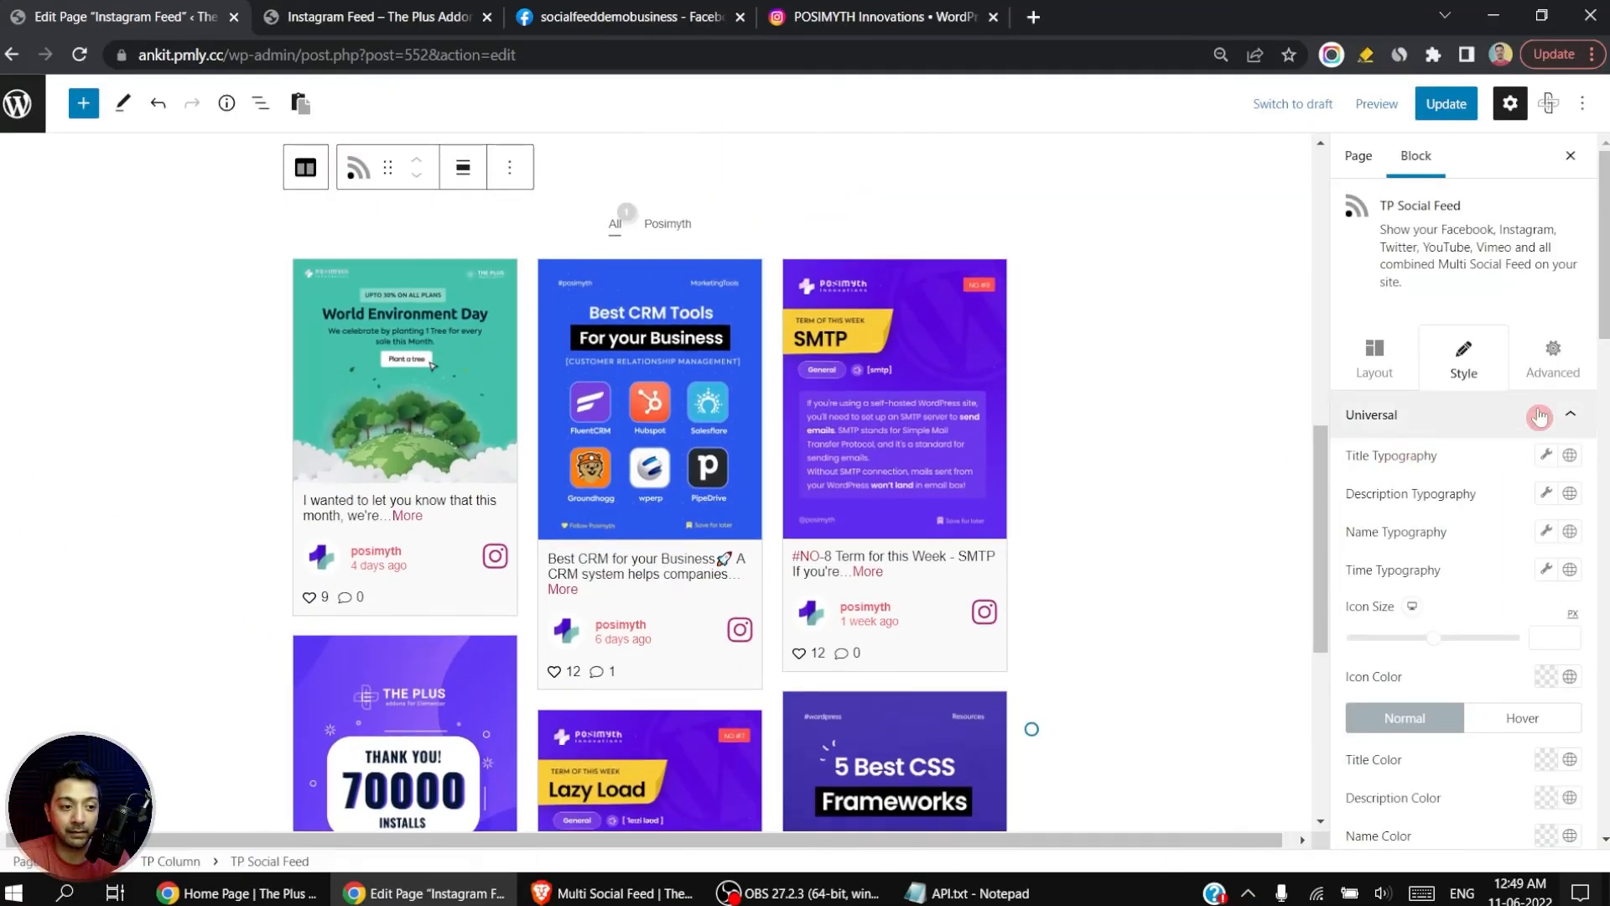
click(1540, 416)
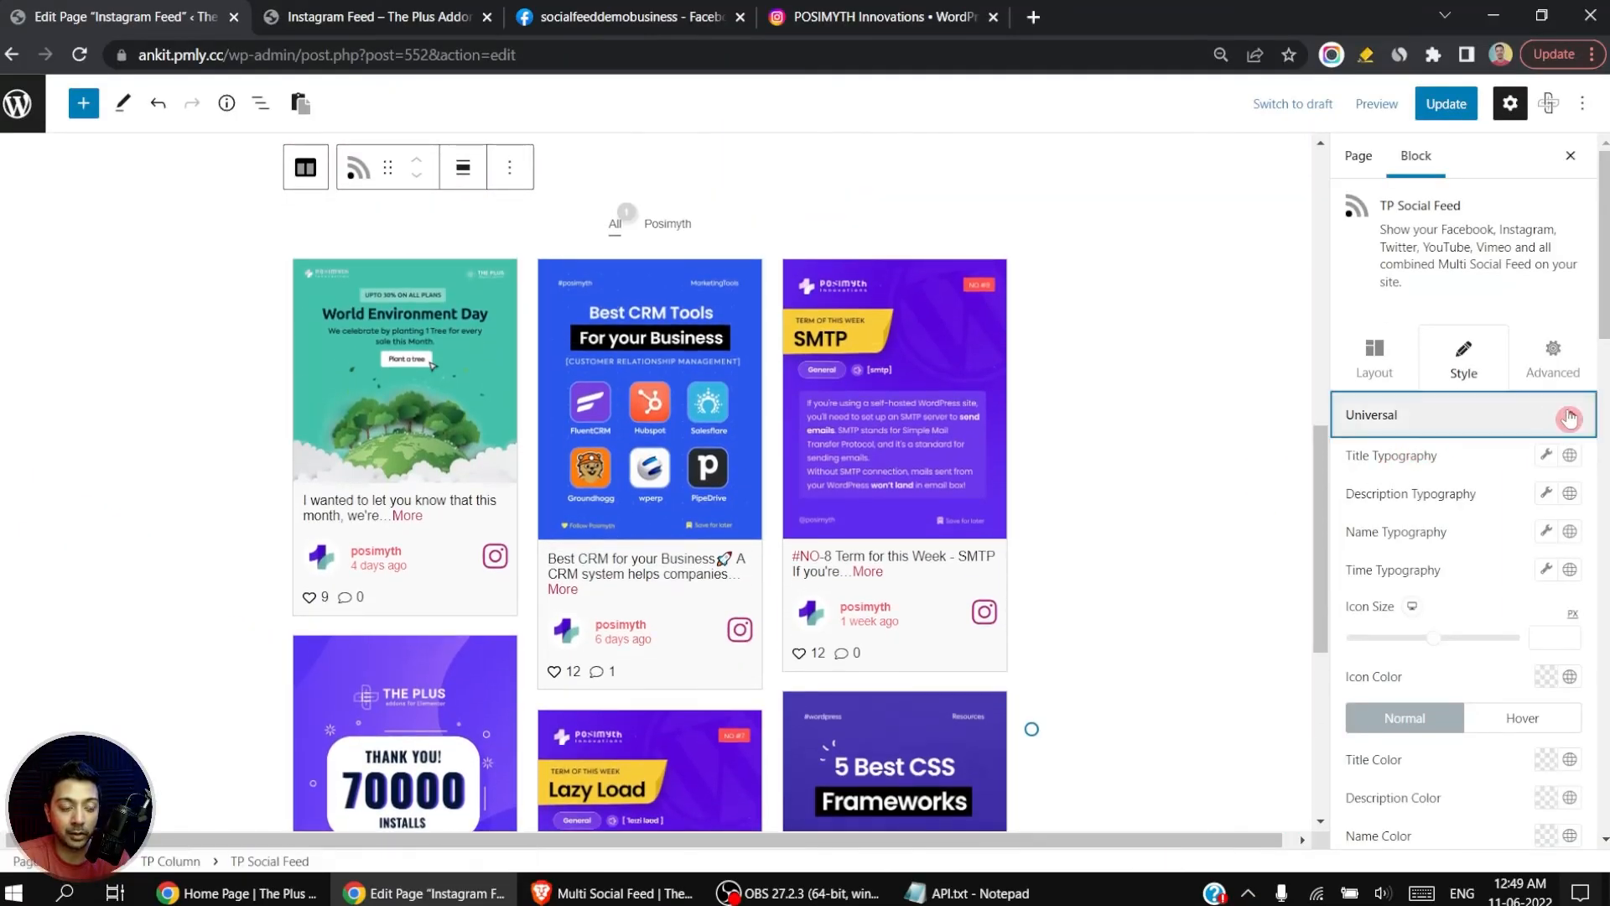
click(1565, 417)
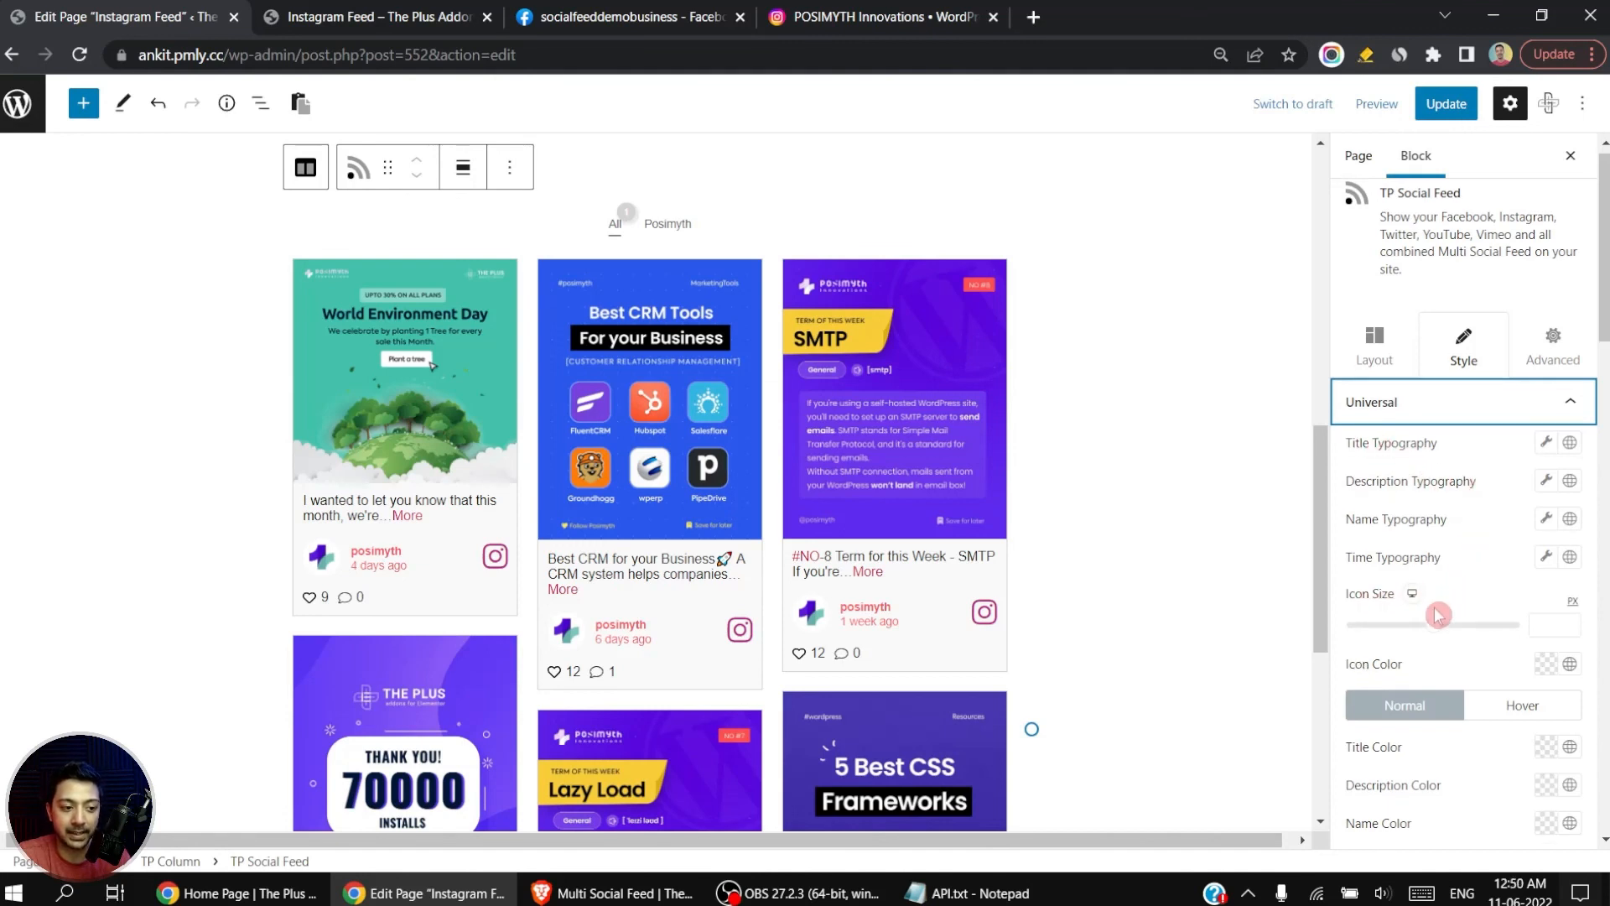
scroll(1434, 606, down, 2)
scroll(1444, 655, down, 2)
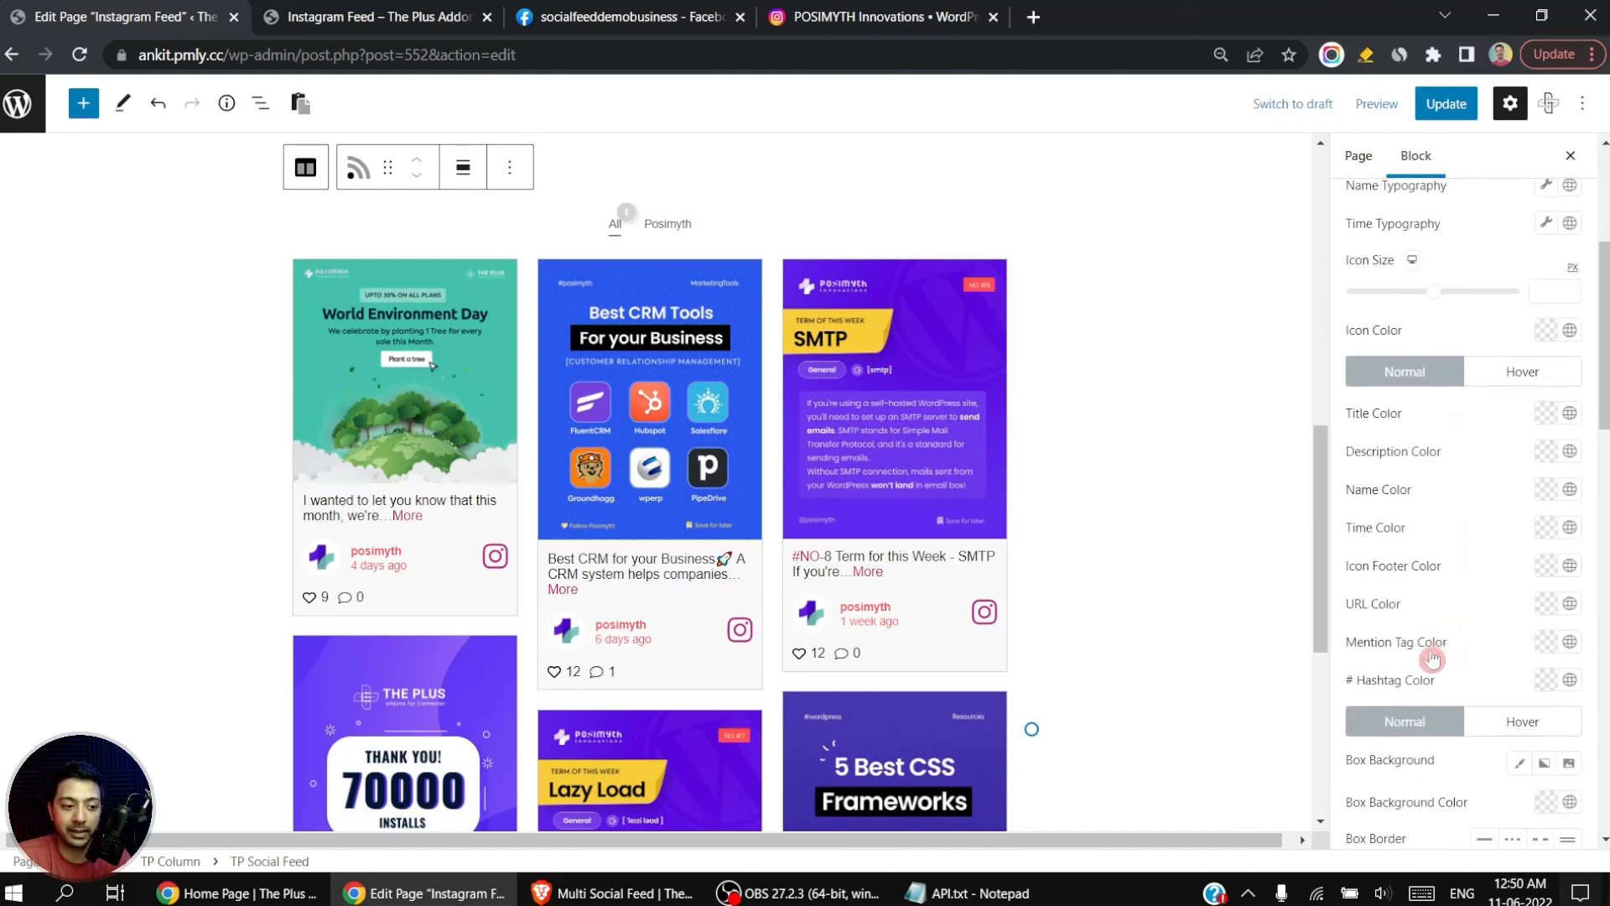
scroll(1583, 334, up, 3)
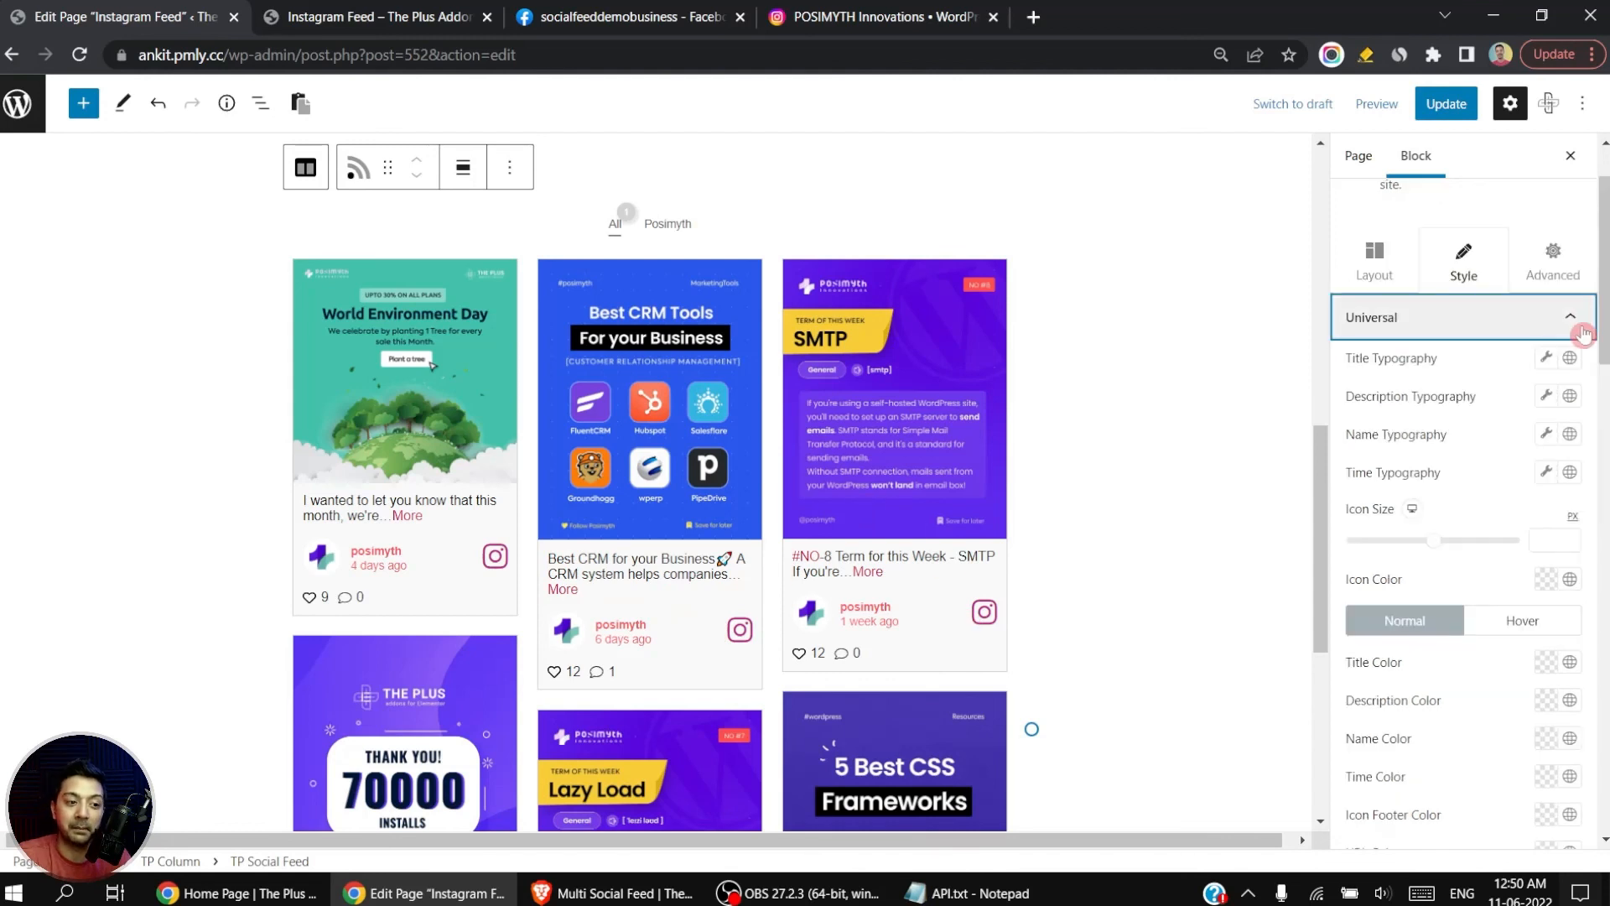
click(1576, 331)
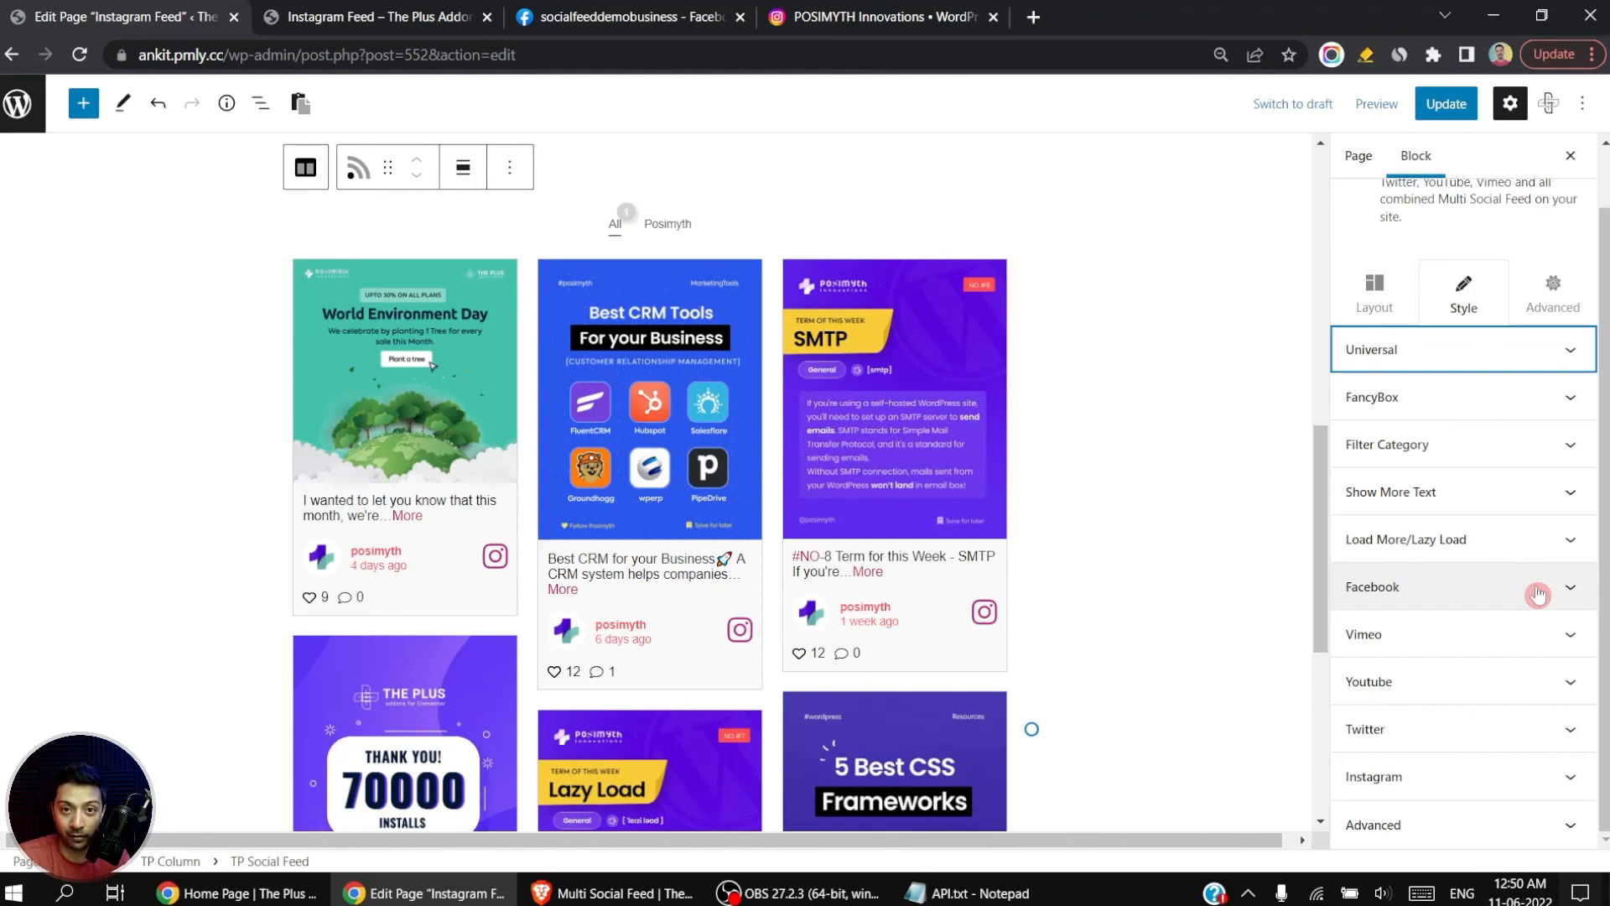
Step: Check the typography, icon and color options in the block's Facebook style settings
click(1460, 589)
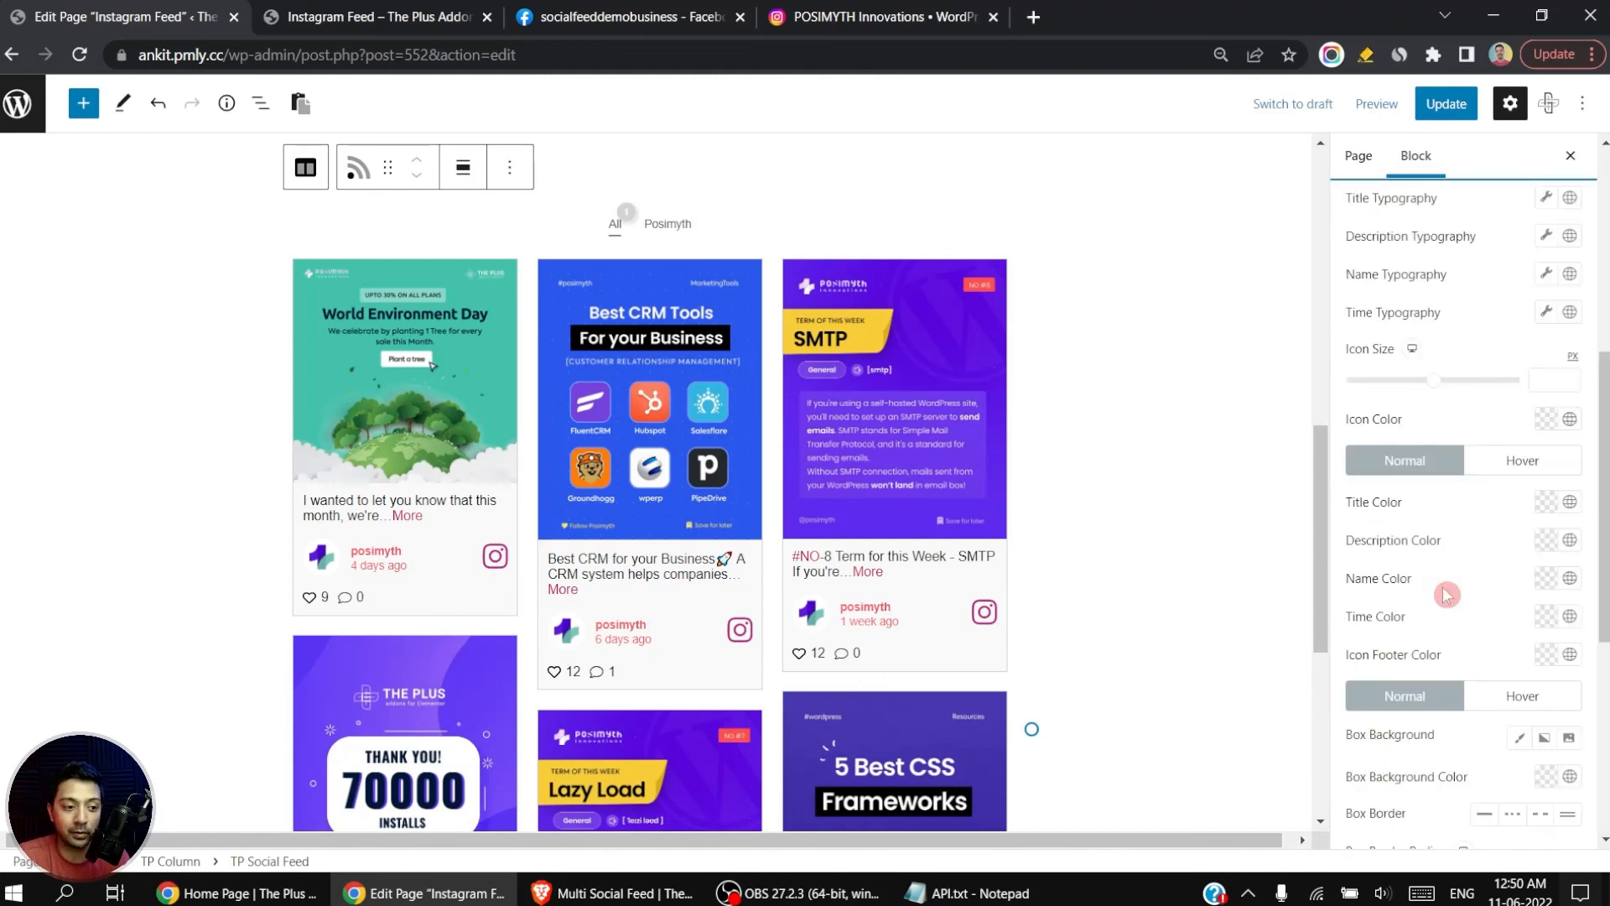
scroll(1478, 447, up, 3)
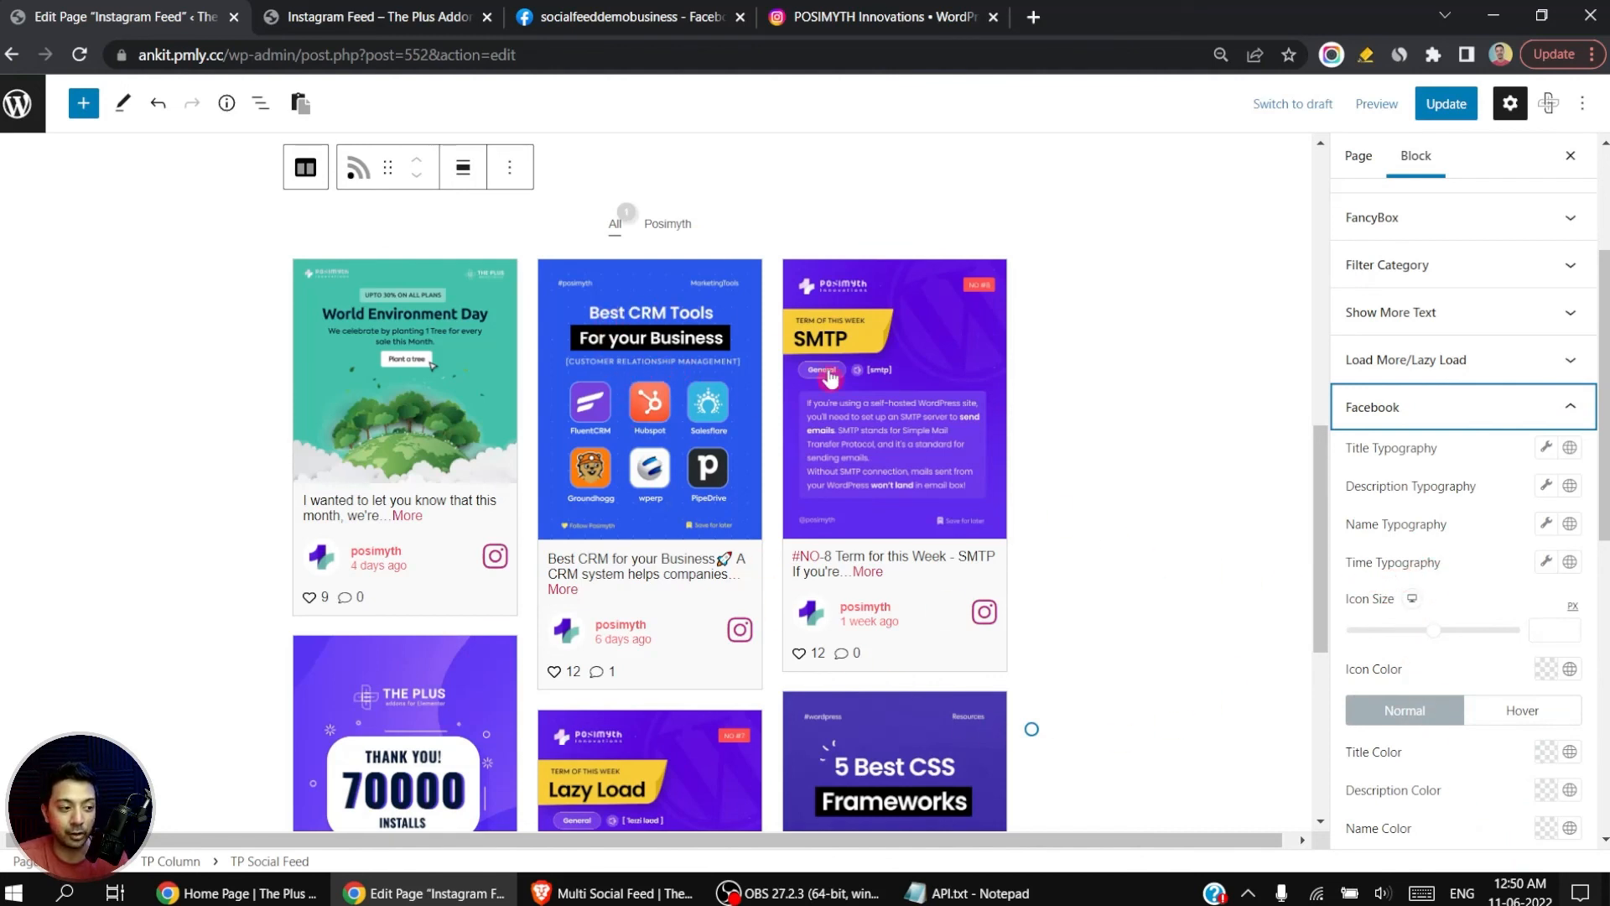
click(1426, 407)
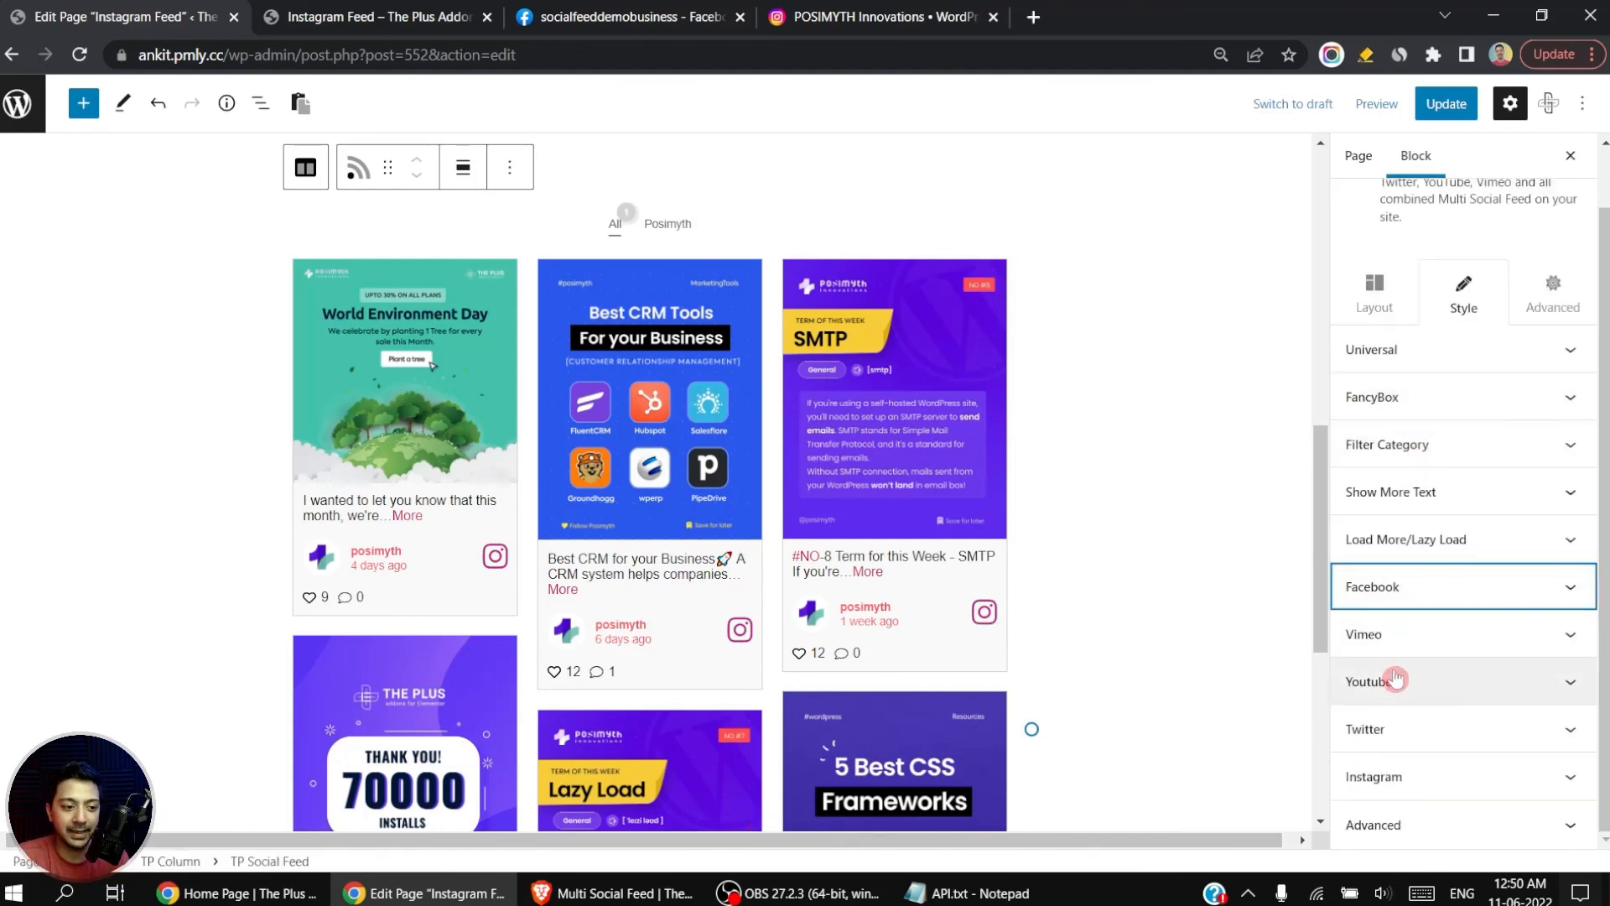